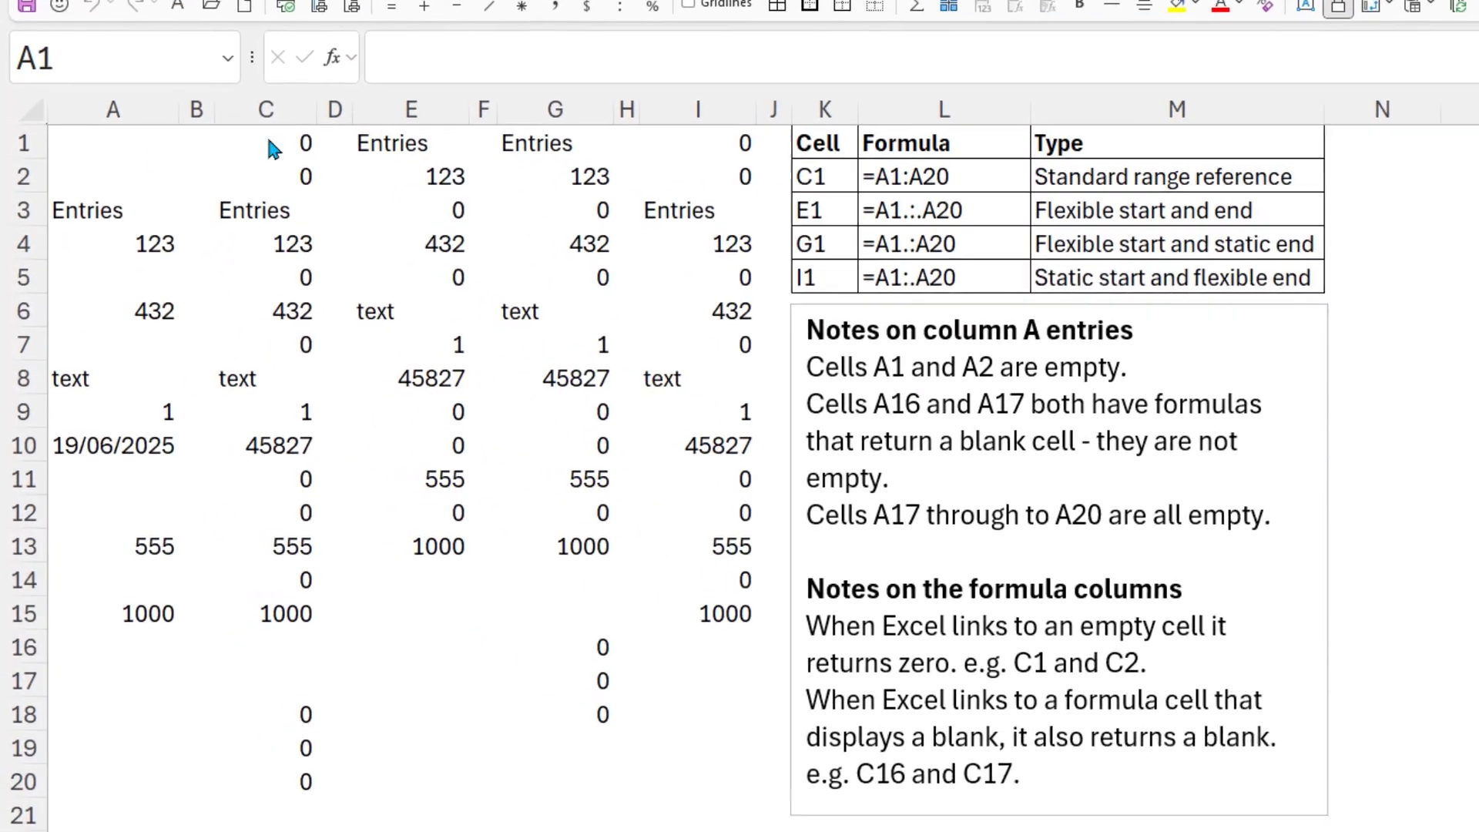
Check whether cells A1 and A2 at the start of the source column contain anything
{"action": "left_click", "coordinate": [76, 250]}
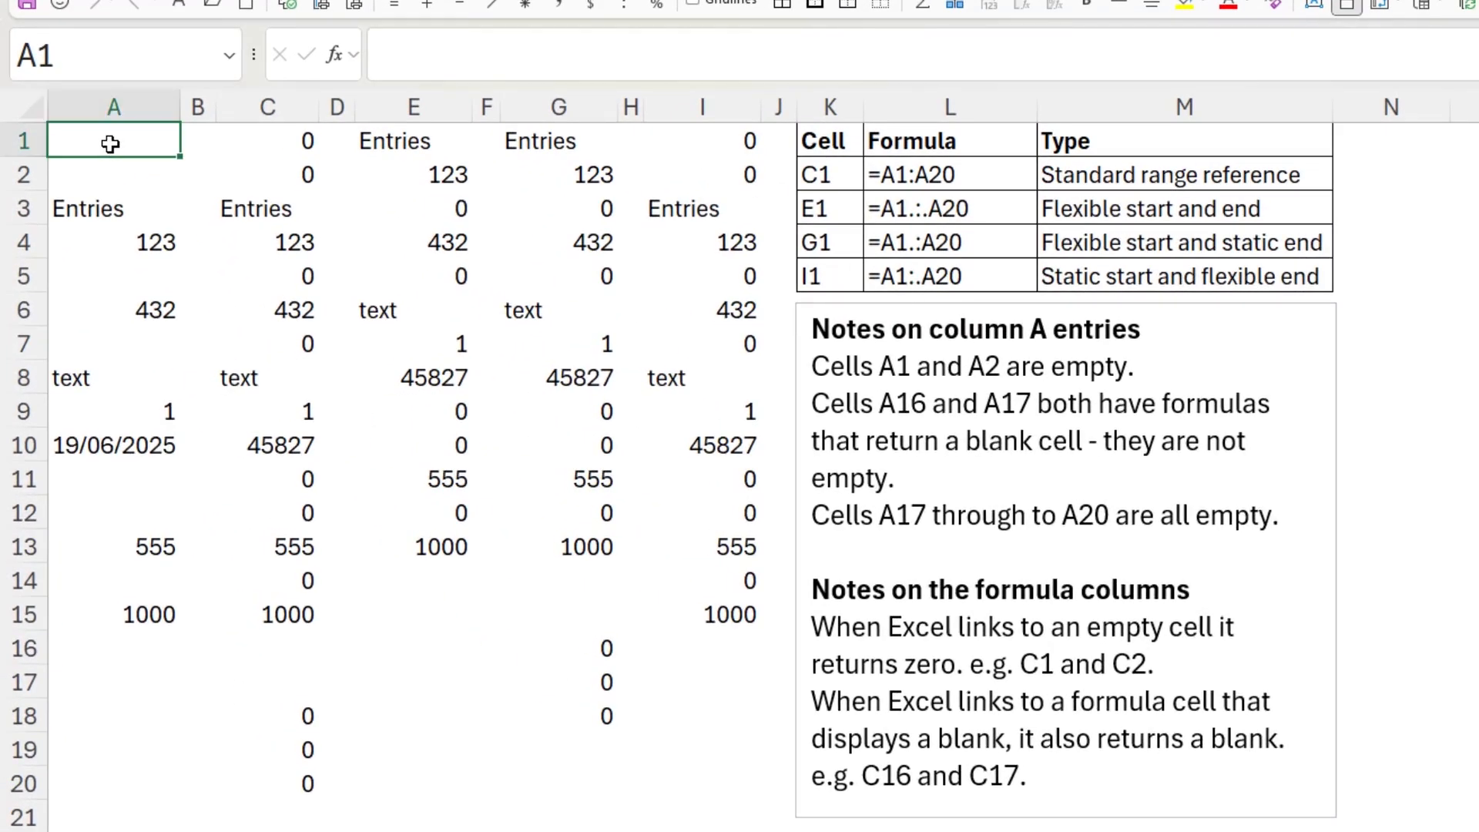
{"action": "left_click", "coordinate": [102, 172]}
{"action": "left_click", "coordinate": [108, 145]}
{"action": "left_click", "coordinate": [104, 179]}
{"action": "left_click", "coordinate": [124, 148]}
{"action": "left_click", "coordinate": [119, 174]}
{"action": "left_click", "coordinate": [121, 143]}
Examine the text, number and date entries in column A from A3 down to A13
{"action": "left_click", "coordinate": [92, 205]}
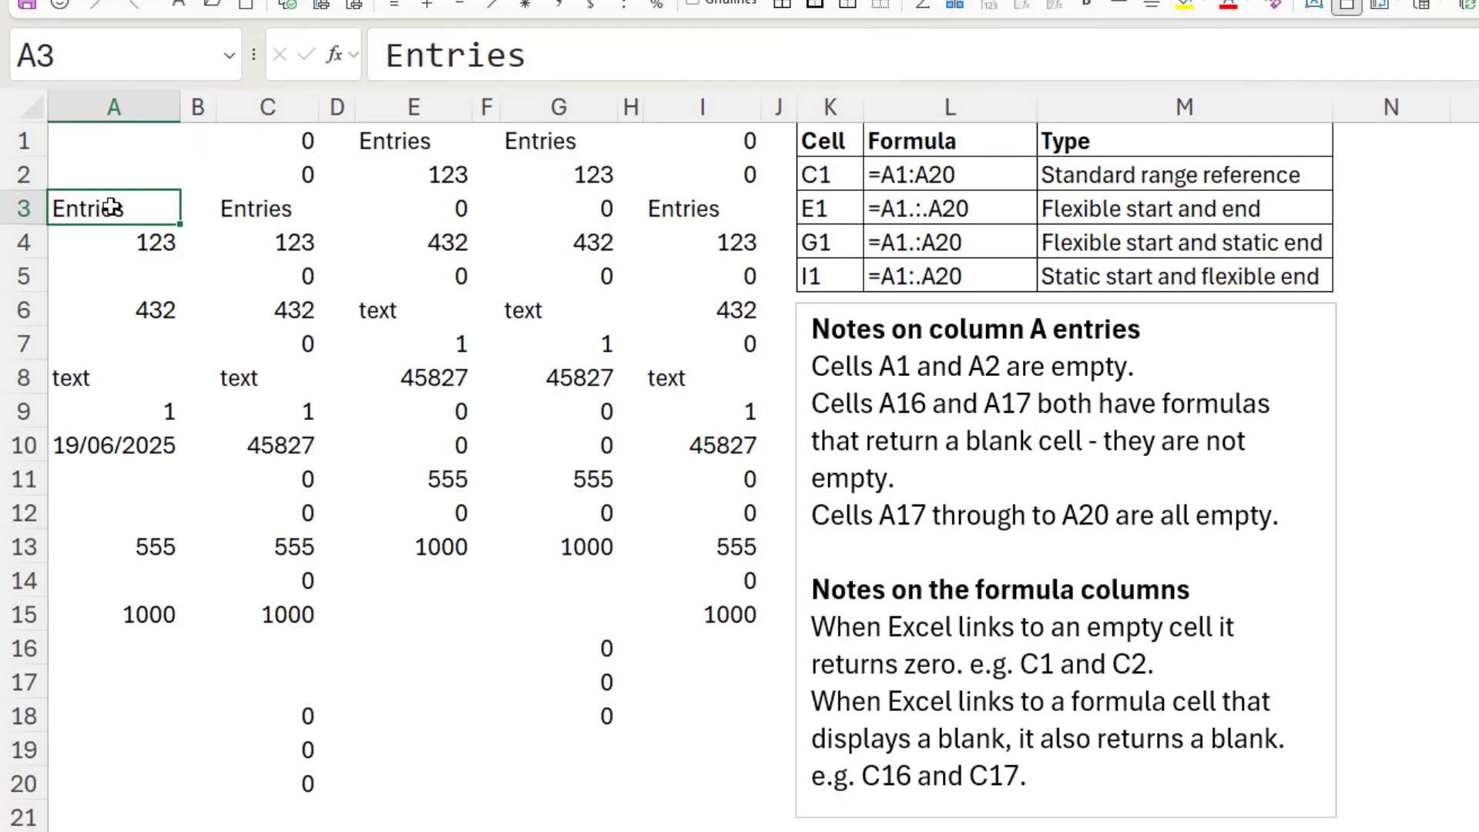
{"action": "left_click", "coordinate": [115, 240]}
{"action": "left_click", "coordinate": [128, 310]}
{"action": "left_click", "coordinate": [125, 242]}
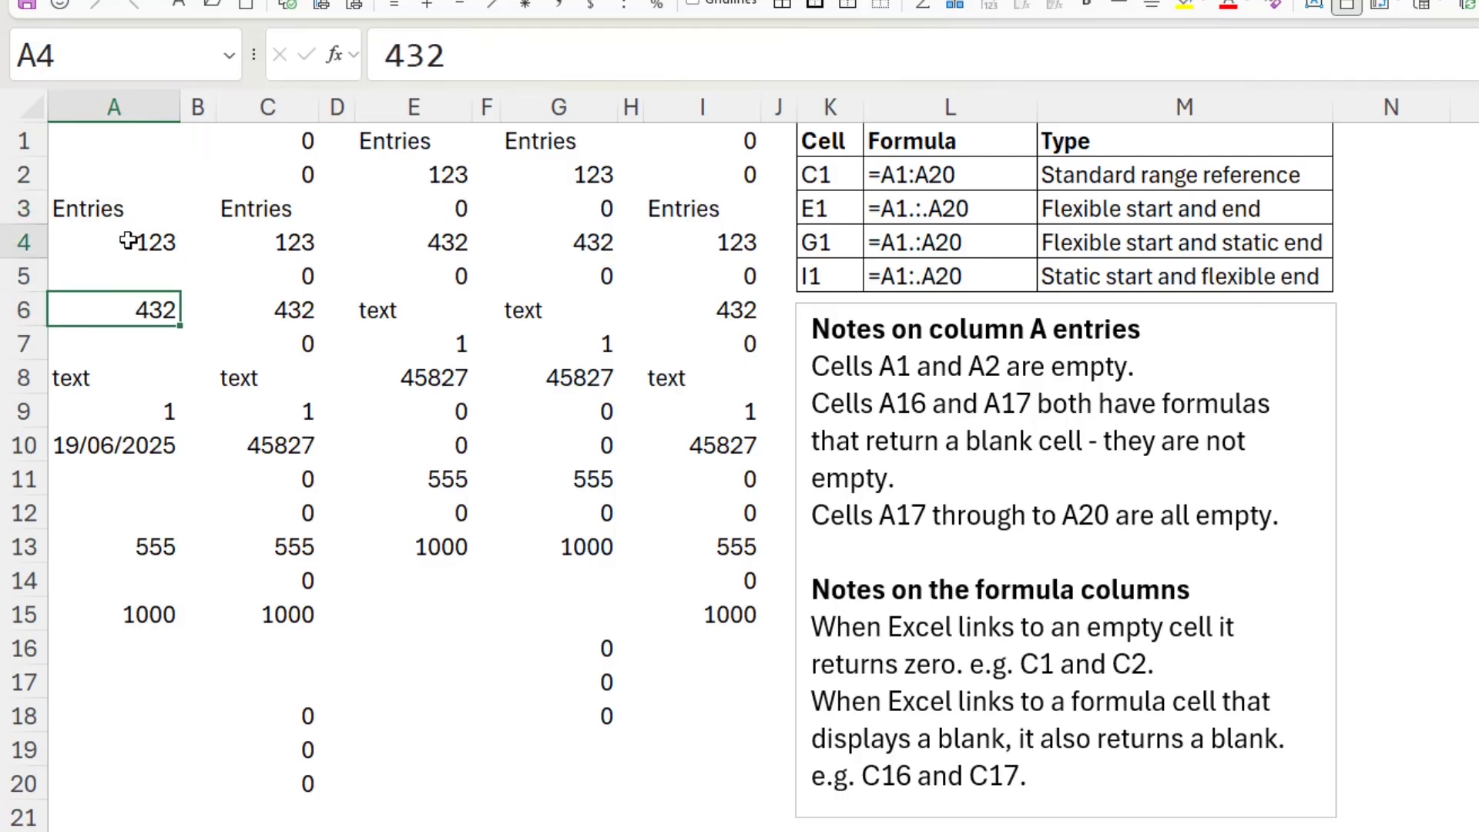
{"action": "left_click", "coordinate": [123, 376]}
{"action": "left_click", "coordinate": [141, 456]}
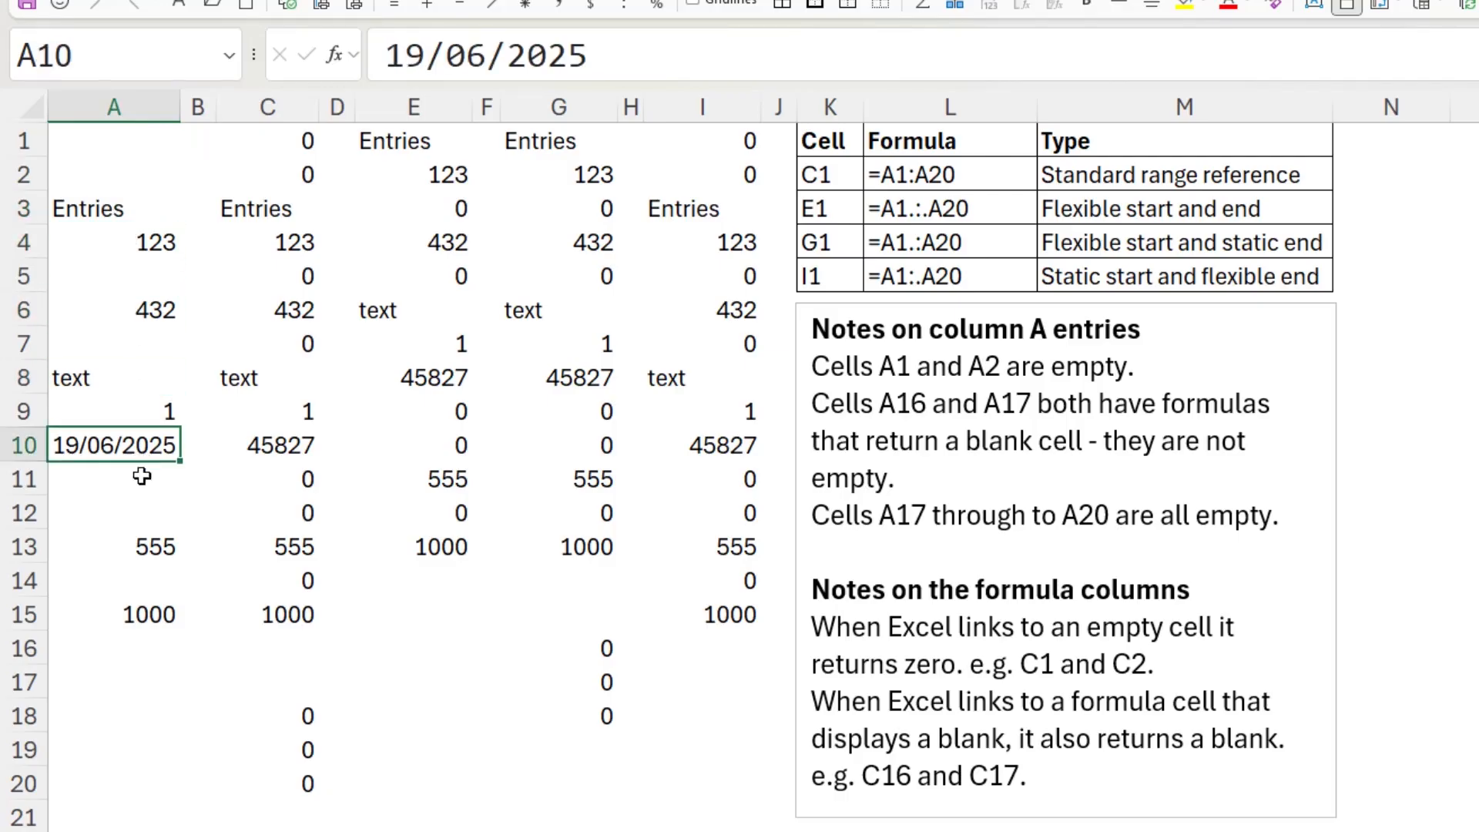
{"action": "left_click", "coordinate": [155, 549]}
Inspect the IF formulas in A16 and A17, highlighting the value_if_true argument in A16 without changing the formula
{"action": "left_click", "coordinate": [135, 643]}
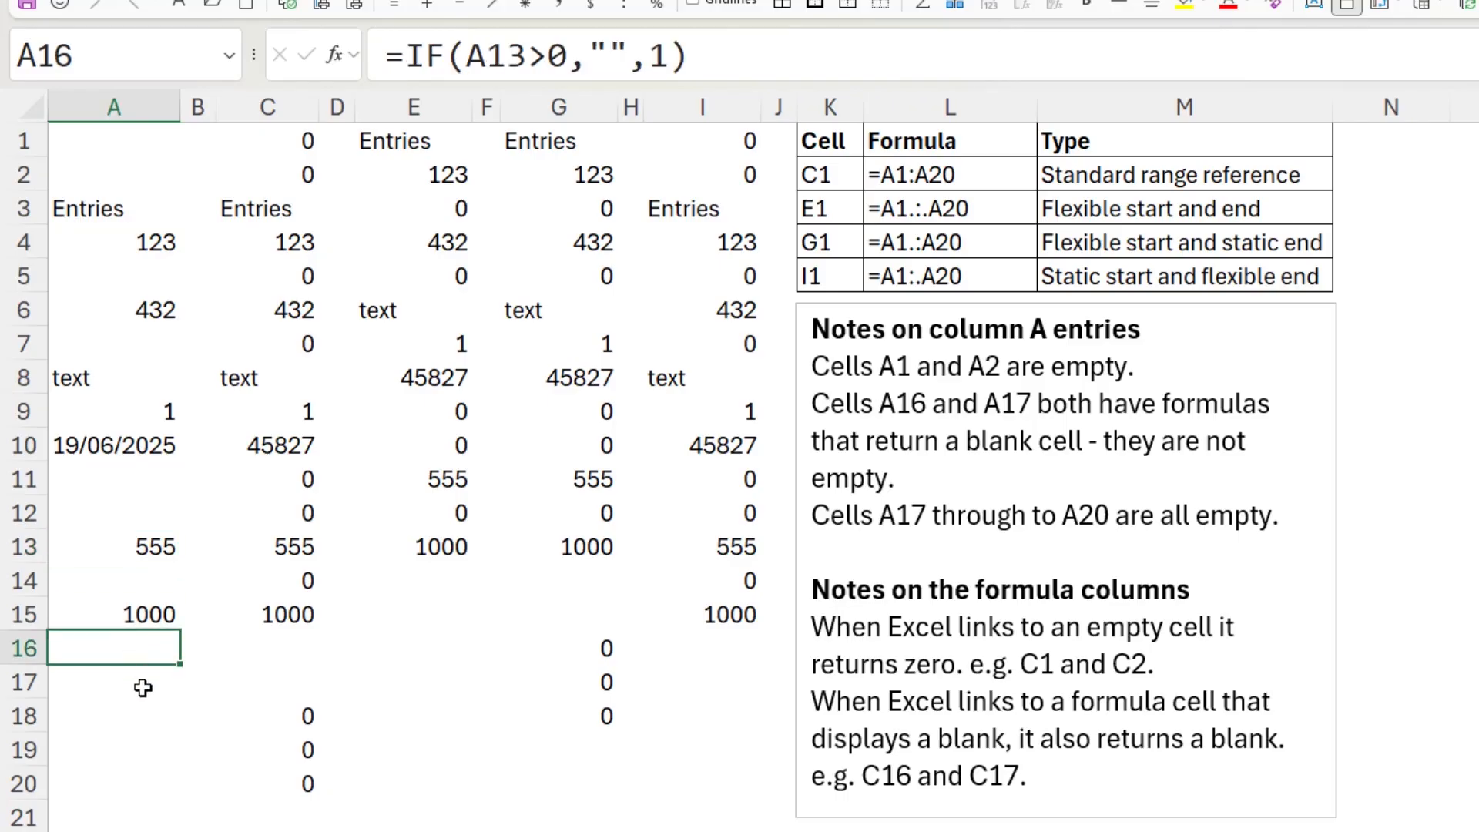
{"action": "left_click", "coordinate": [134, 681]}
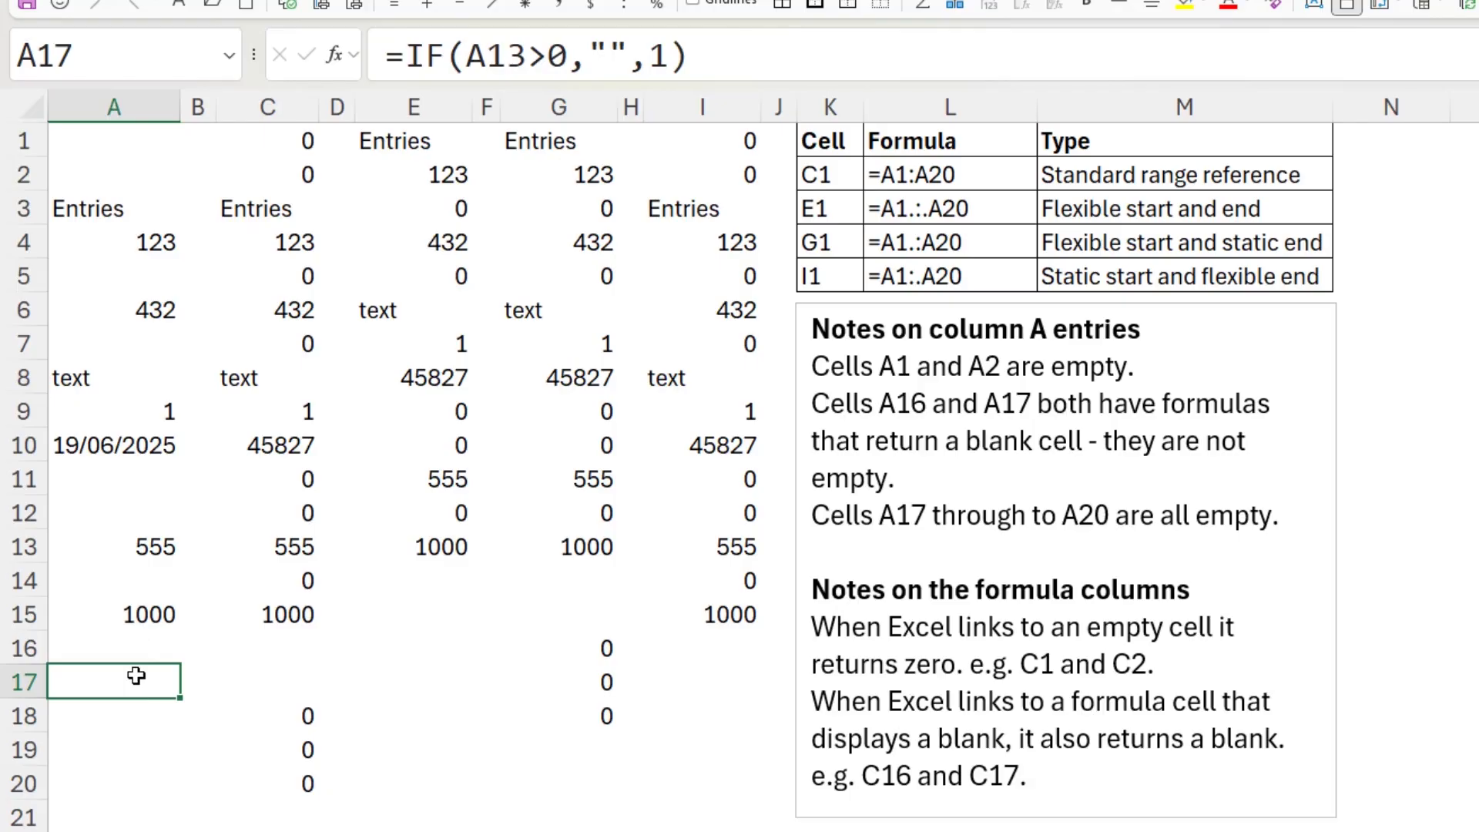
{"action": "left_click", "coordinate": [147, 646]}
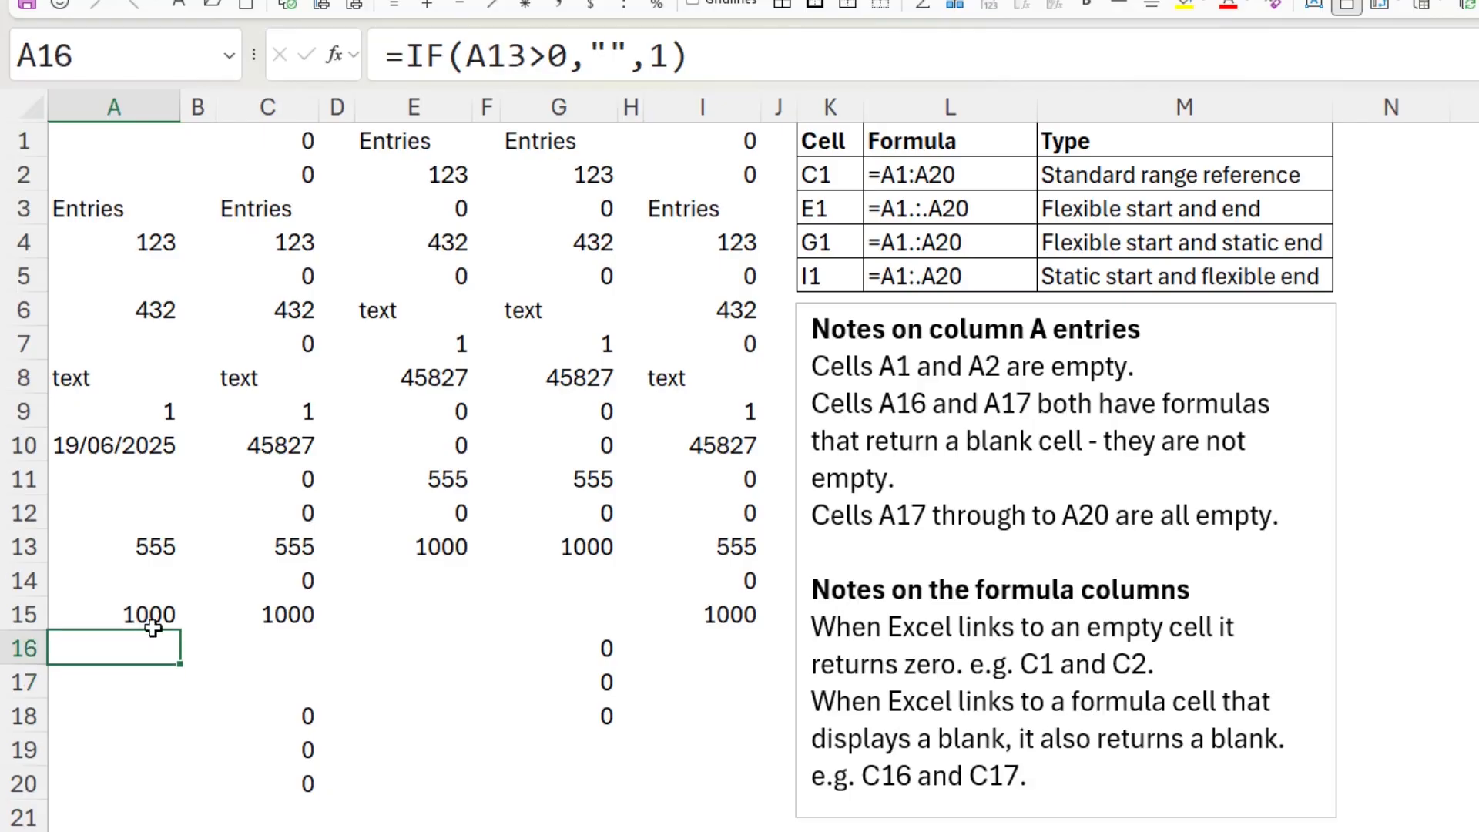
{"action": "left_click", "coordinate": [590, 47]}
{"action": "left_click_drag", "start_coordinate": [589, 46], "coordinate": [627, 48]}
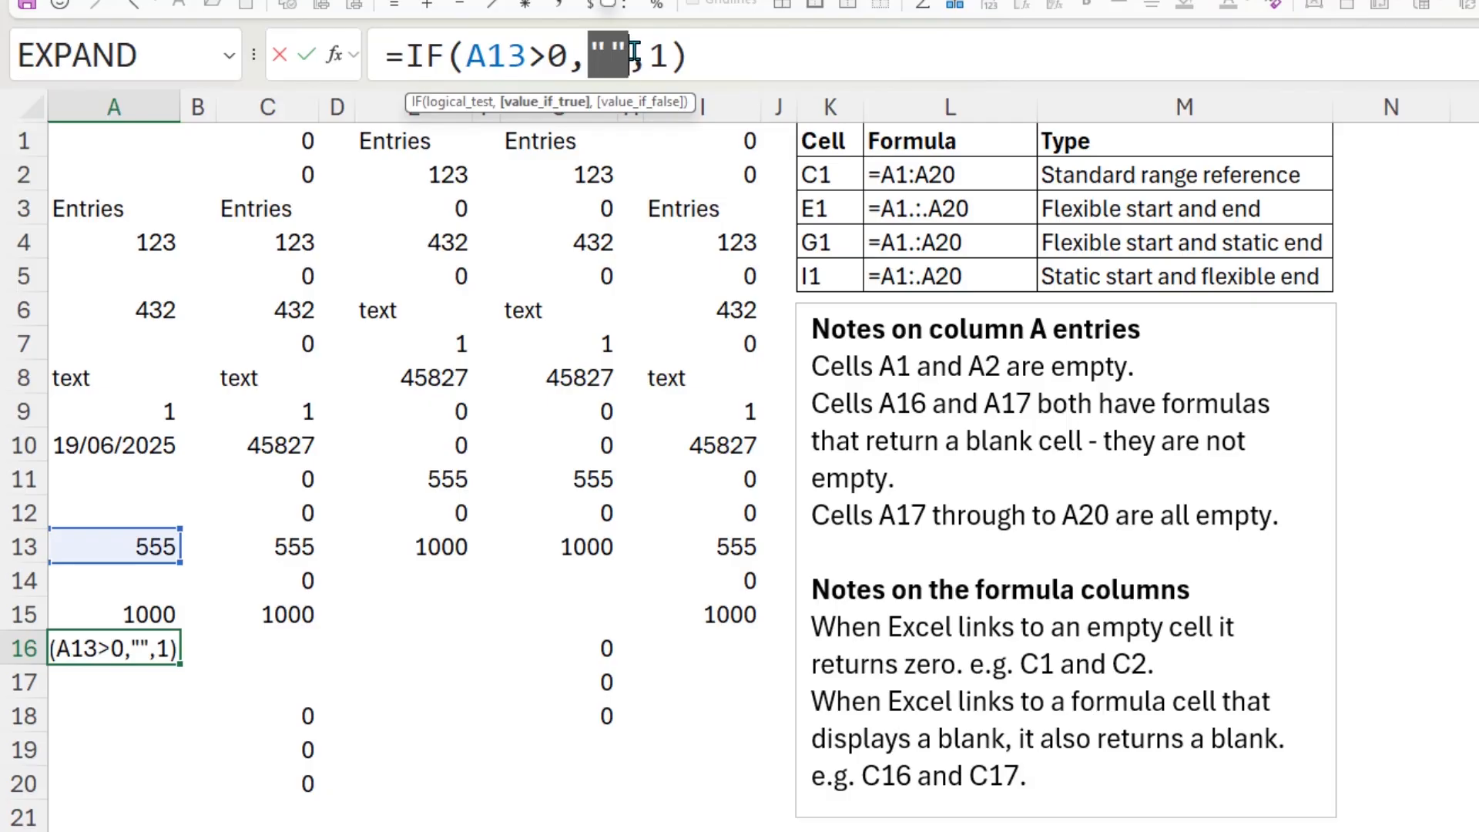
{"action": "left_click", "coordinate": [282, 60]}
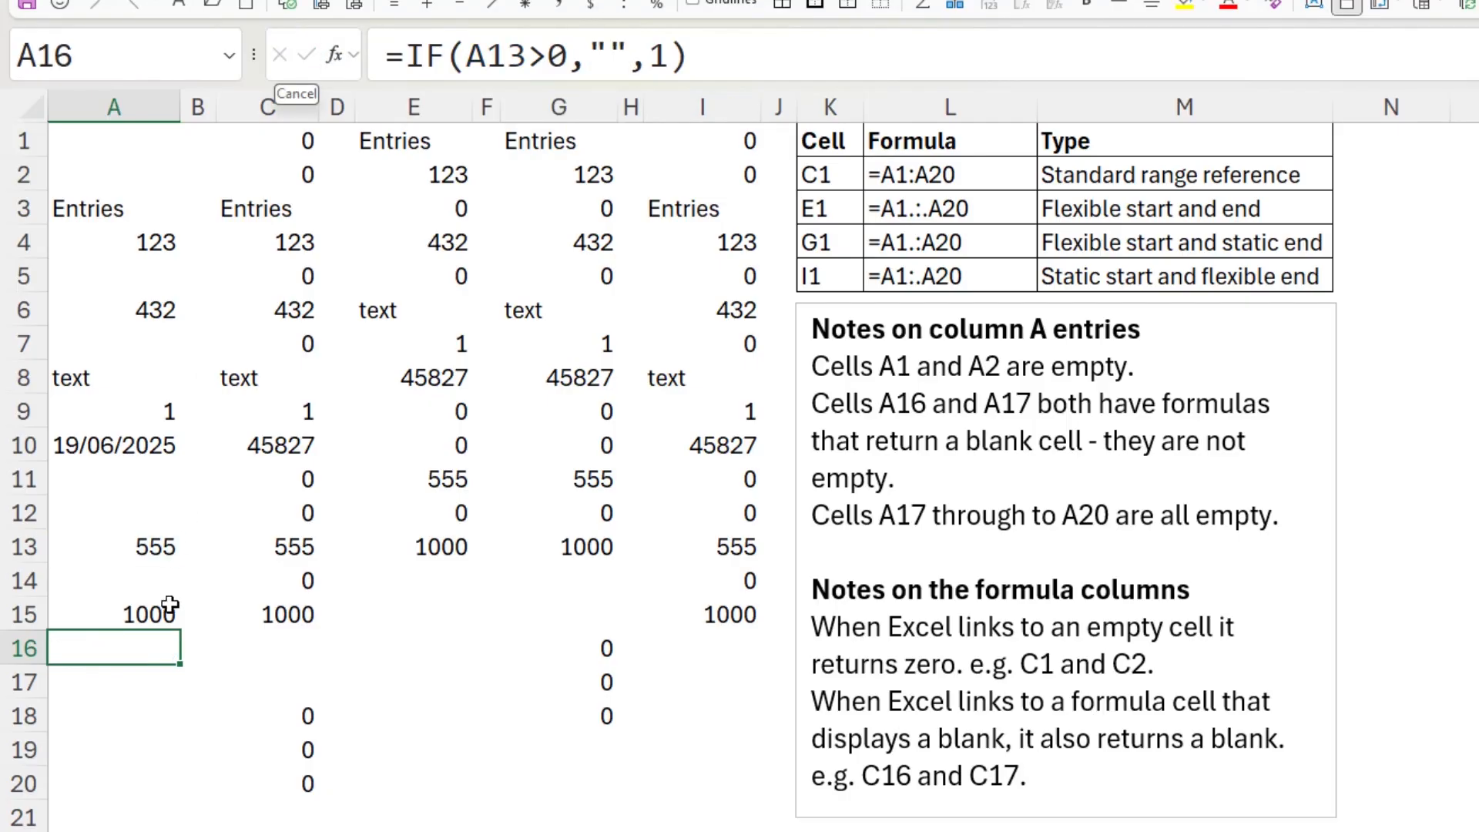
Recheck formula cells A16 and A17, and compare the first used cell A3 with the last used cell A17
{"action": "left_click", "coordinate": [115, 677]}
{"action": "left_click", "coordinate": [118, 647]}
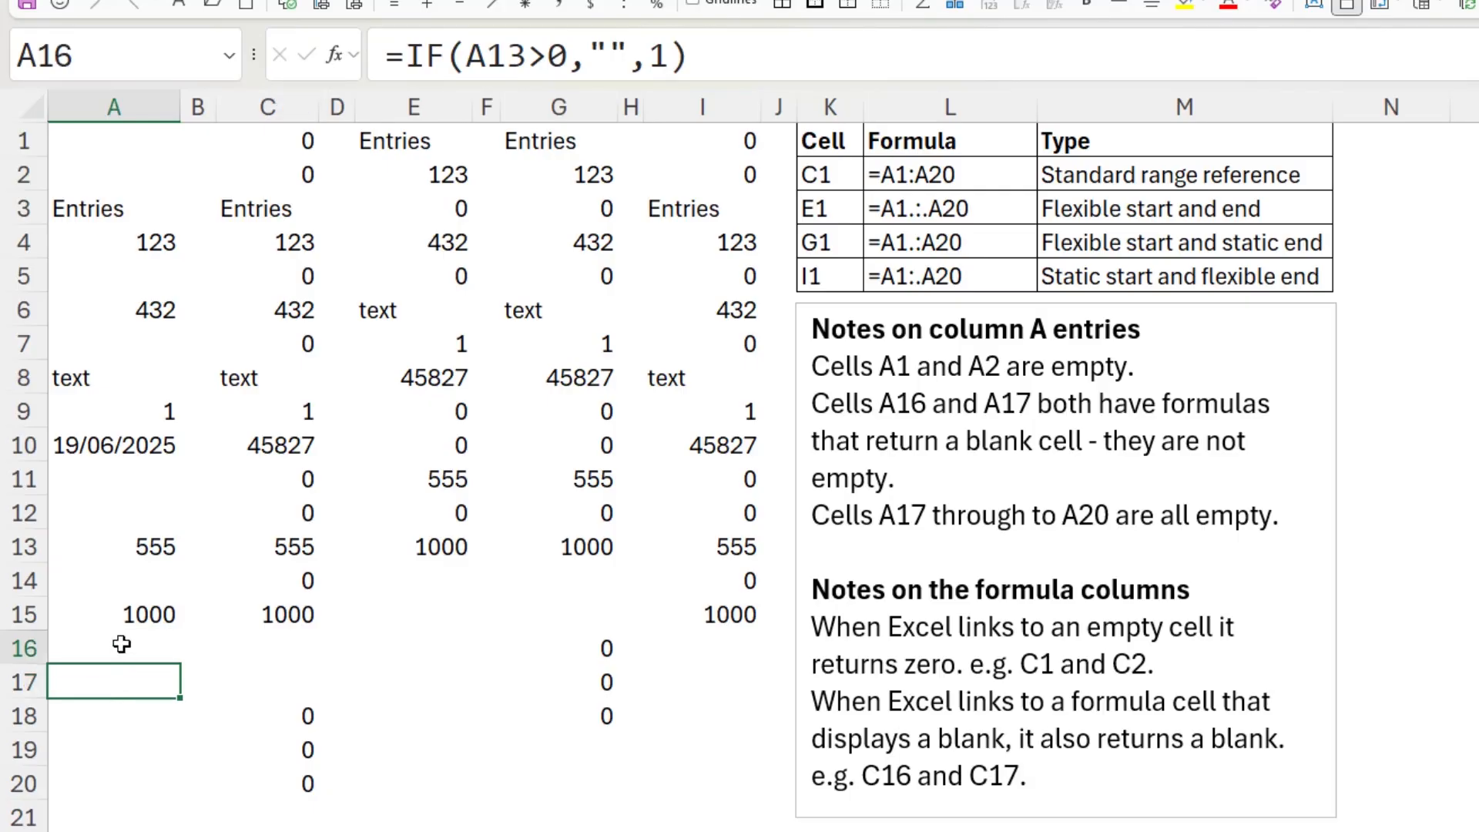
{"action": "left_click", "coordinate": [124, 679]}
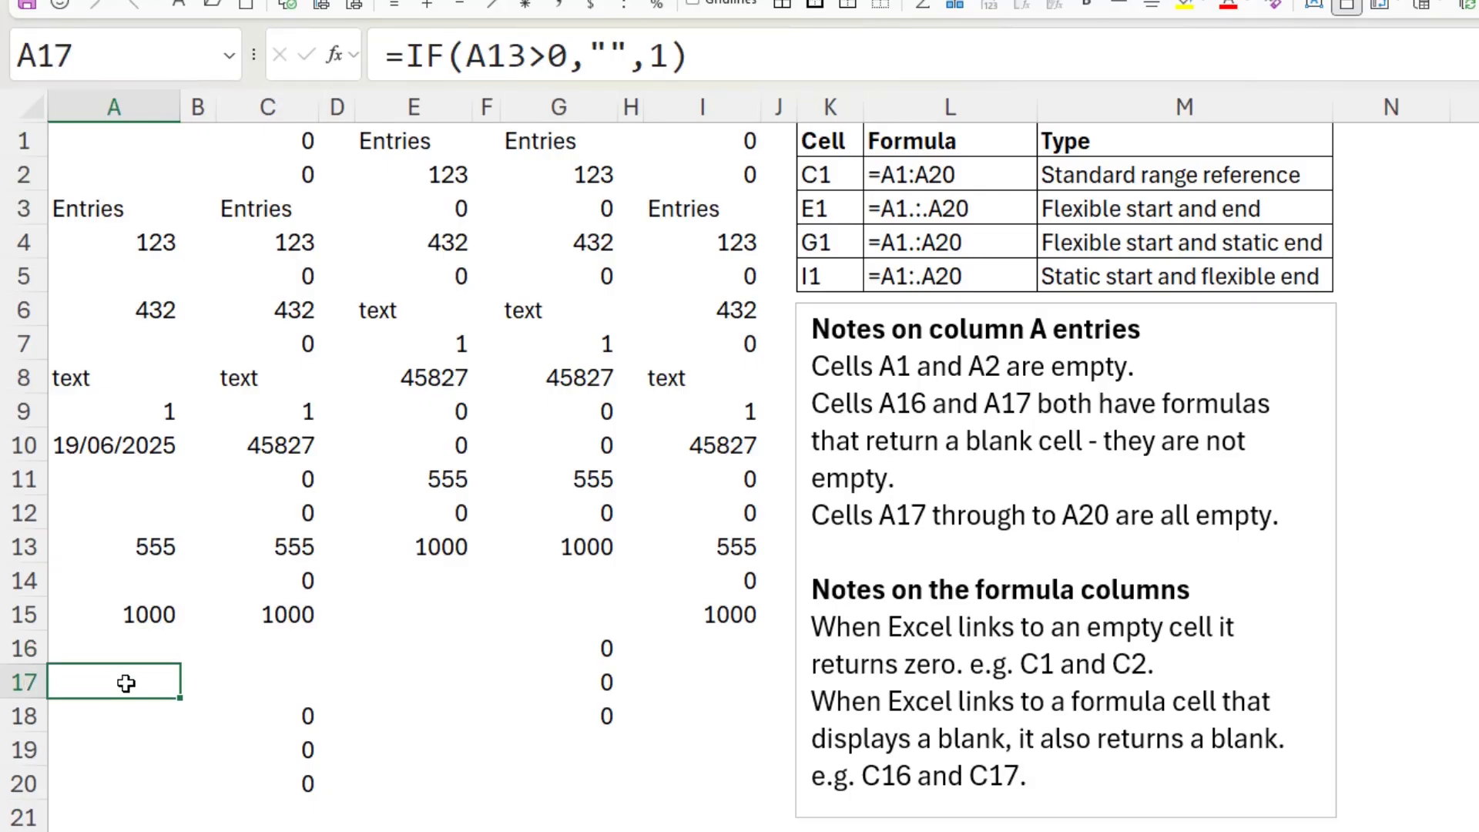
{"action": "left_click", "coordinate": [99, 207]}
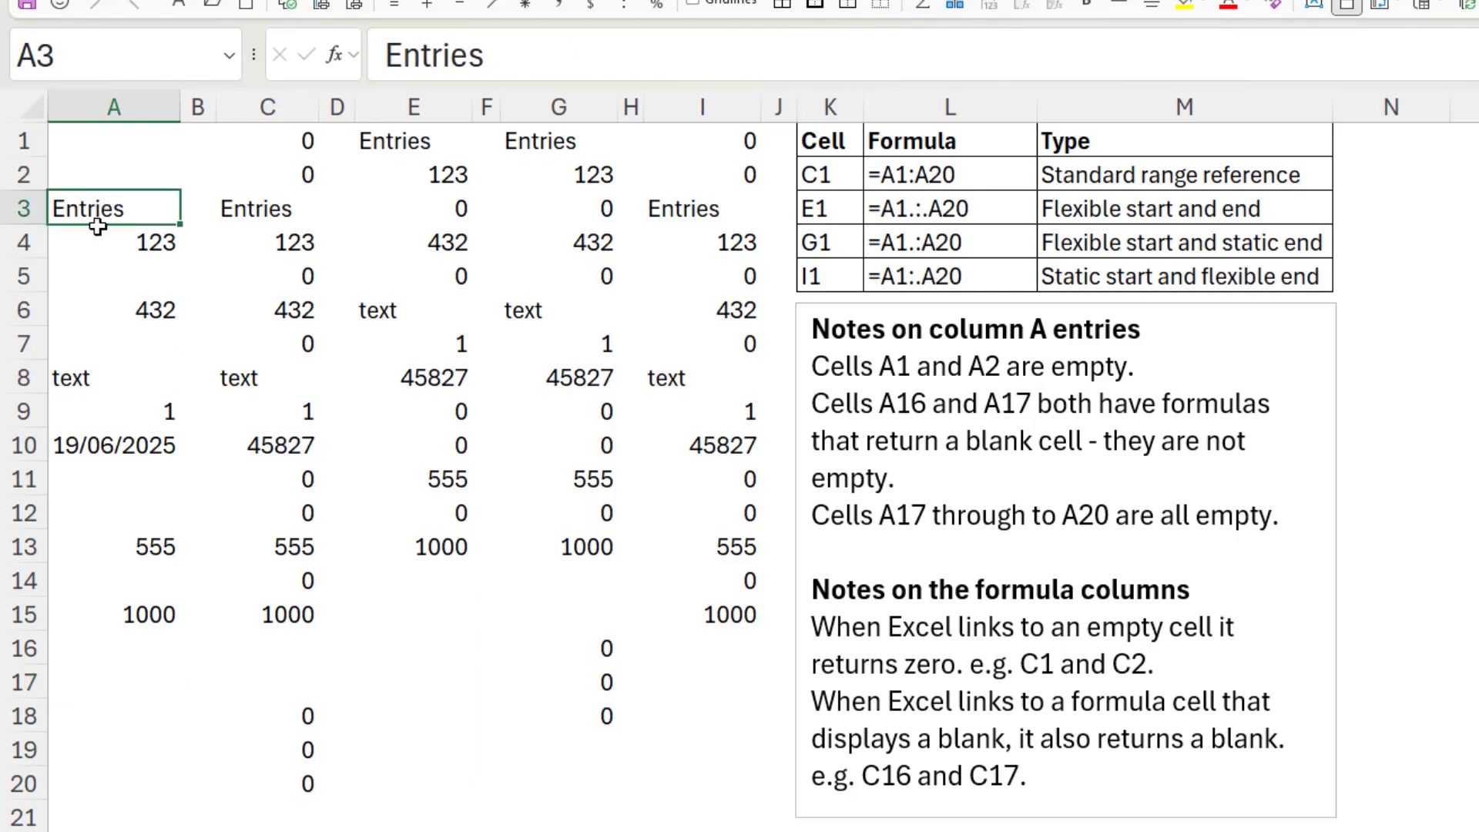
{"action": "left_click", "coordinate": [109, 679]}
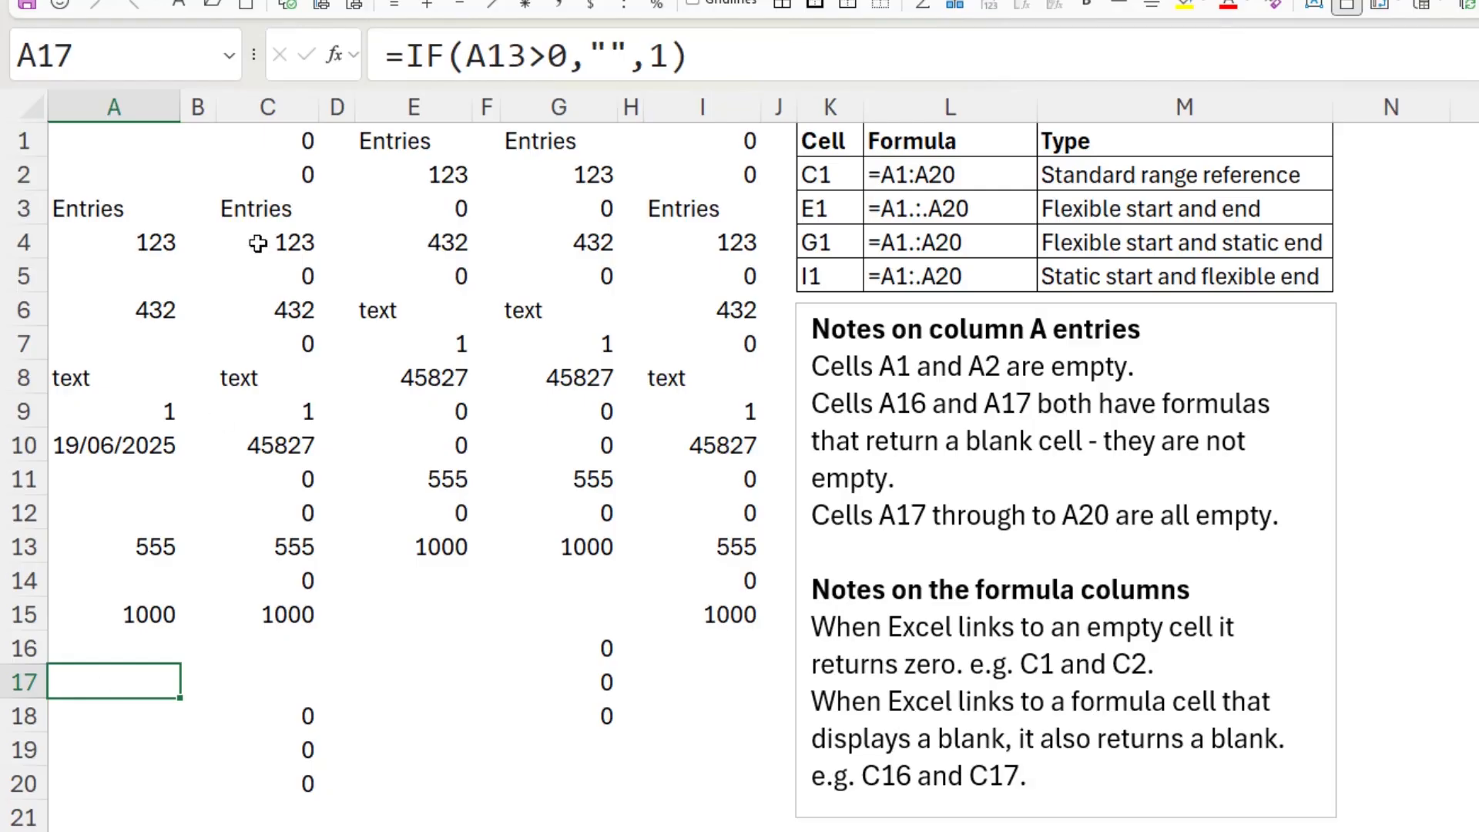
Inspect the standard range reference in C1, highlighting the A20 end reference and keeping the formula as it is
{"action": "left_click", "coordinate": [263, 136]}
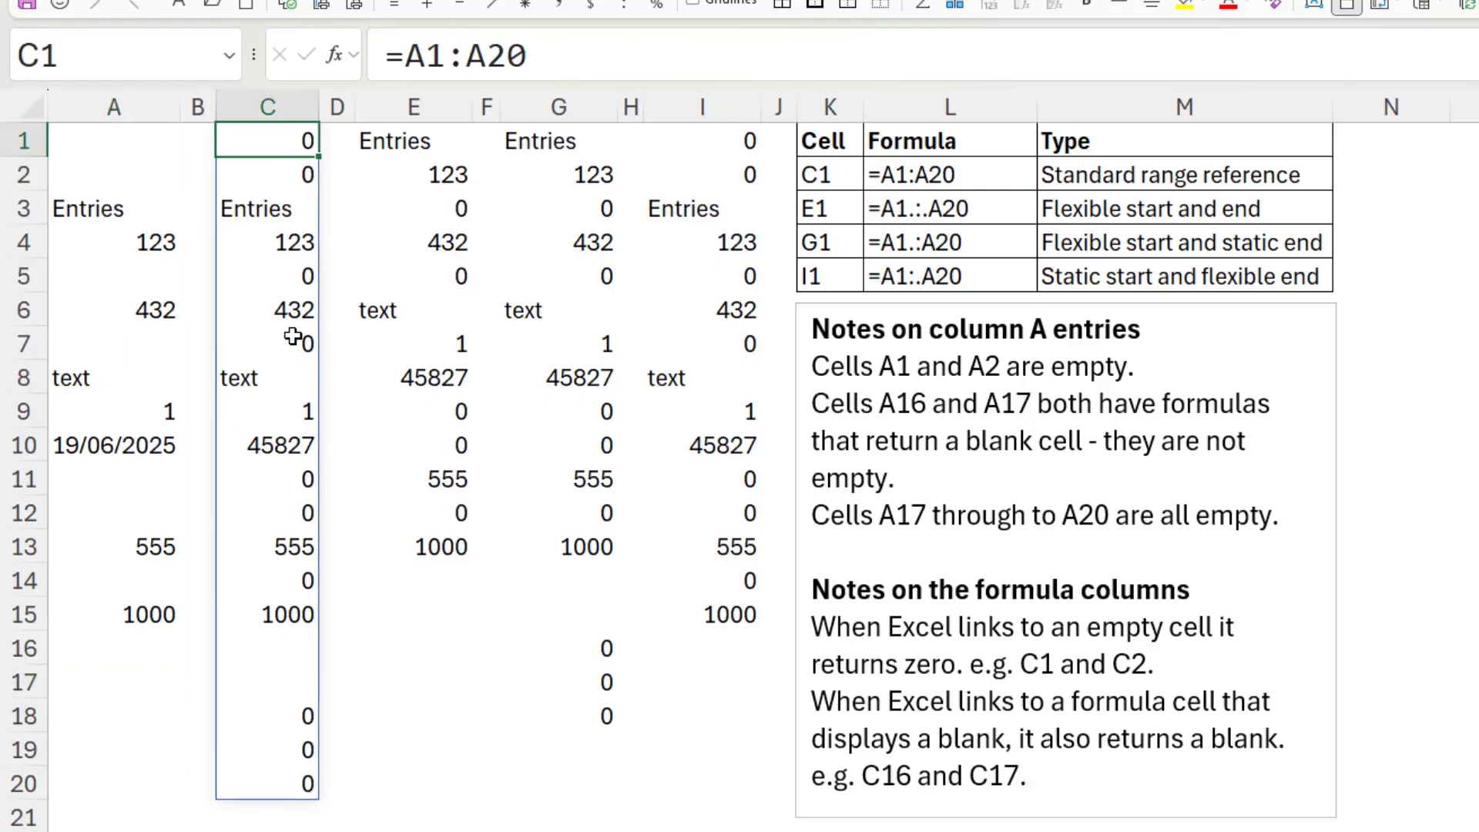
{"action": "left_click", "coordinate": [447, 56]}
{"action": "left_click_drag", "start_coordinate": [447, 56], "coordinate": [526, 54]}
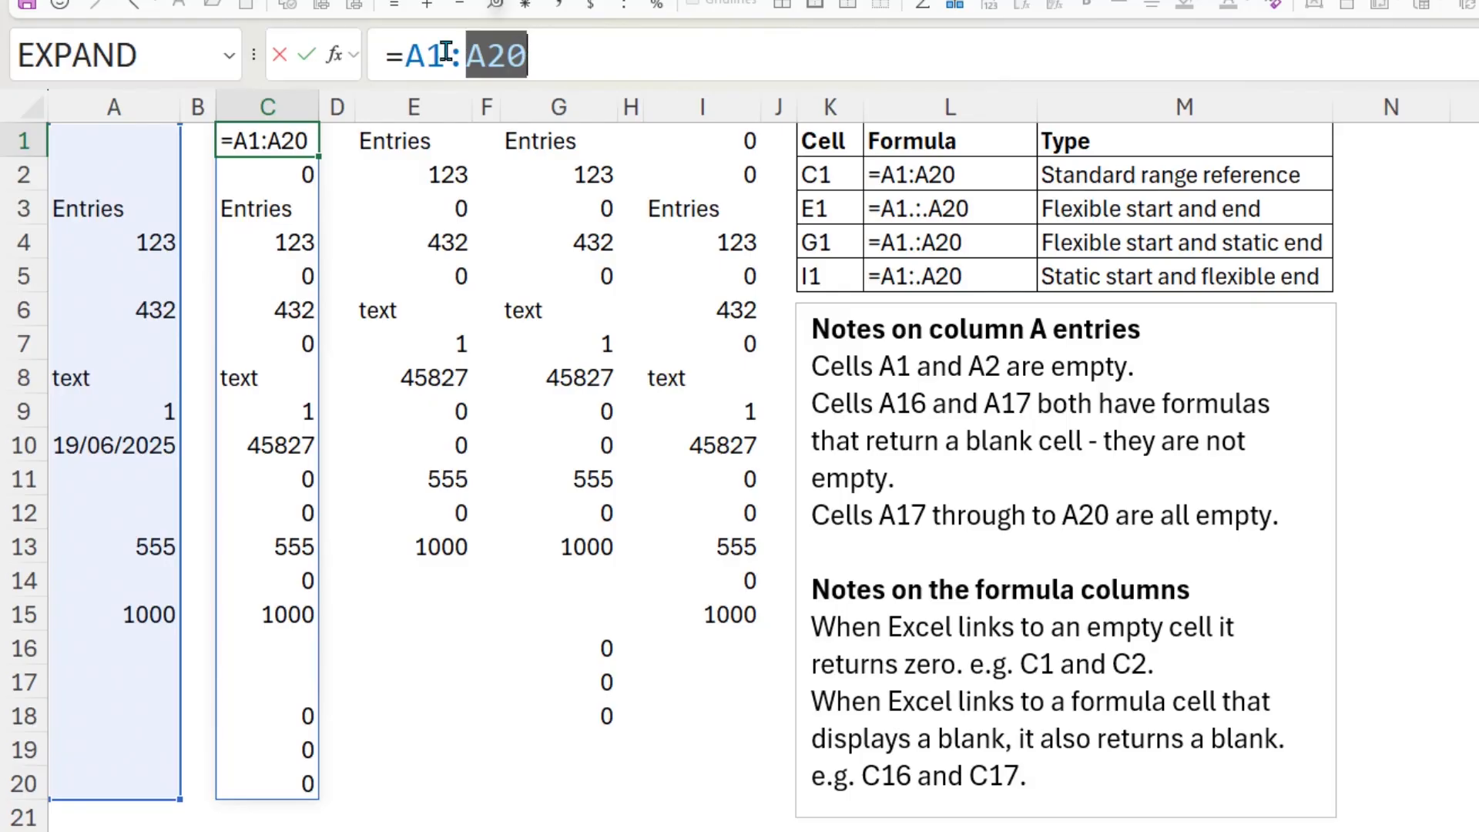
{"action": "left_click", "coordinate": [307, 55]}
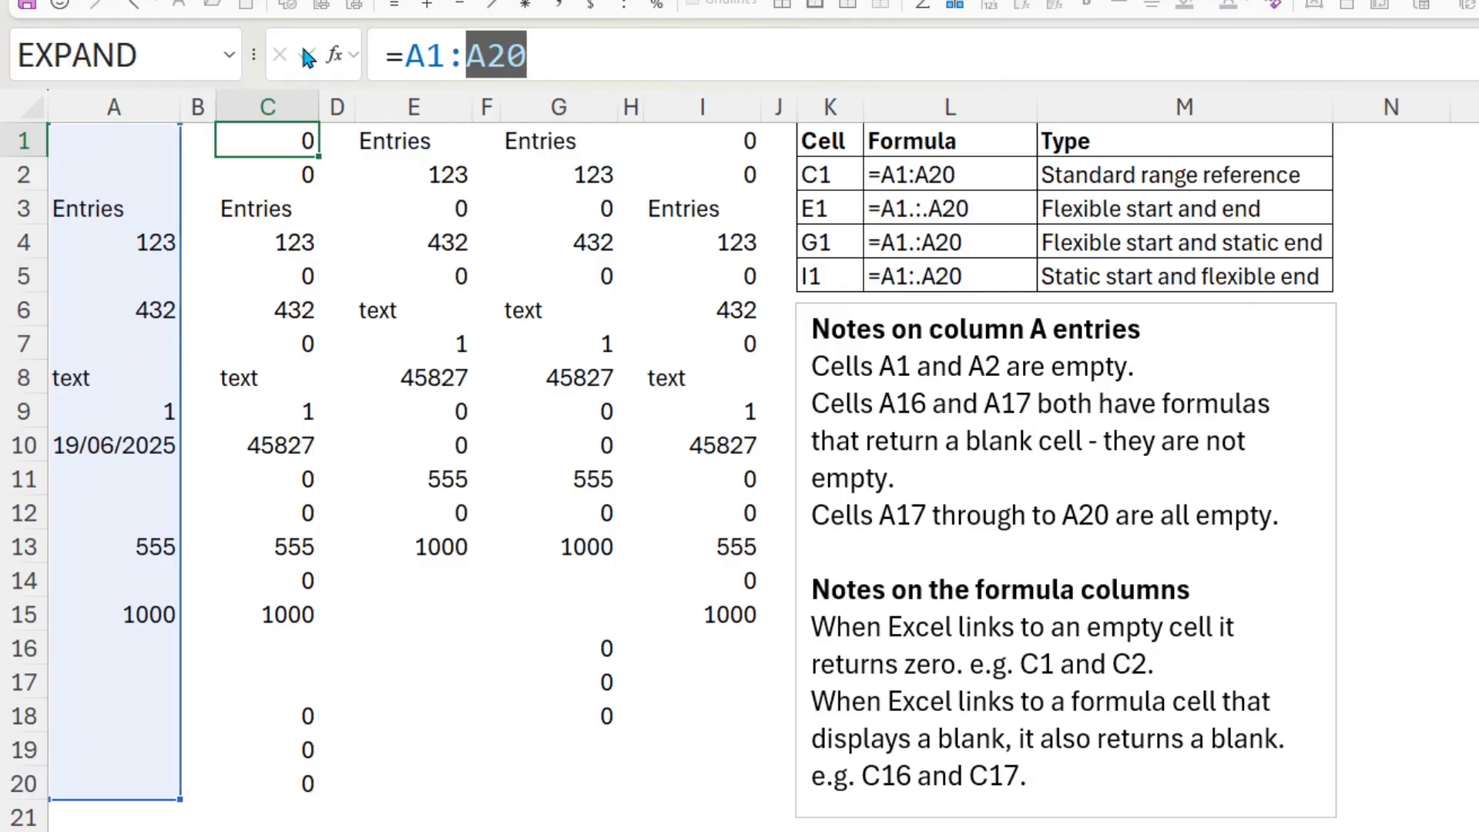
Examine what the standard reference returns in C1 and C2 for the first two source cells
{"action": "left_click", "coordinate": [284, 180]}
{"action": "left_click", "coordinate": [287, 143]}
{"action": "left_click", "coordinate": [285, 173]}
{"action": "left_click", "coordinate": [286, 145]}
{"action": "left_click", "coordinate": [286, 165]}
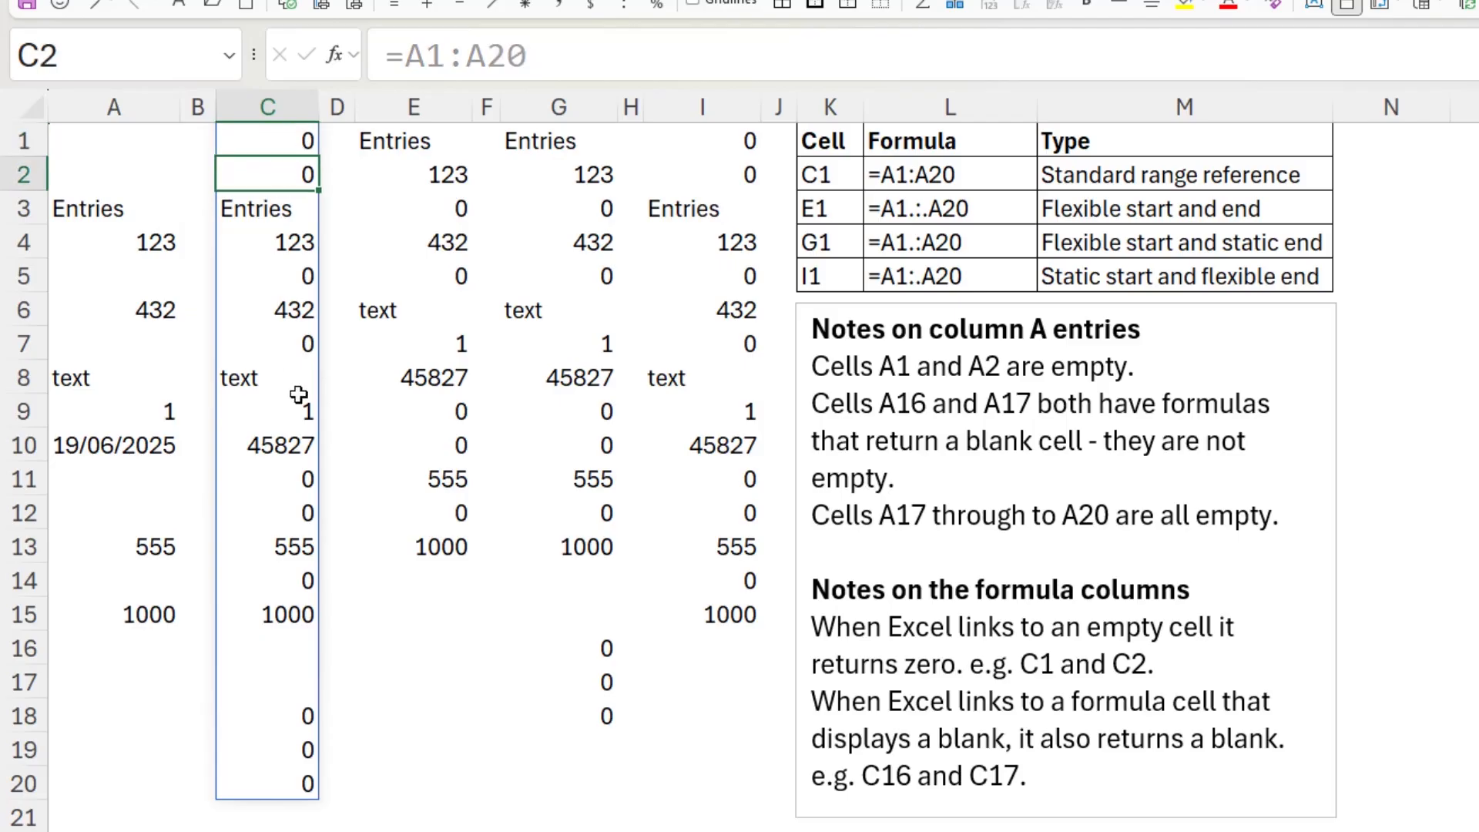
Examine the standard reference's results in C18:C20, at the end of the spilled range
{"action": "left_click_drag", "start_coordinate": [290, 714], "coordinate": [297, 782]}
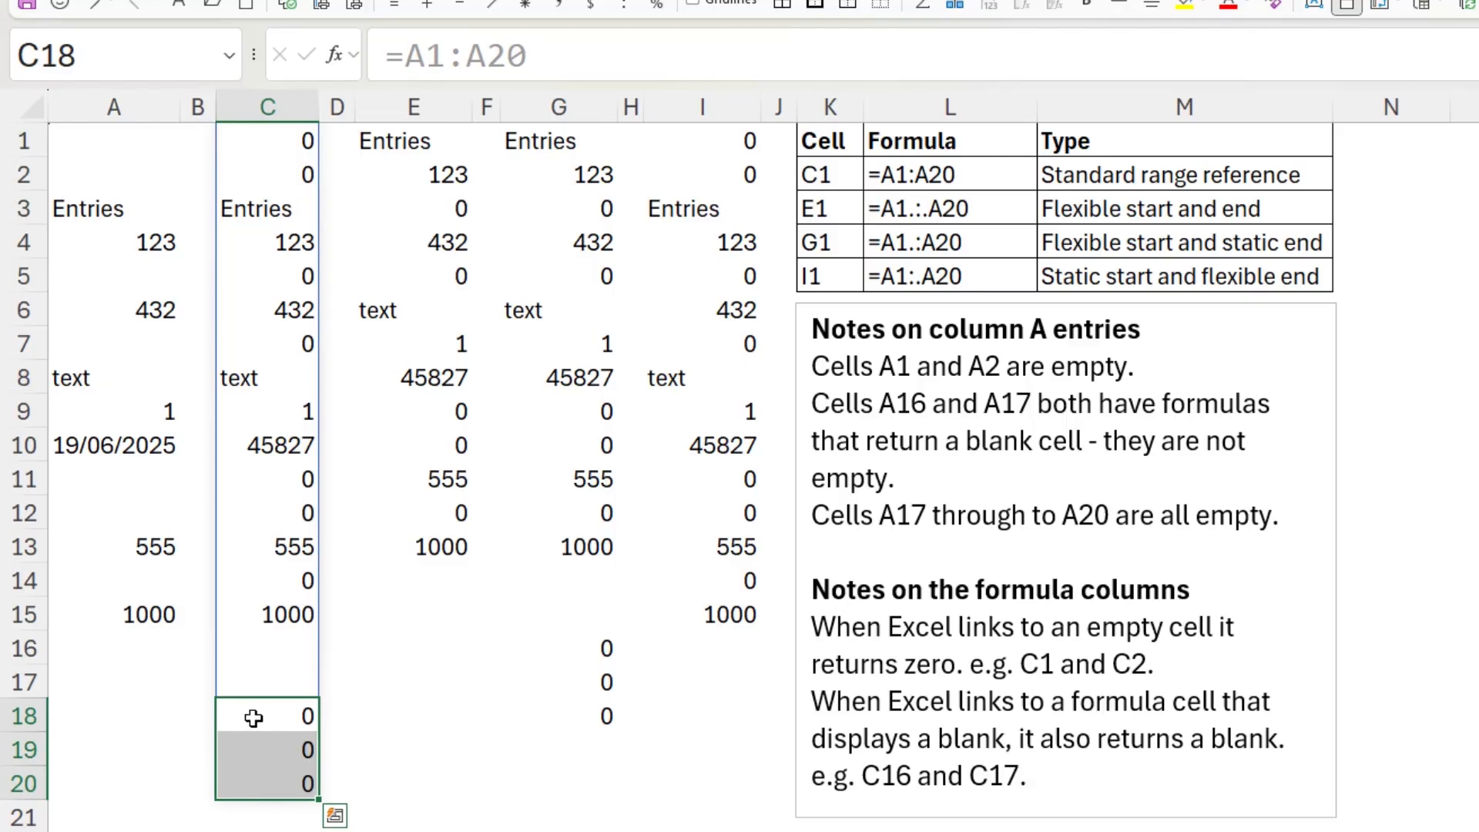
{"action": "left_click", "coordinate": [259, 751]}
{"action": "left_click", "coordinate": [258, 784]}
{"action": "left_click", "coordinate": [285, 737]}
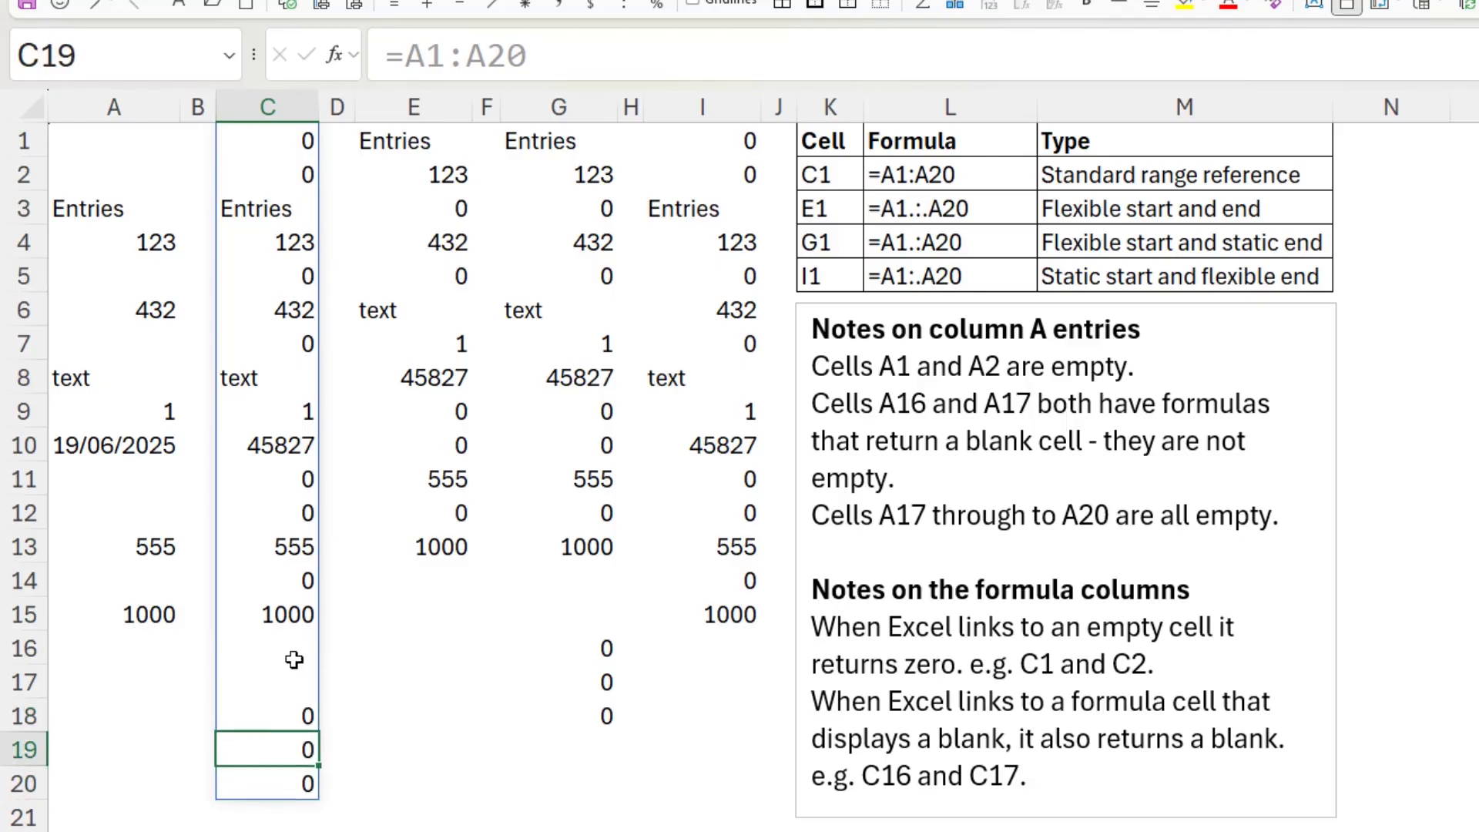
Compare the results in C16 and C17 that link to the formula cells, and return to C1
{"action": "left_click", "coordinate": [277, 653]}
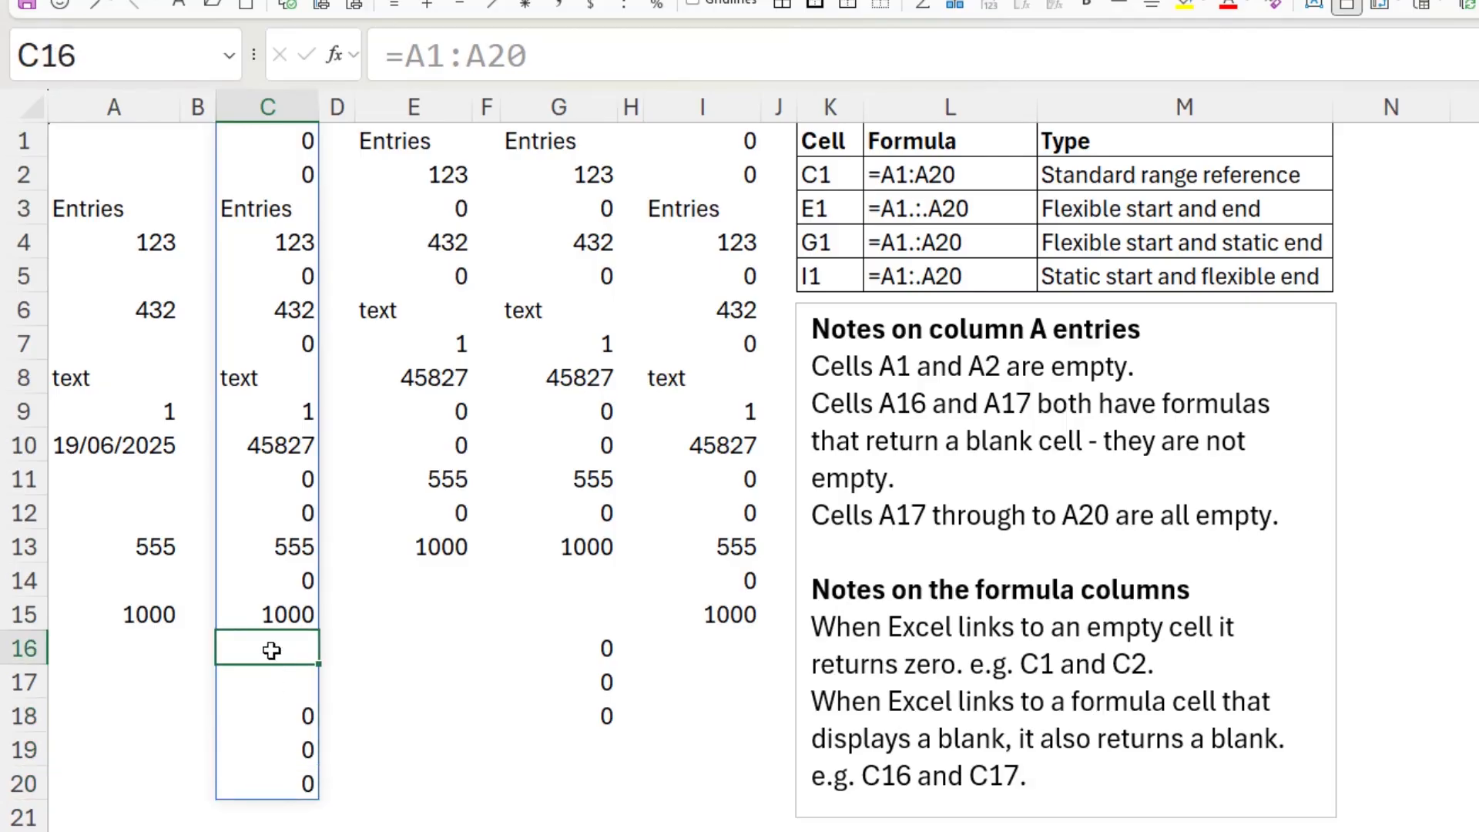
{"action": "left_click", "coordinate": [280, 685]}
{"action": "left_click", "coordinate": [290, 651]}
{"action": "left_click", "coordinate": [295, 684]}
{"action": "left_click", "coordinate": [291, 647]}
{"action": "left_click", "coordinate": [290, 683]}
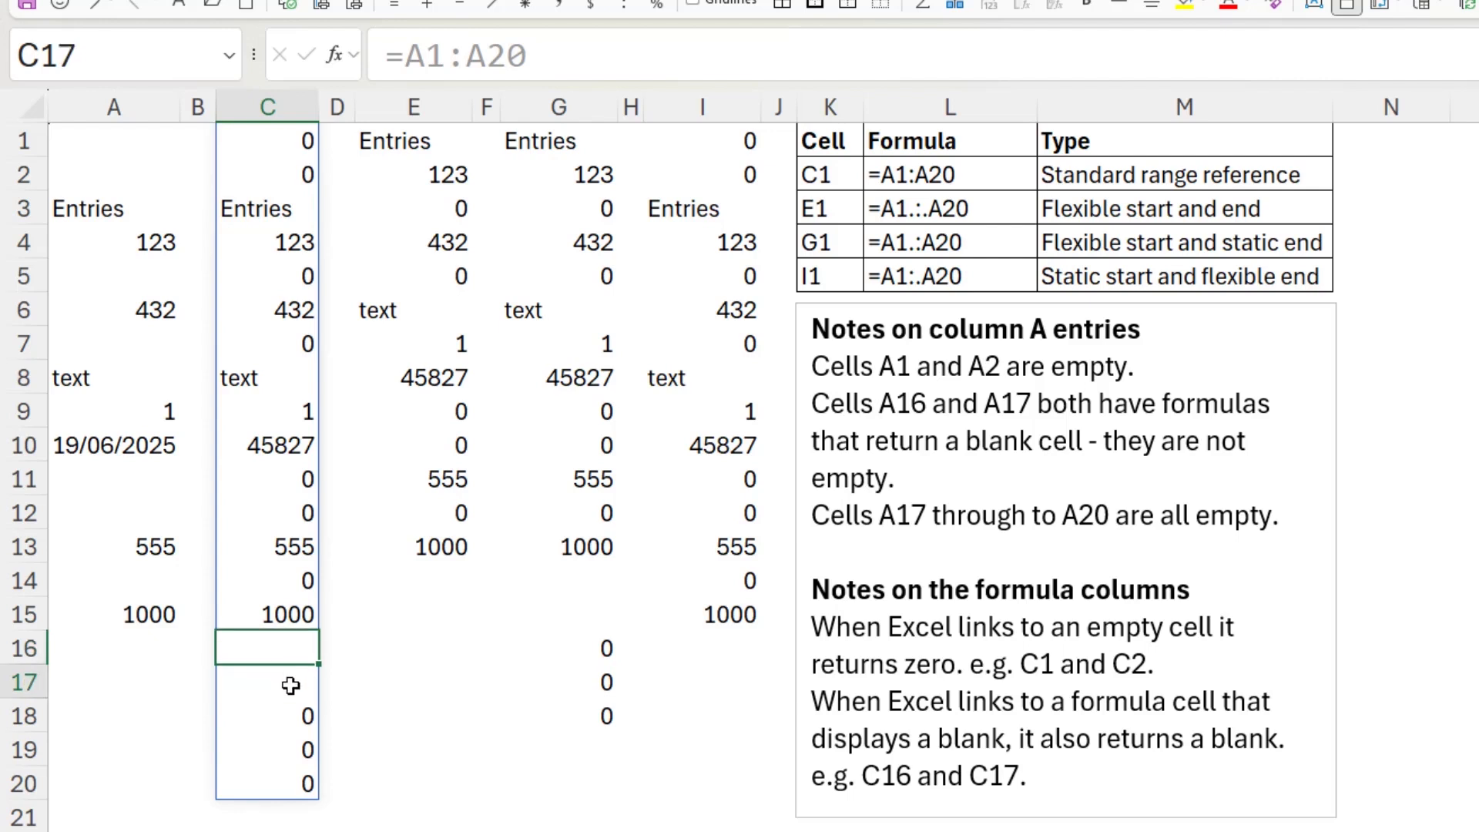
{"action": "left_click", "coordinate": [284, 138]}
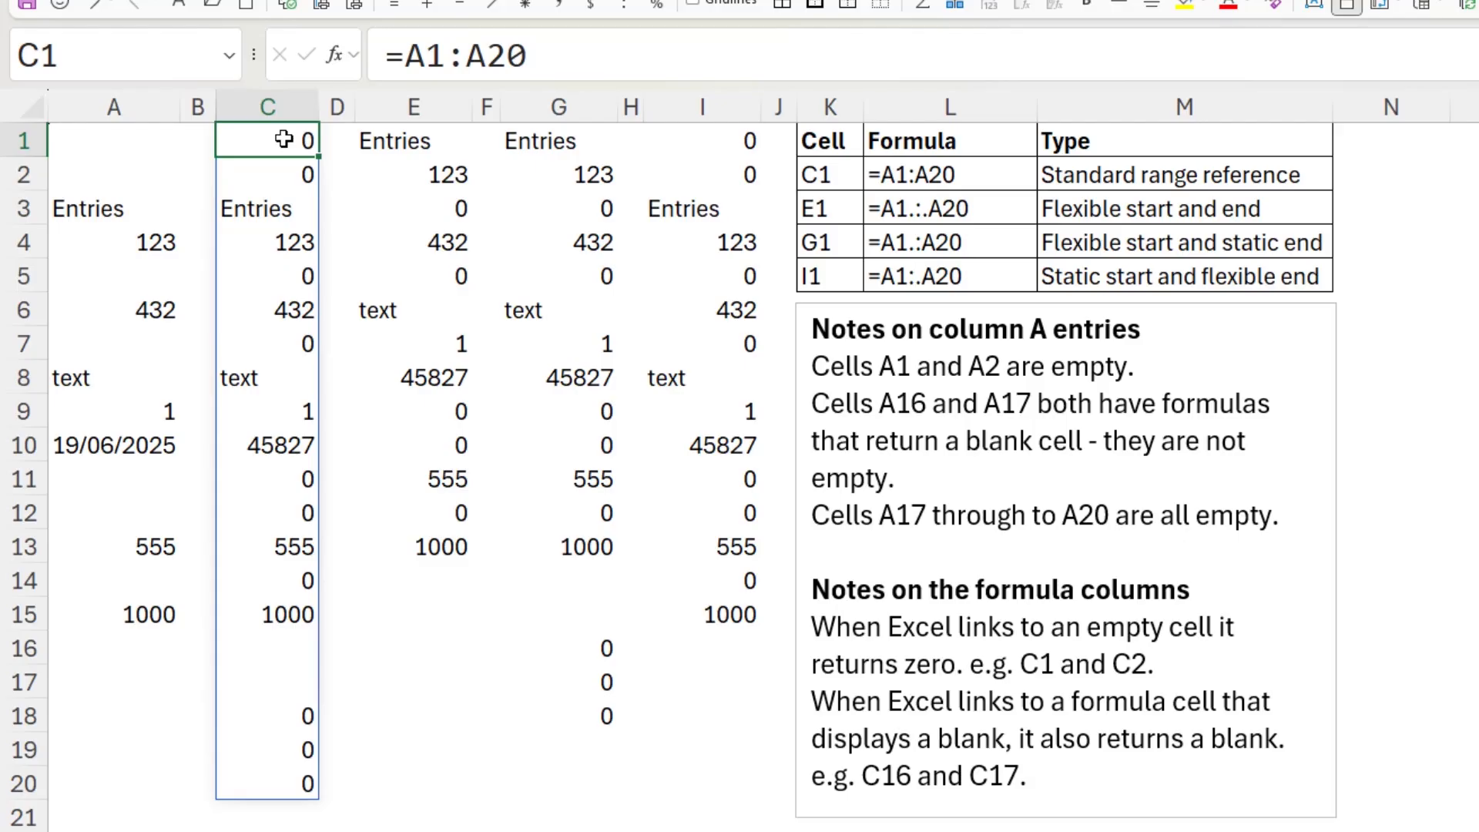
Open the formula in E1 for inspection and highlight the periods on both sides of its colon
{"action": "left_click", "coordinate": [430, 141]}
{"action": "left_click_drag", "start_coordinate": [446, 54], "coordinate": [485, 56]}
{"action": "left_click", "coordinate": [496, 56]}
{"action": "left_click", "coordinate": [476, 55]}
{"action": "left_click", "coordinate": [481, 58]}
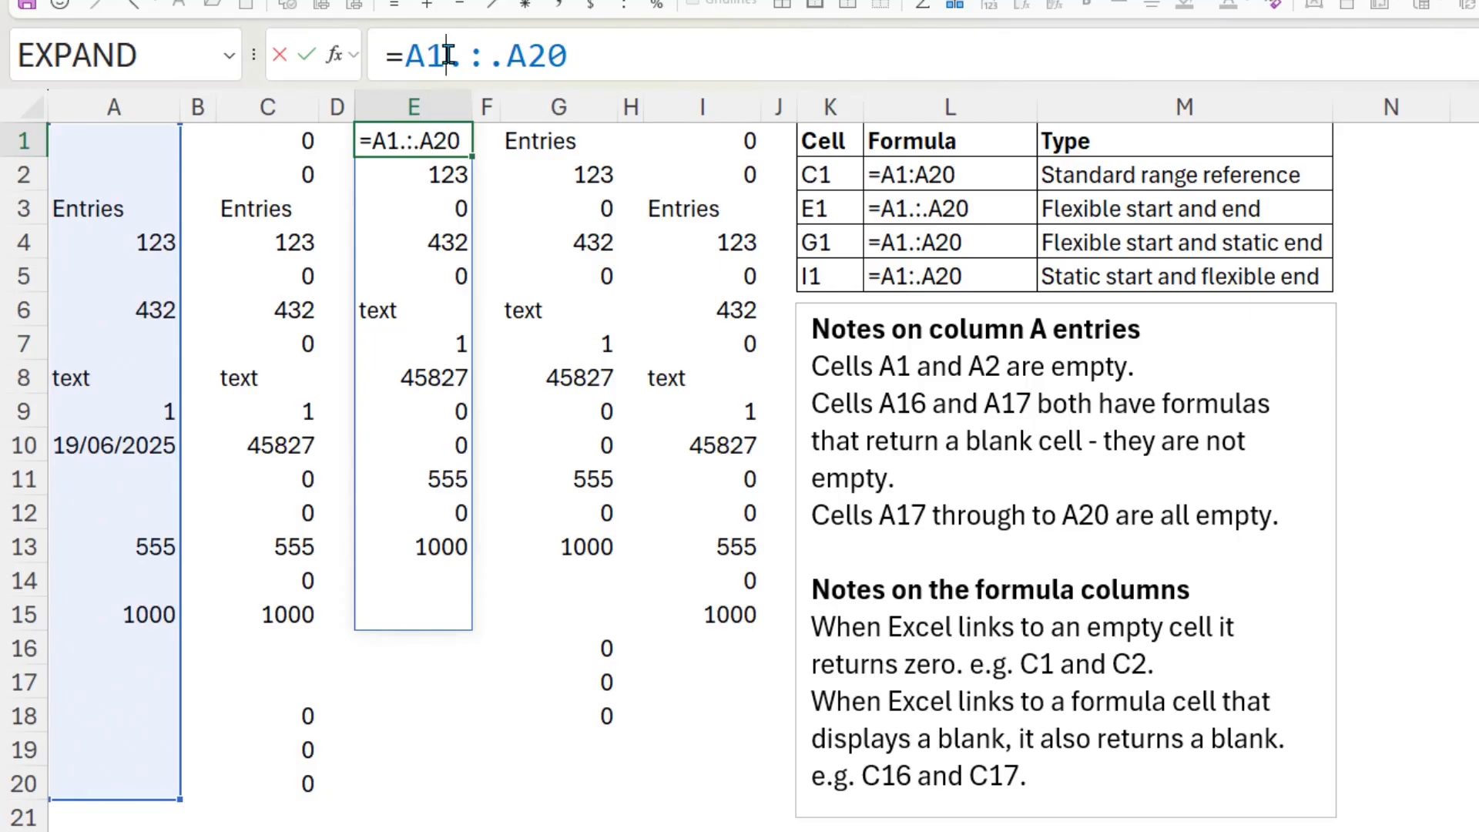
Highlight the flexible start "A1." and flexible end ".A20" in E1's formula, keeping the formula as it is
{"action": "left_click_drag", "start_coordinate": [446, 55], "coordinate": [465, 56]}
{"action": "left_click_drag", "start_coordinate": [405, 56], "coordinate": [464, 48]}
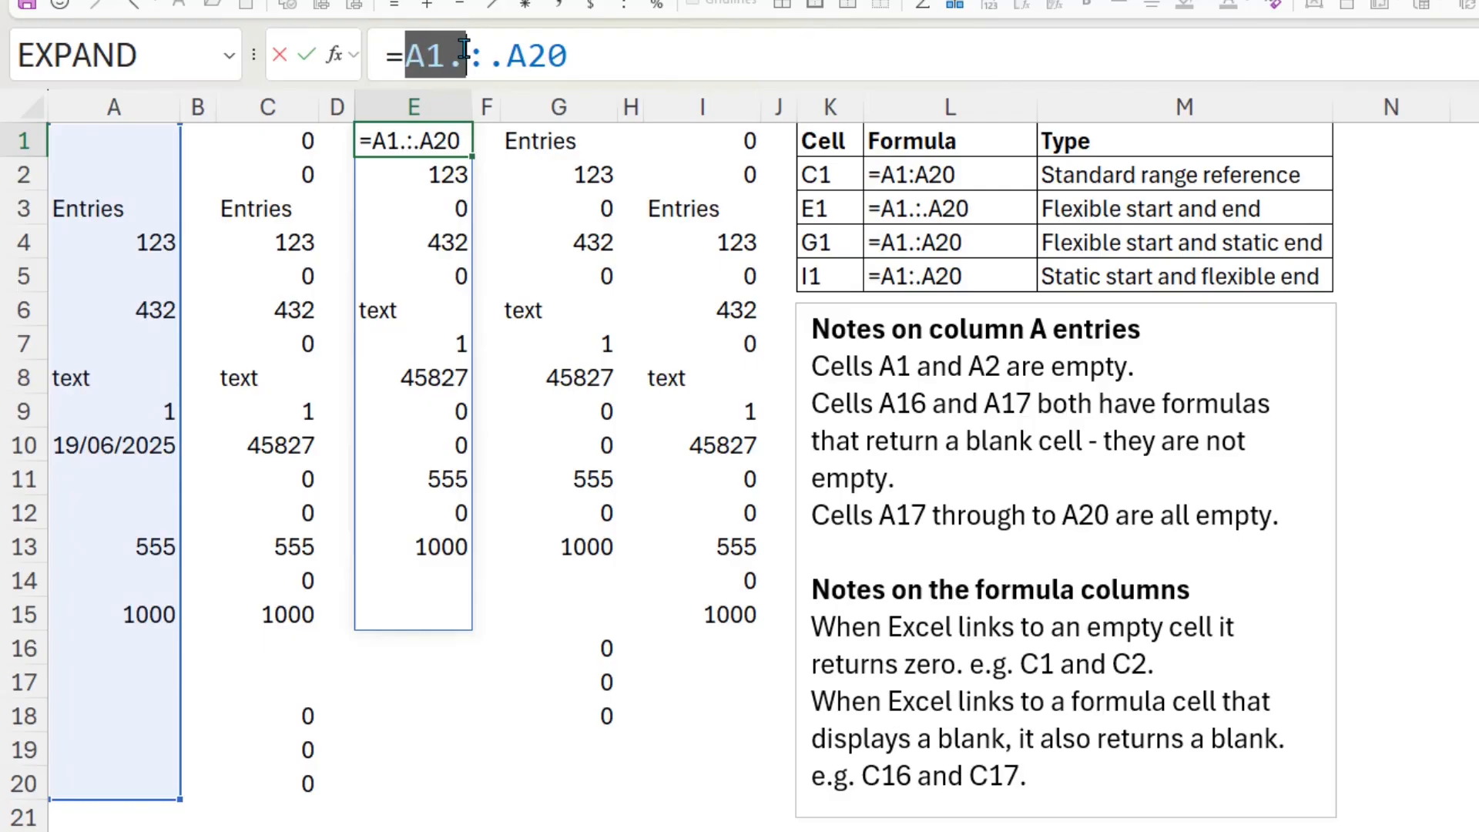
{"action": "left_click_drag", "start_coordinate": [574, 55], "coordinate": [506, 54]}
{"action": "left_click", "coordinate": [490, 53]}
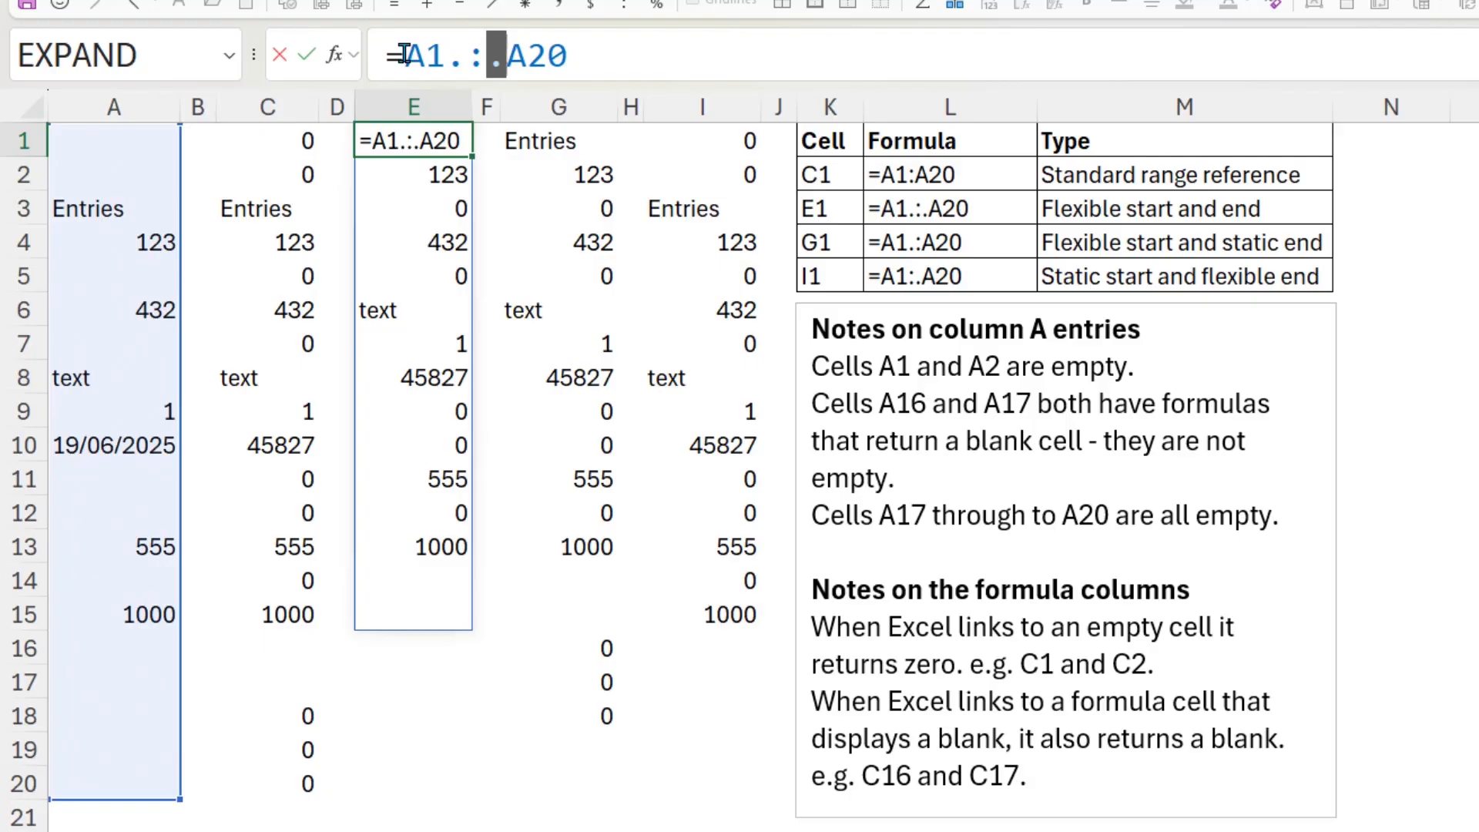
{"action": "left_click", "coordinate": [307, 54]}
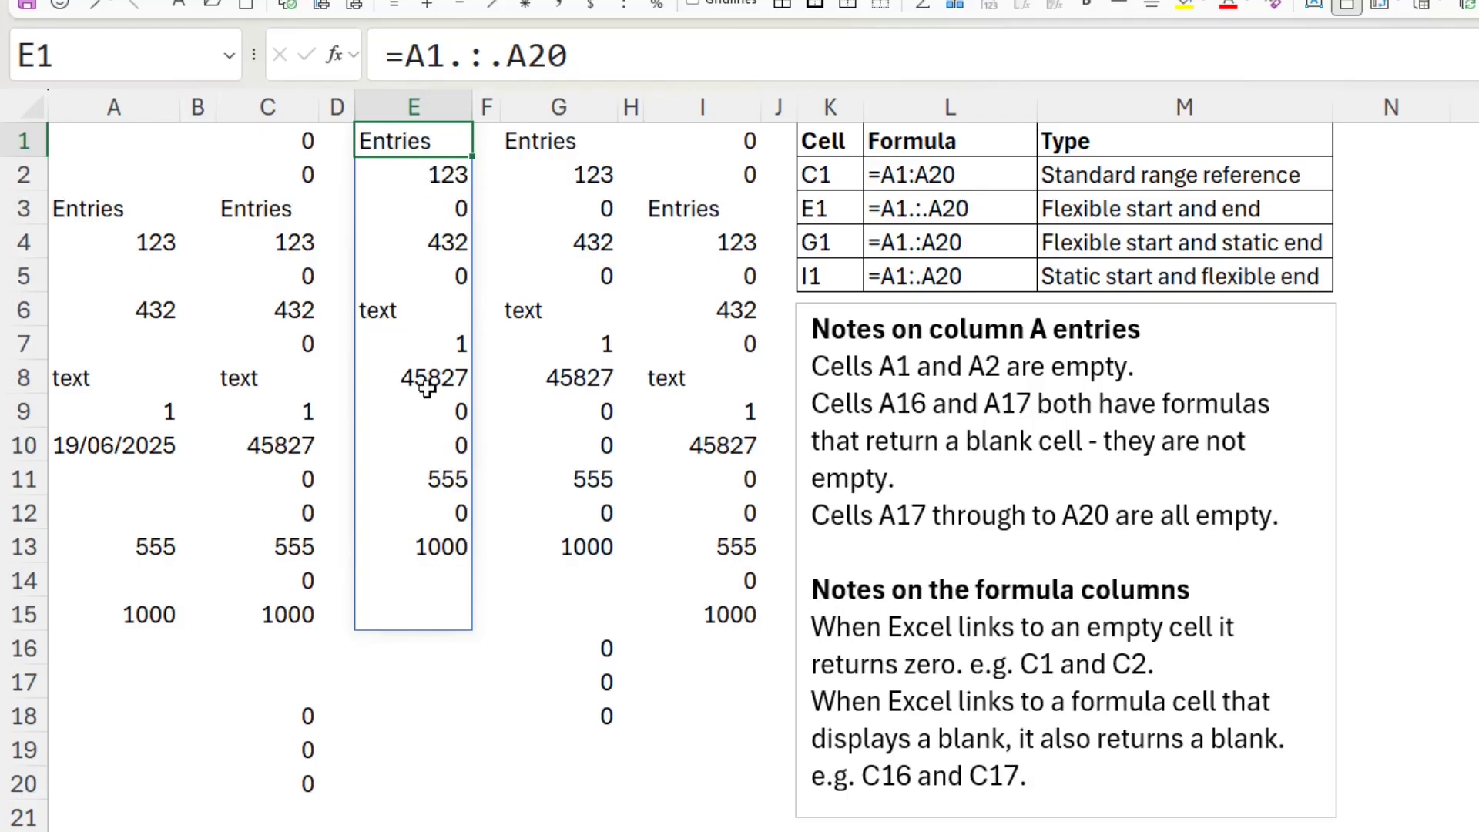
Check the trailing results in E14 and E15, and select the whole spilled range E1:E15
{"action": "left_click", "coordinate": [438, 582]}
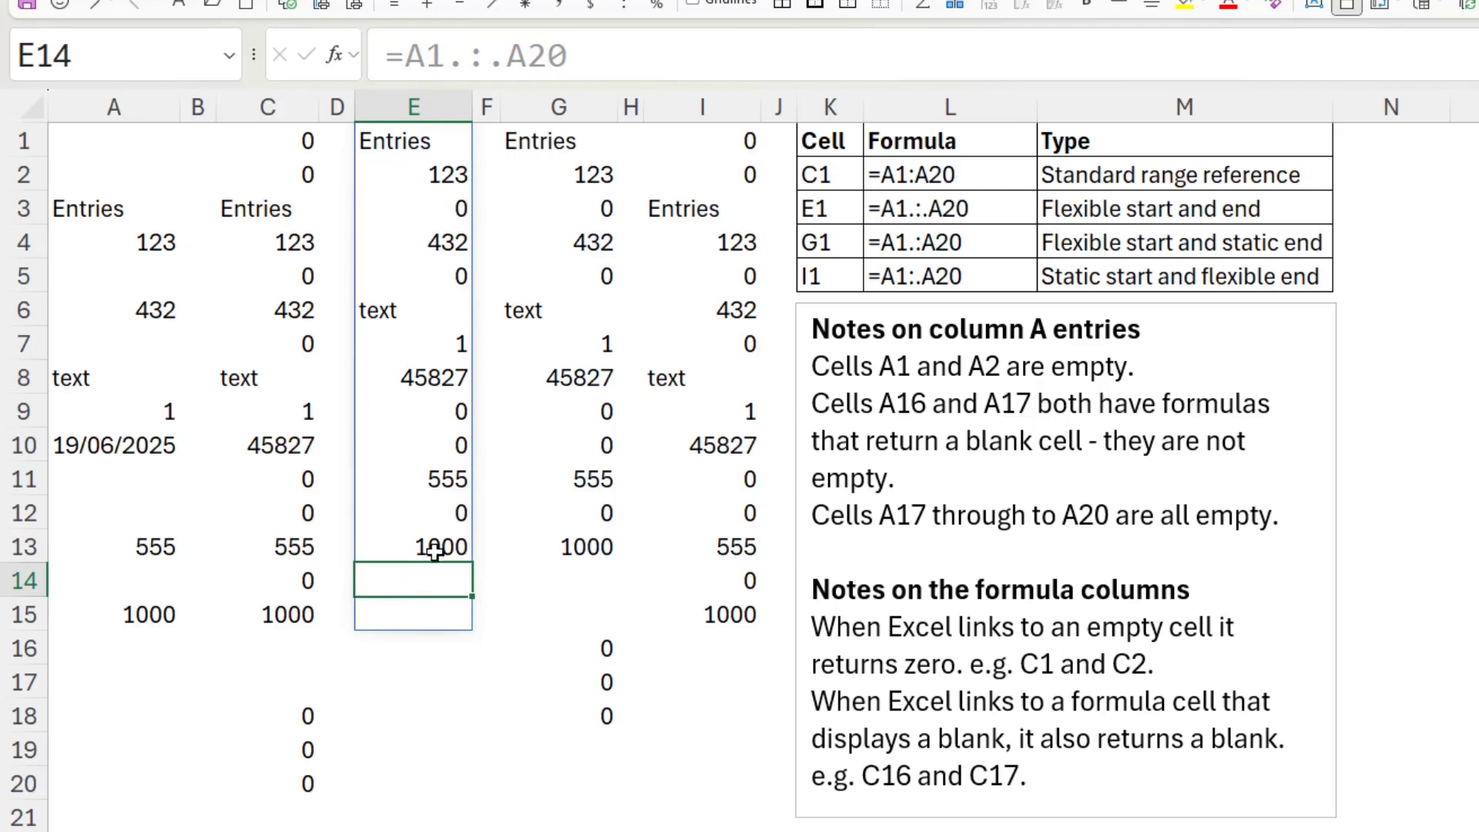
{"action": "left_click", "coordinate": [432, 616]}
{"action": "left_click", "coordinate": [443, 581]}
{"action": "left_click", "coordinate": [439, 612]}
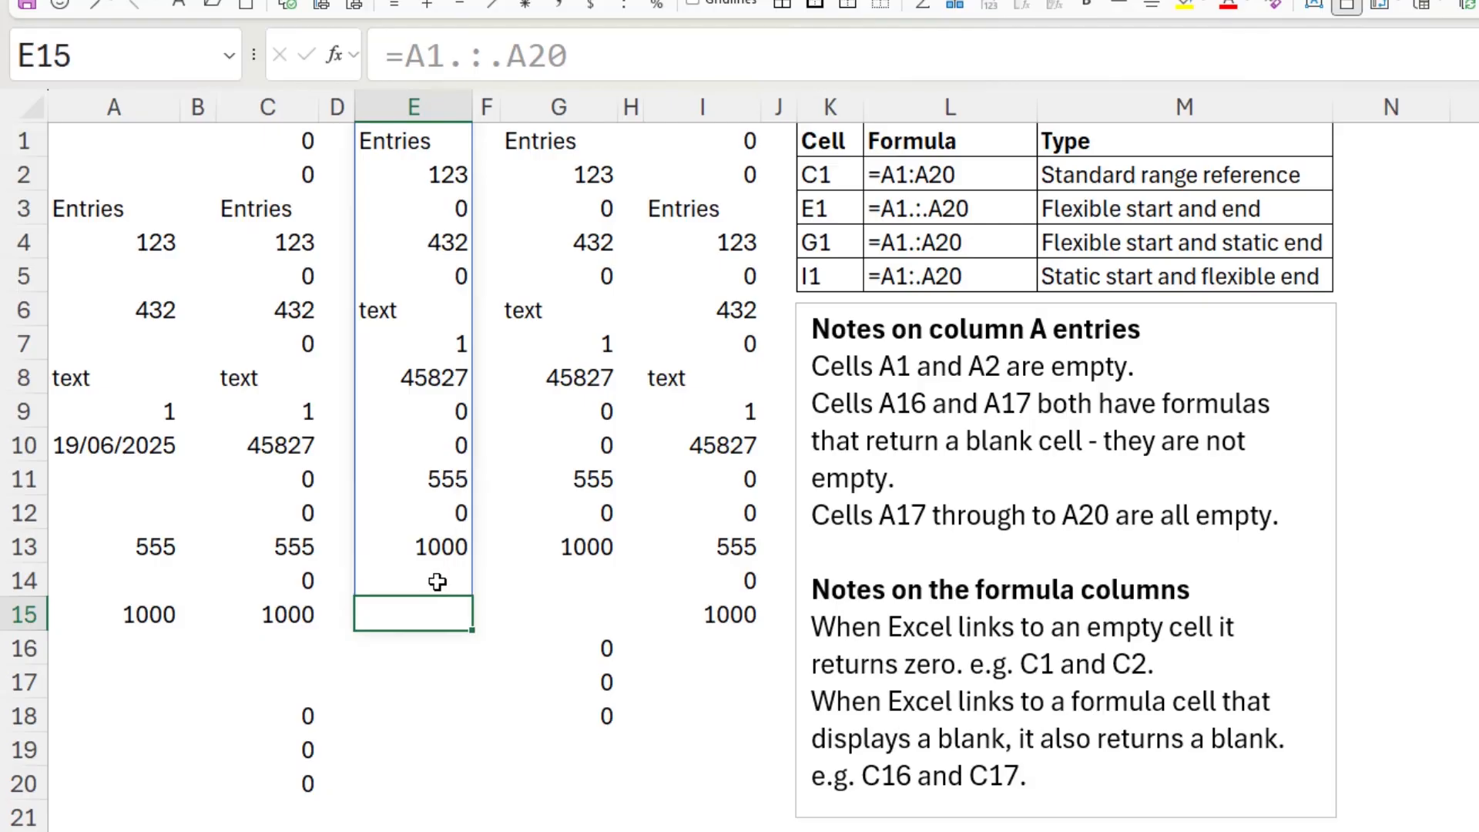
{"action": "left_click", "coordinate": [436, 582]}
{"action": "left_click", "coordinate": [429, 140]}
{"action": "left_click_drag", "start_coordinate": [429, 140], "coordinate": [457, 603]}
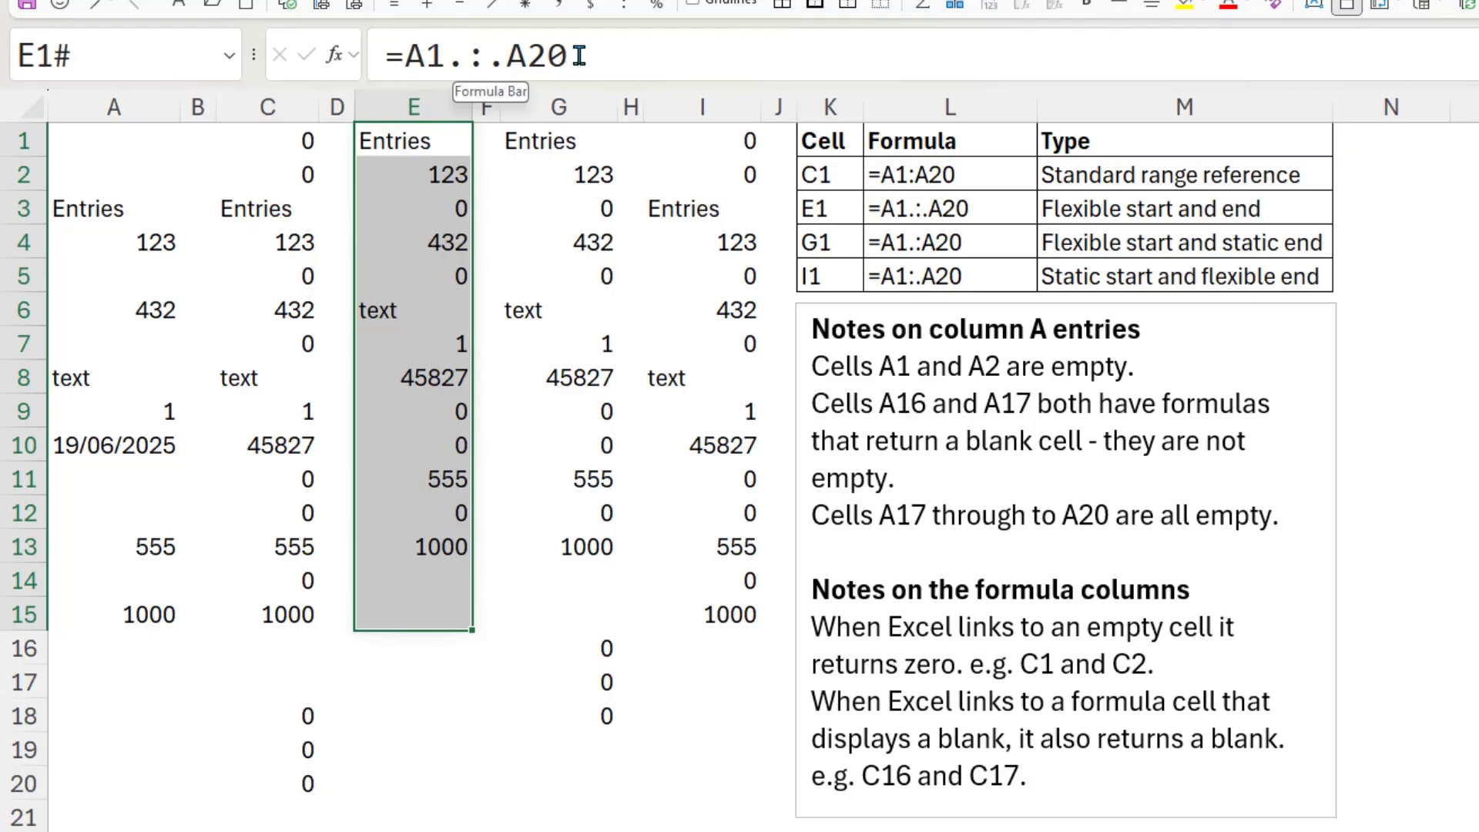
Review E1's formula again, highlighting the ".:." operator and its start and end parts, and accept it unaltered
{"action": "left_click_drag", "start_coordinate": [447, 56], "coordinate": [506, 63]}
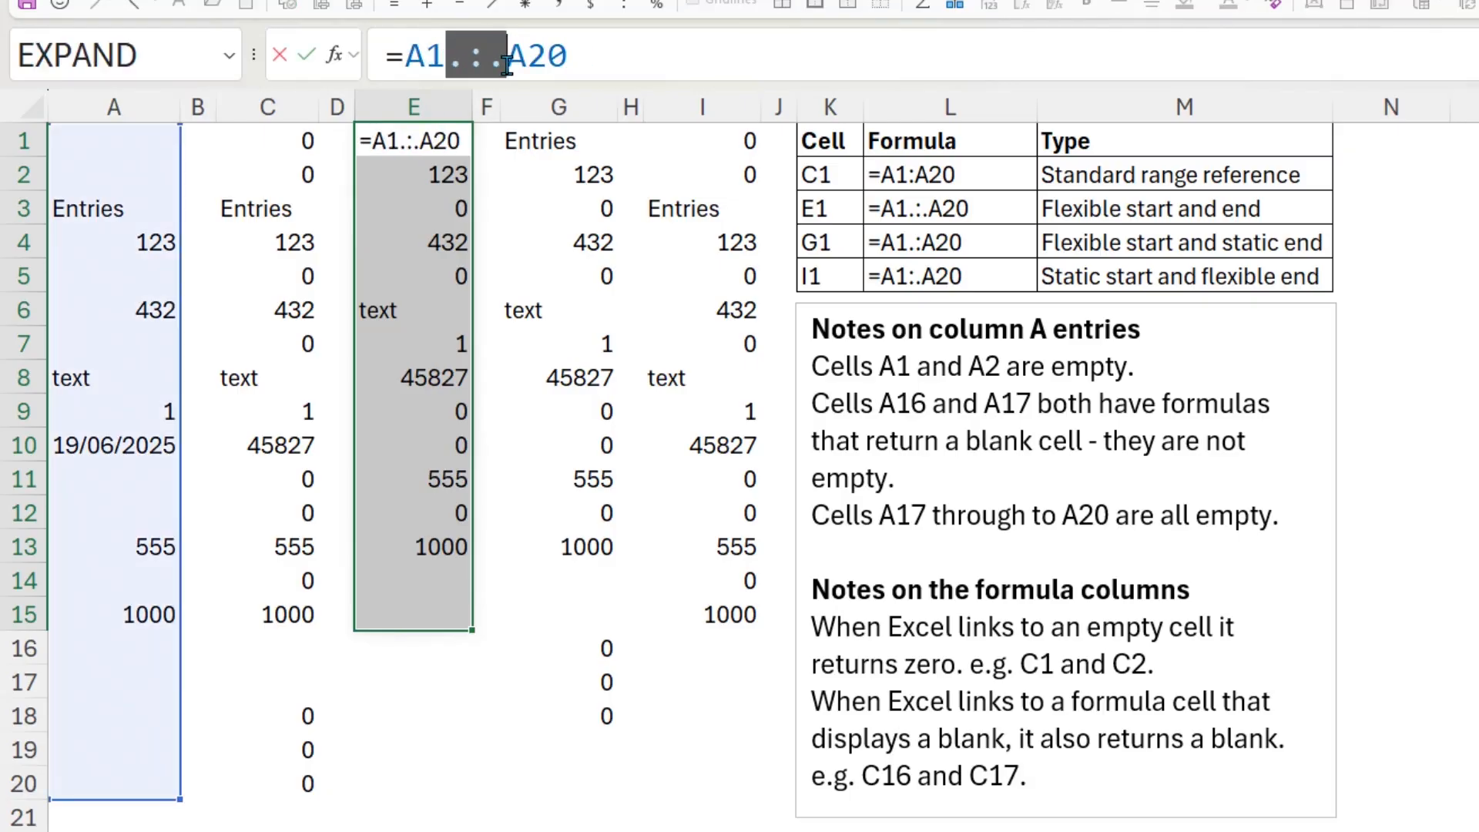
{"action": "left_click", "coordinate": [445, 55]}
{"action": "double_click", "coordinate": [477, 56]}
{"action": "left_click_drag", "start_coordinate": [405, 54], "coordinate": [479, 71]}
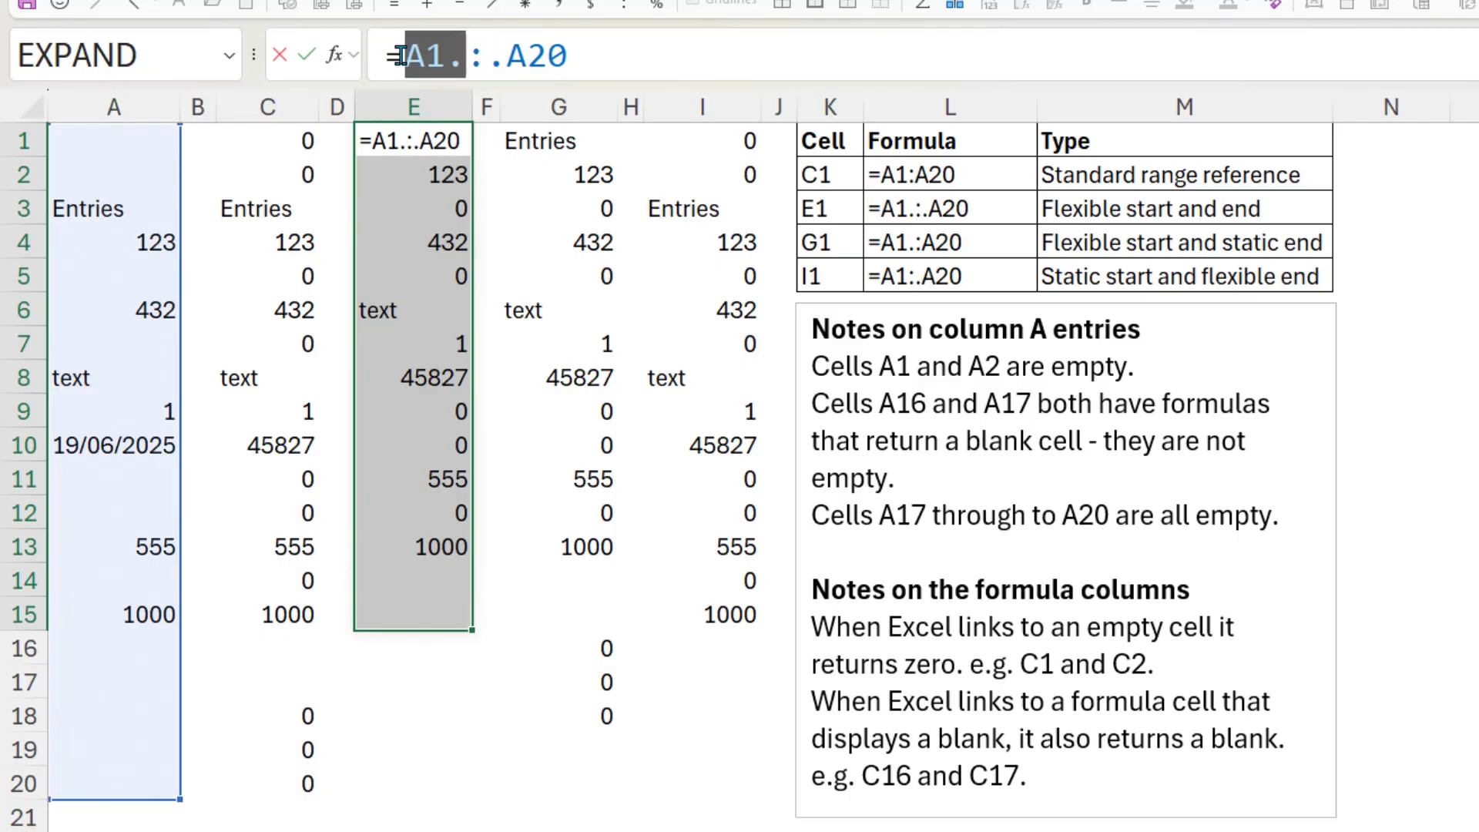
{"action": "left_click_drag", "start_coordinate": [488, 56], "coordinate": [572, 52]}
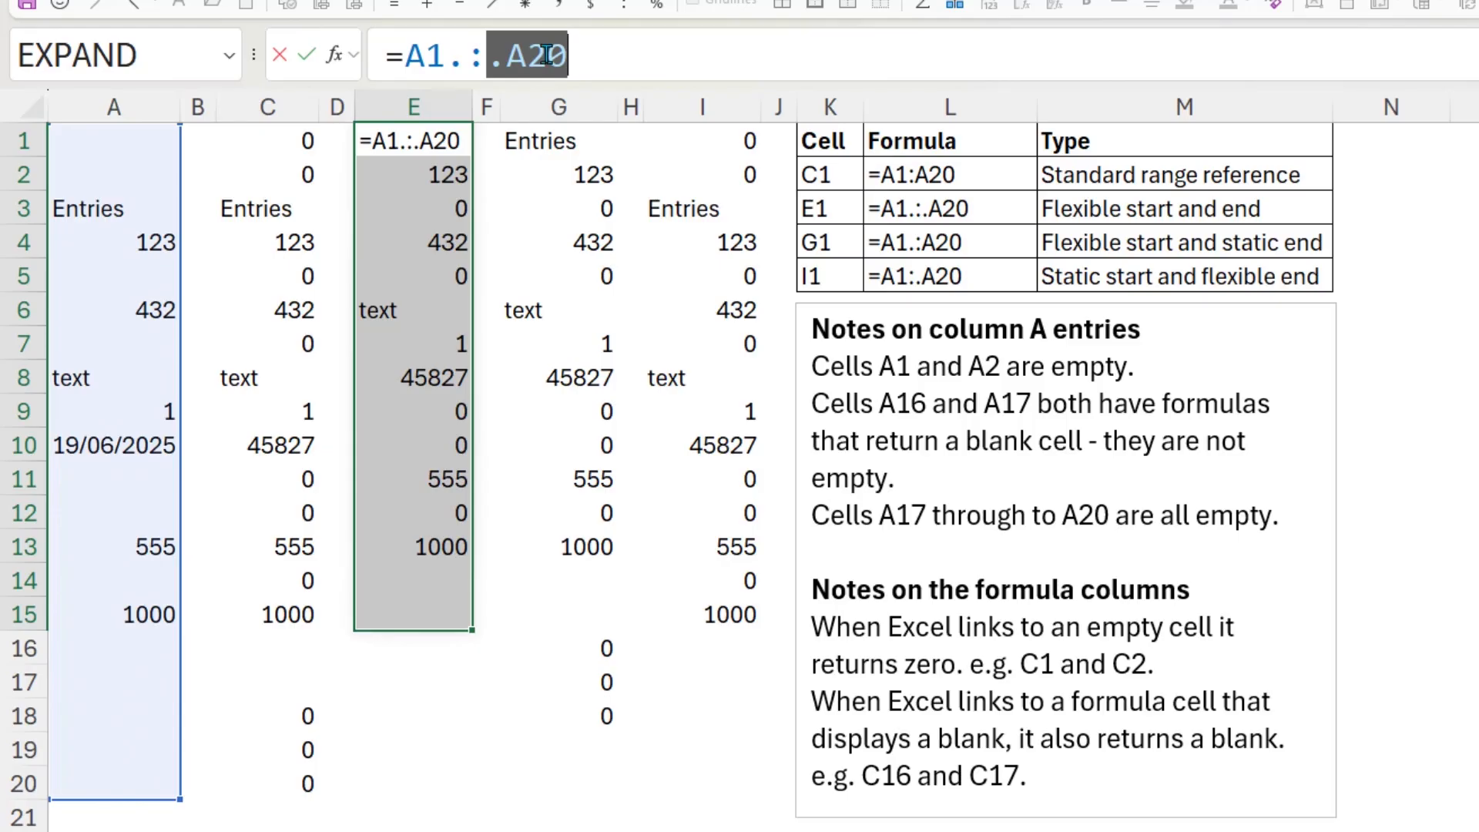
{"action": "left_click", "coordinate": [307, 55]}
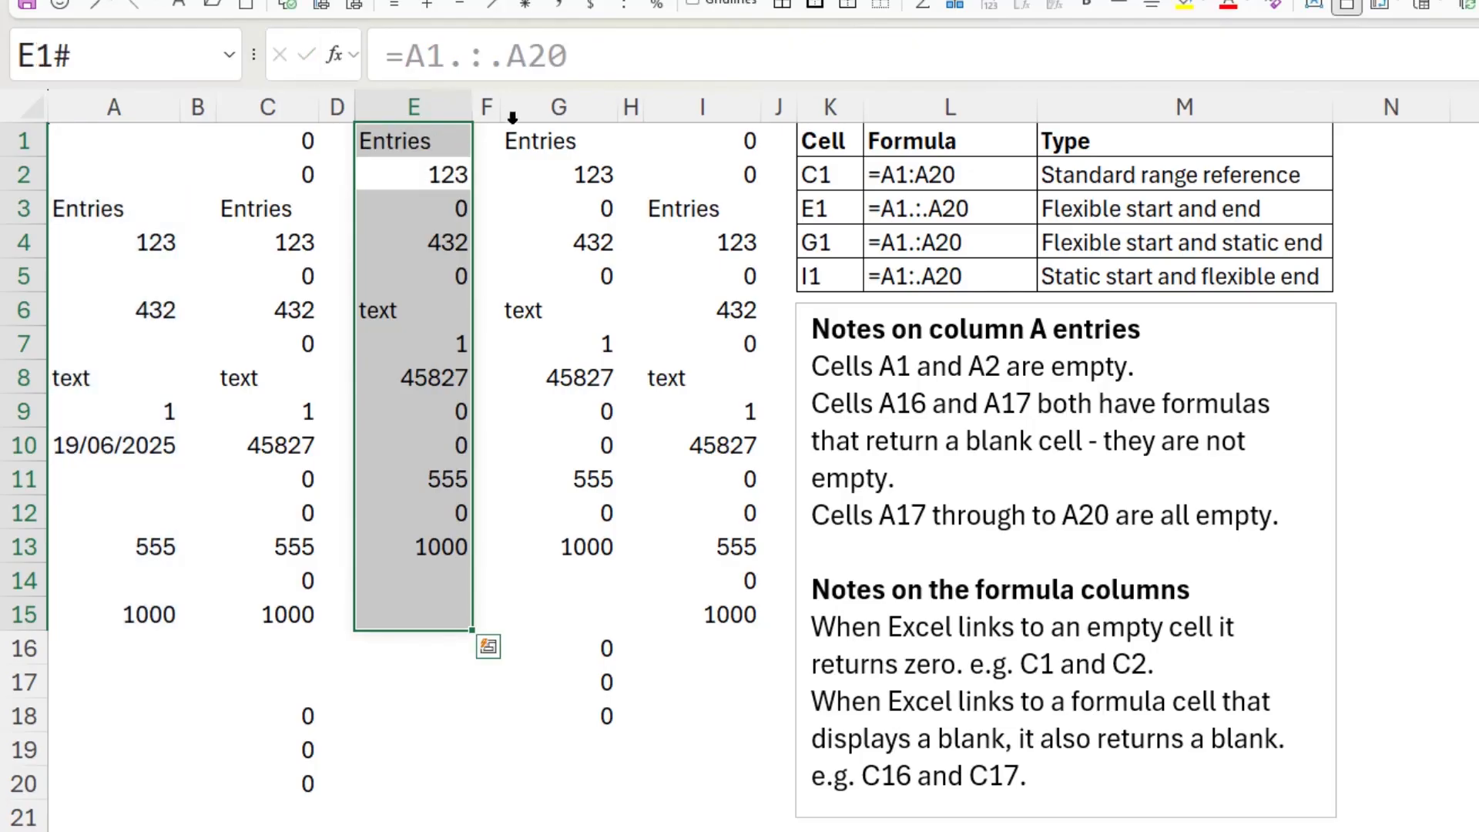
Inspect G1's formula, highlighting the period before the colon and the static end A20, and leave it unaltered
{"action": "left_click", "coordinate": [552, 138]}
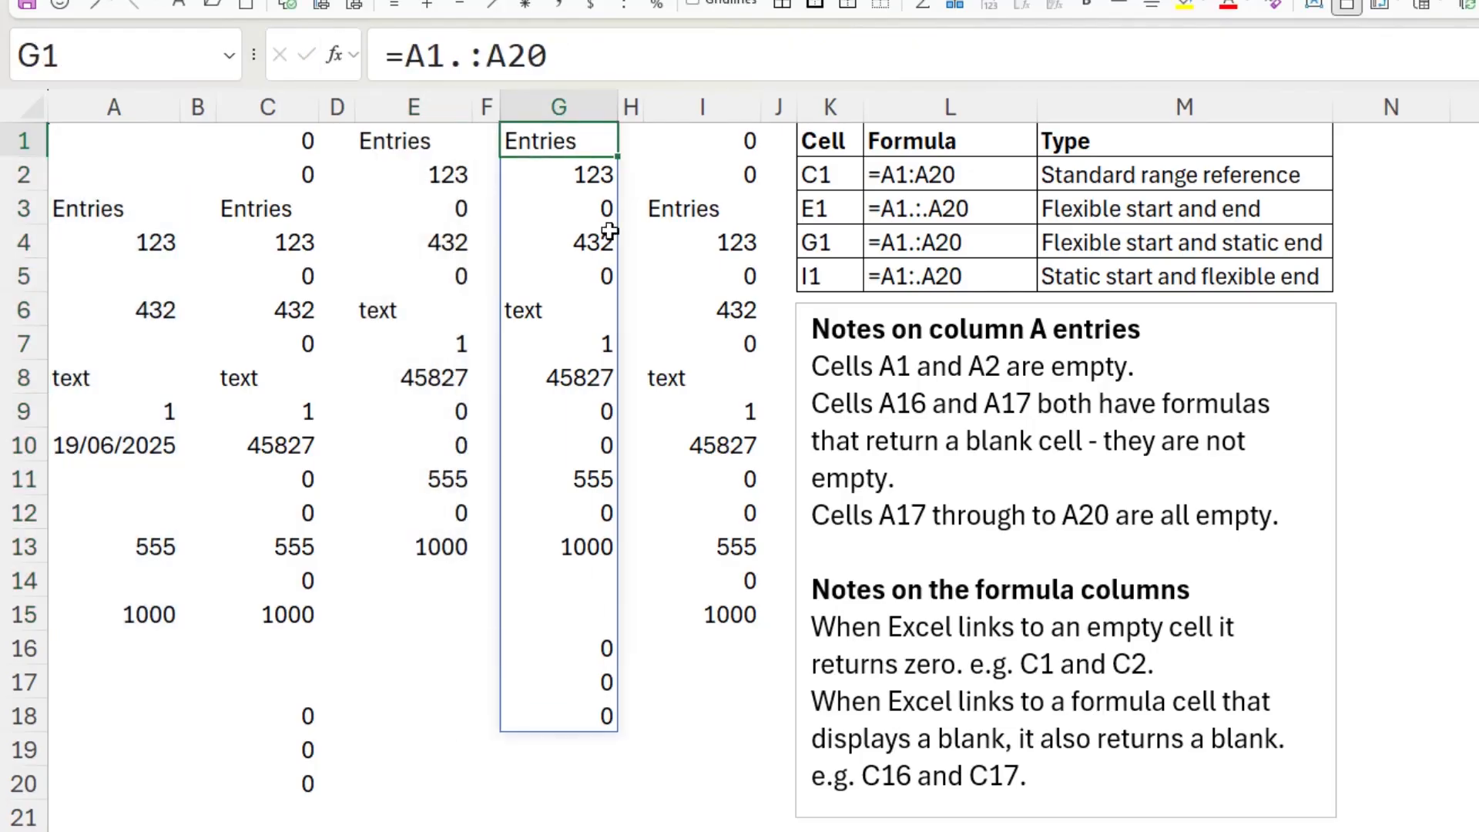
{"action": "left_click", "coordinate": [466, 54]}
{"action": "key", "text": "shift+Left"}
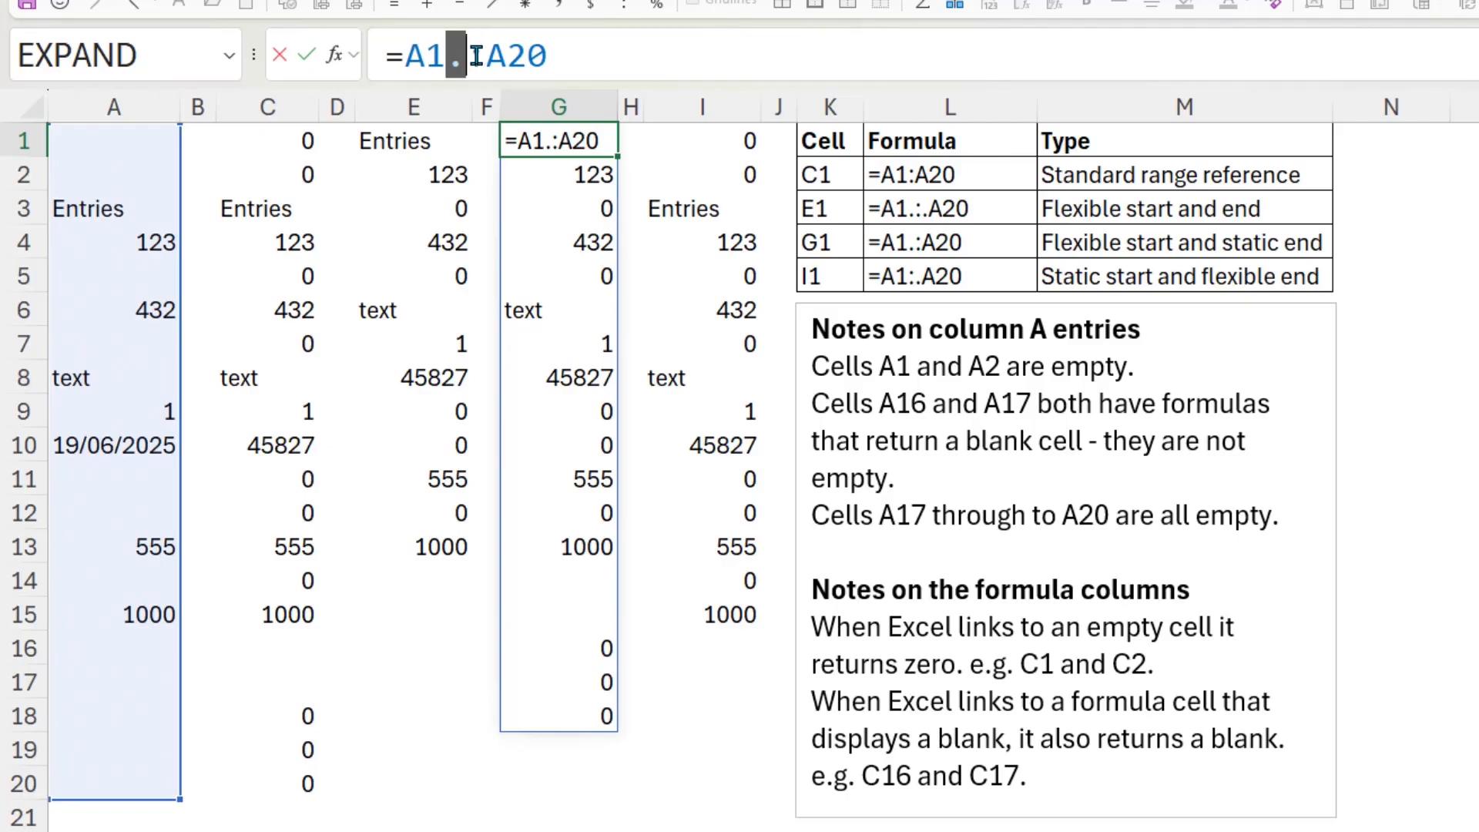
{"action": "left_click_drag", "start_coordinate": [485, 54], "coordinate": [548, 55]}
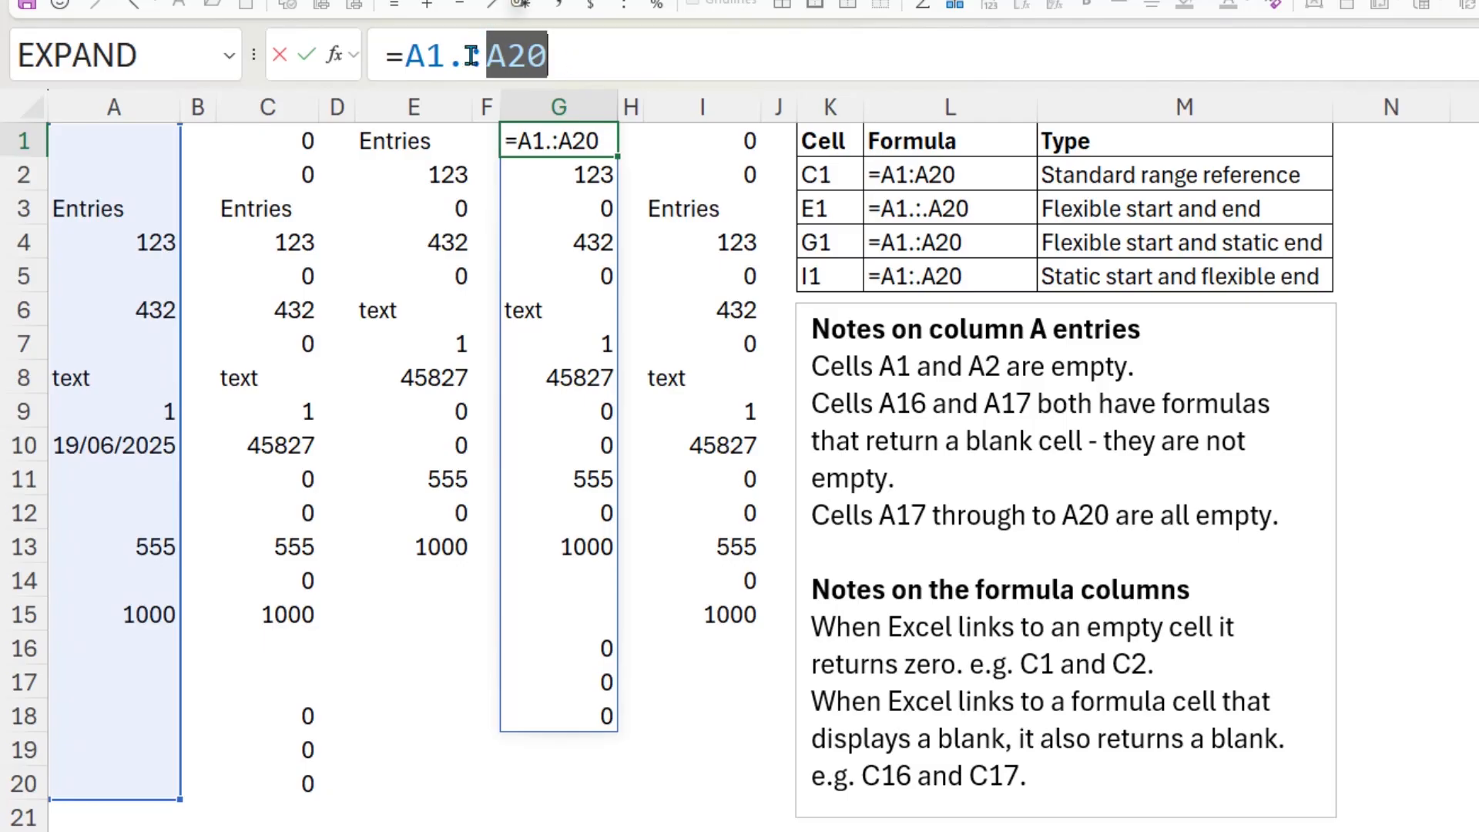
{"action": "left_click_drag", "start_coordinate": [446, 52], "coordinate": [467, 59]}
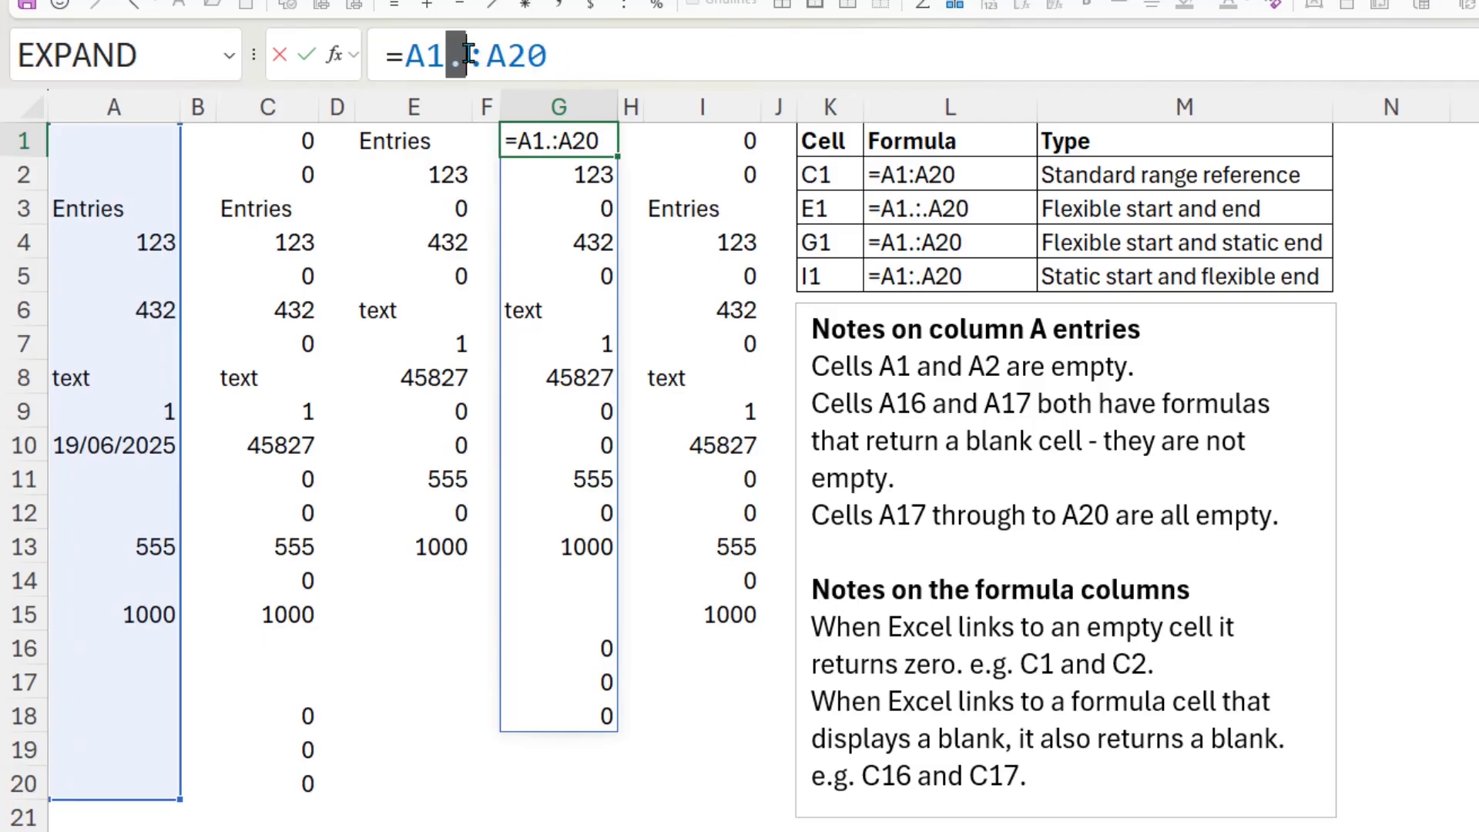
{"action": "key", "text": "Escape"}
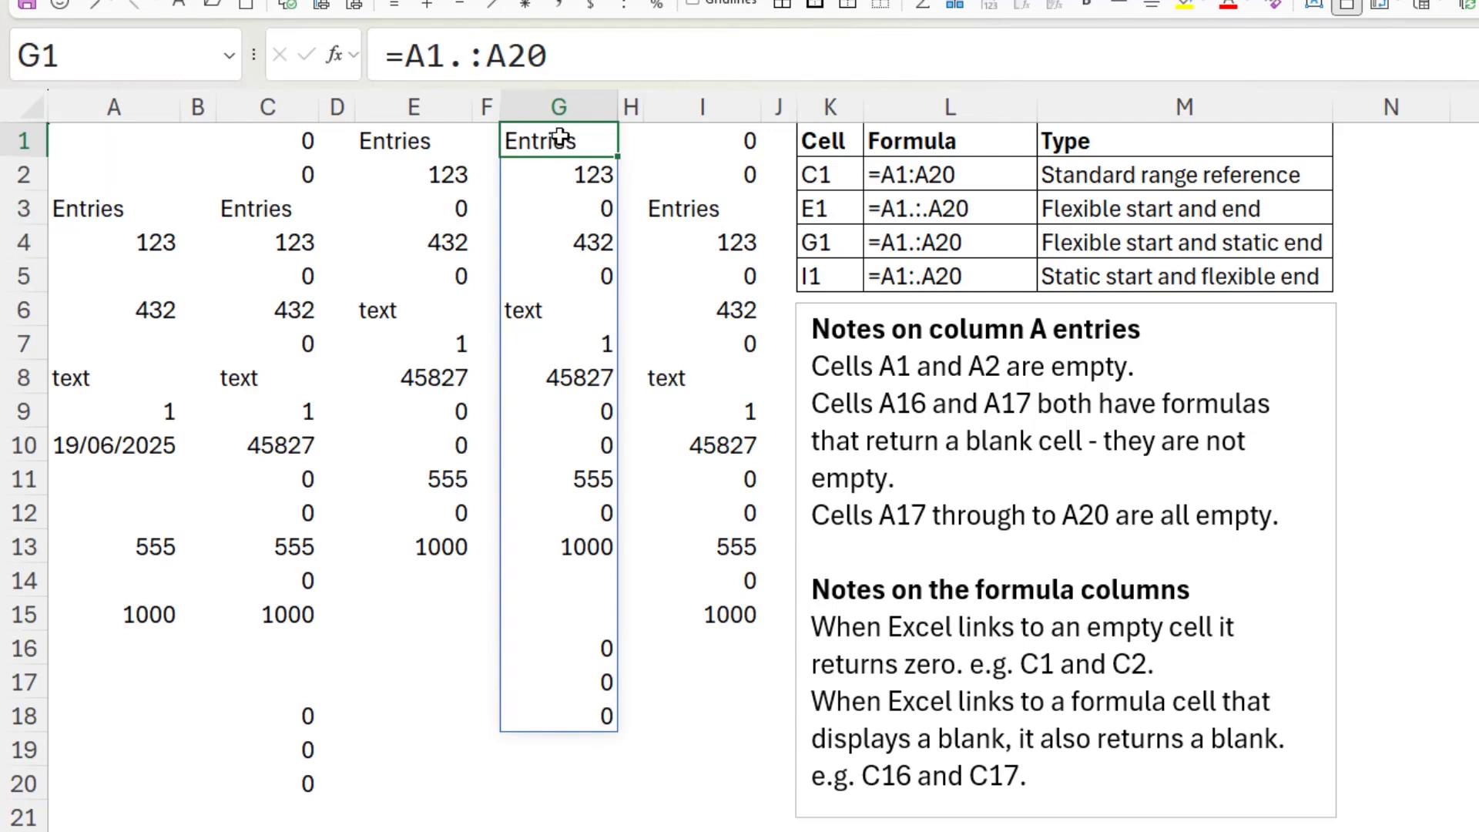
Inspect I1's formula, highlighting the period after the colon, the whole reference and its flexible end ":.A20"
{"action": "left_click", "coordinate": [705, 141]}
{"action": "left_click", "coordinate": [462, 56]}
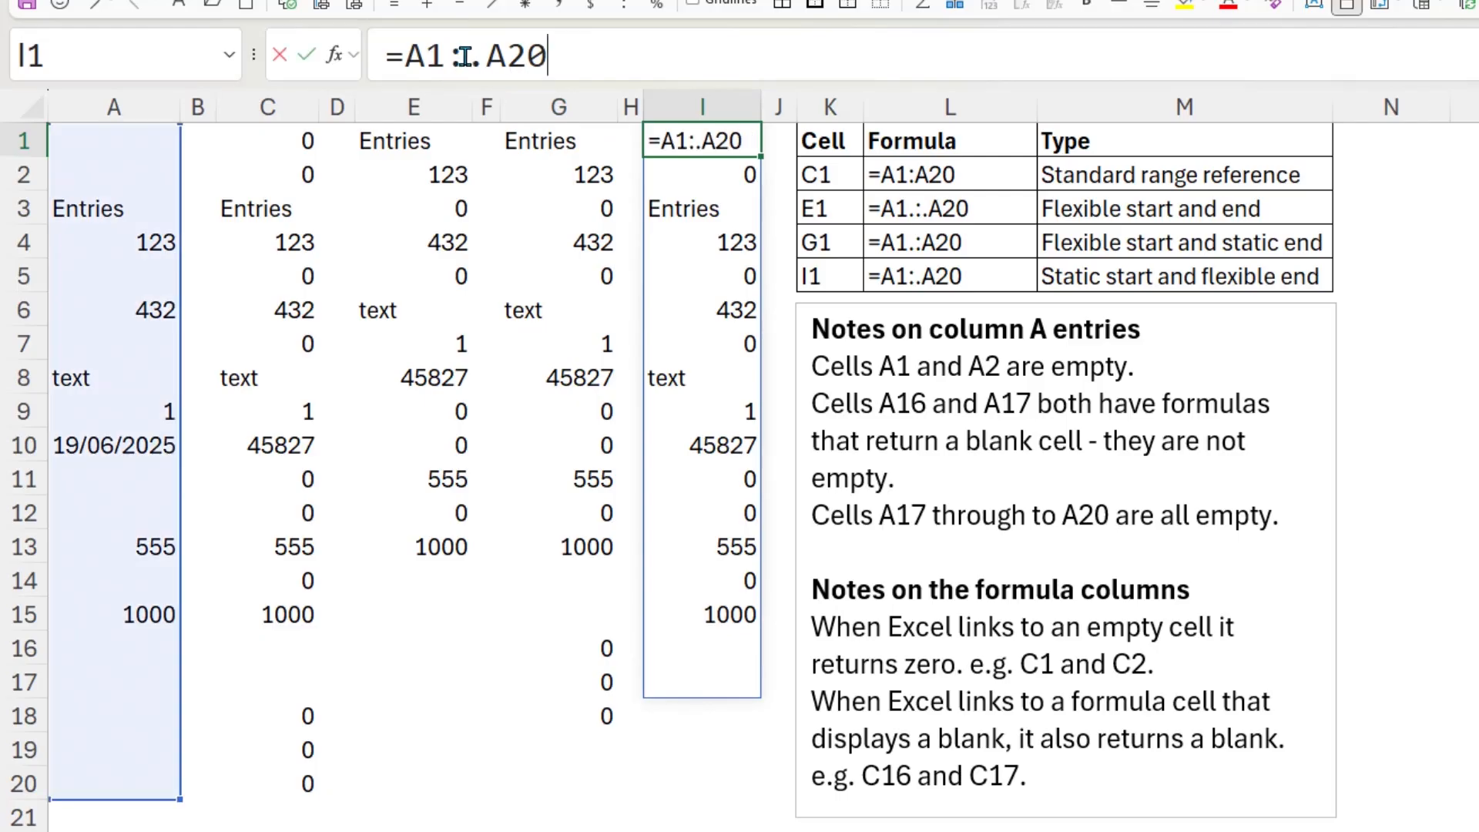
{"action": "left_click_drag", "start_coordinate": [467, 55], "coordinate": [481, 55]}
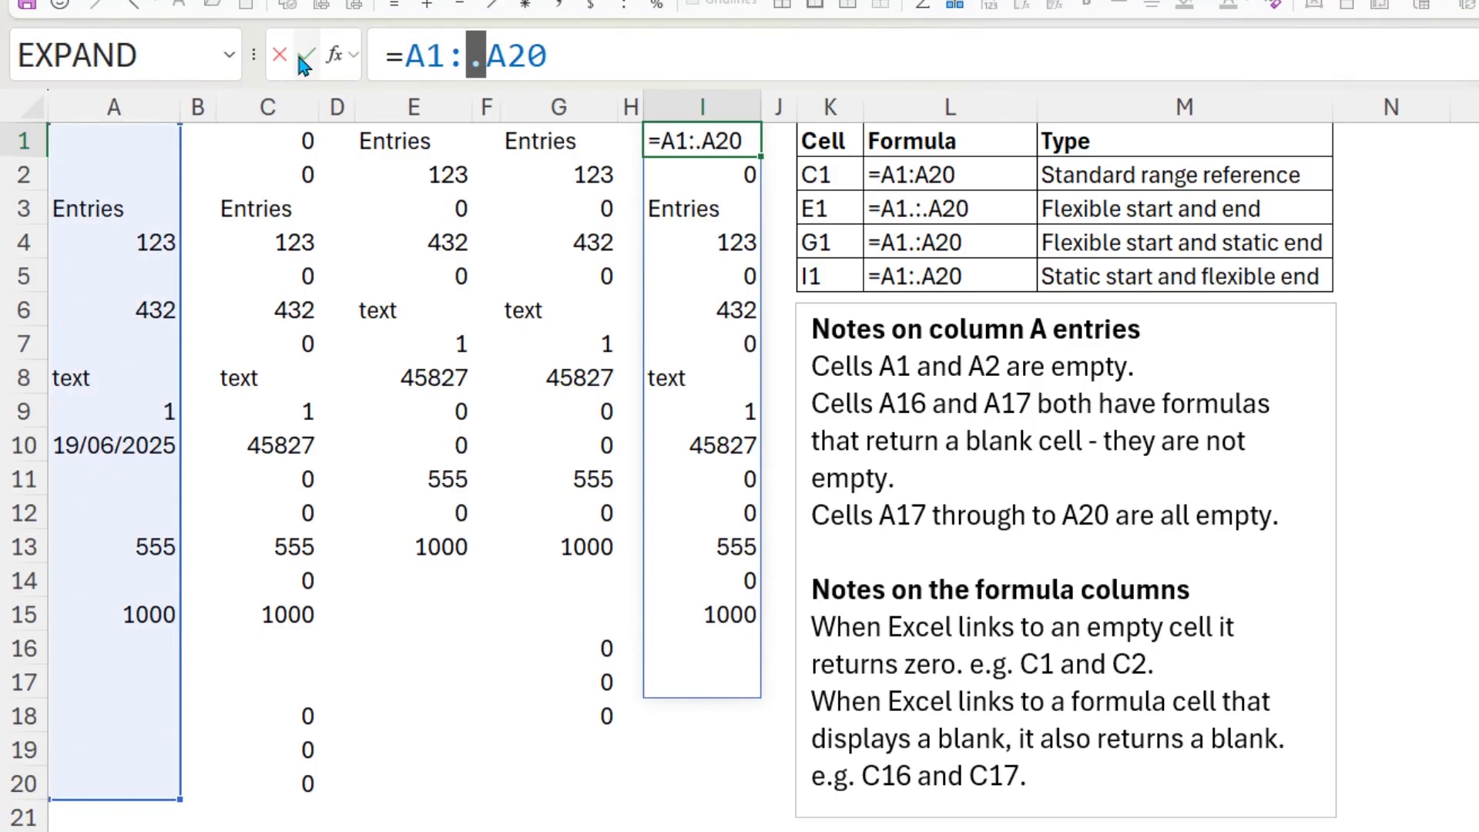
{"action": "left_click_drag", "start_coordinate": [406, 55], "coordinate": [606, 51]}
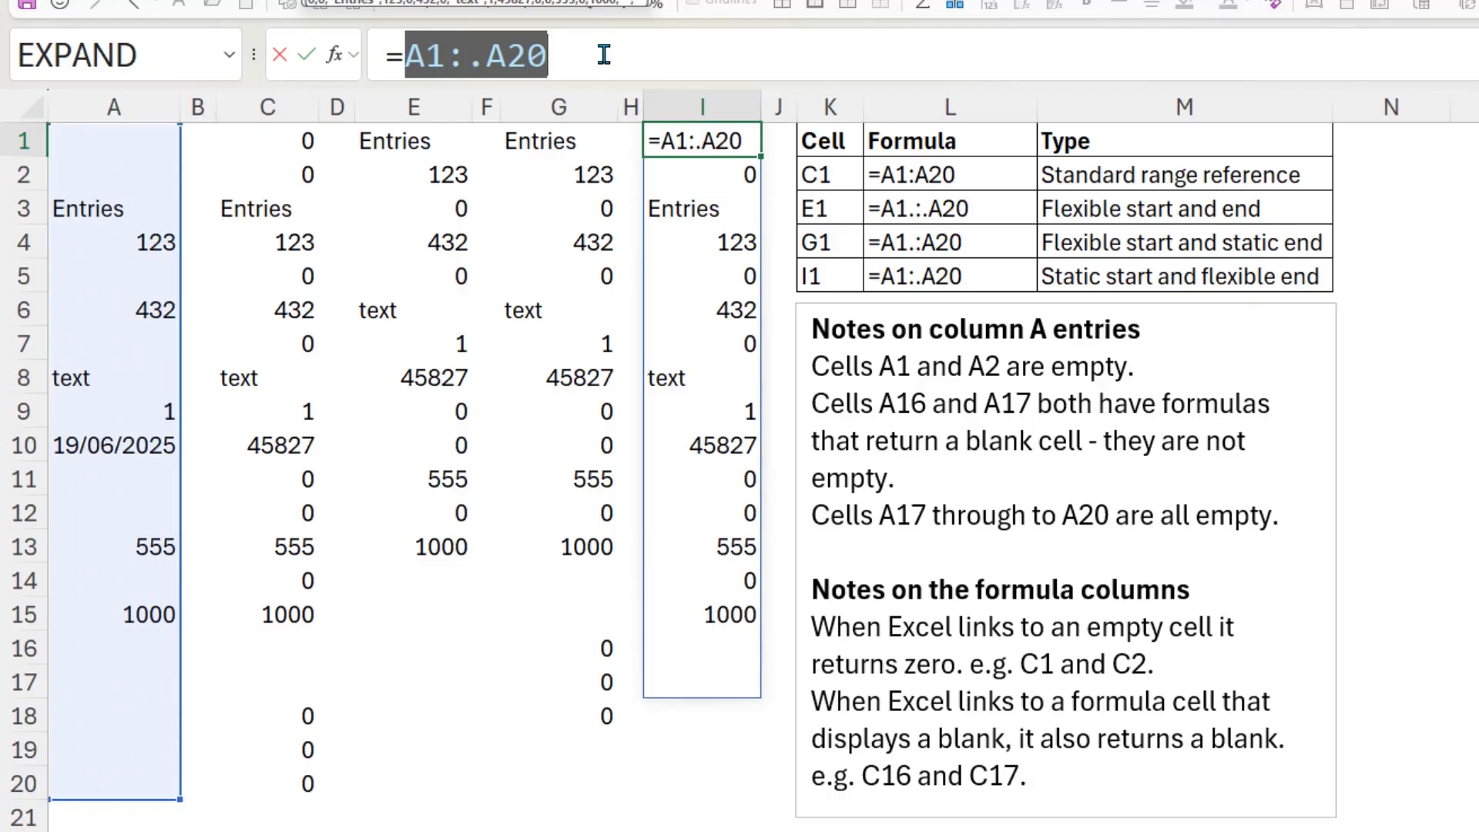
{"action": "left_click_drag", "start_coordinate": [405, 55], "coordinate": [570, 66]}
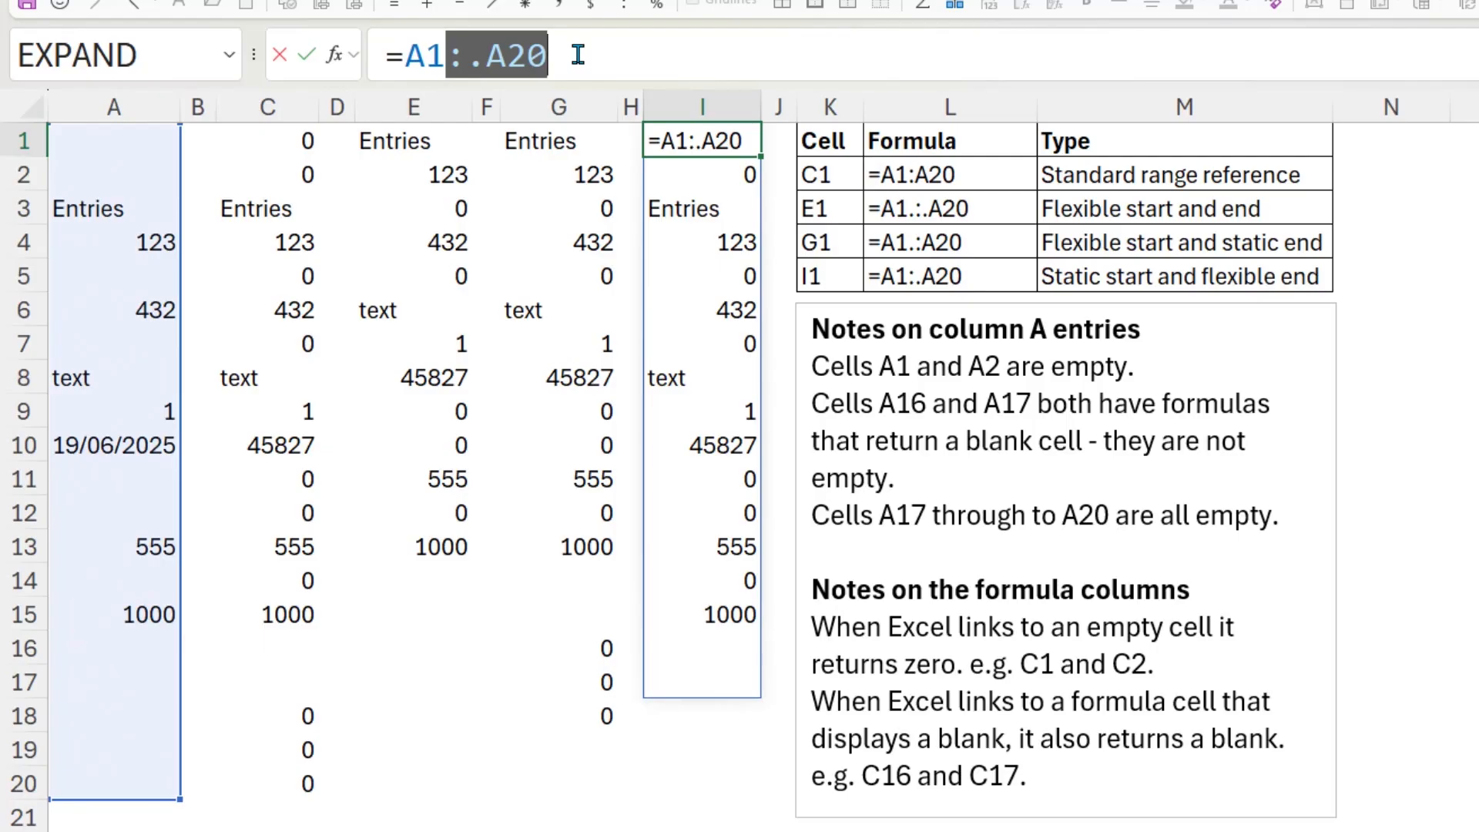
Extend the end of I1's trimmed reference to A20000 so the formula reads =A1:.A20000
{"action": "left_click", "coordinate": [578, 54]}
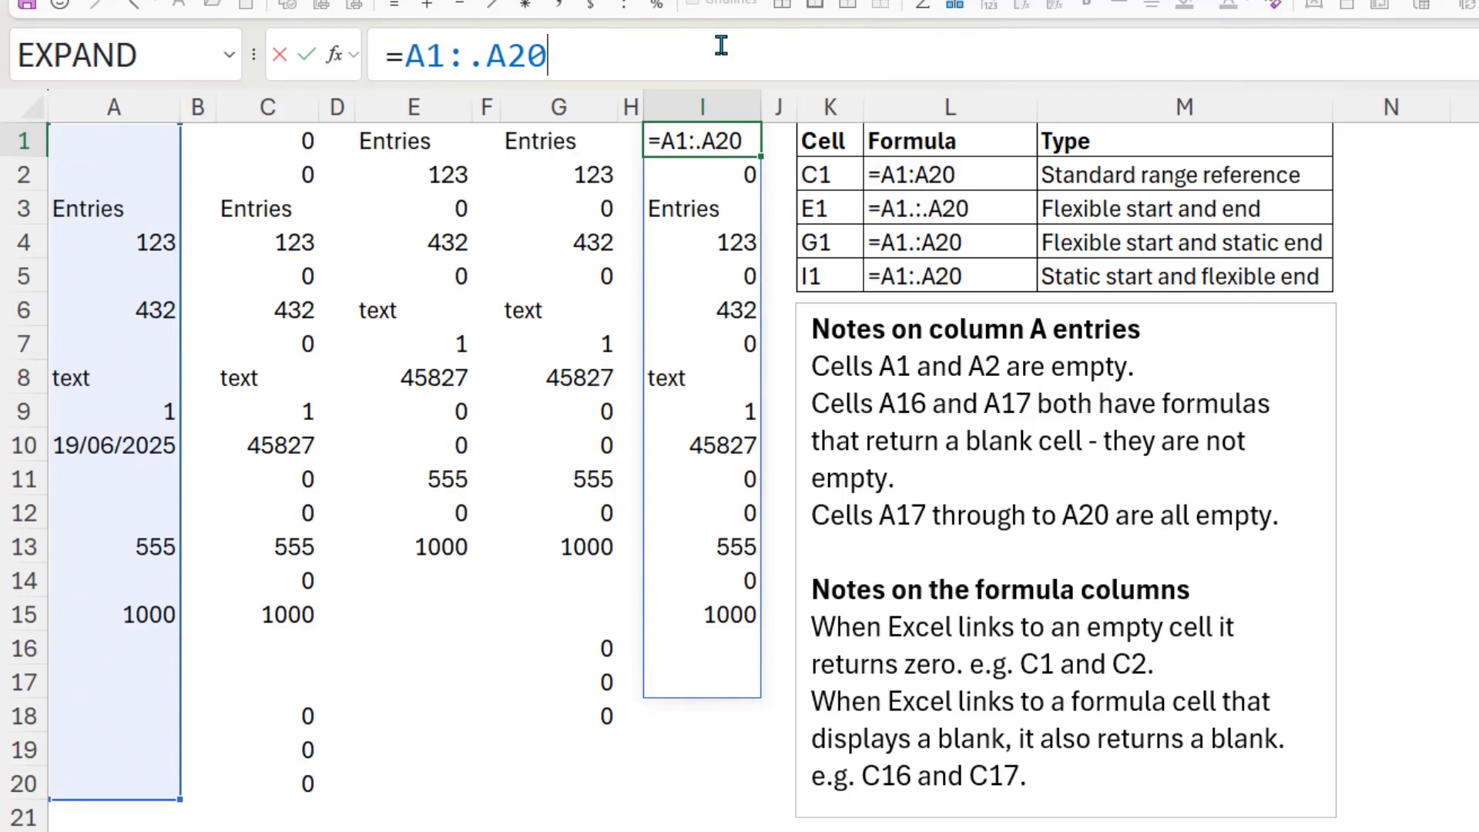
{"action": "type", "text": "000"}
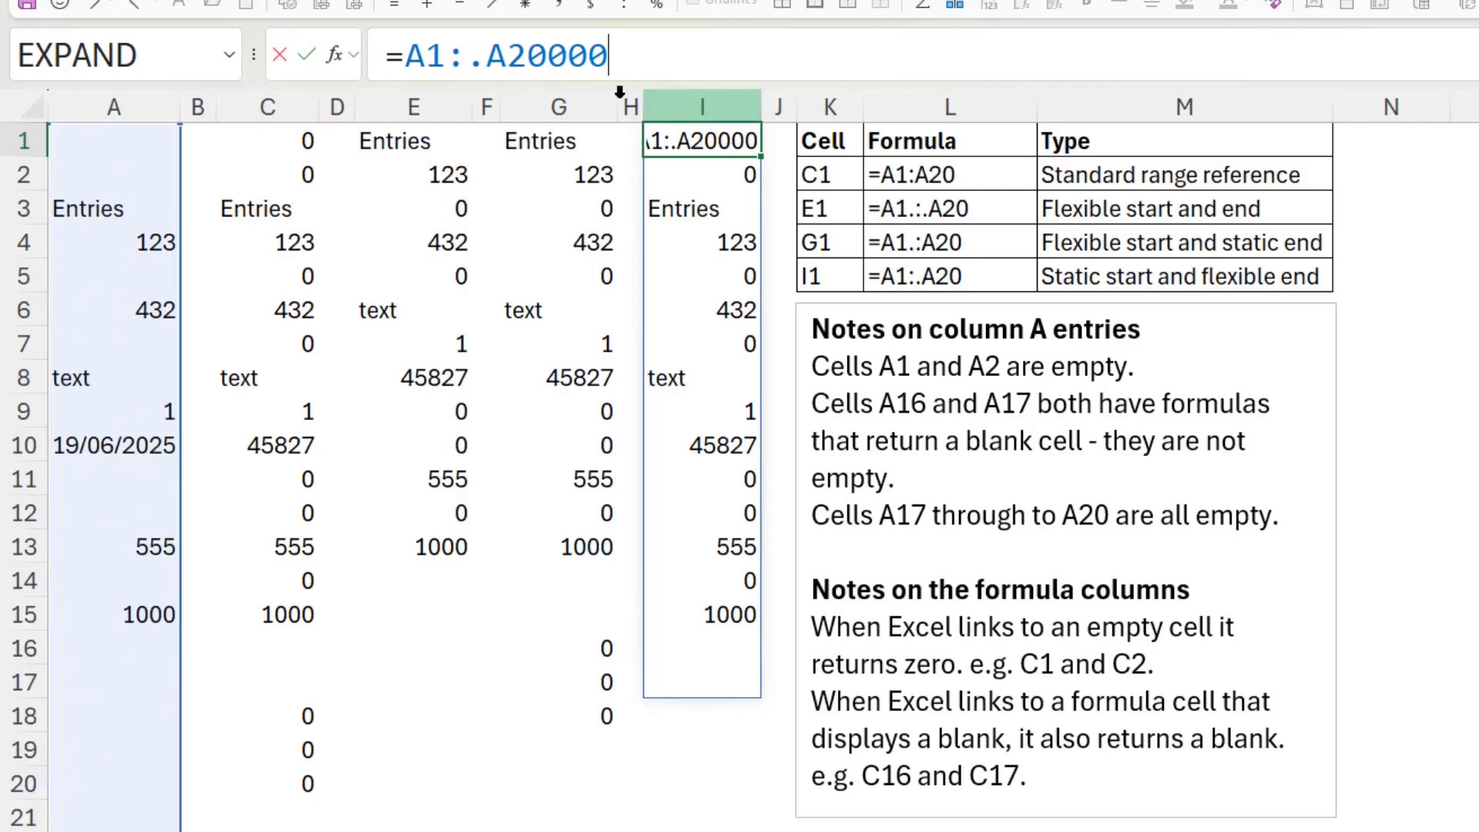
{"action": "left_click", "coordinate": [304, 55]}
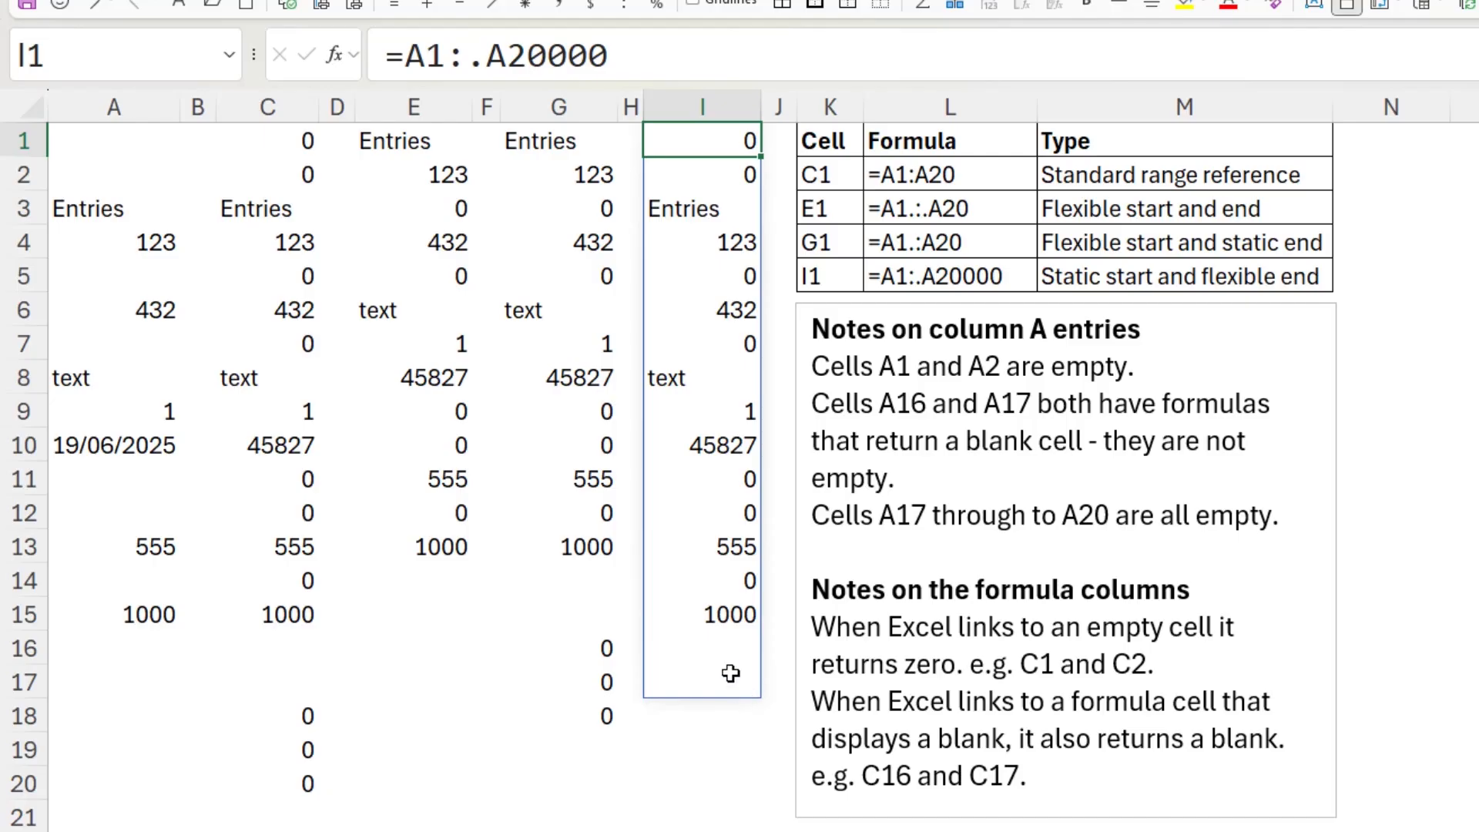
Review I1's extended formula, highlighting row number 20000, the full reference and the flexible end ".A20000", without changing it
{"action": "left_click_drag", "start_coordinate": [620, 54], "coordinate": [529, 54]}
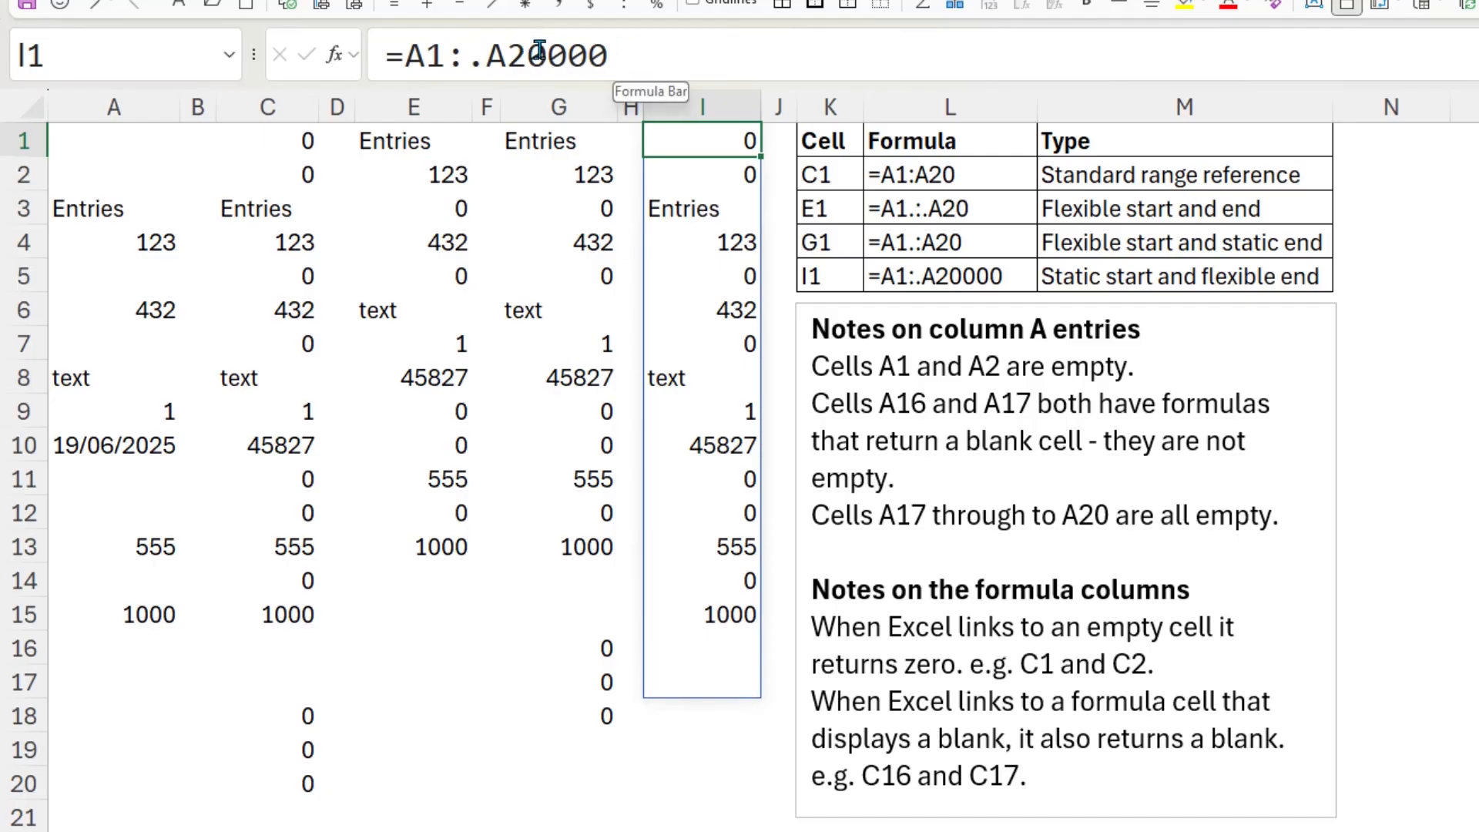
{"action": "left_click_drag", "start_coordinate": [644, 50], "coordinate": [506, 54]}
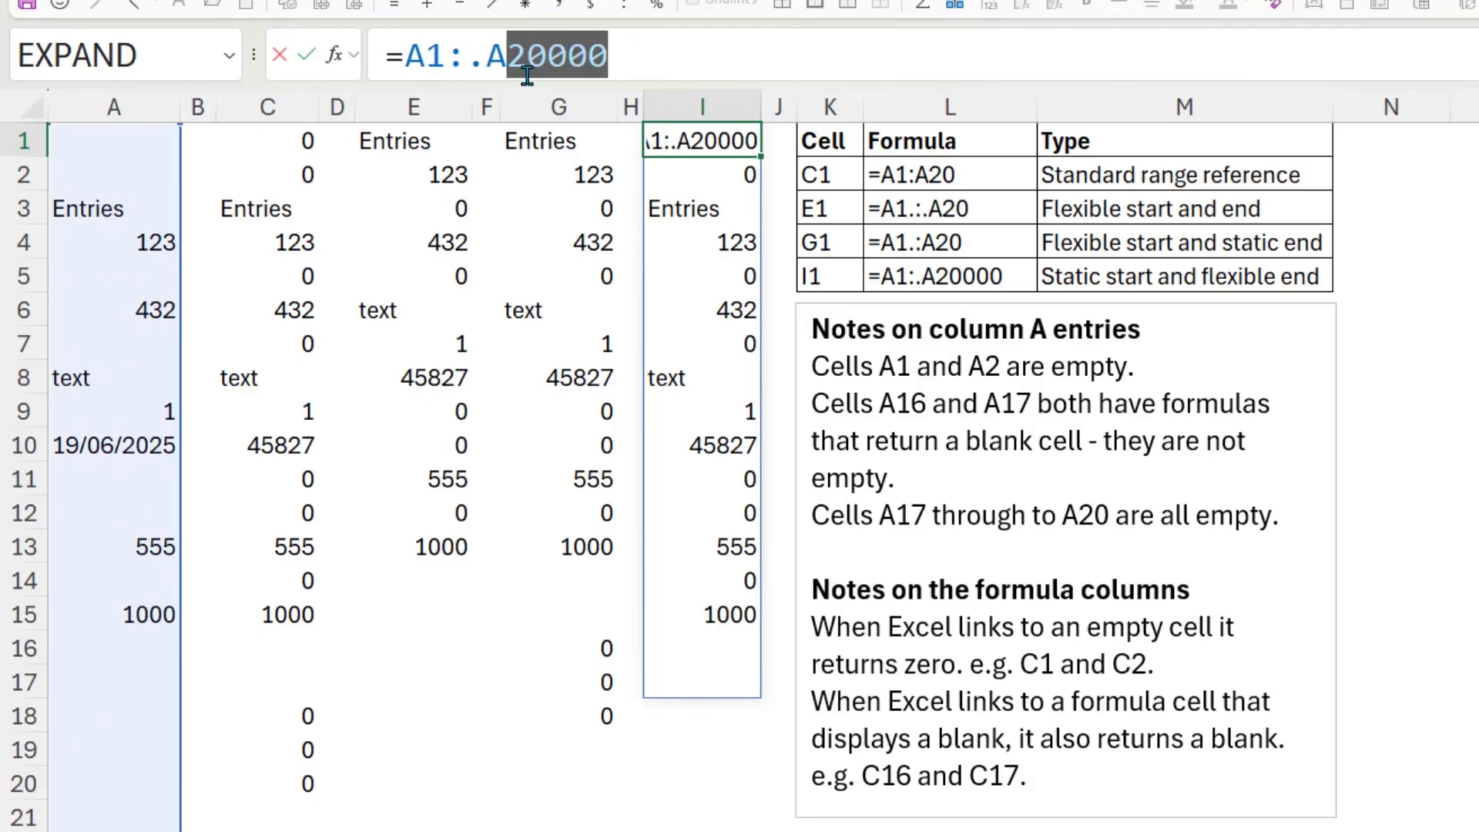
{"action": "left_click", "coordinate": [306, 55]}
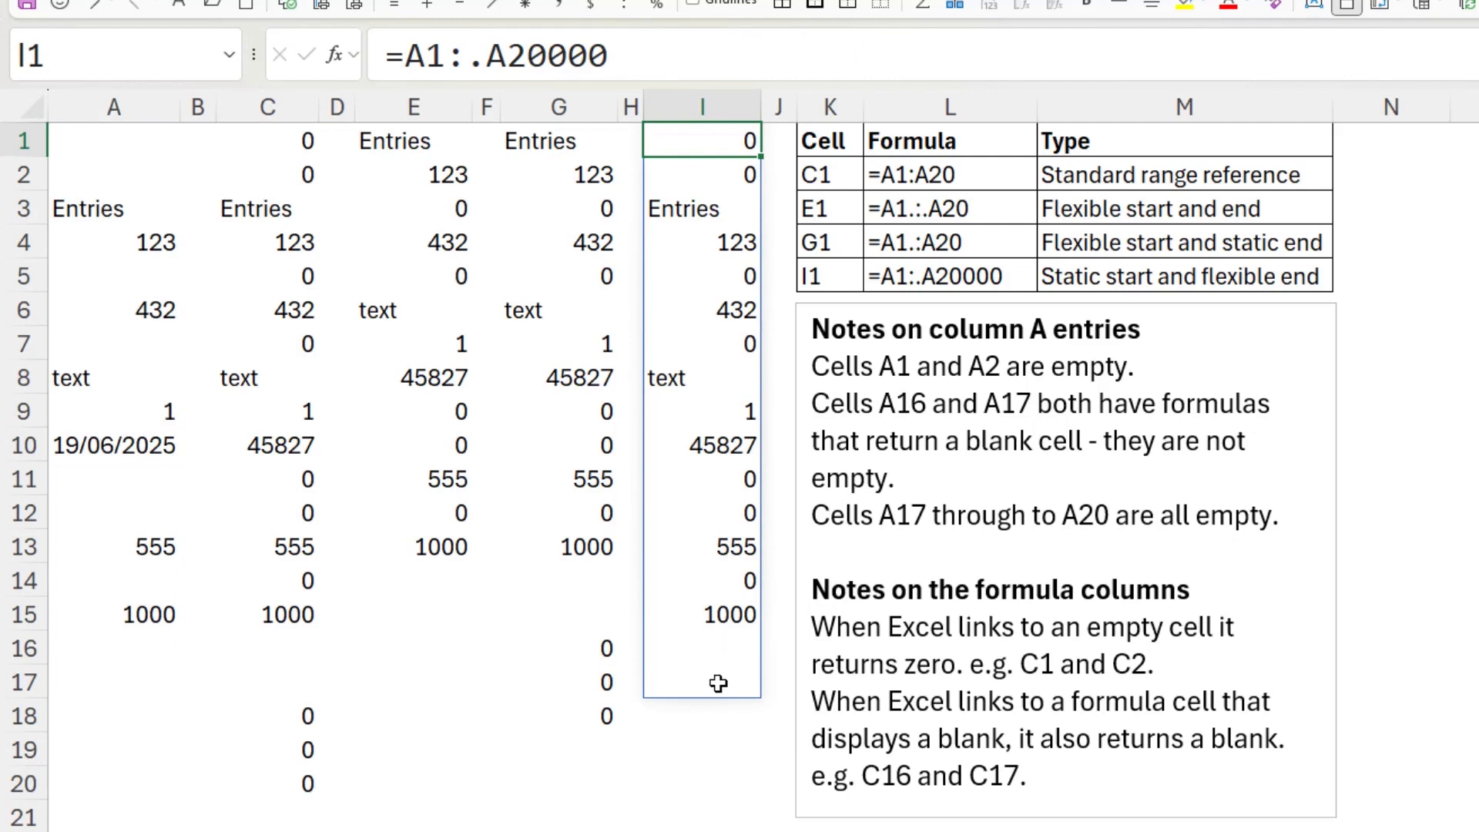
{"action": "left_click_drag", "start_coordinate": [406, 55], "coordinate": [682, 36]}
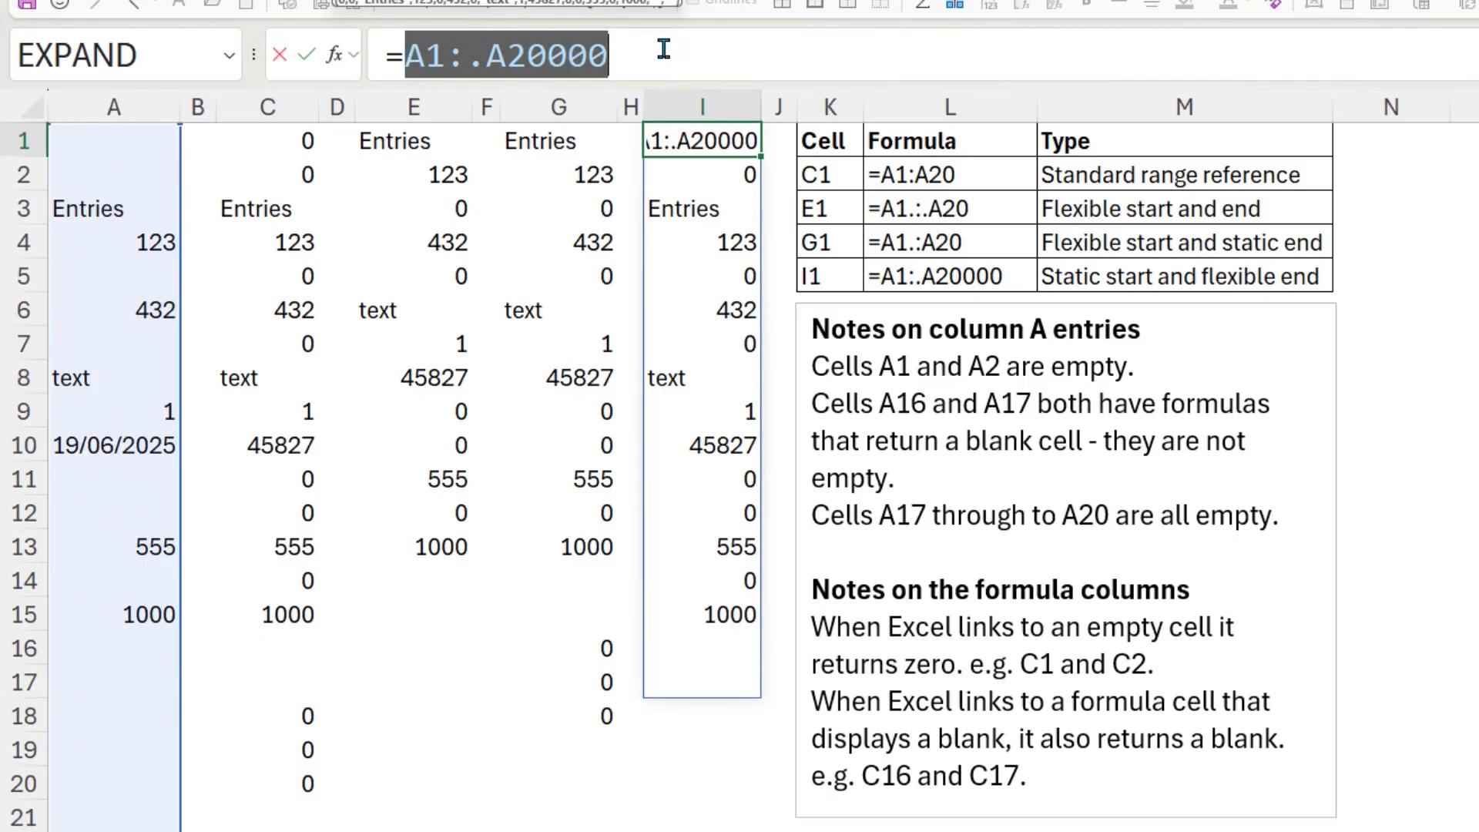
{"action": "left_click_drag", "start_coordinate": [406, 54], "coordinate": [662, 59]}
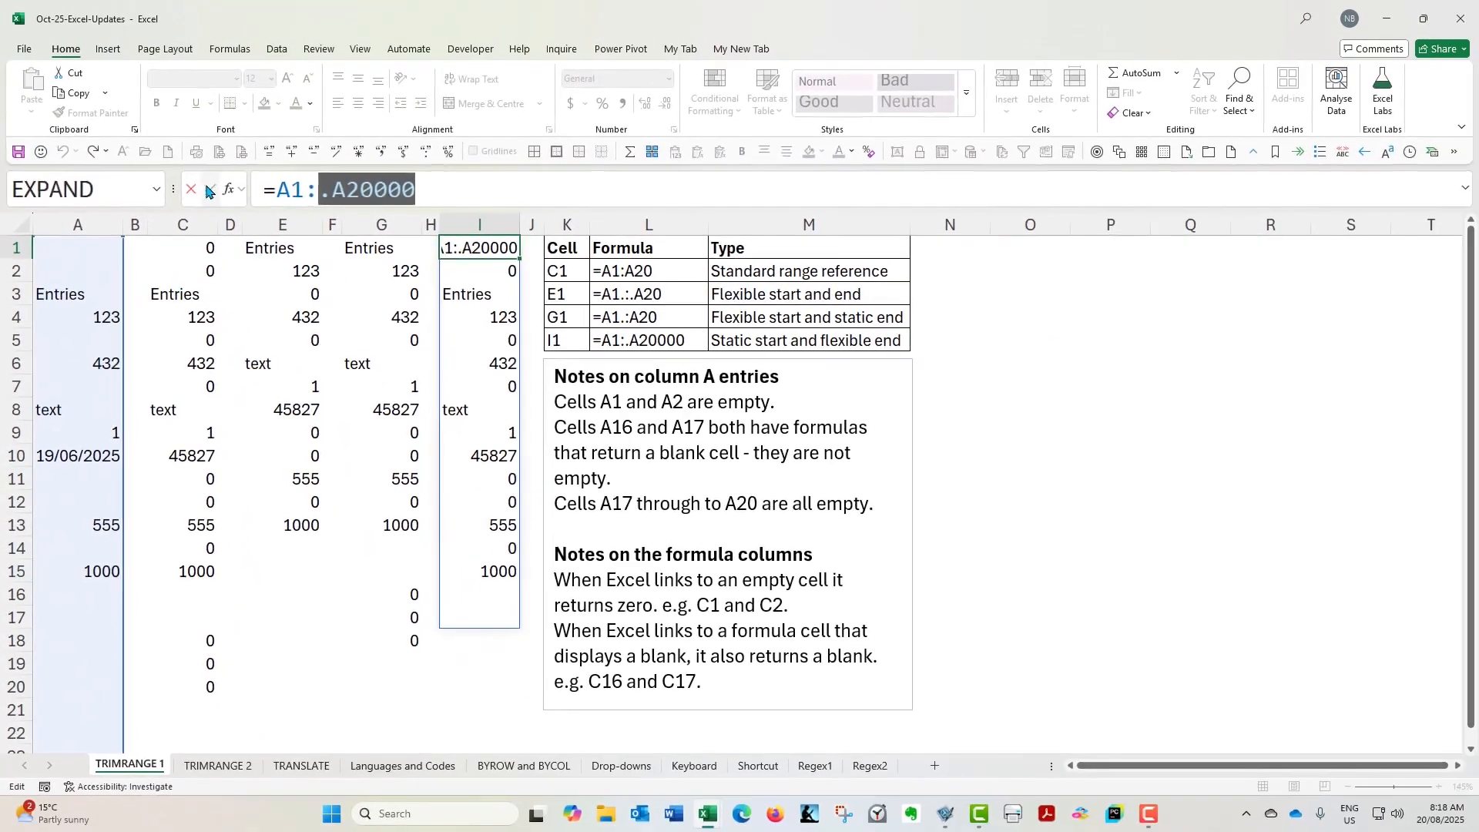
{"action": "key", "text": "Escape"}
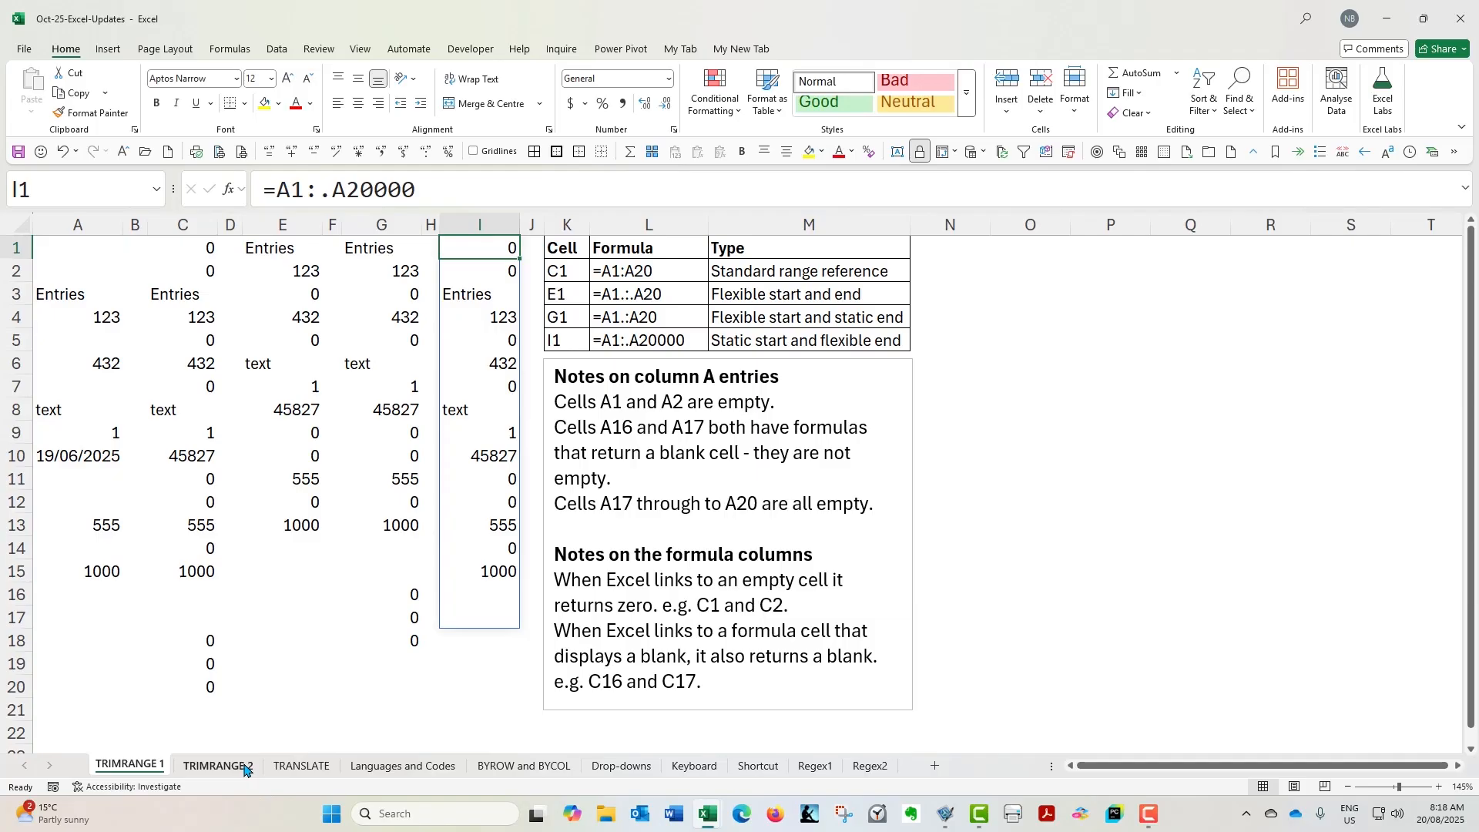
Go to the TRIMRANGE 2 sheet and check the column A entries in A2 and A18
{"action": "left_click", "coordinate": [244, 767]}
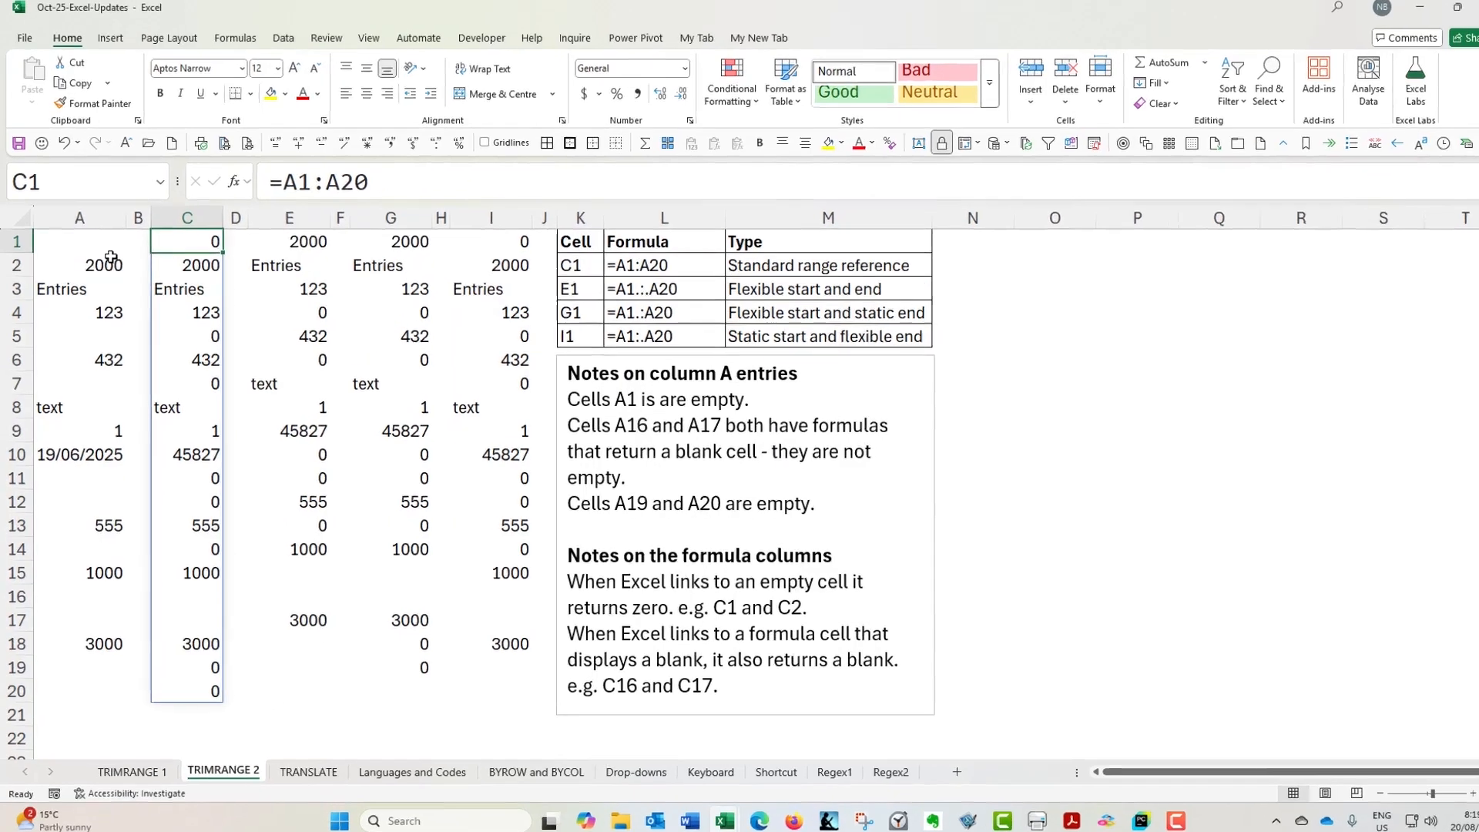
{"action": "left_click", "coordinate": [108, 271]}
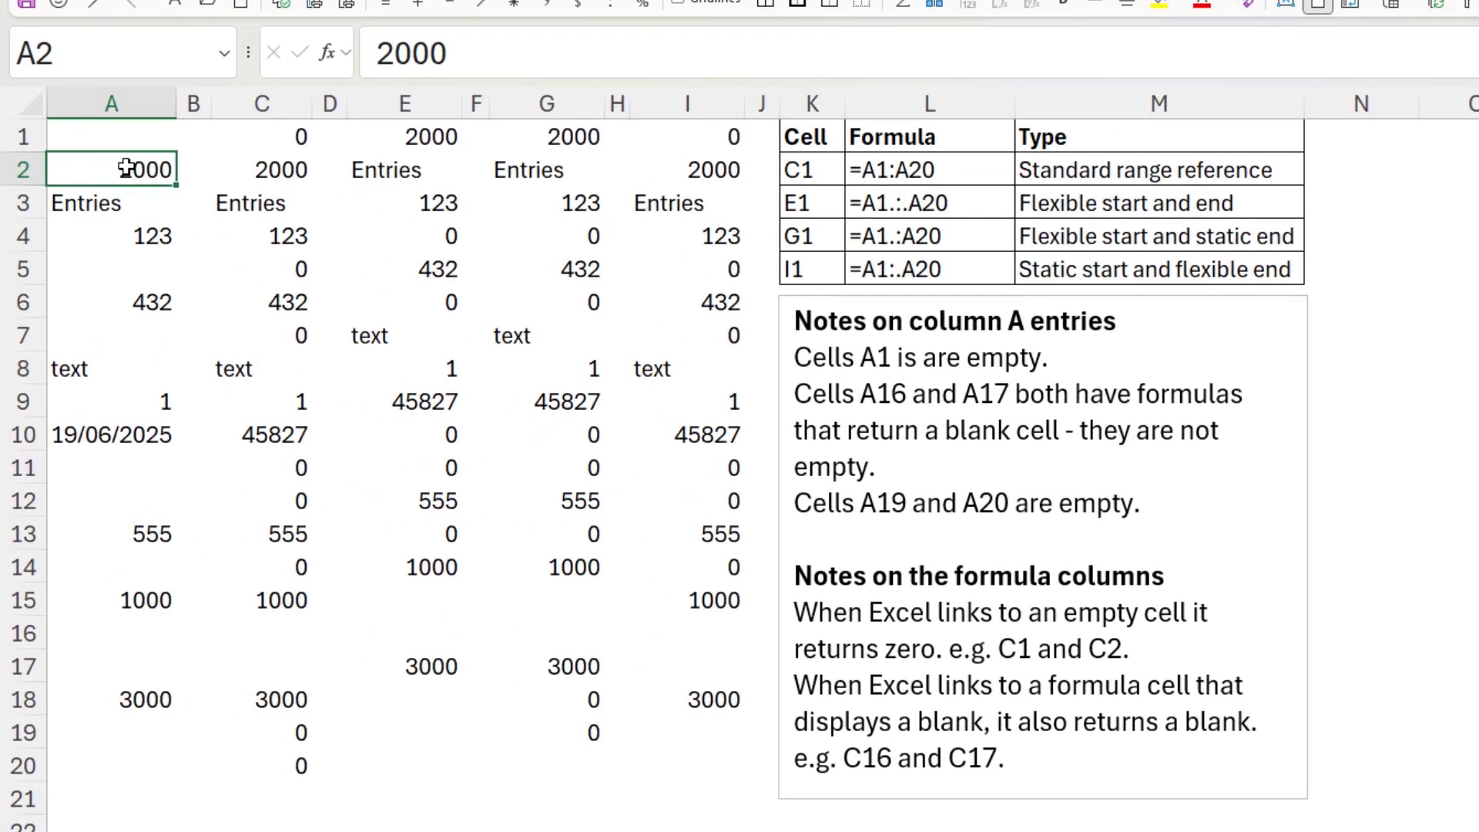
{"action": "left_click", "coordinate": [99, 707]}
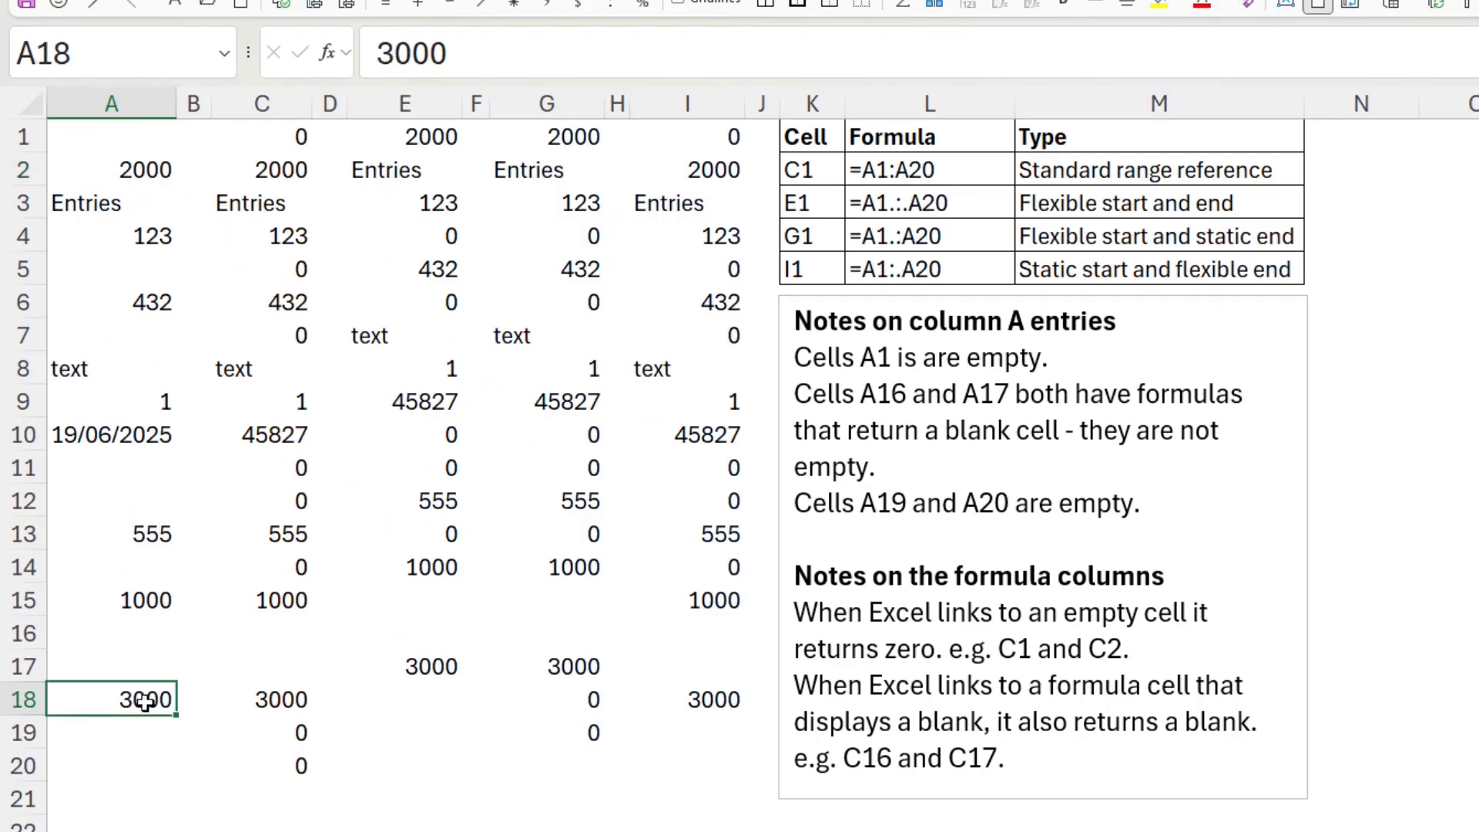
Compare C1's standard reference with E1's formula, highlighting E1's flexible end ".A20" and keeping the formula as it is
{"action": "left_click", "coordinate": [274, 138]}
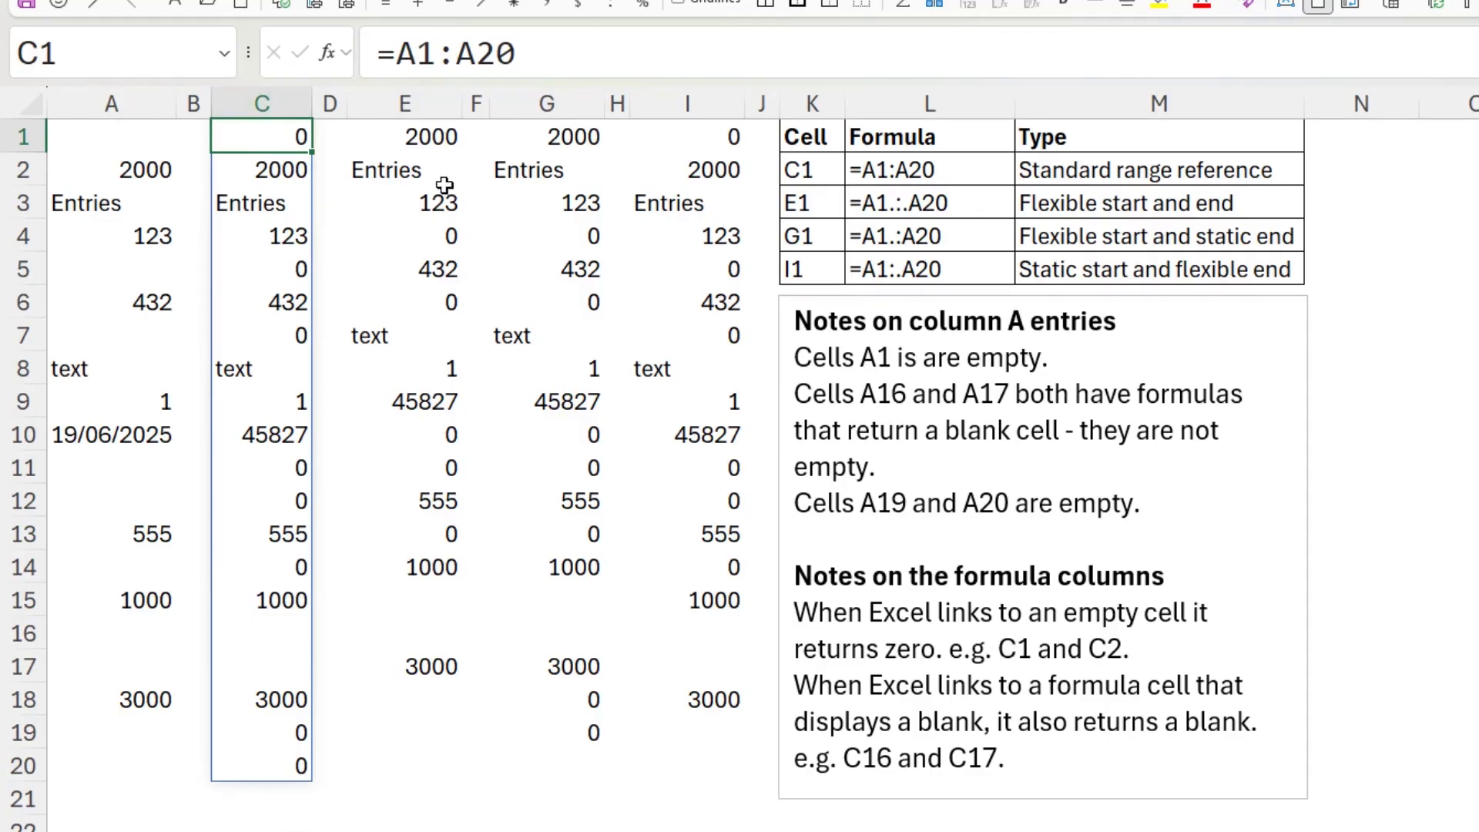
{"action": "left_click", "coordinate": [406, 132]}
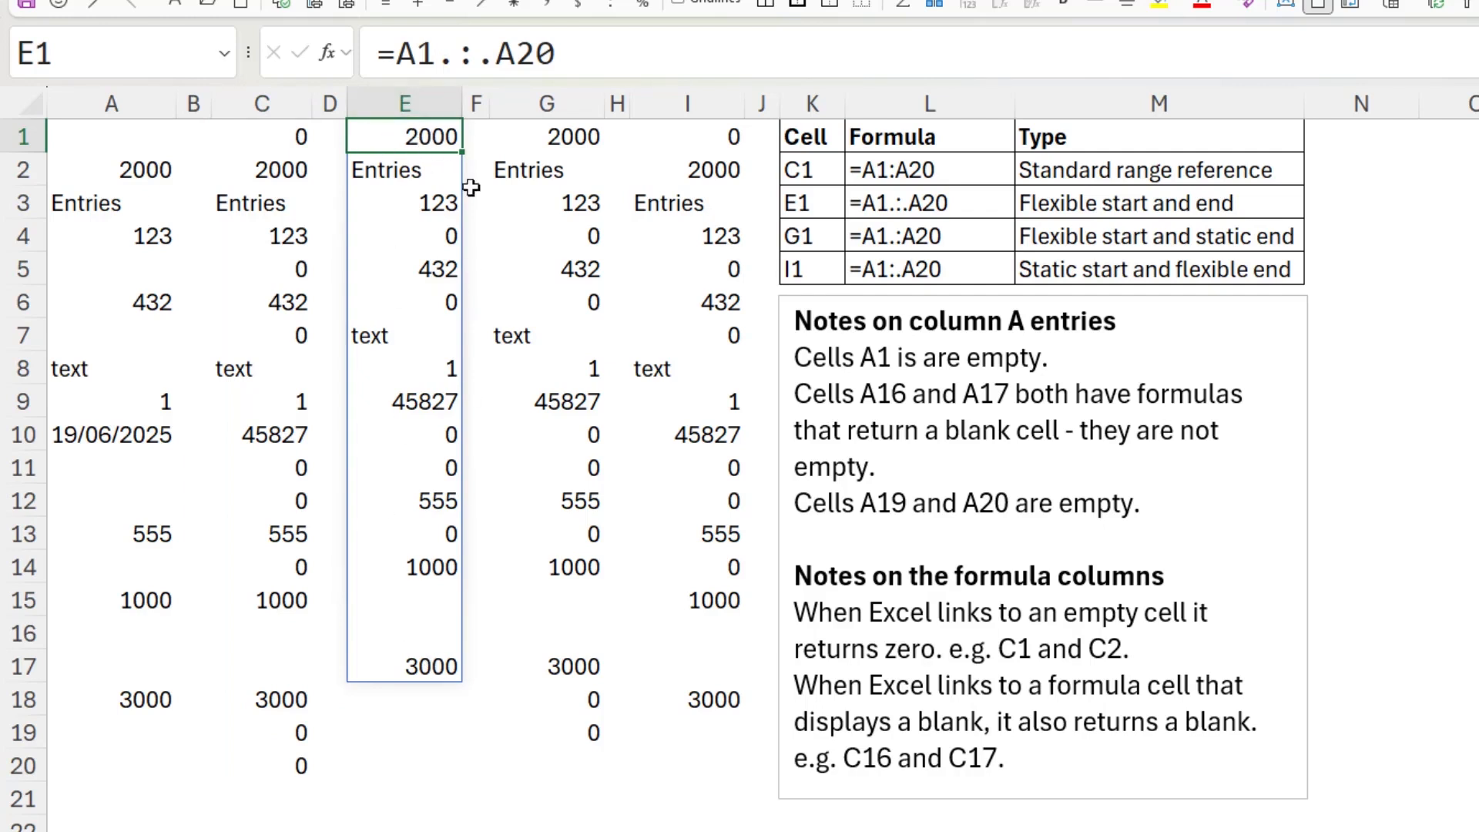
{"action": "left_click_drag", "start_coordinate": [397, 52], "coordinate": [570, 54]}
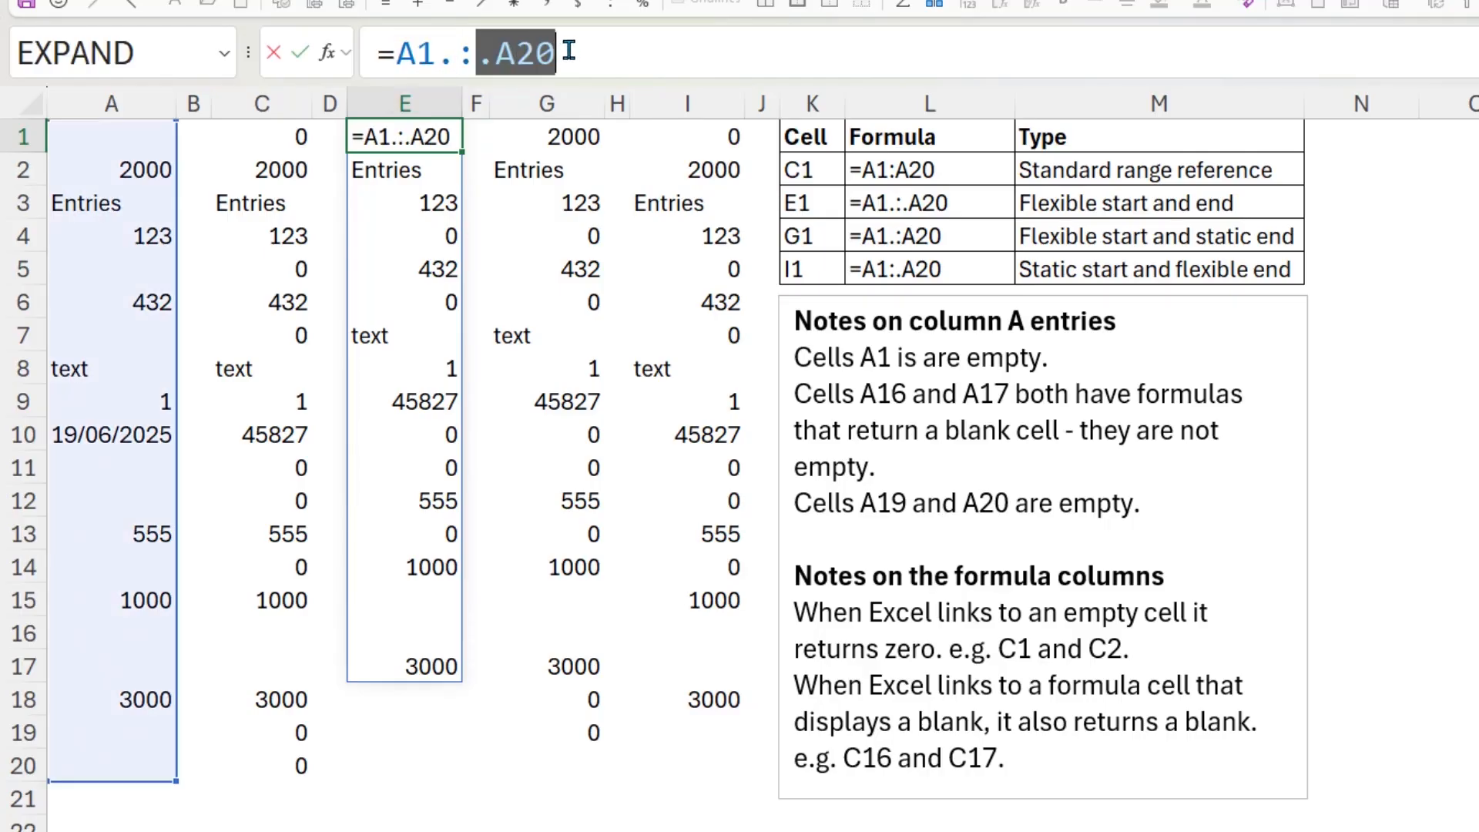
{"action": "left_click", "coordinate": [299, 53]}
Inspect G1's formula on TRIMRANGE 2, highlighting its flexible-start period and static end ":A20", and accept it unaltered
{"action": "left_click", "coordinate": [550, 145]}
{"action": "left_click", "coordinate": [436, 56]}
{"action": "left_click_drag", "start_coordinate": [436, 56], "coordinate": [456, 56]}
{"action": "left_click", "coordinate": [301, 54]}
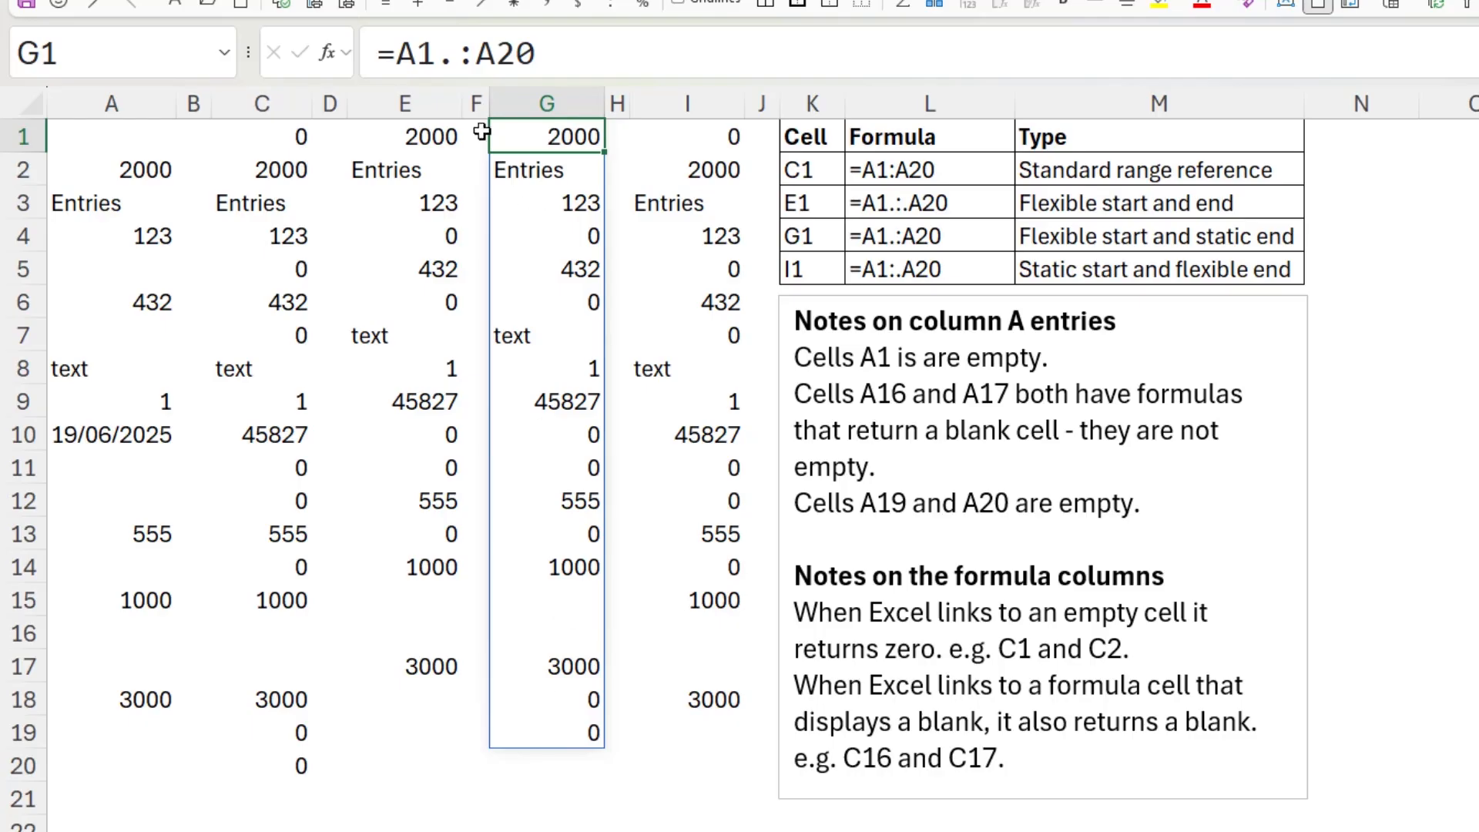
{"action": "left_click_drag", "start_coordinate": [465, 48], "coordinate": [551, 52]}
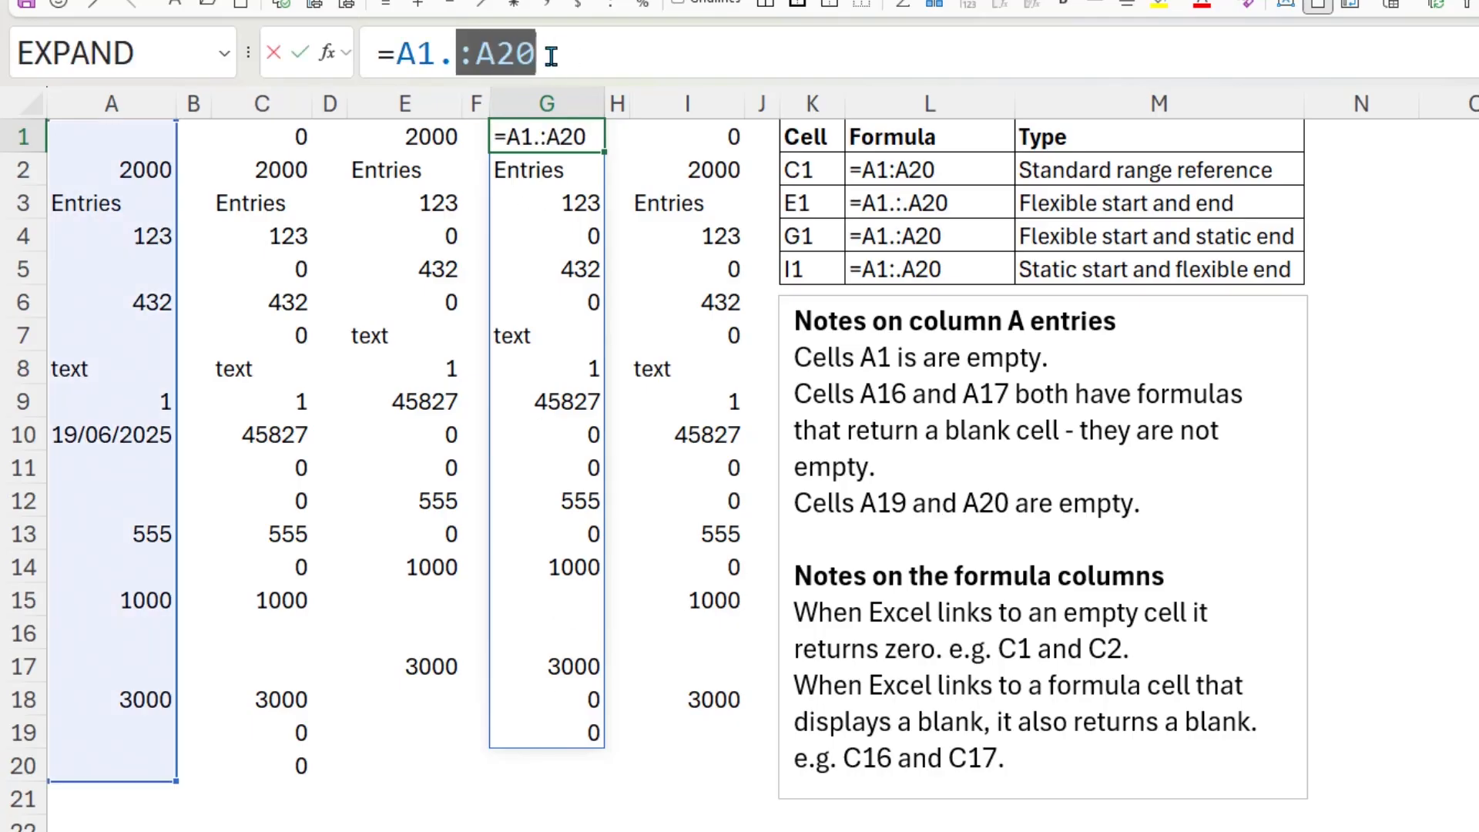
{"action": "left_click", "coordinate": [300, 54]}
Check I1's static-start, flexible-end formula against the first source cell A1 and the standard reference in C1
{"action": "left_click", "coordinate": [695, 144]}
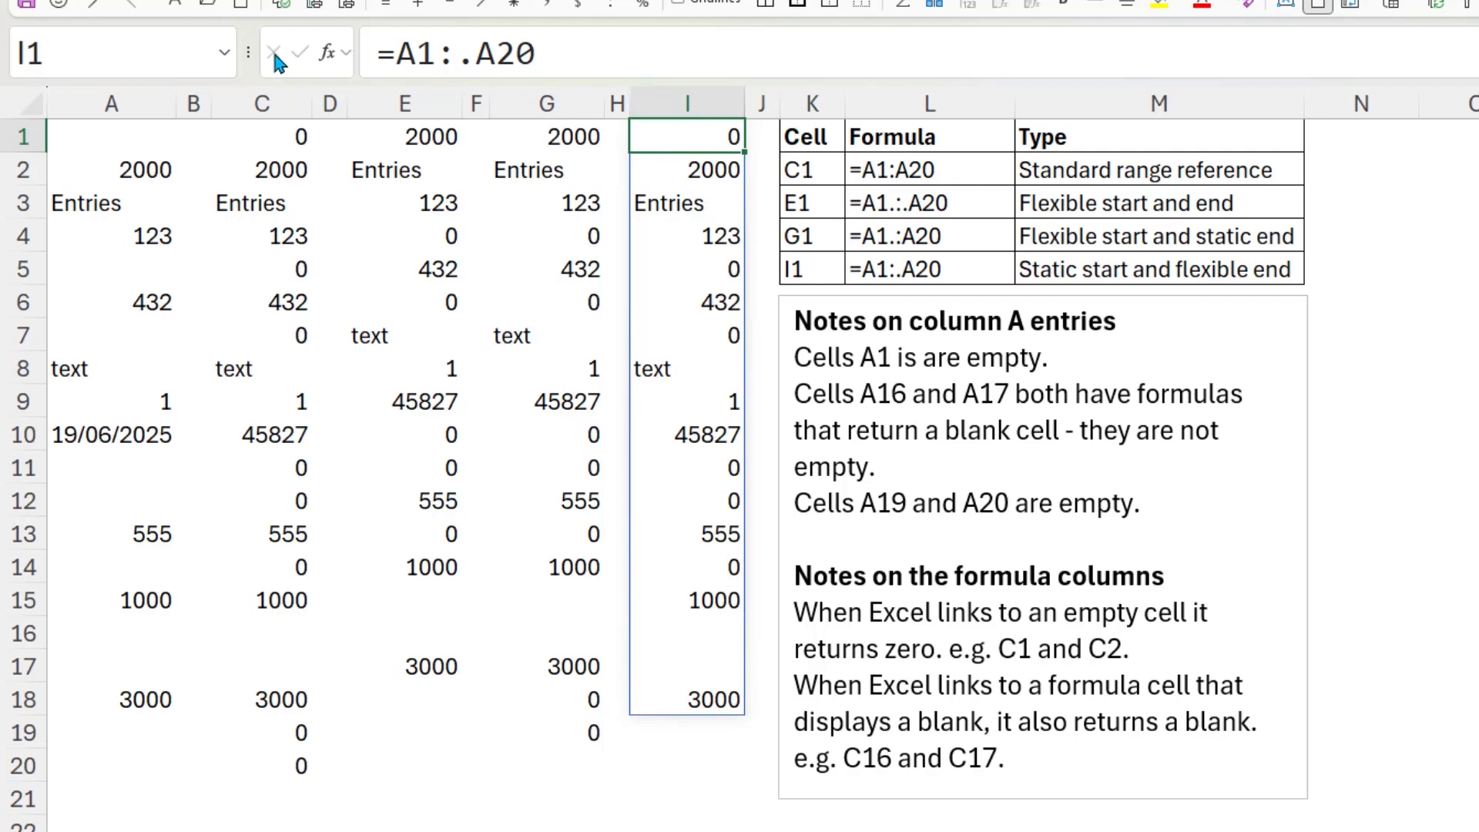
{"action": "left_click", "coordinate": [108, 136]}
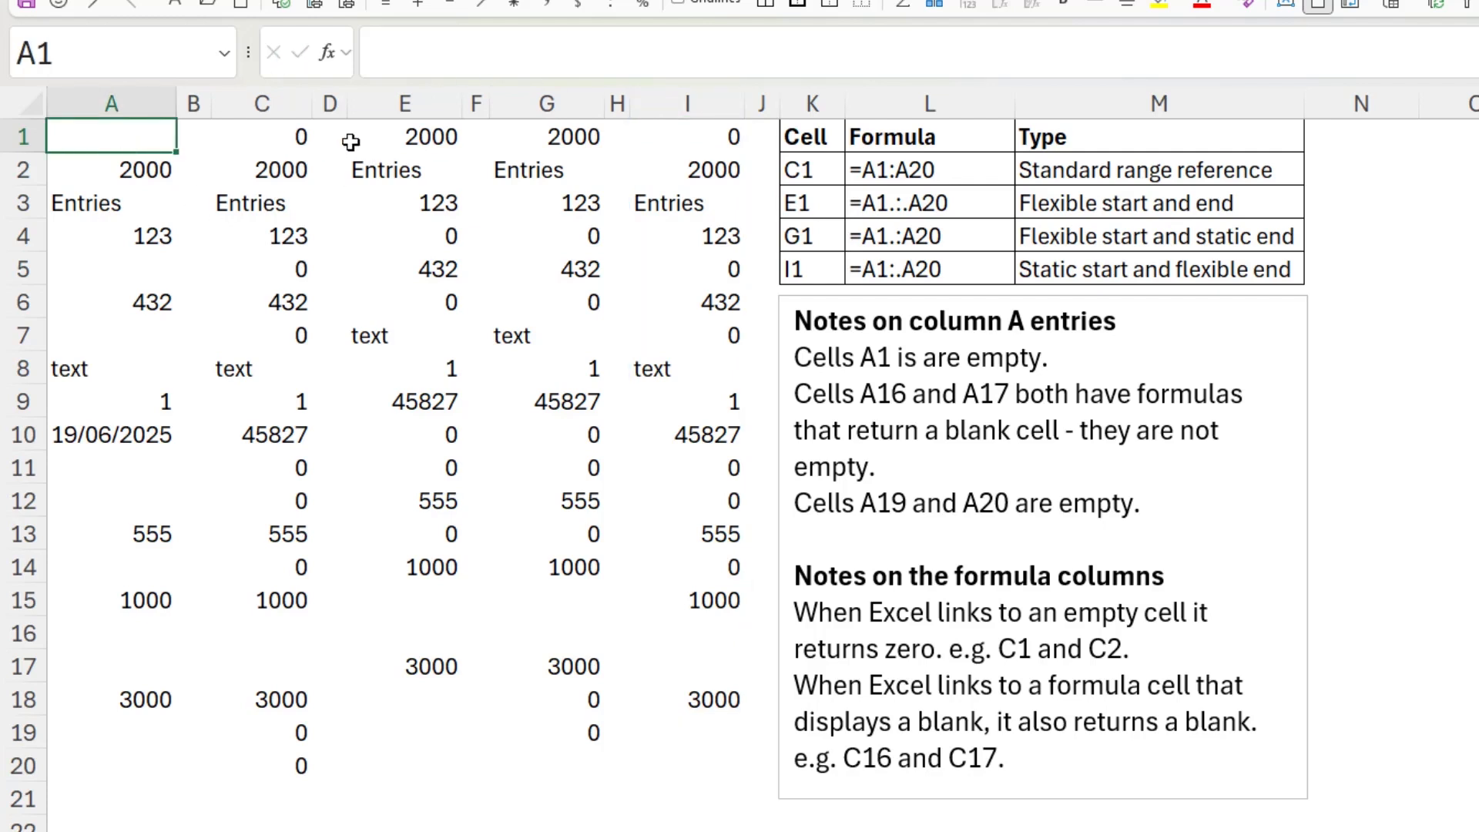
{"action": "left_click", "coordinate": [262, 138]}
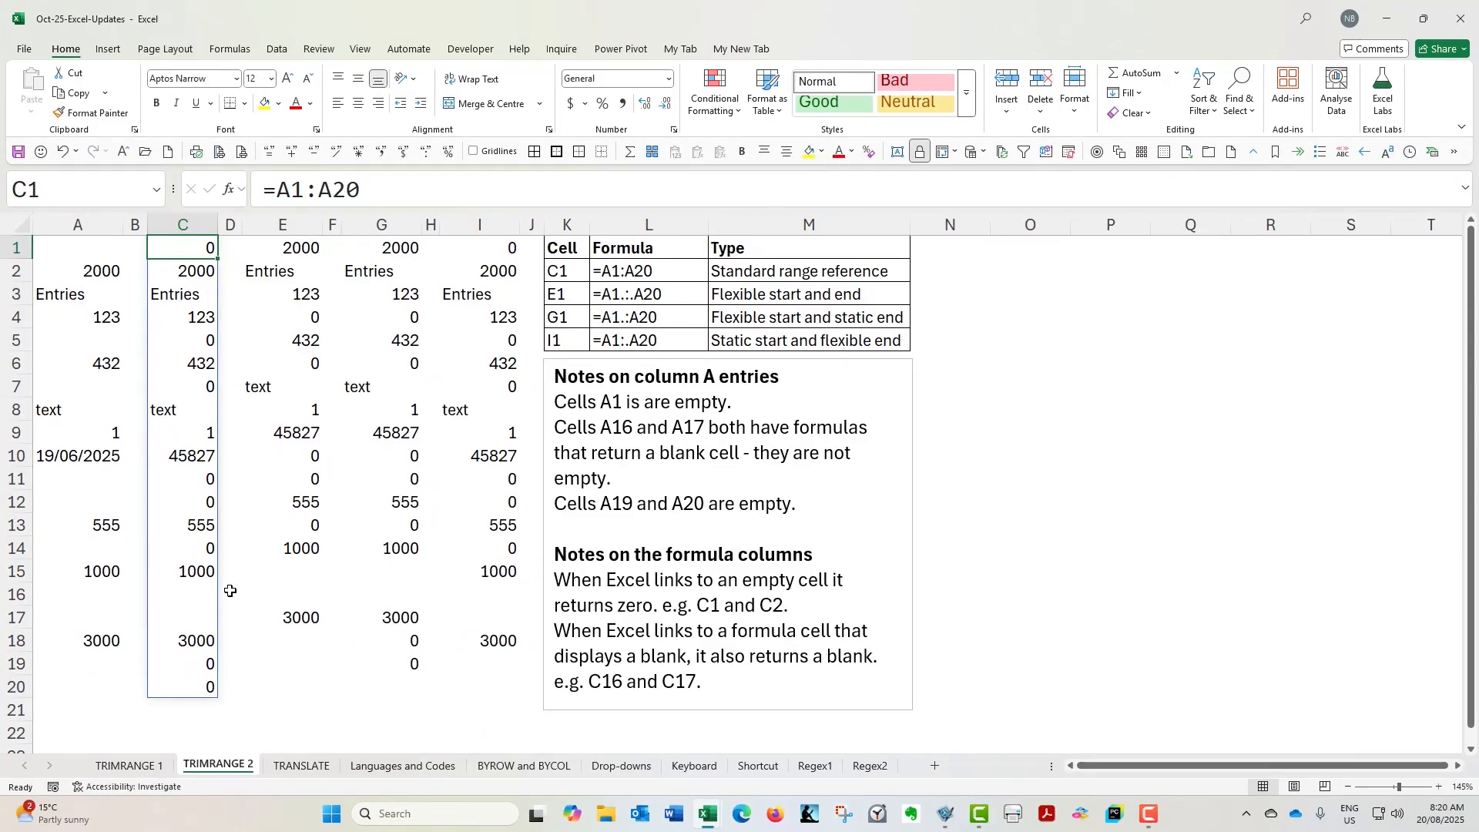
Go to the TRANSLATE sheet and compare the TRANSLATE formula in C2 with its source word in A2
{"action": "left_click", "coordinate": [308, 765]}
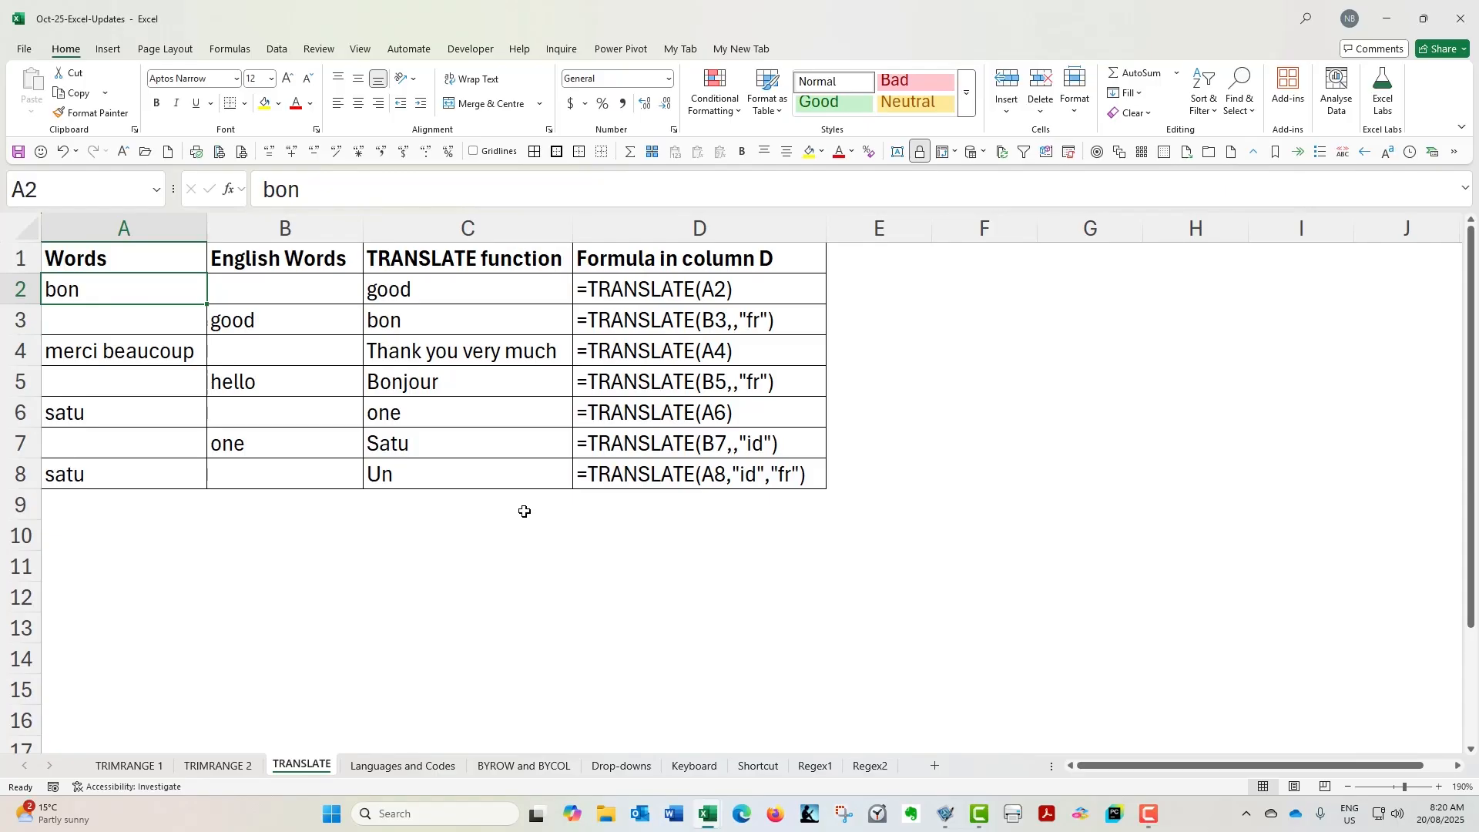
{"action": "left_click", "coordinate": [484, 289]}
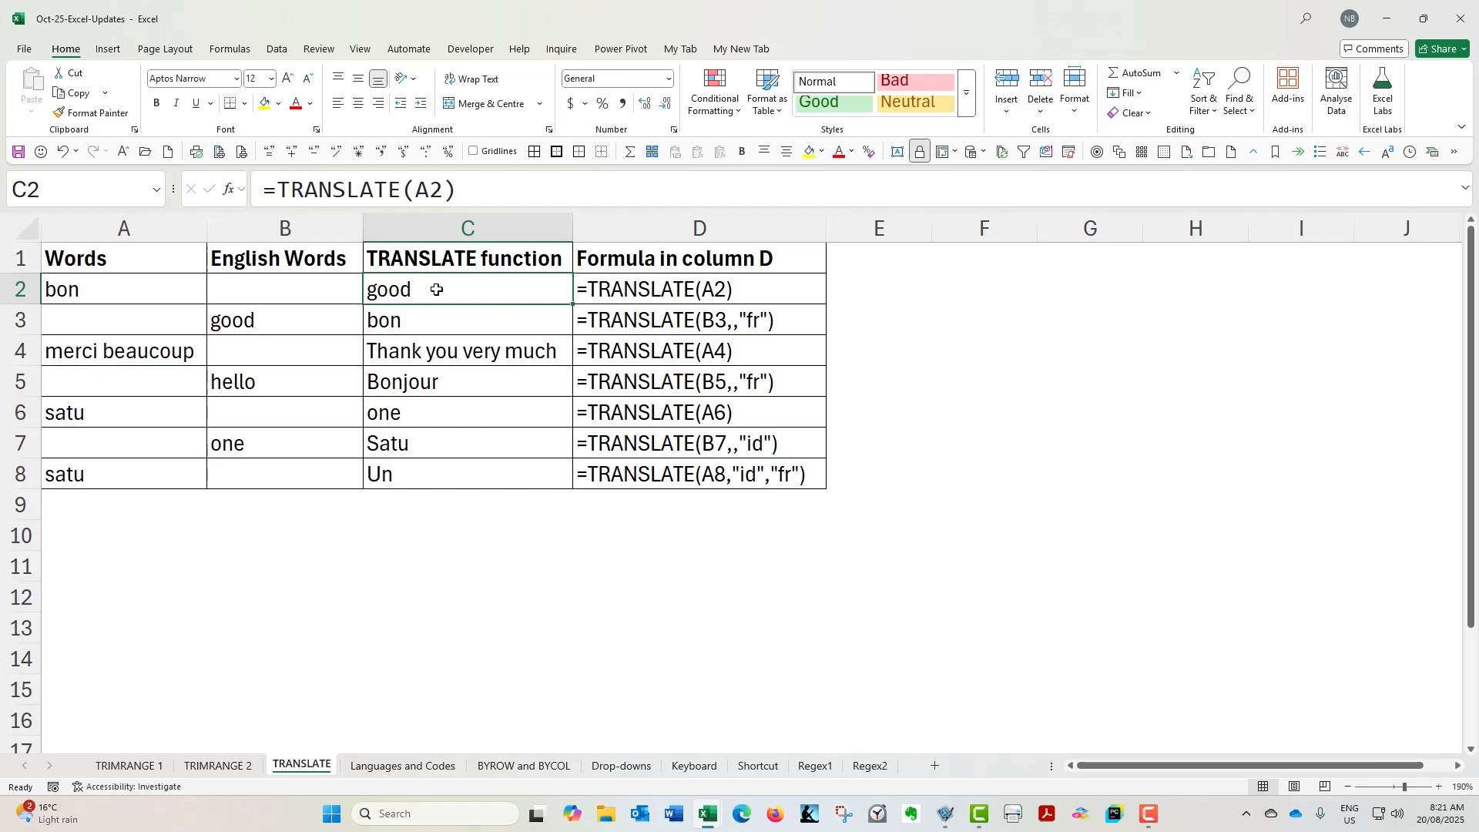
{"action": "left_click", "coordinate": [95, 293]}
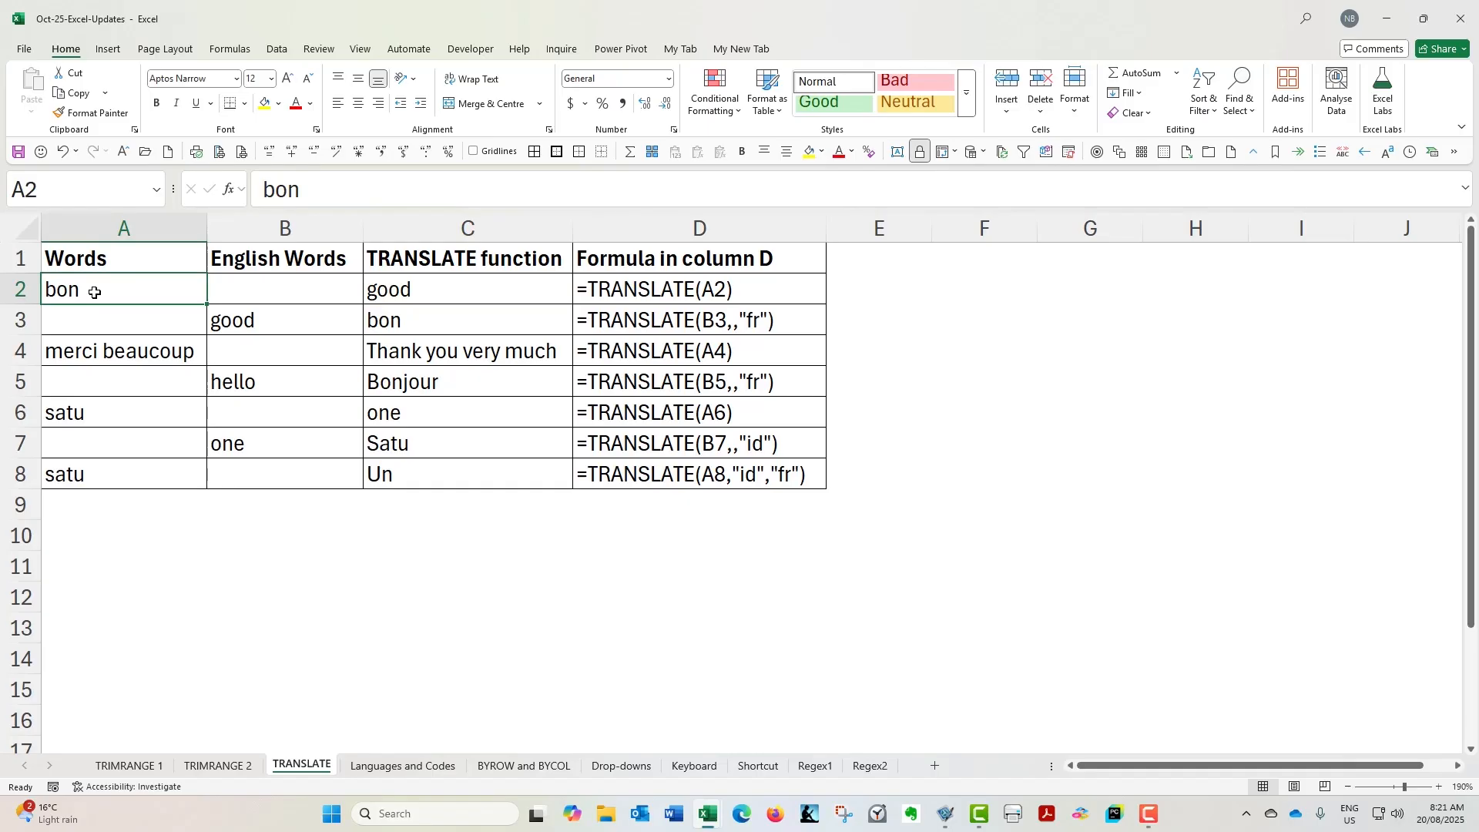
{"action": "left_click", "coordinate": [427, 290]}
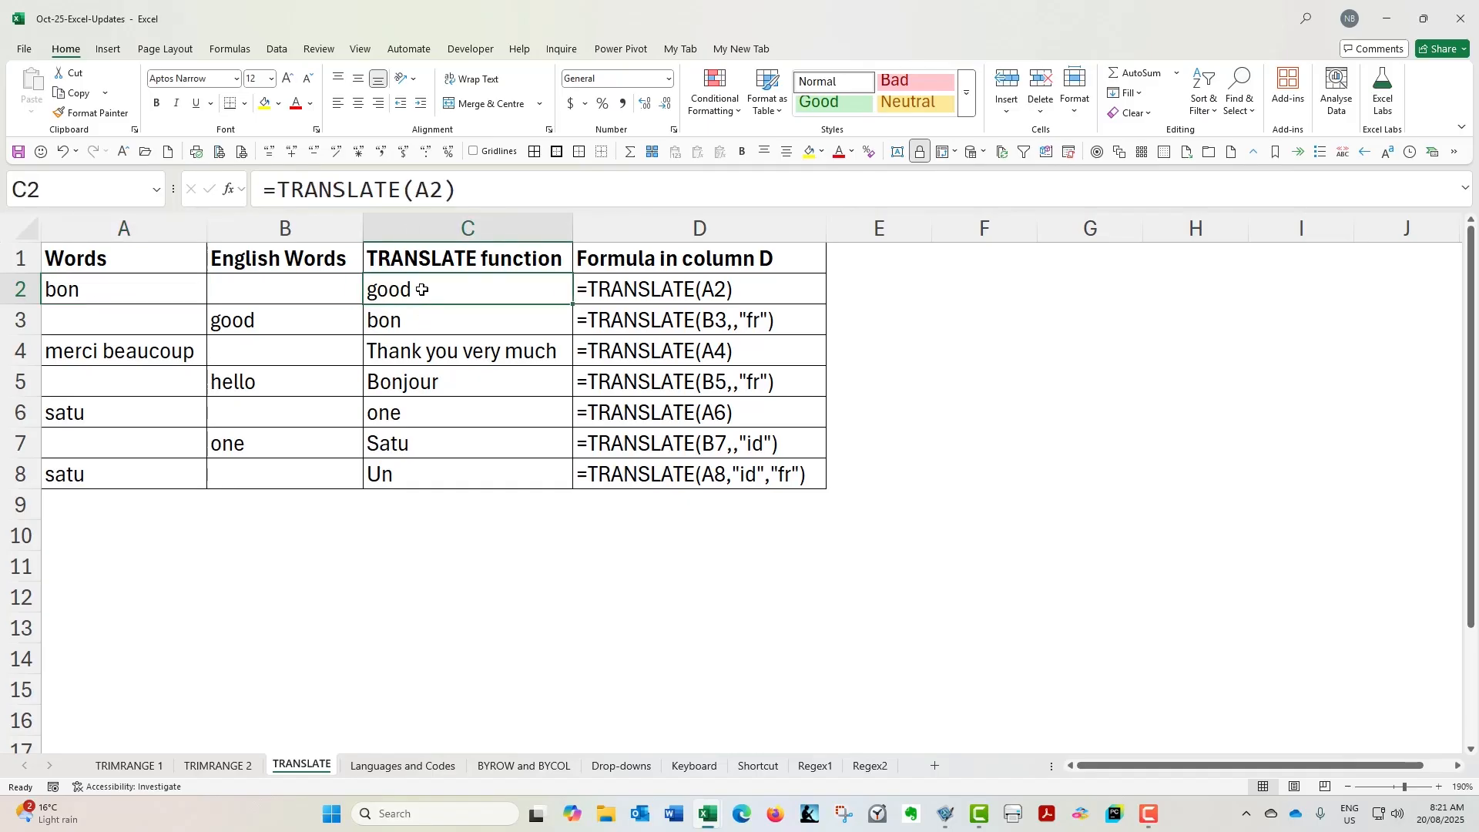
Inspect C3's TRANSLATE formula, highlighting its target language code "fr", and accept it unaltered
{"action": "left_click", "coordinate": [408, 323]}
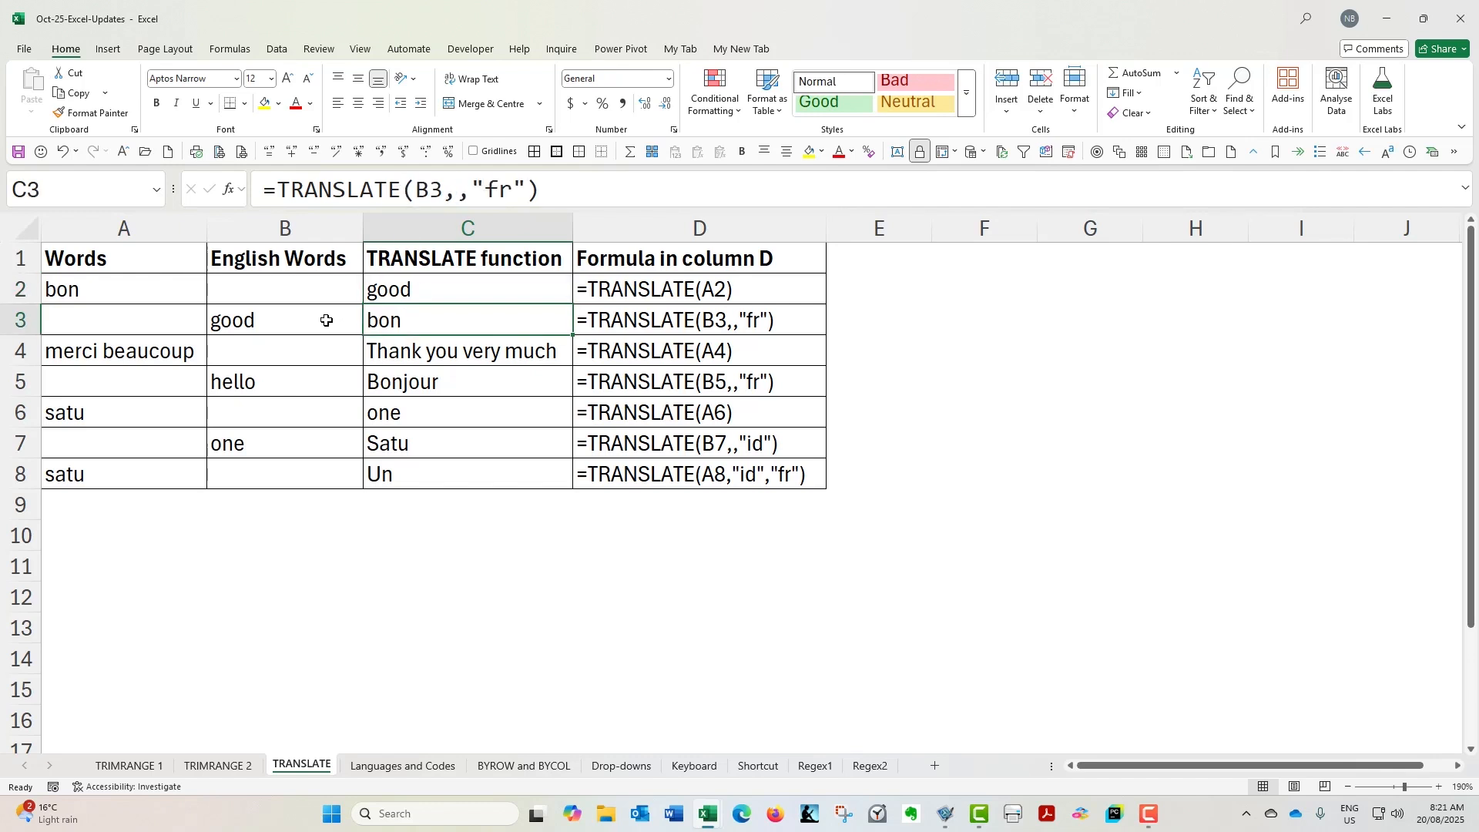
{"action": "double_click", "coordinate": [416, 188]}
{"action": "left_click", "coordinate": [457, 188]}
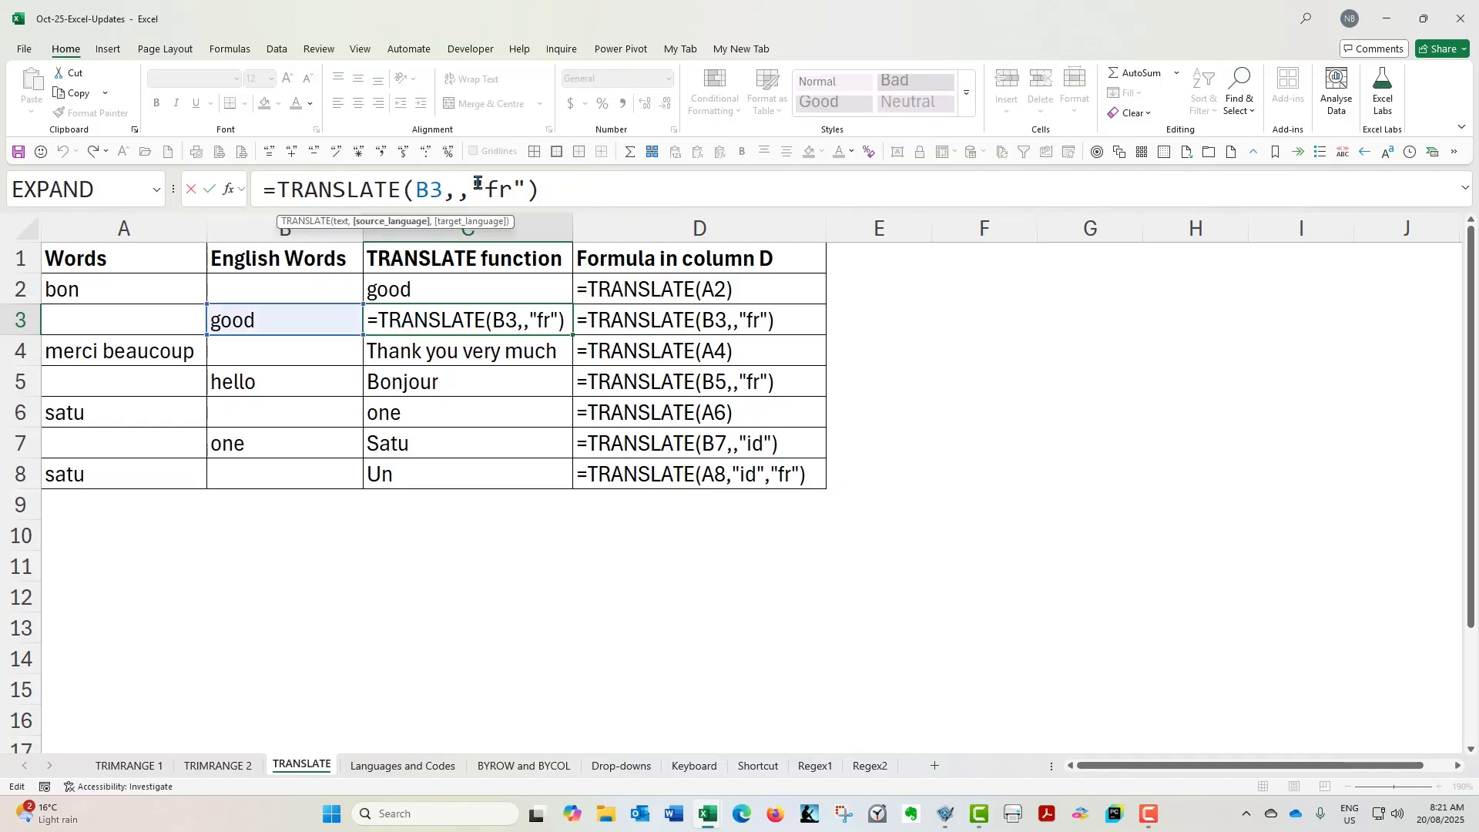
{"action": "double_click", "coordinate": [511, 188]}
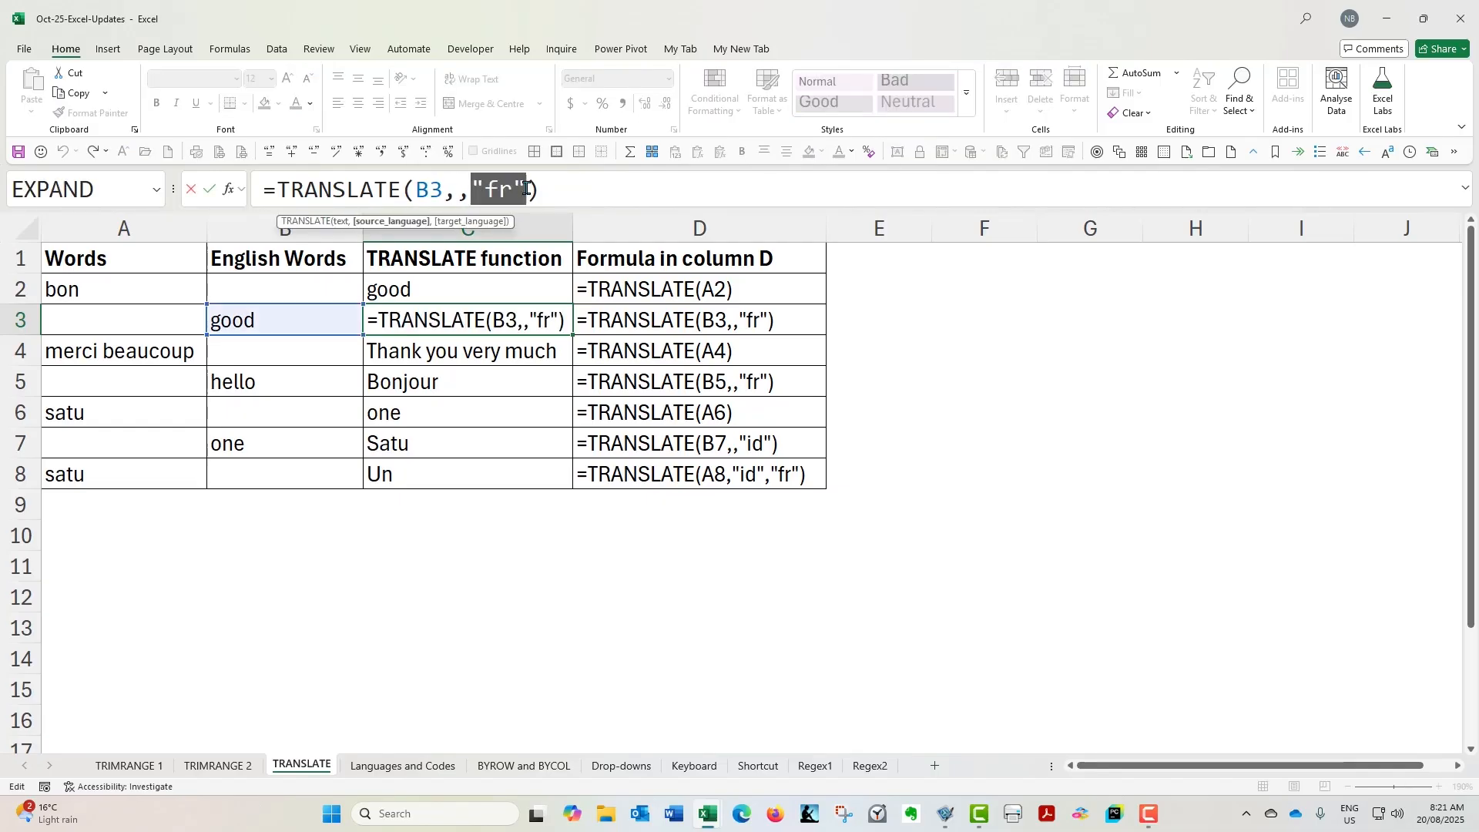
{"action": "left_click", "coordinate": [211, 192]}
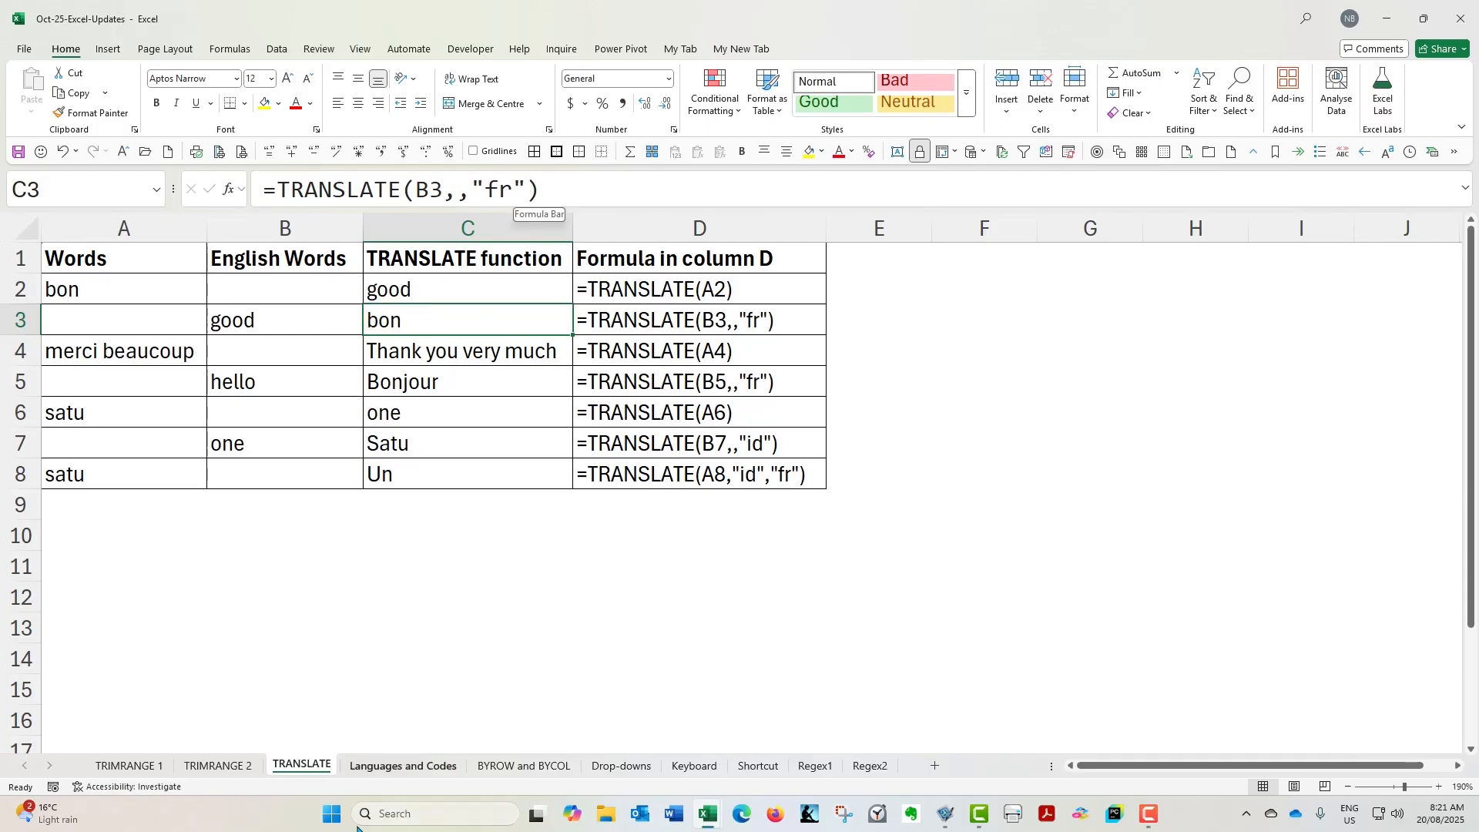
Look through the first entries of the language code list on the Languages and Codes sheet
{"action": "left_click", "coordinate": [382, 767]}
{"action": "left_click", "coordinate": [172, 278]}
{"action": "left_click", "coordinate": [268, 277]}
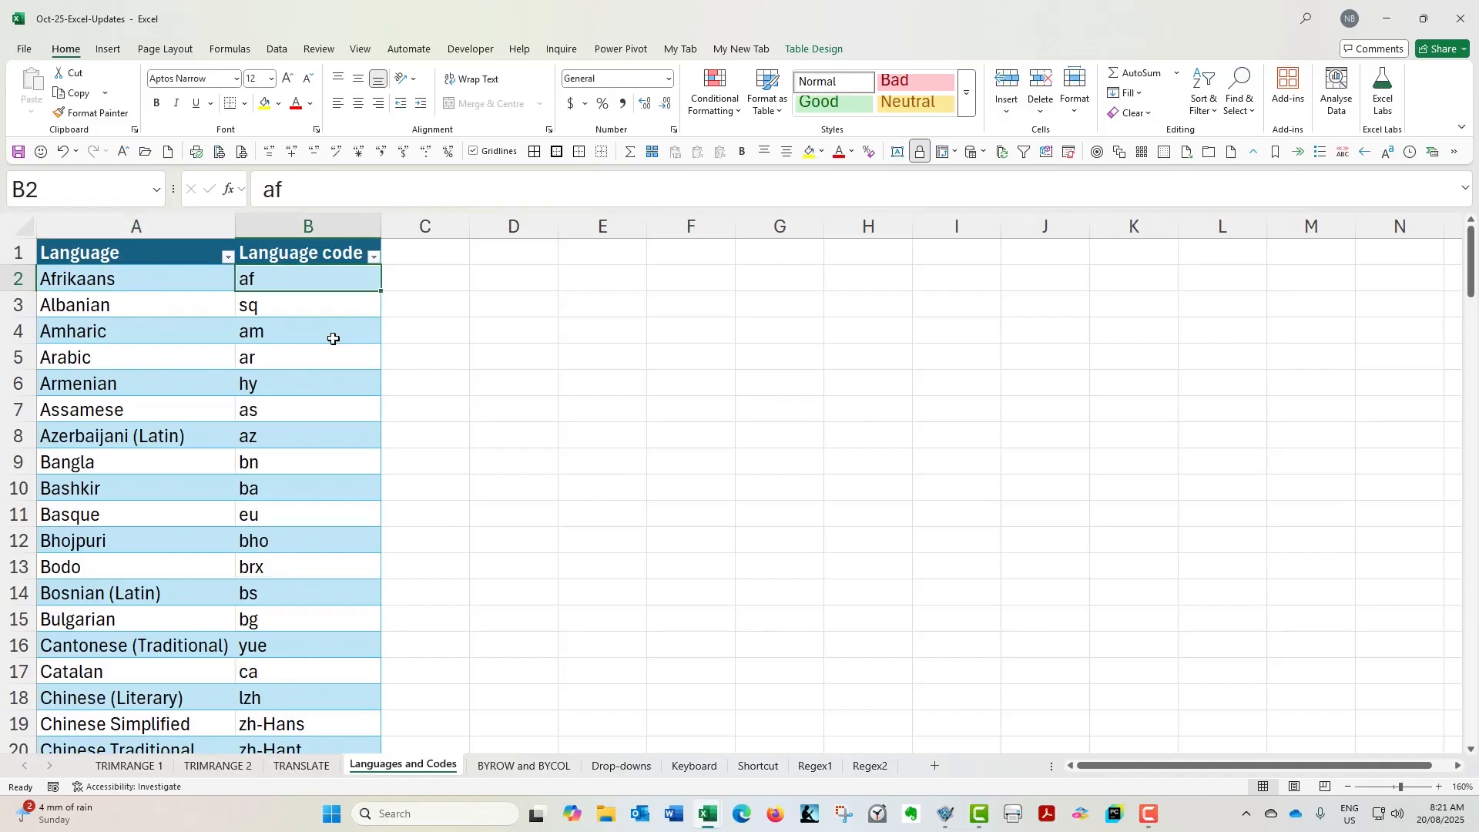
{"action": "key", "text": "Down"}
{"action": "key", "text": "Down"}
{"action": "key", "text": "Down"}
{"action": "key", "text": "Down"}
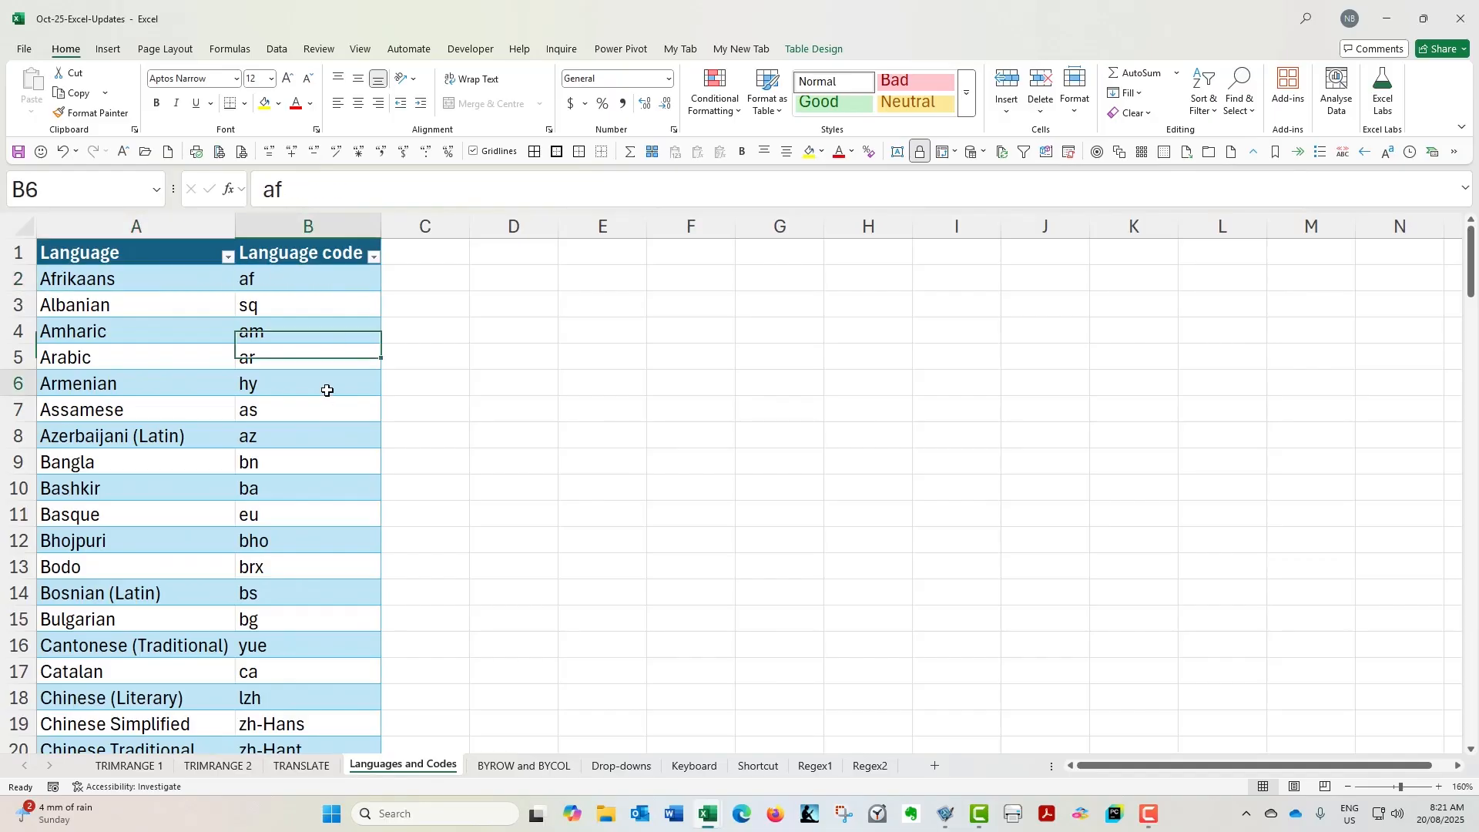
{"action": "key", "text": "Down"}
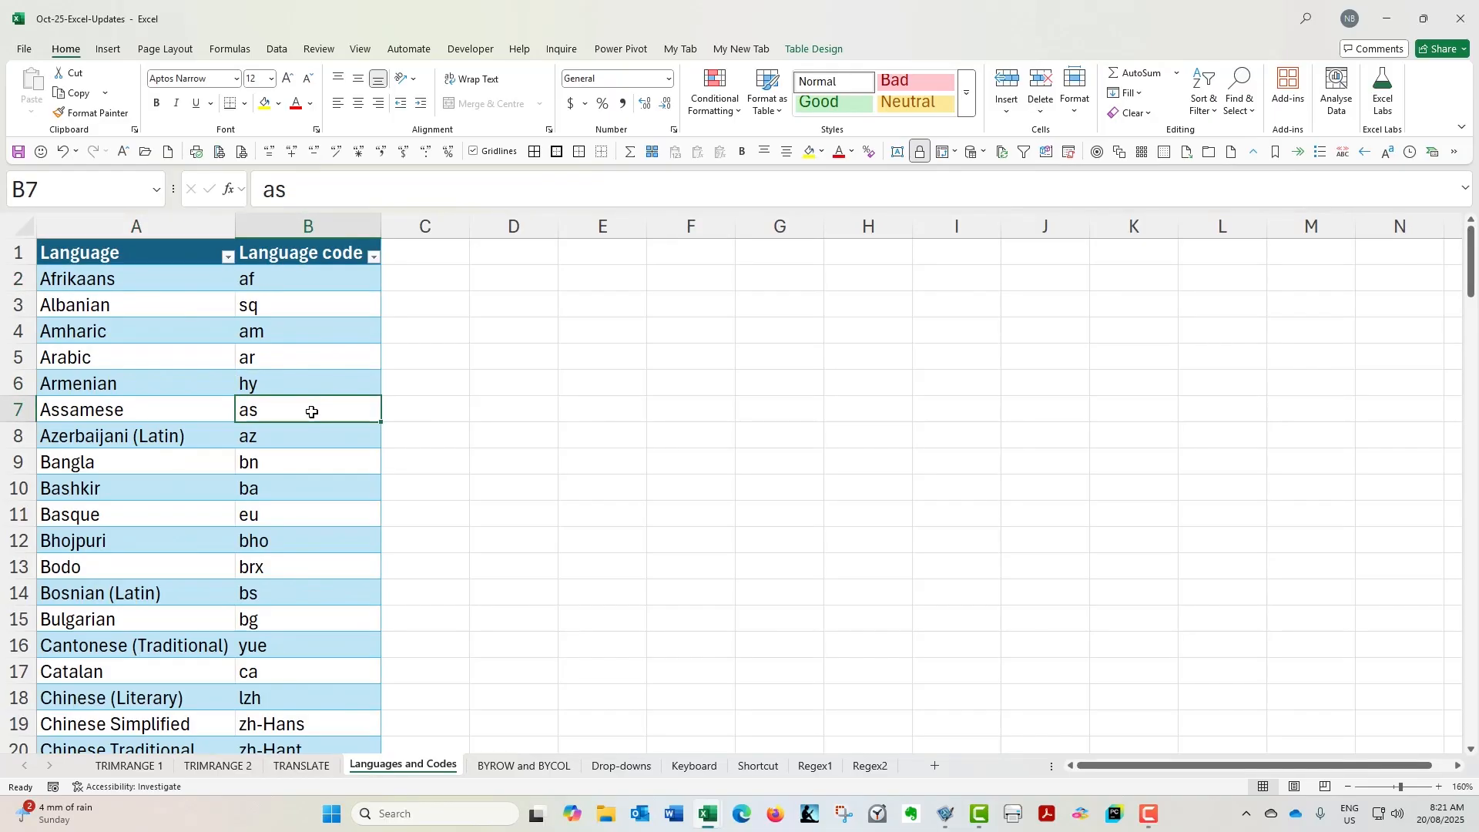
Return to the TRANSLATE sheet and examine the formulas in C4, C5 and C6 against their source words
{"action": "left_click", "coordinate": [302, 765]}
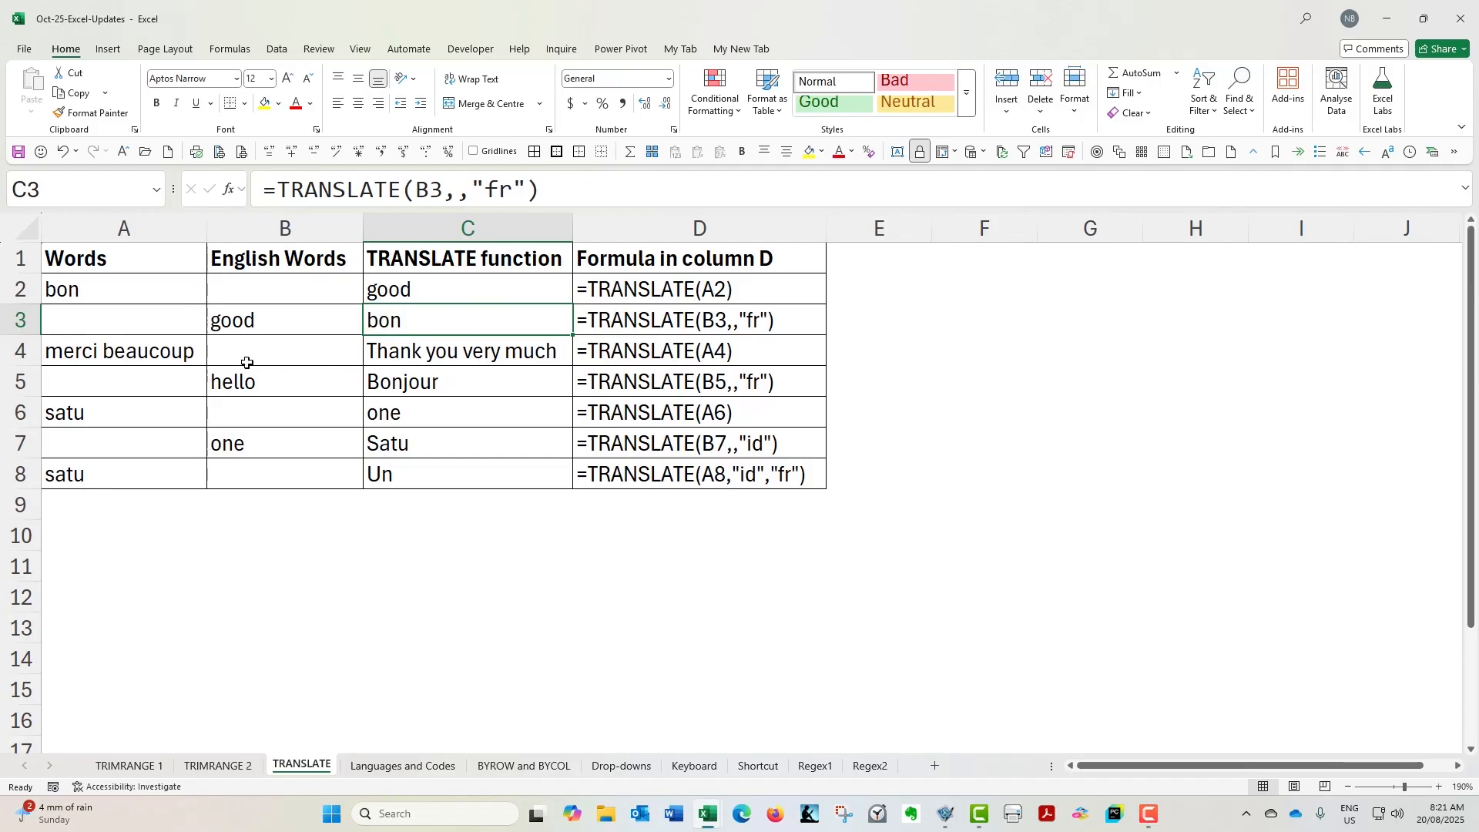
{"action": "left_click", "coordinate": [115, 351]}
{"action": "left_click", "coordinate": [525, 349]}
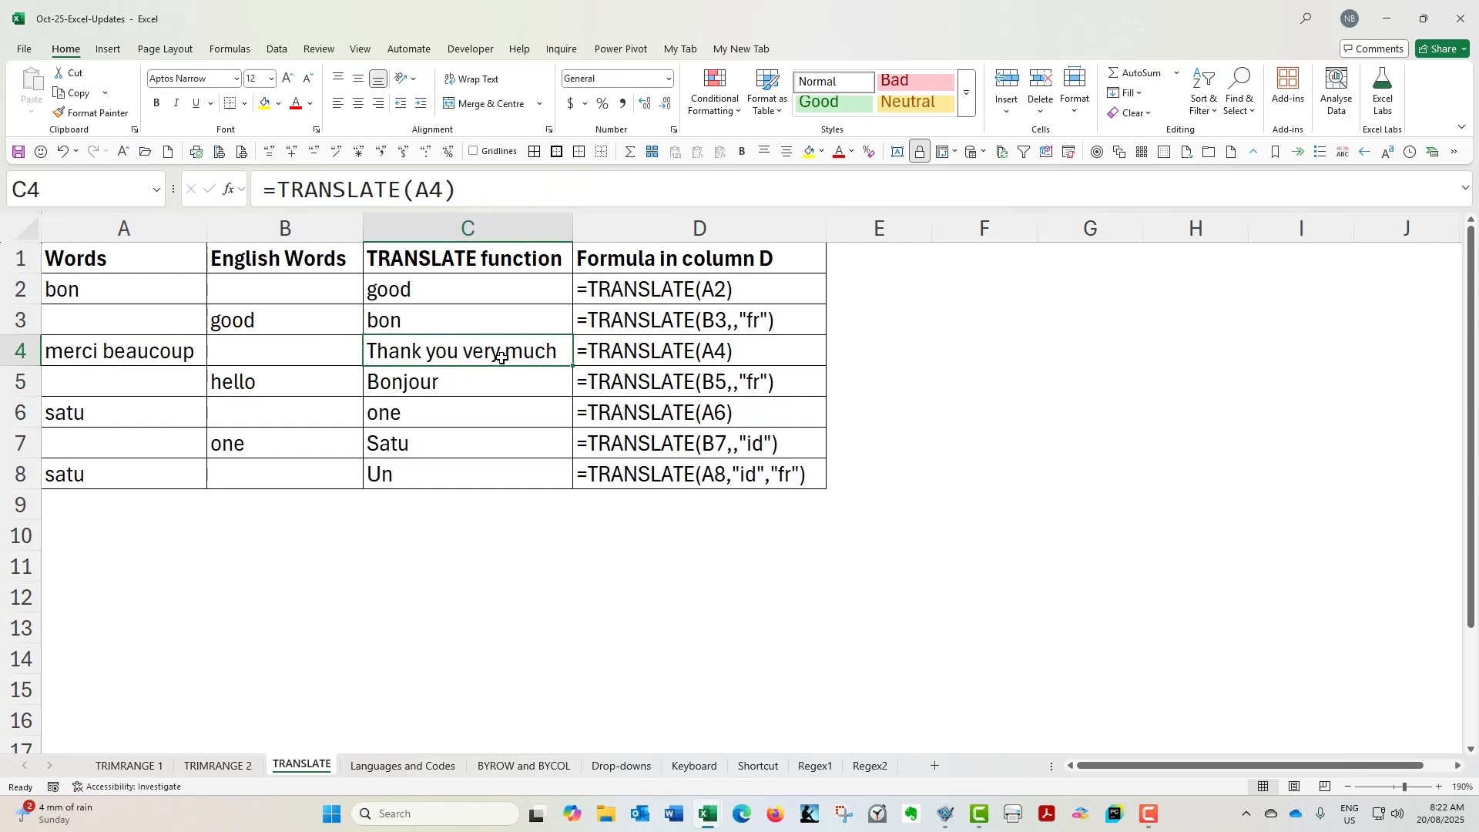
{"action": "left_click", "coordinate": [449, 385]}
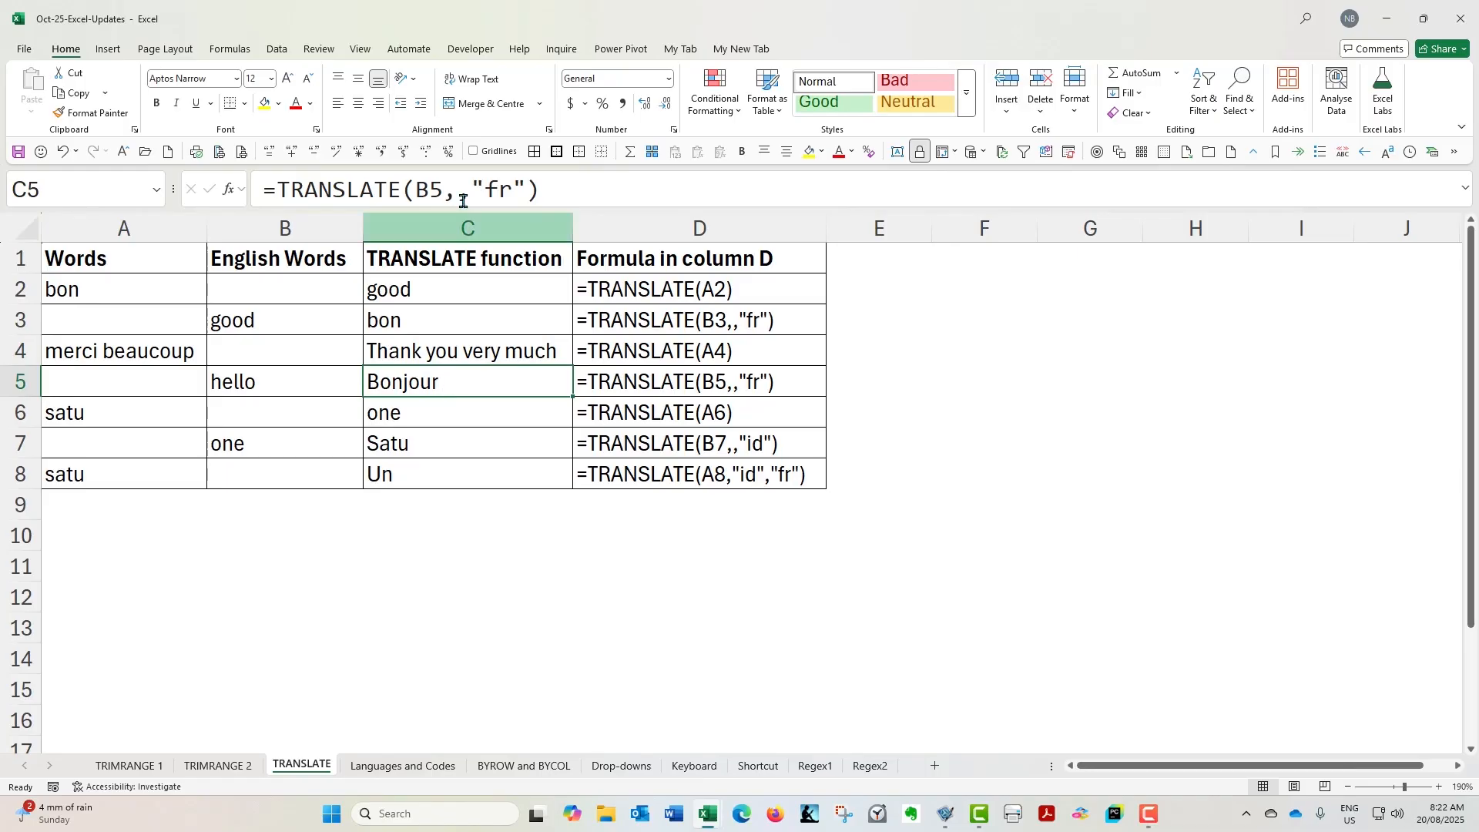
{"action": "left_click", "coordinate": [476, 413]}
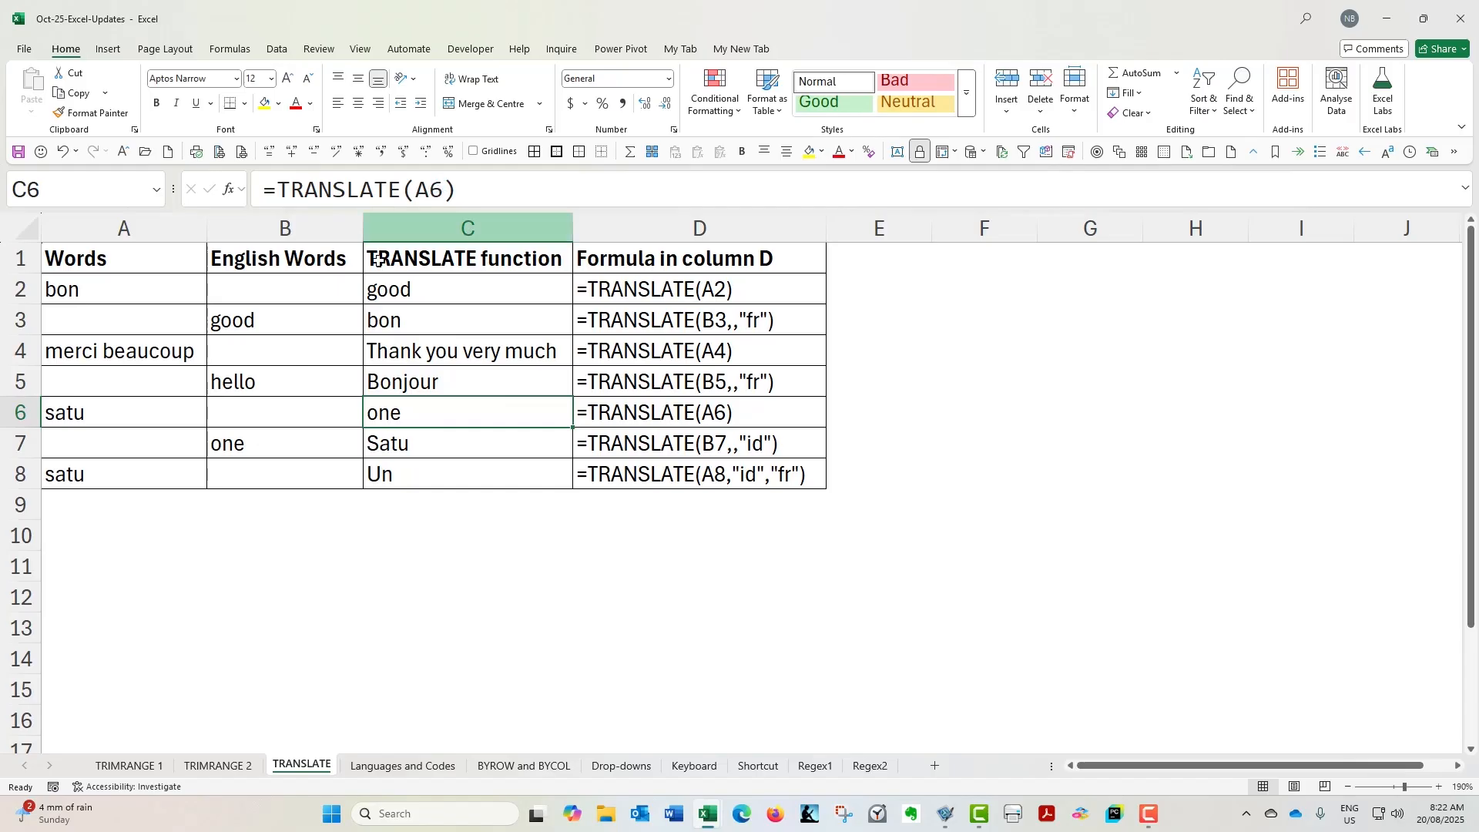
Inspect C7's formula and its target language code "id", keep it as it is, and compare it with the source word in B7
{"action": "left_click", "coordinate": [451, 449]}
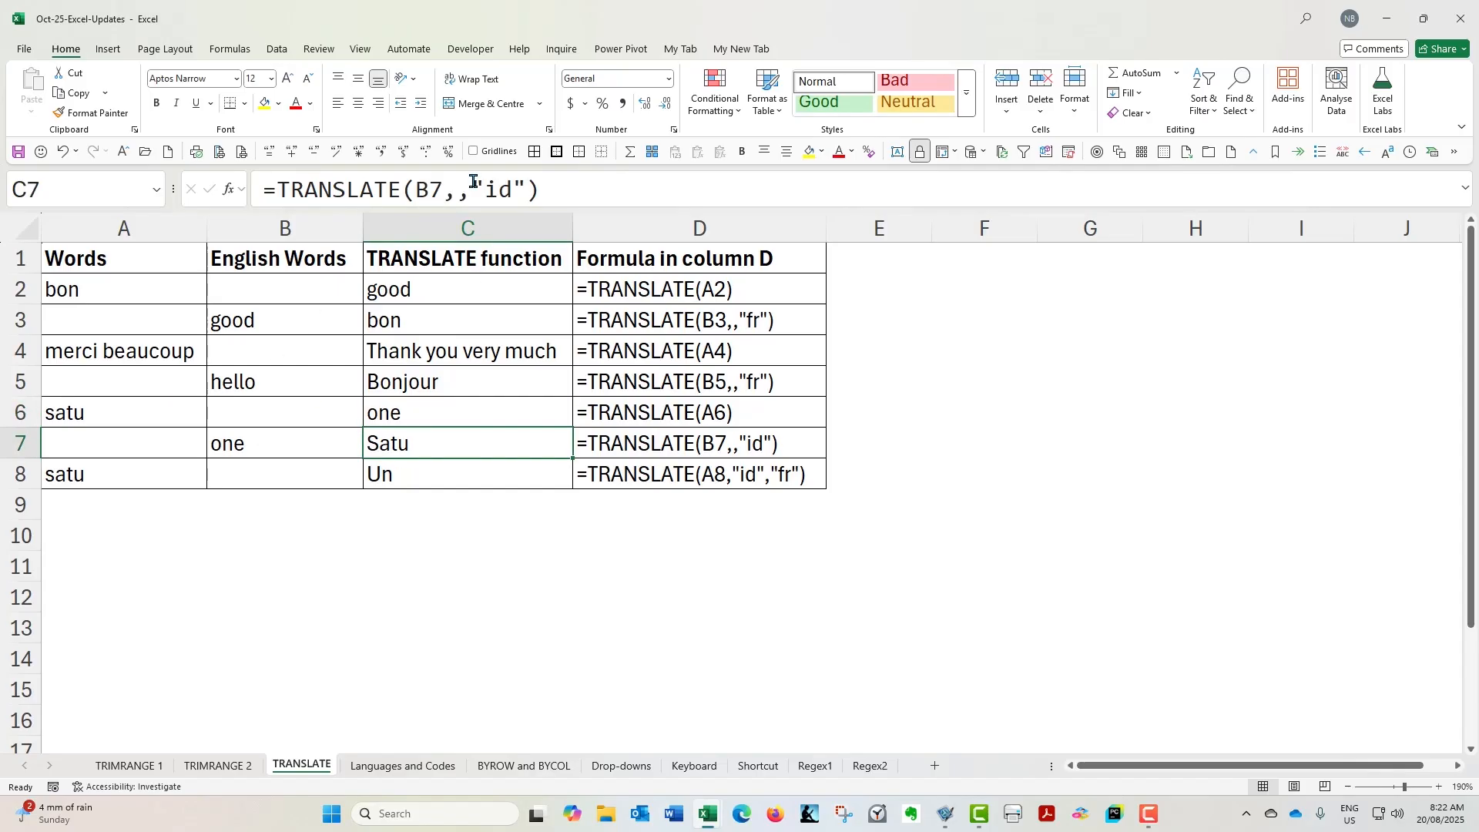
{"action": "left_click_drag", "start_coordinate": [474, 181], "coordinate": [522, 185]}
{"action": "left_click", "coordinate": [522, 184]}
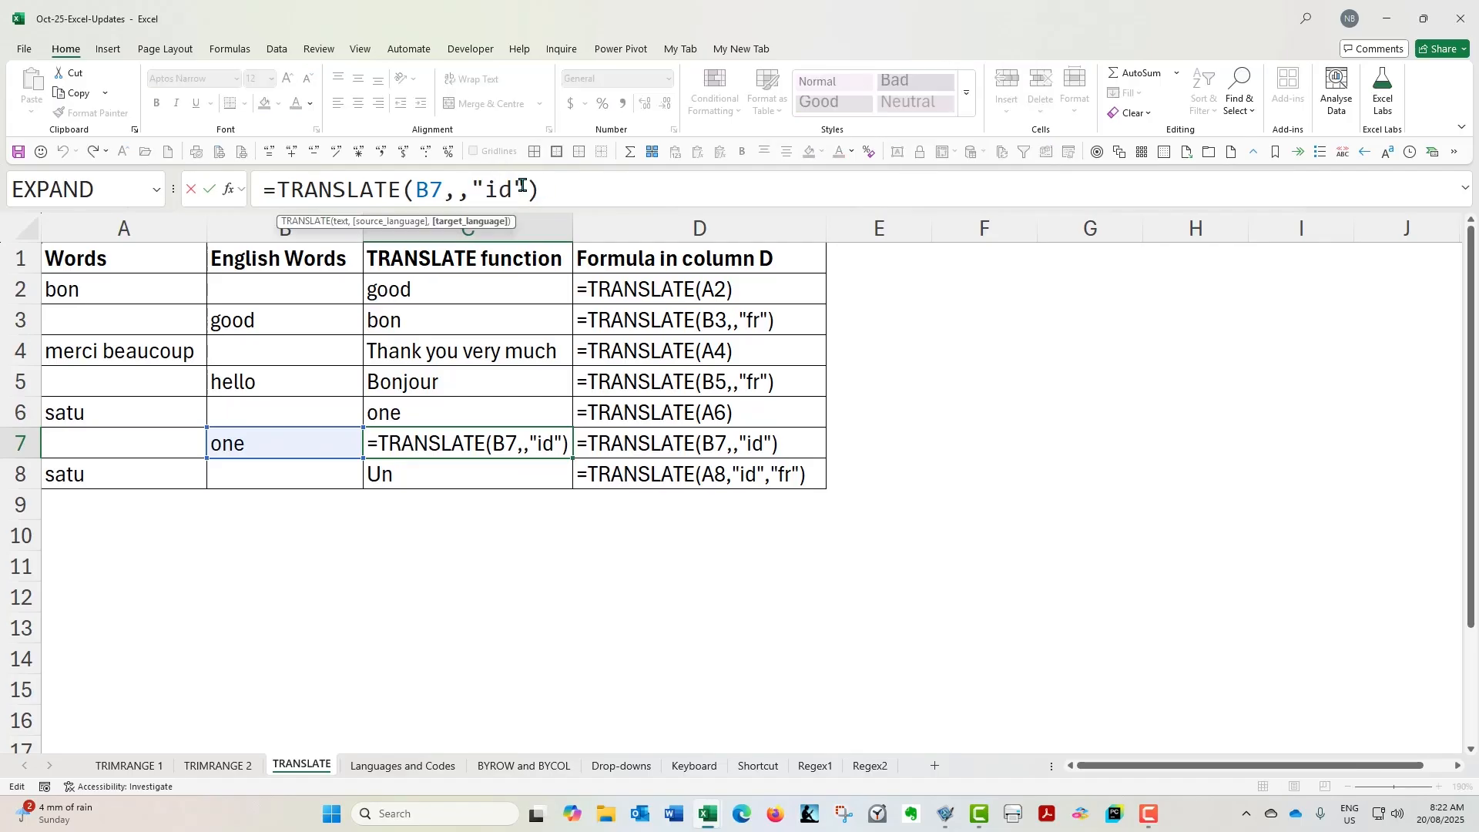
{"action": "left_click", "coordinate": [210, 189]}
{"action": "left_click", "coordinate": [311, 443]}
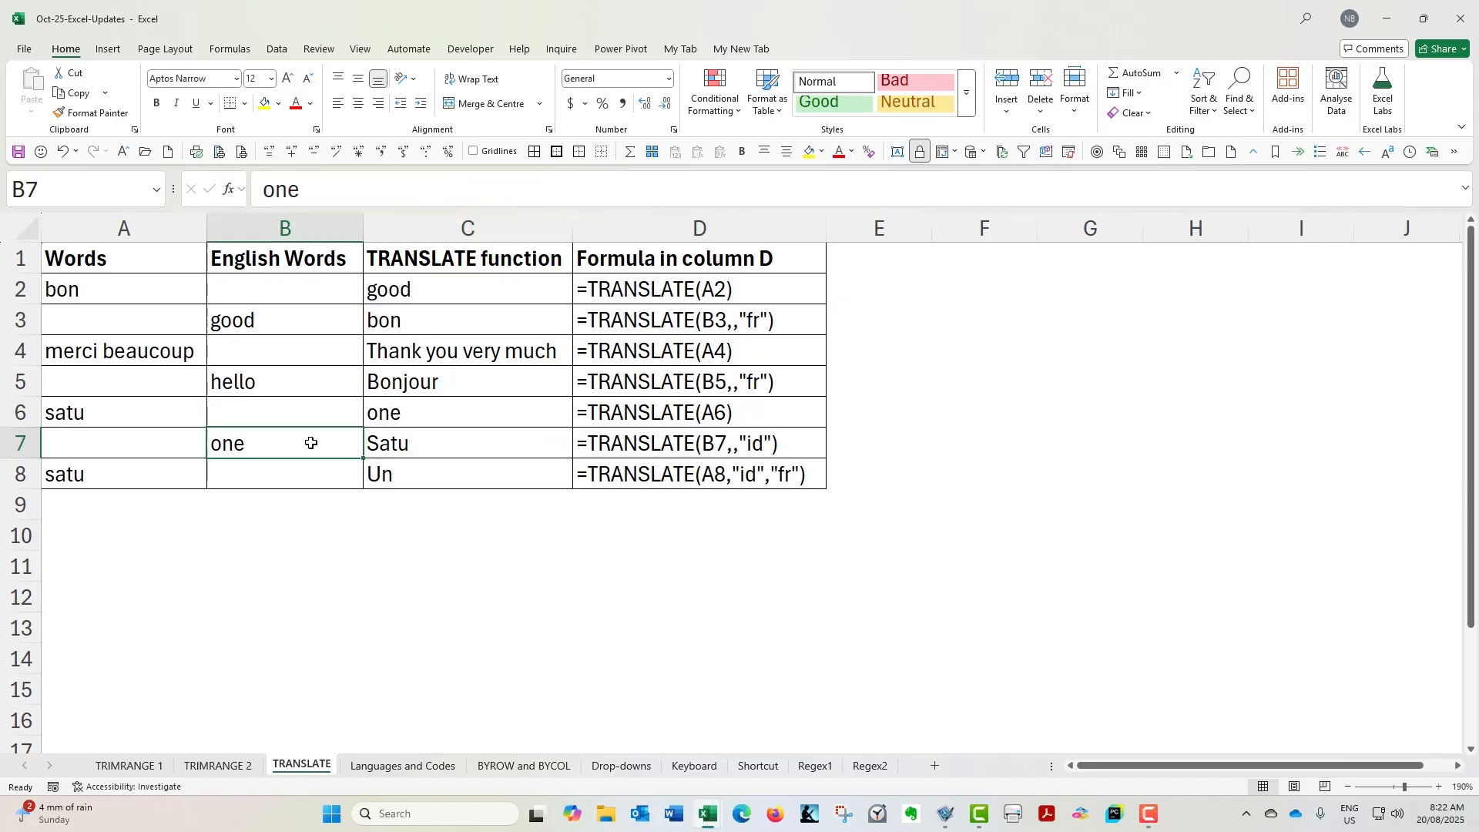
{"action": "left_click", "coordinate": [423, 445]}
Inspect C8's formula, highlighting the A8 reference, source code "id" and target code "fr" in turn, and accept it unaltered
{"action": "left_click", "coordinate": [452, 478]}
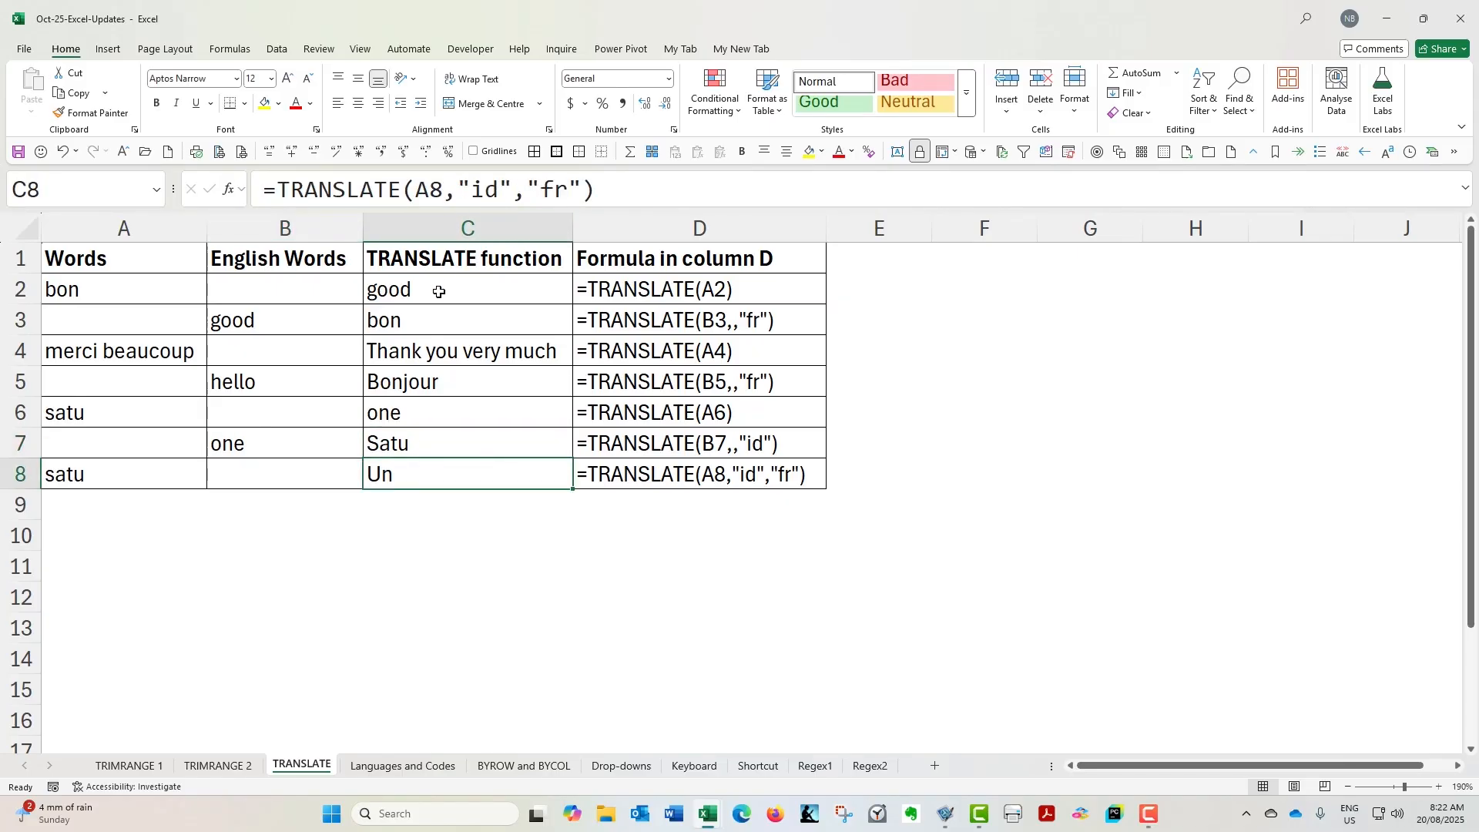
{"action": "double_click", "coordinate": [416, 189]}
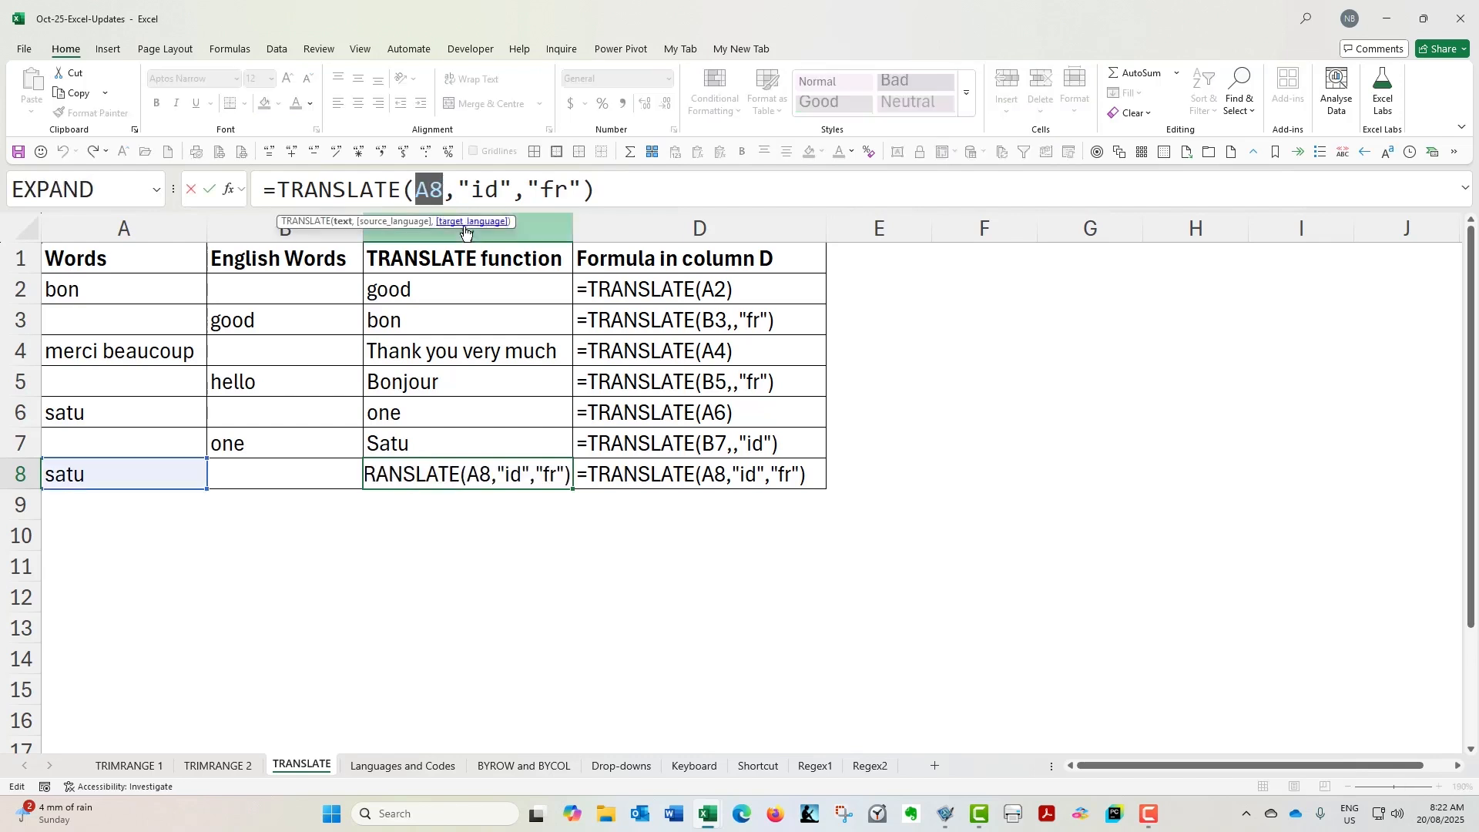
{"action": "left_click_drag", "start_coordinate": [459, 188], "coordinate": [512, 188]}
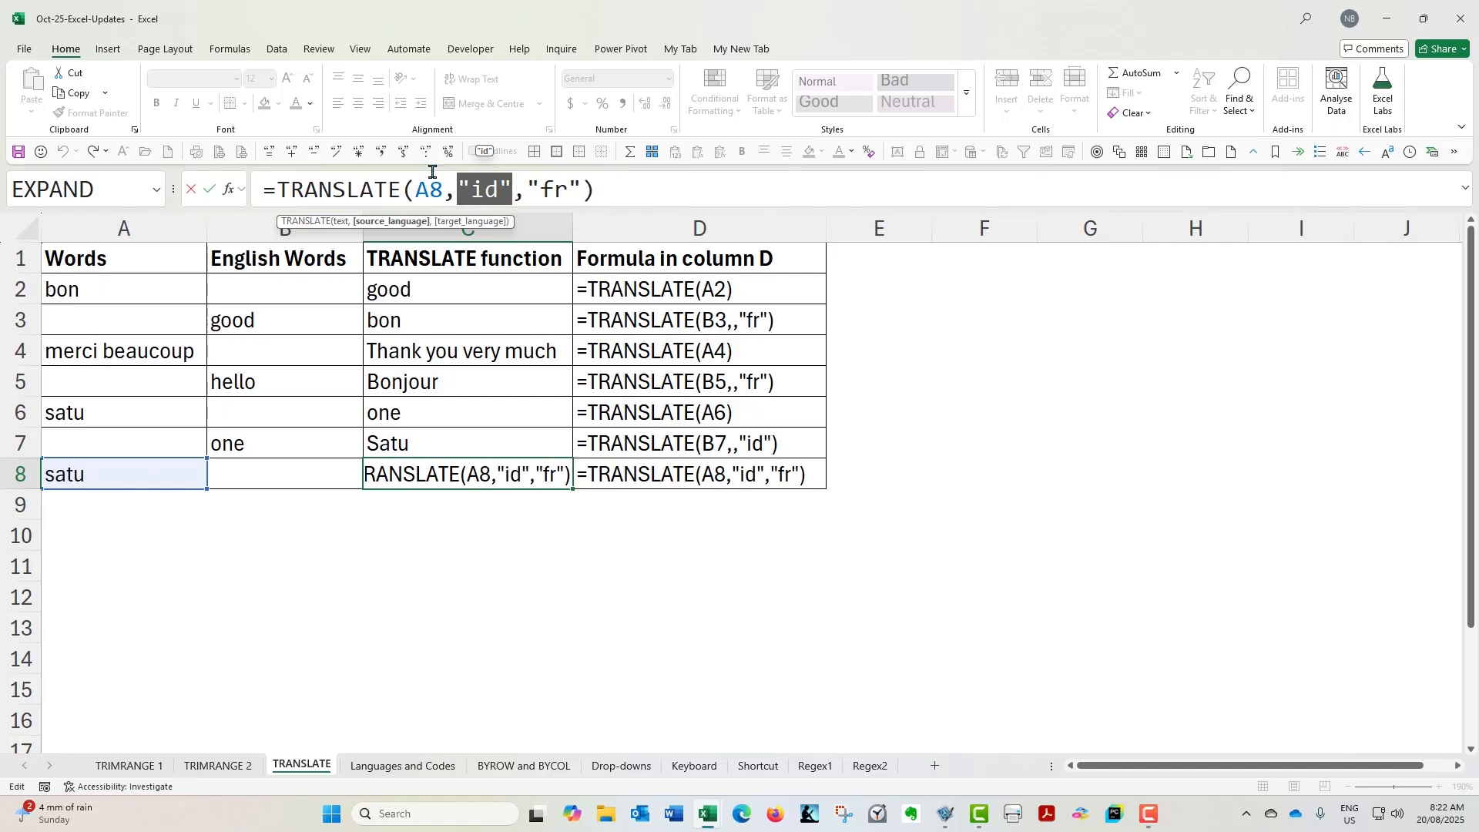
{"action": "left_click_drag", "start_coordinate": [527, 189], "coordinate": [582, 189]}
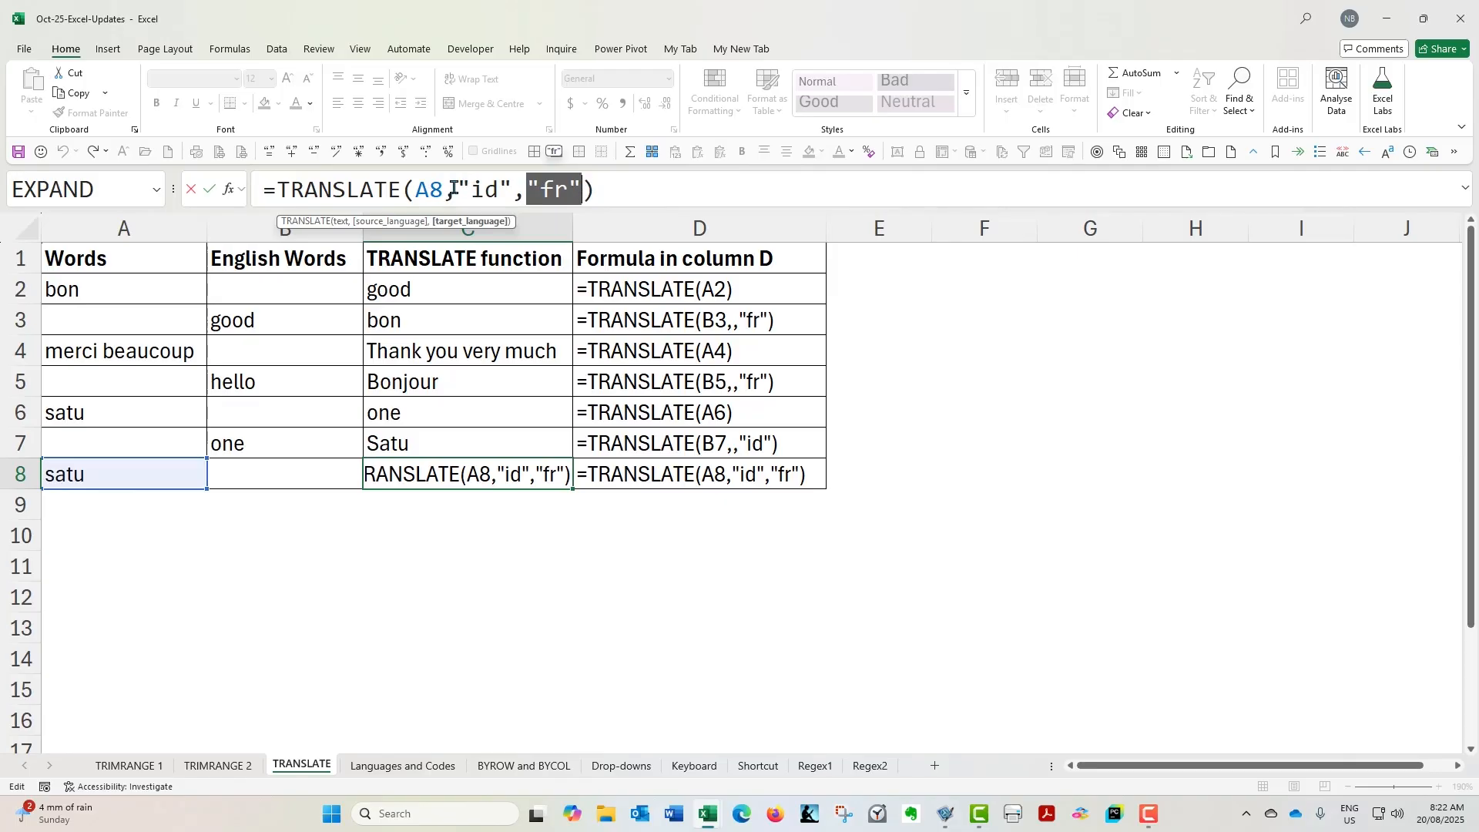
{"action": "left_click", "coordinate": [209, 191]}
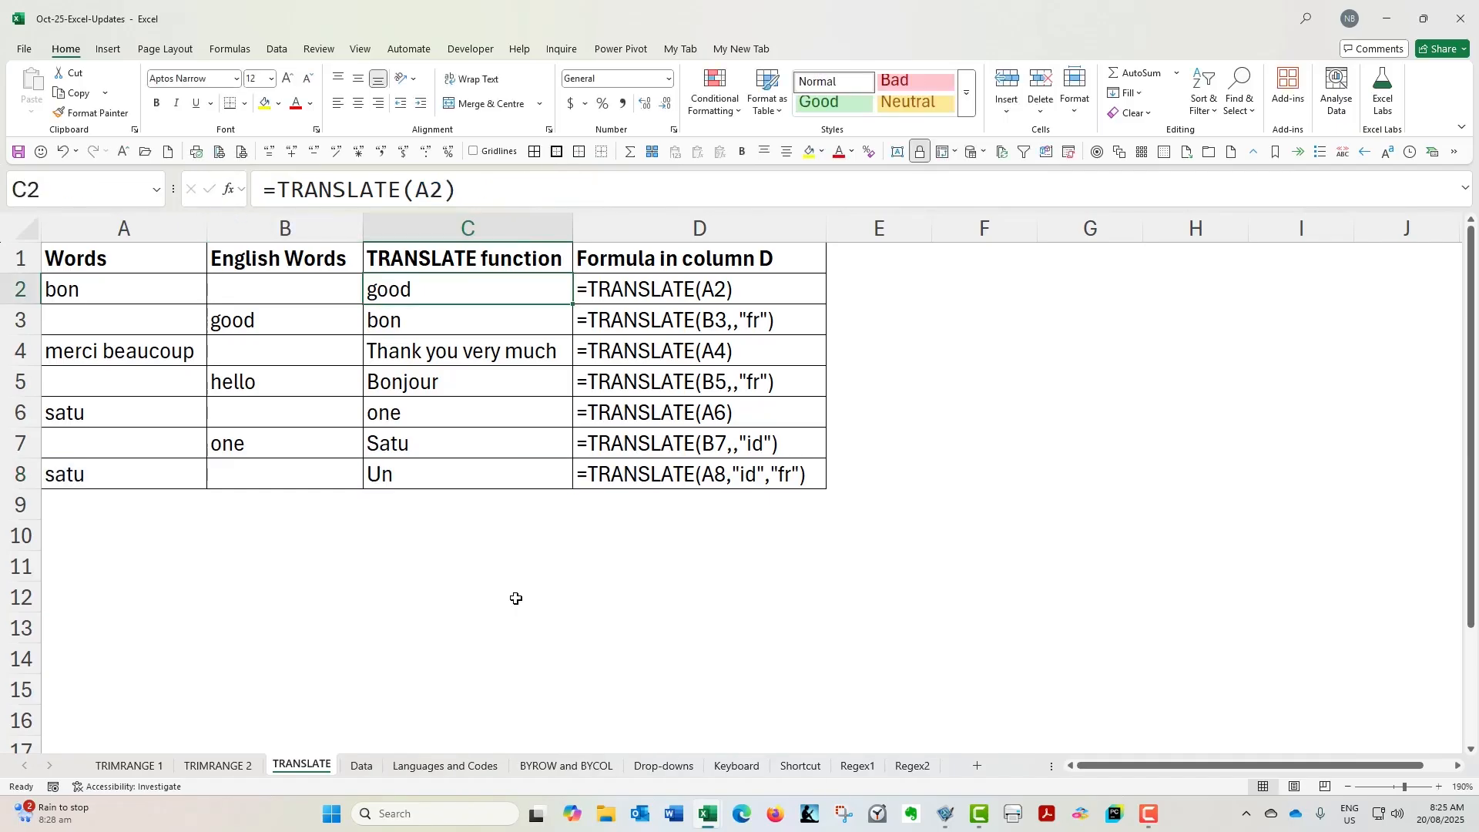
Check the Amount column in the Data sheet's table and insert a PivotTable based on that table on a new worksheet
{"action": "left_click", "coordinate": [361, 765]}
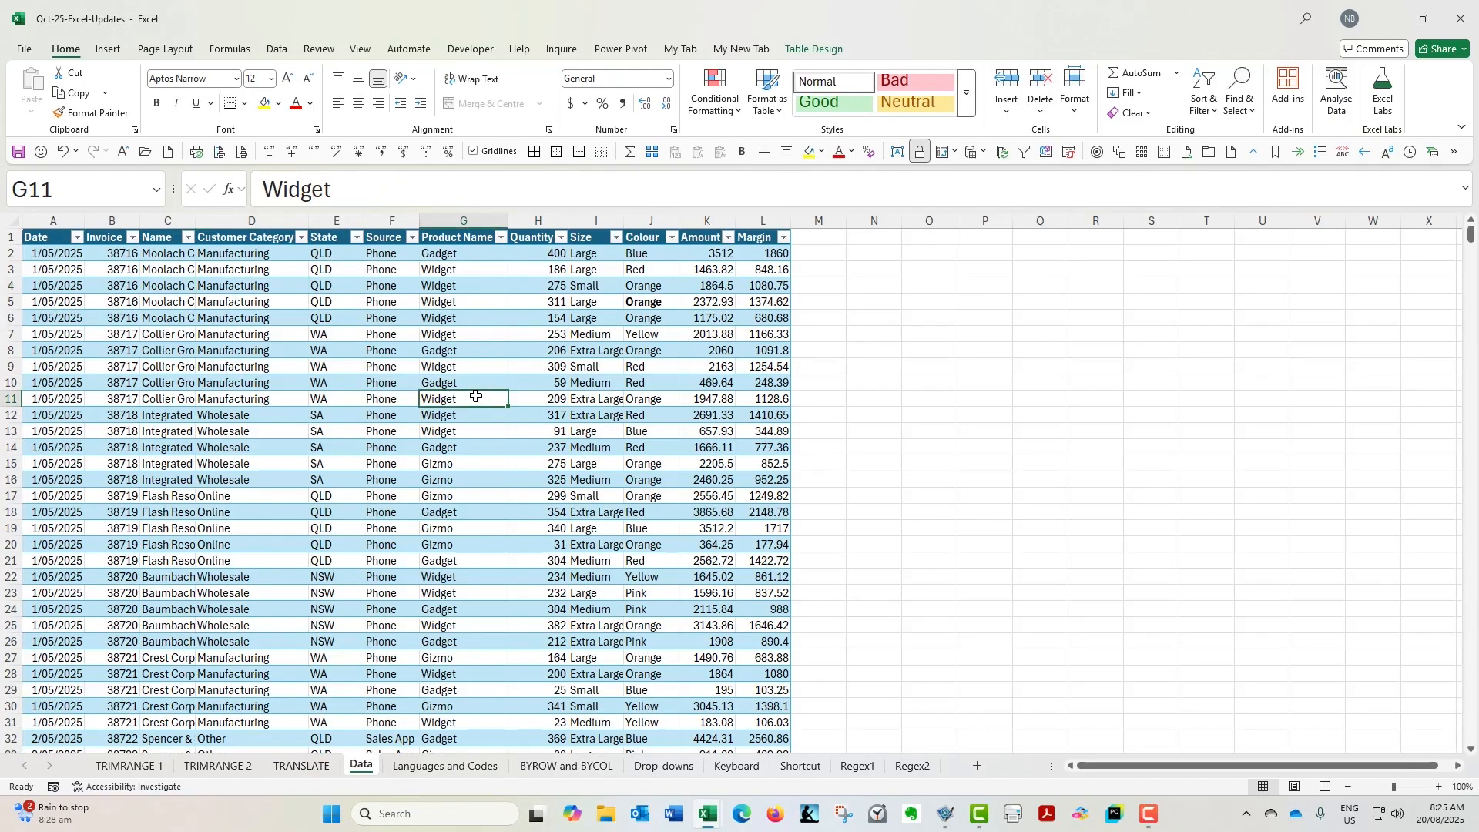
{"action": "left_click", "coordinate": [707, 334]}
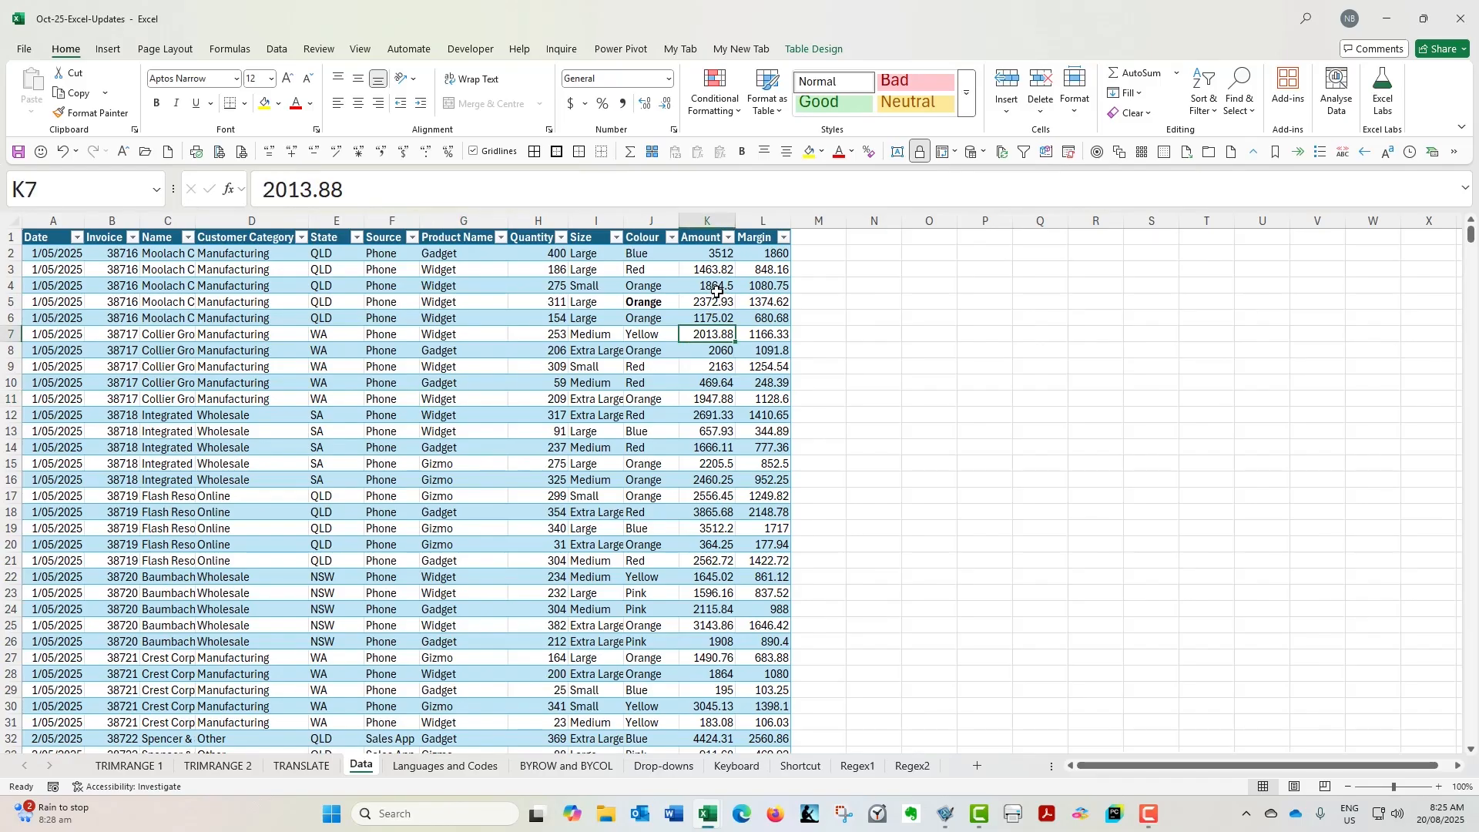
{"action": "left_click", "coordinate": [661, 304]}
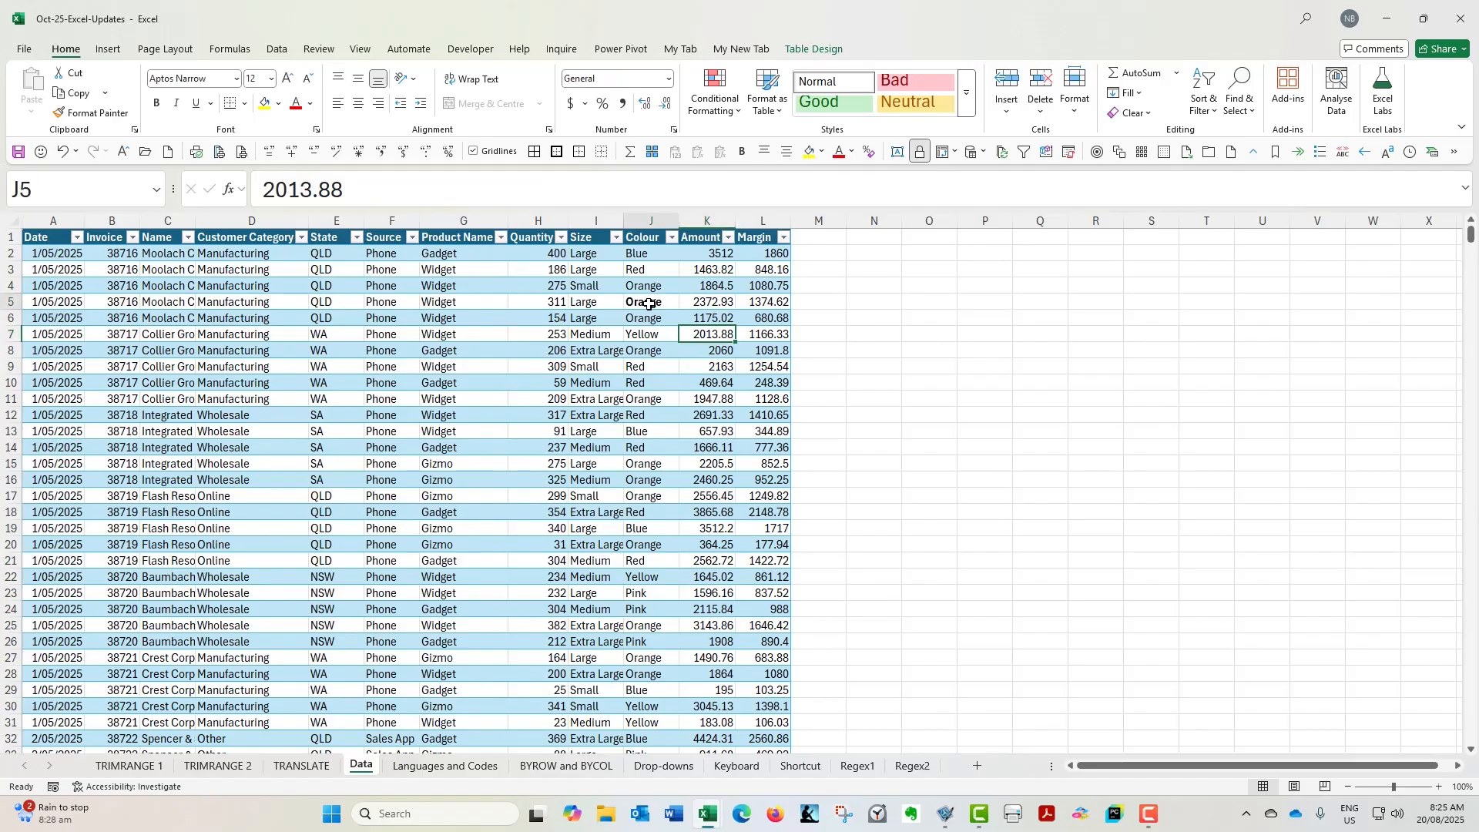
{"action": "left_click", "coordinate": [710, 283]}
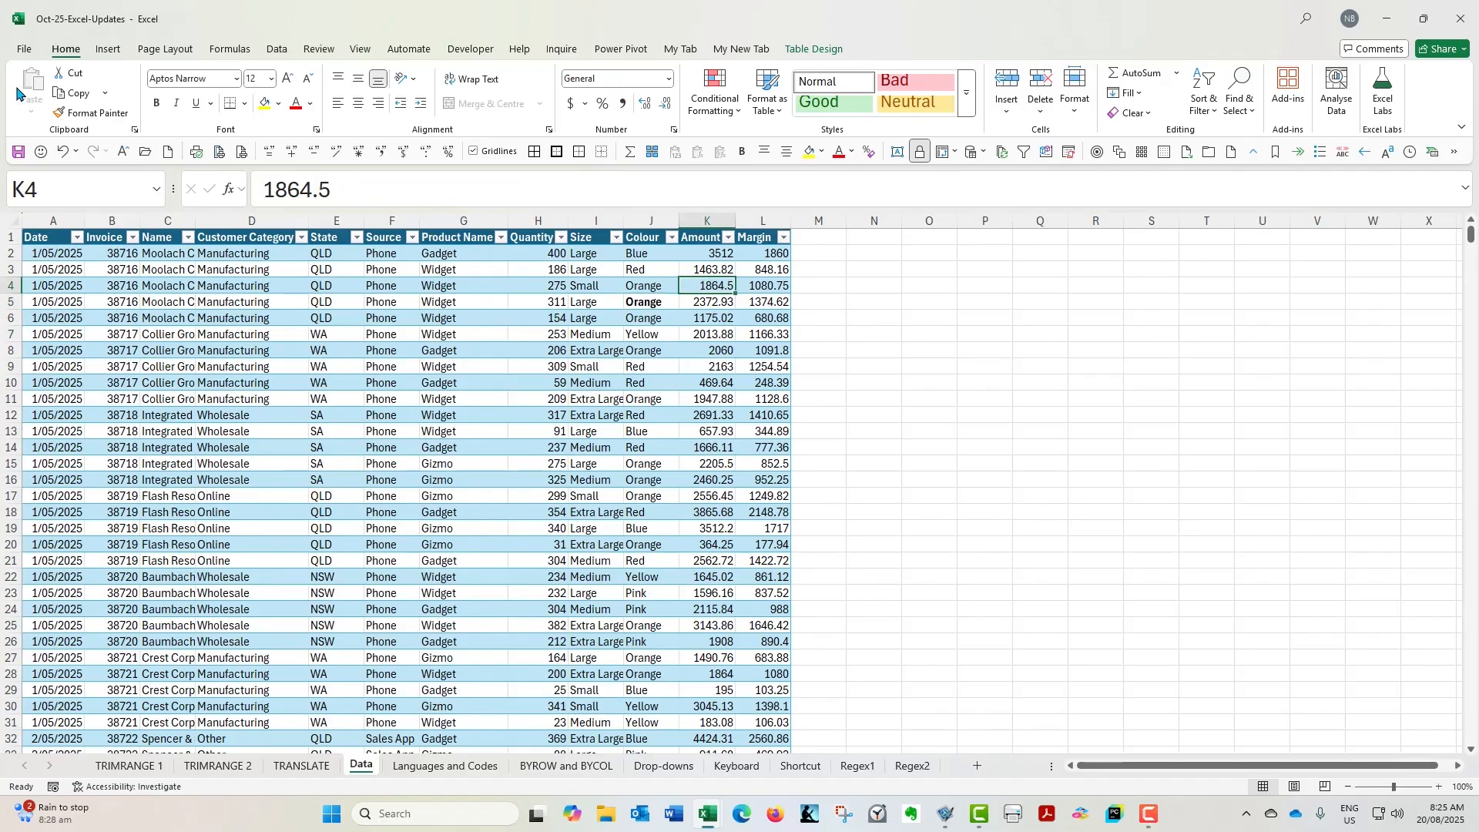
{"action": "left_click", "coordinate": [108, 50]}
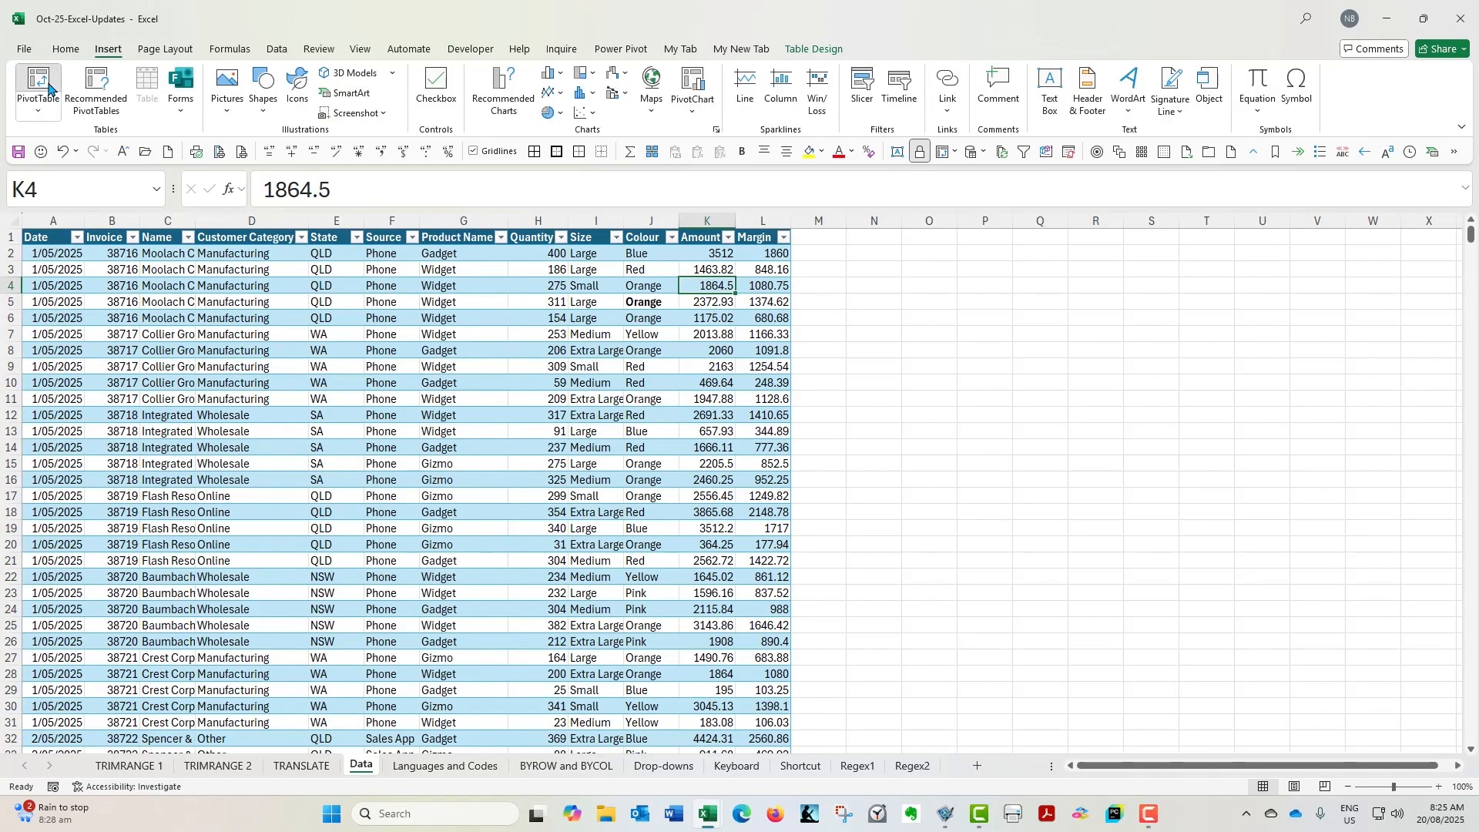
{"action": "left_click", "coordinate": [48, 87]}
{"action": "left_click", "coordinate": [677, 528]}
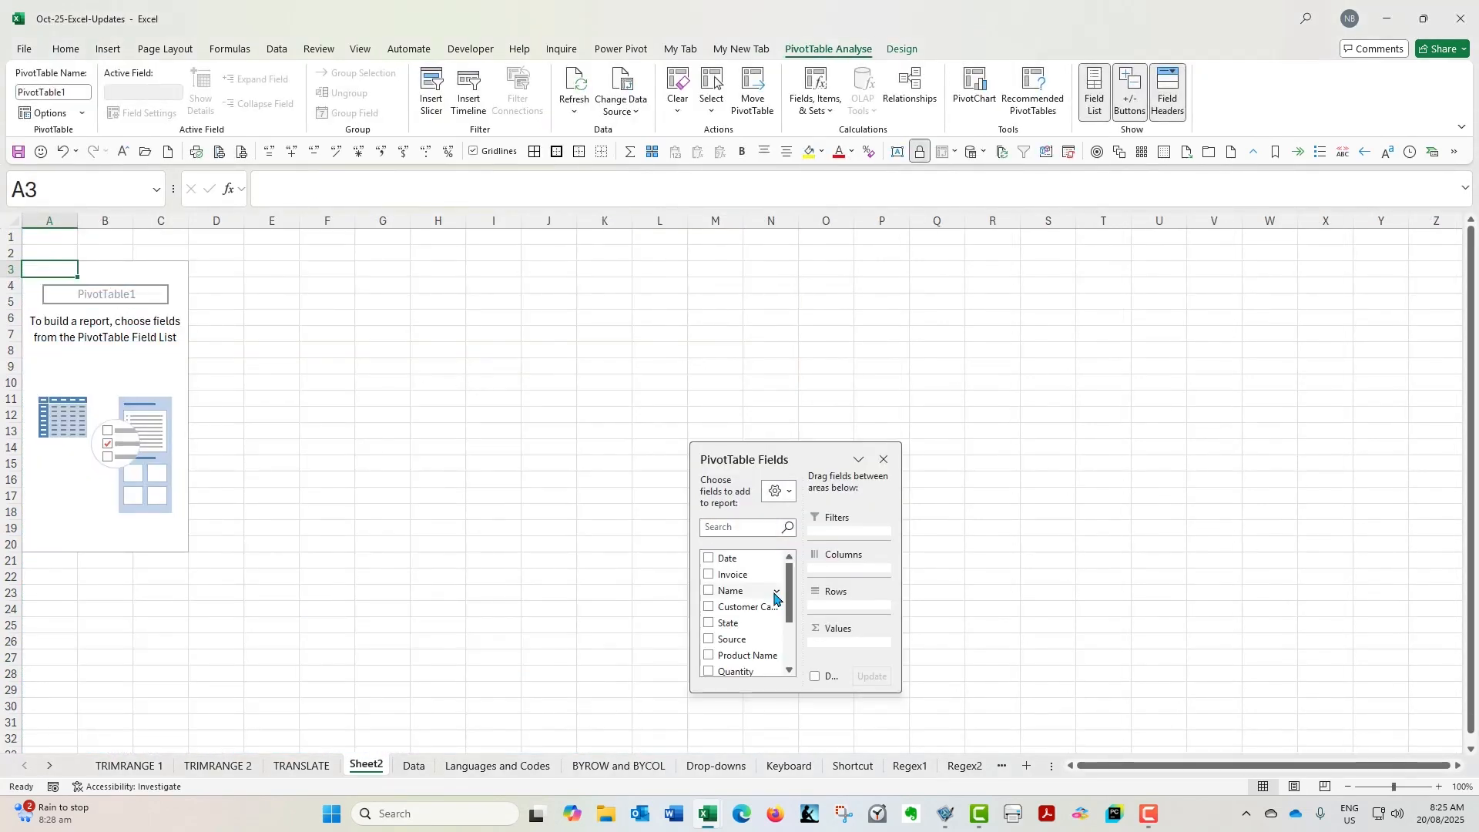
Move and enlarge the PivotTable Fields pane, and summarise the sum of Amount by Product Name in rows
{"action": "left_click_drag", "start_coordinate": [801, 459], "coordinate": [499, 279]}
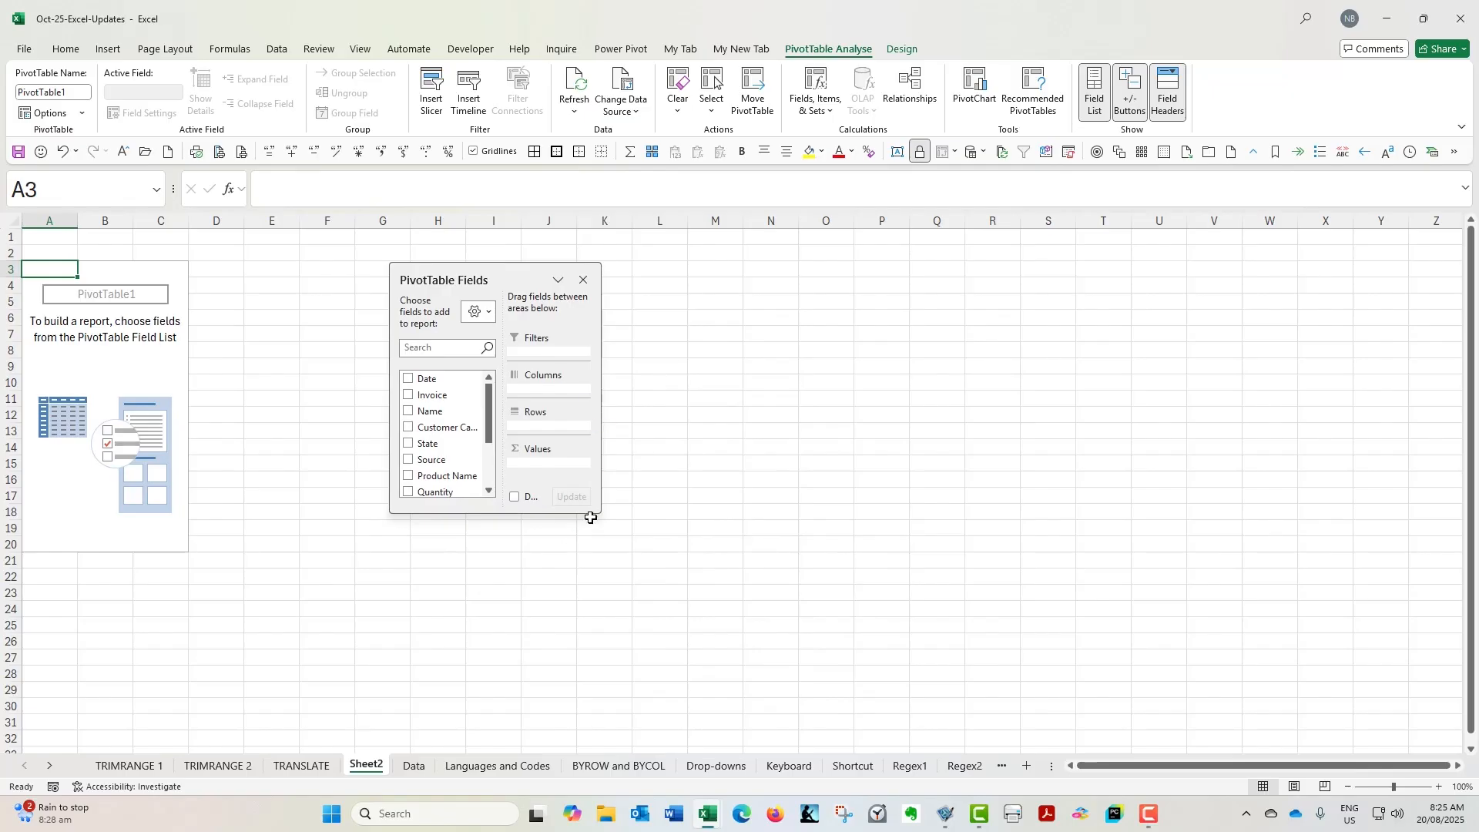
{"action": "left_click_drag", "start_coordinate": [594, 507], "coordinate": [762, 589]}
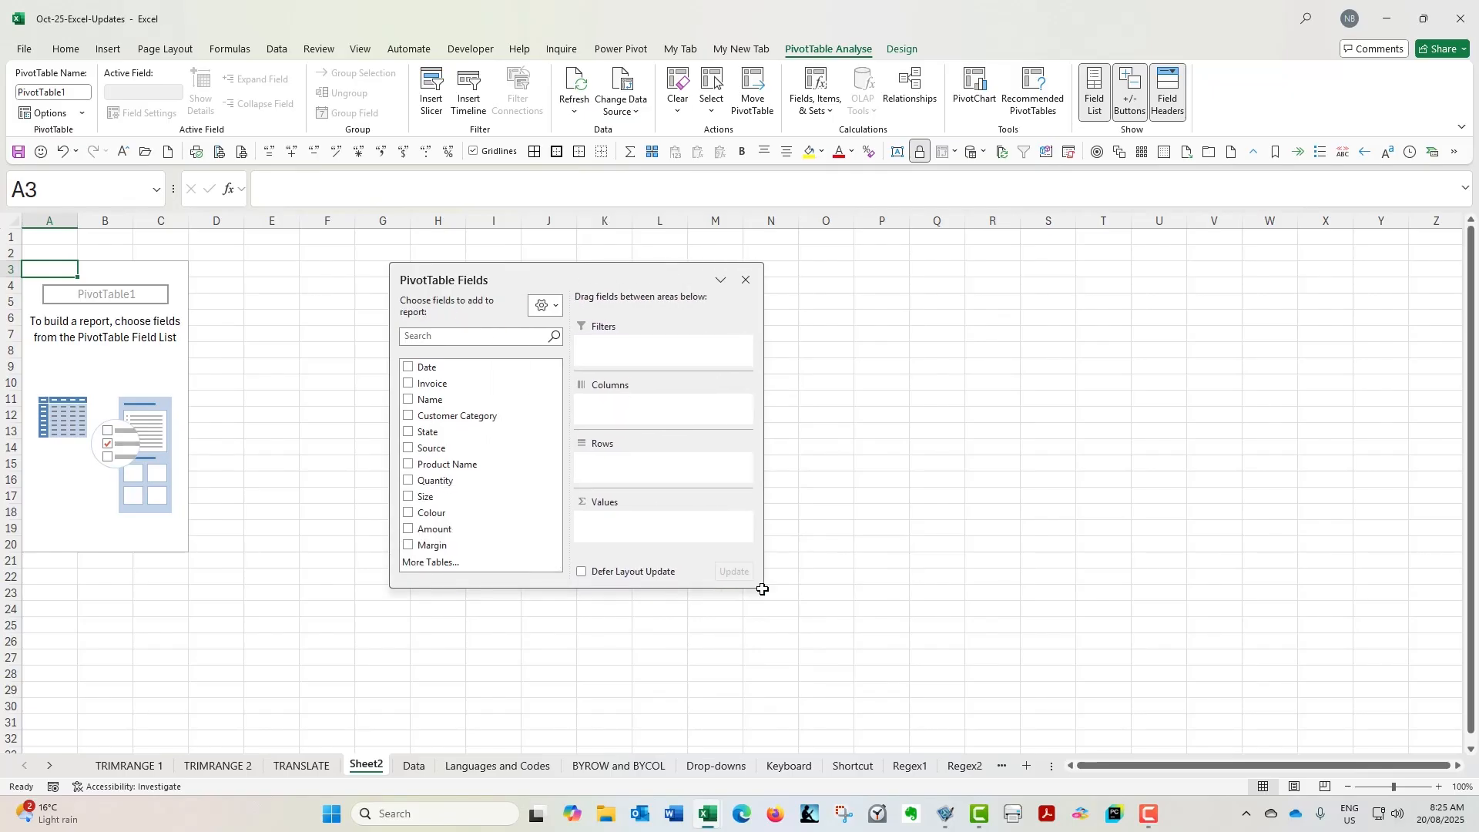
{"action": "left_click_drag", "start_coordinate": [477, 465], "coordinate": [647, 465]}
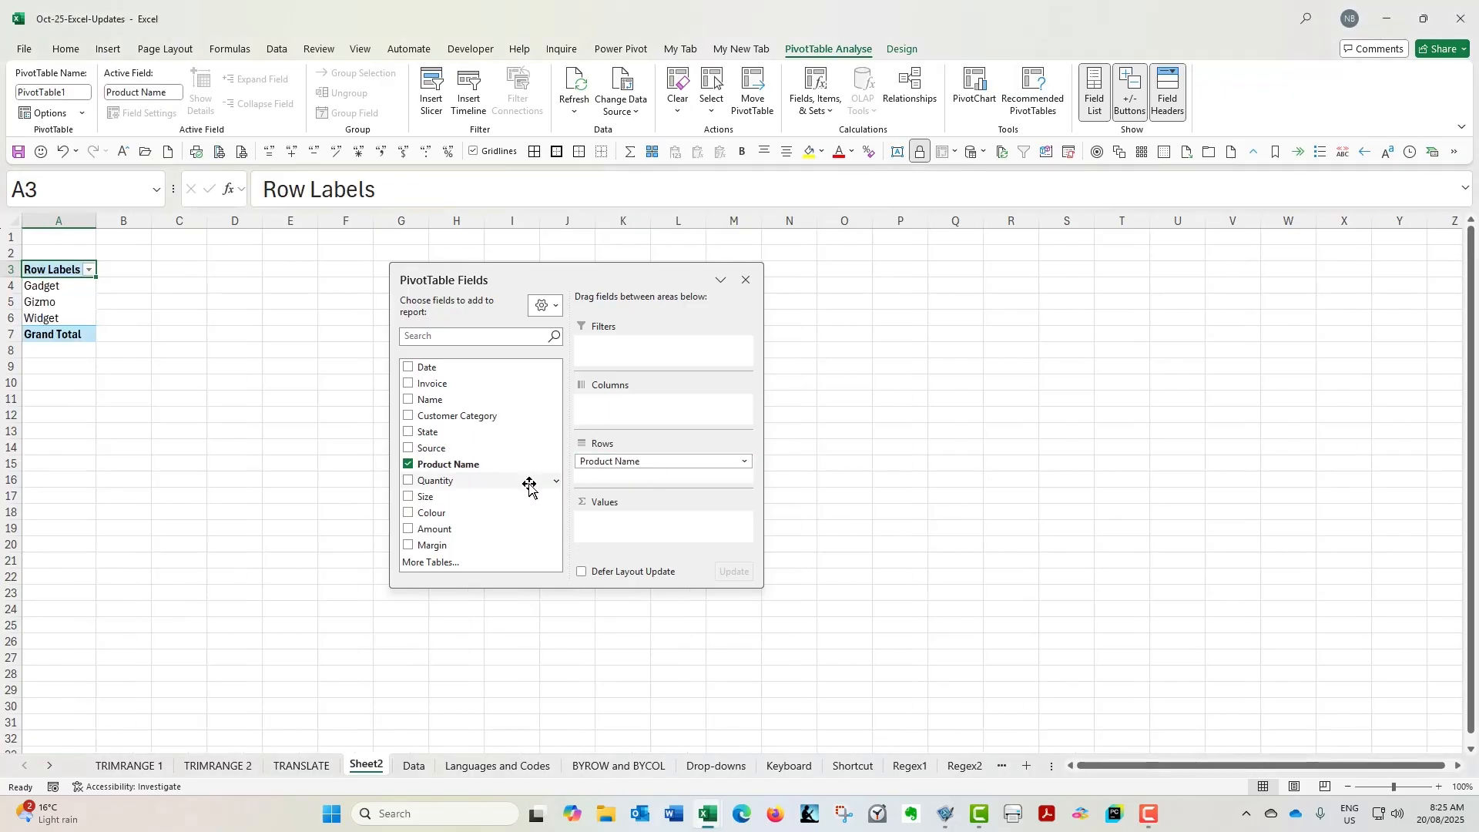
{"action": "left_click_drag", "start_coordinate": [477, 532], "coordinate": [654, 532]}
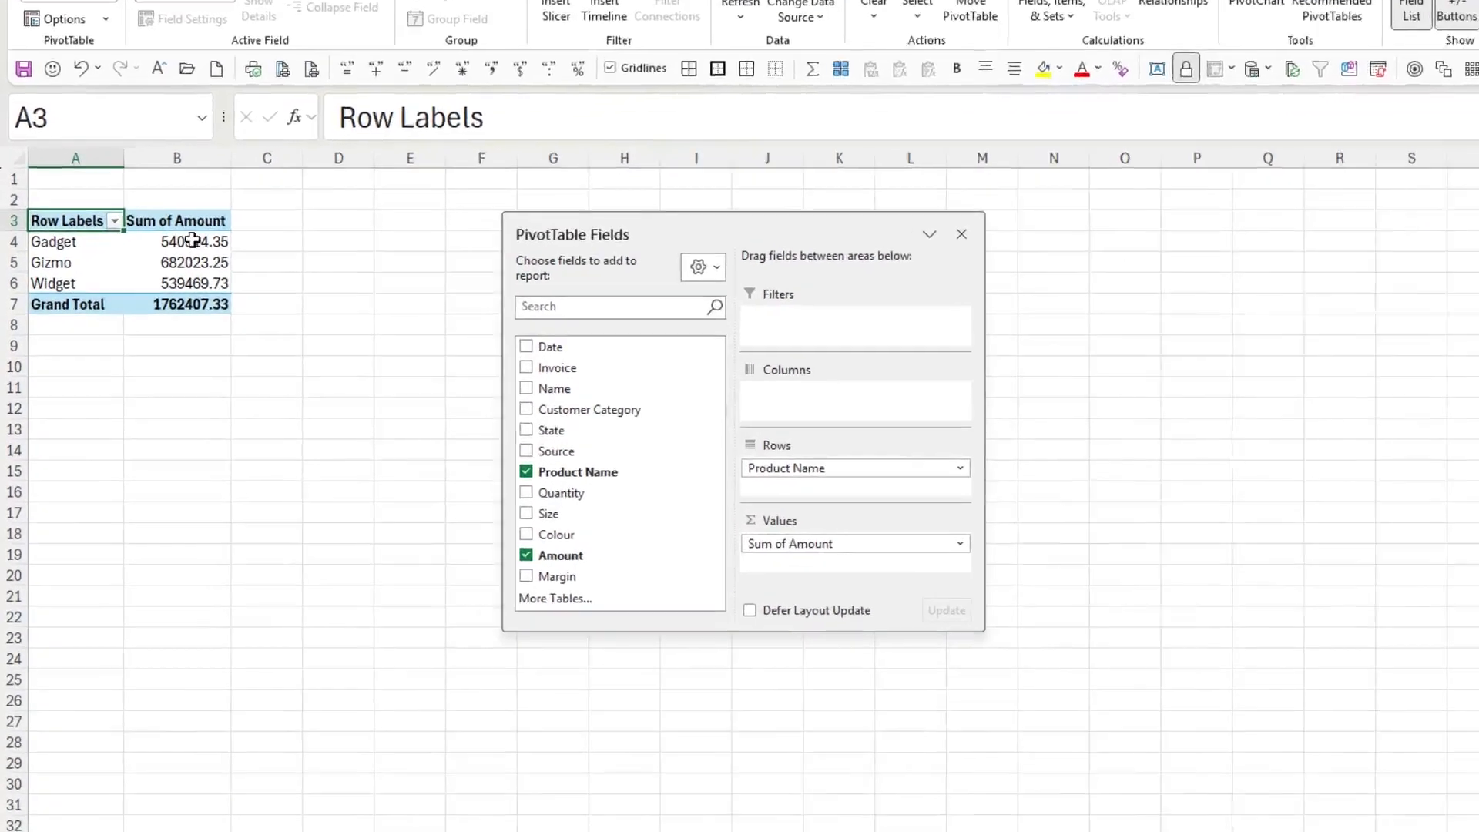
{"action": "left_click_drag", "start_coordinate": [154, 286], "coordinate": [154, 317]}
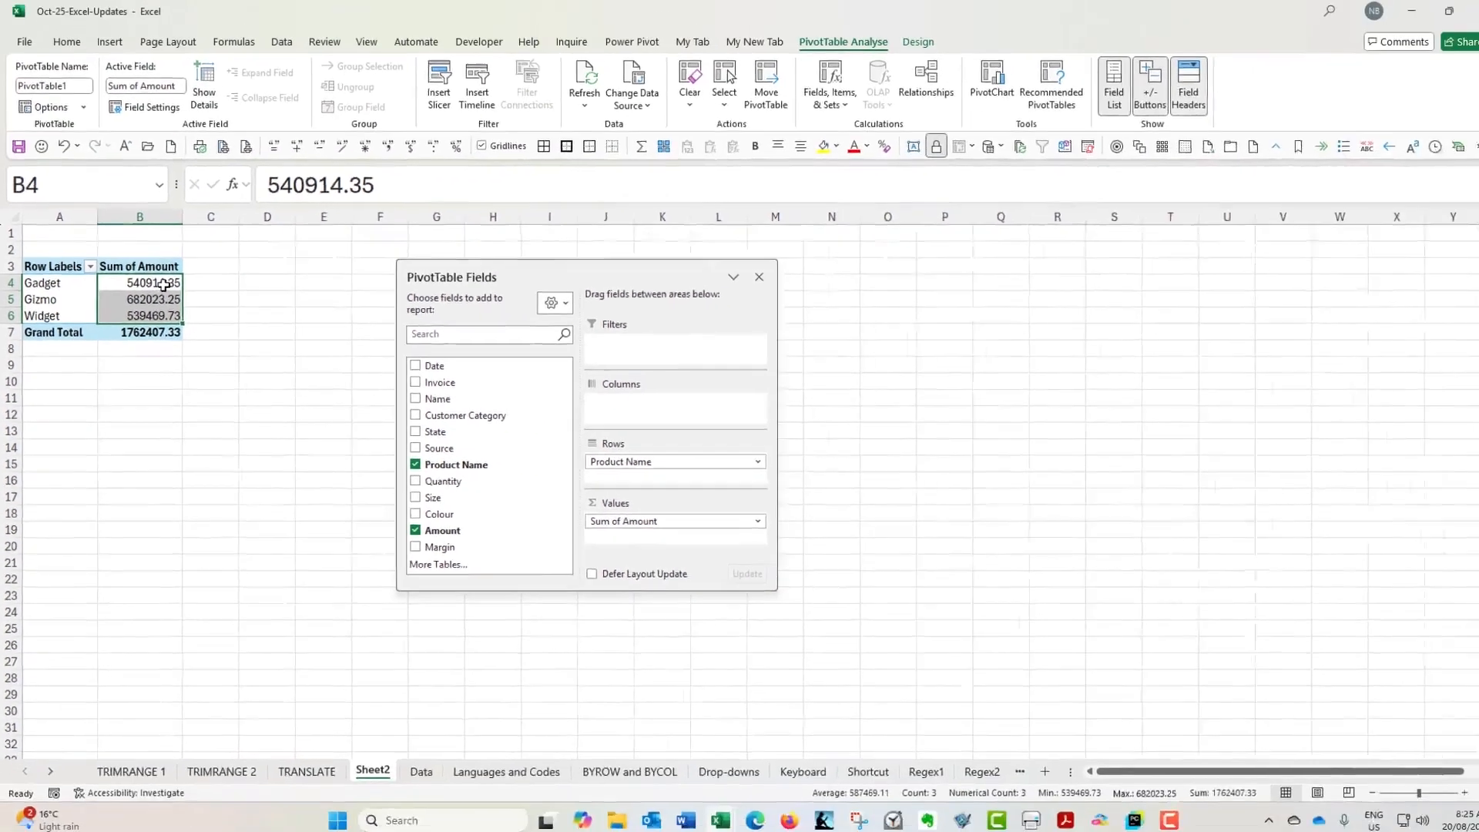
{"action": "left_click", "coordinate": [262, 148]}
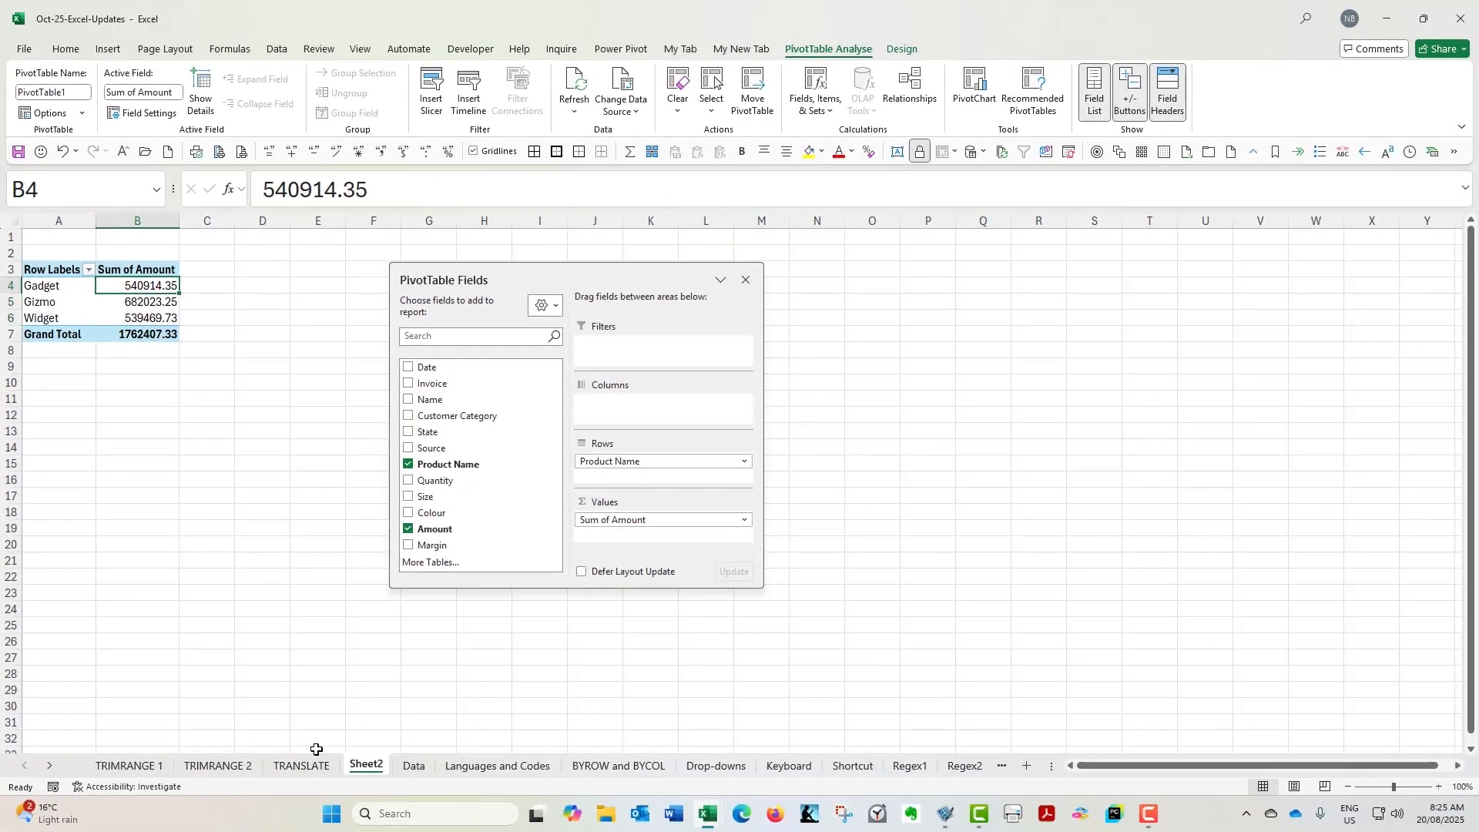
Select all data cells in the Amount column of the Data sheet's table
{"action": "left_click", "coordinate": [412, 767]}
{"action": "left_click", "coordinate": [707, 366]}
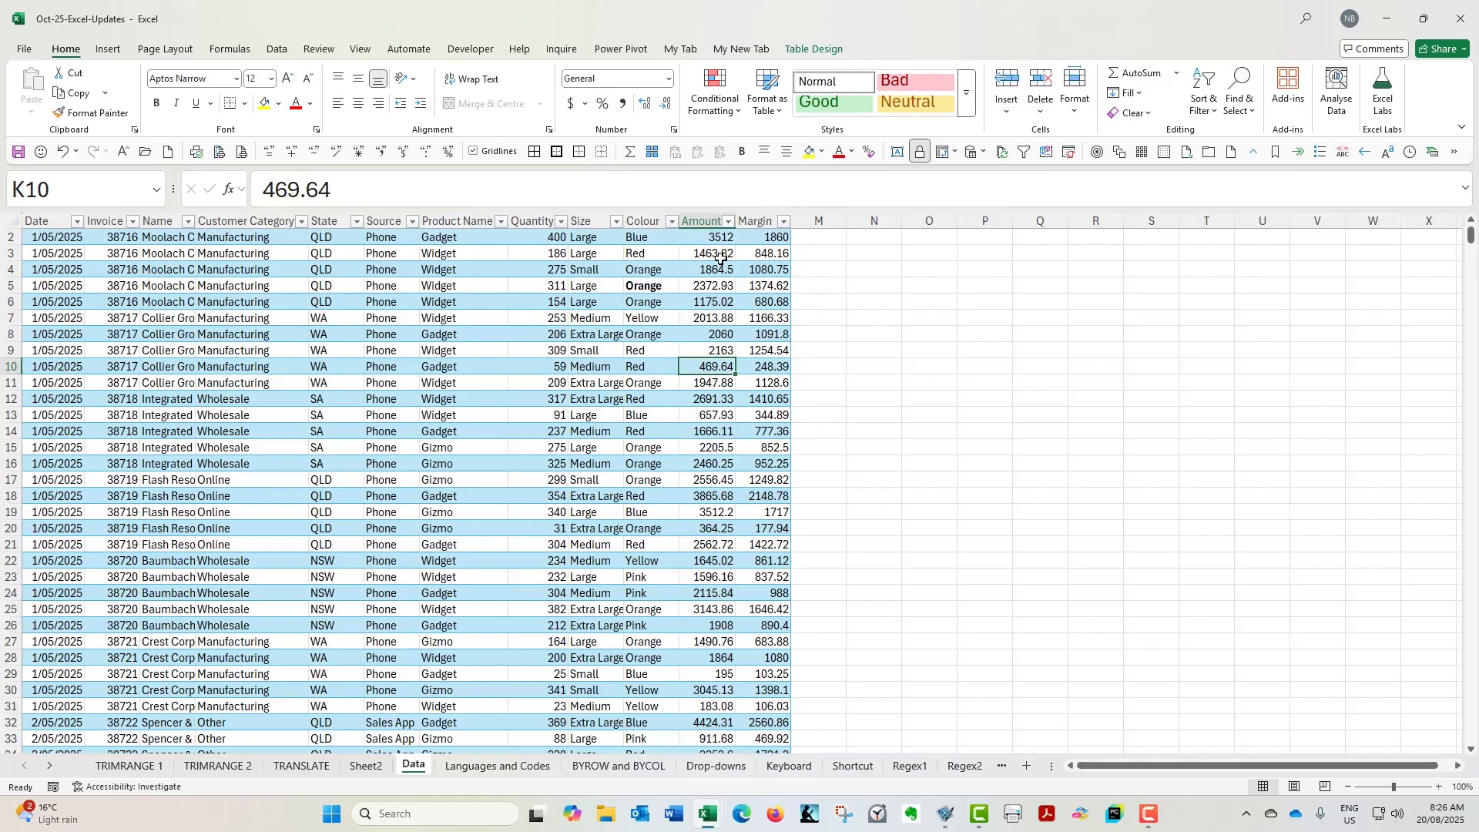
{"action": "left_click", "coordinate": [699, 211]}
{"action": "key", "text": "ctrl+space"}
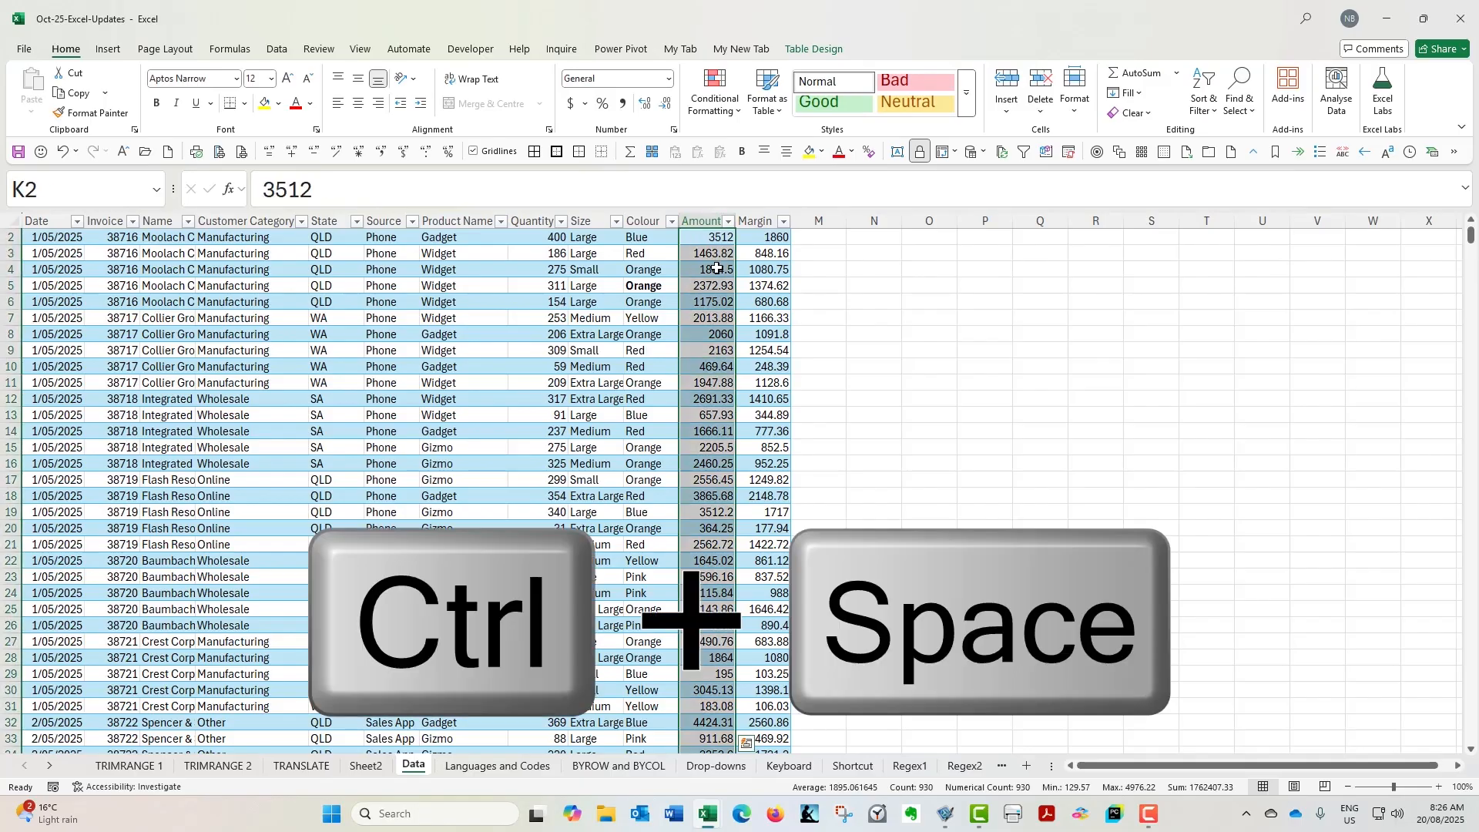
{"action": "left_click", "coordinate": [699, 319]}
{"action": "key", "text": "ctrl+space"}
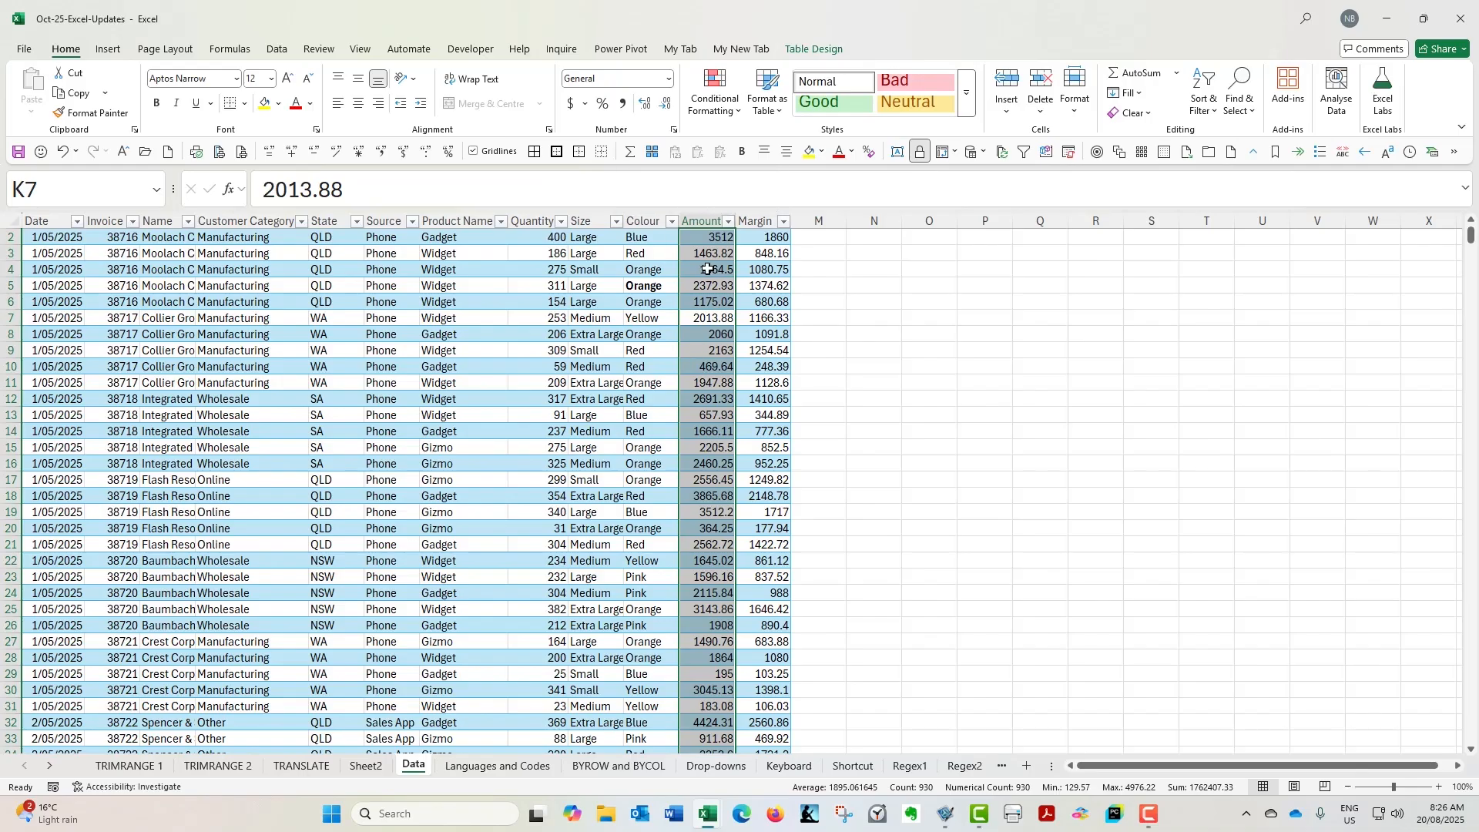
Format the selected Amount values as Number with a 1000 separator and 0 decimal places, and check cells in the reformatted column
{"action": "right_click", "coordinate": [702, 318]}
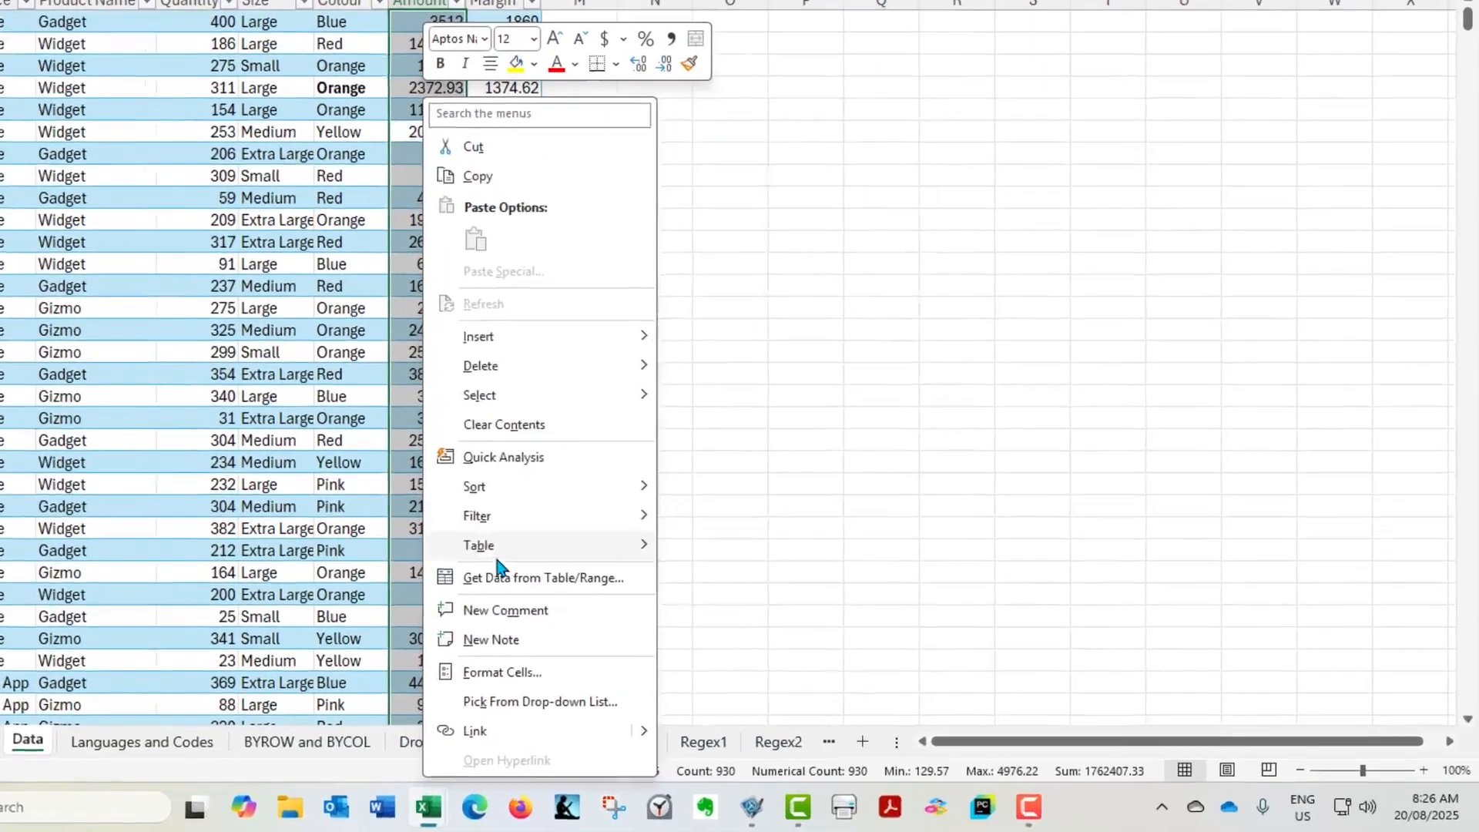
{"action": "left_click", "coordinate": [483, 665]}
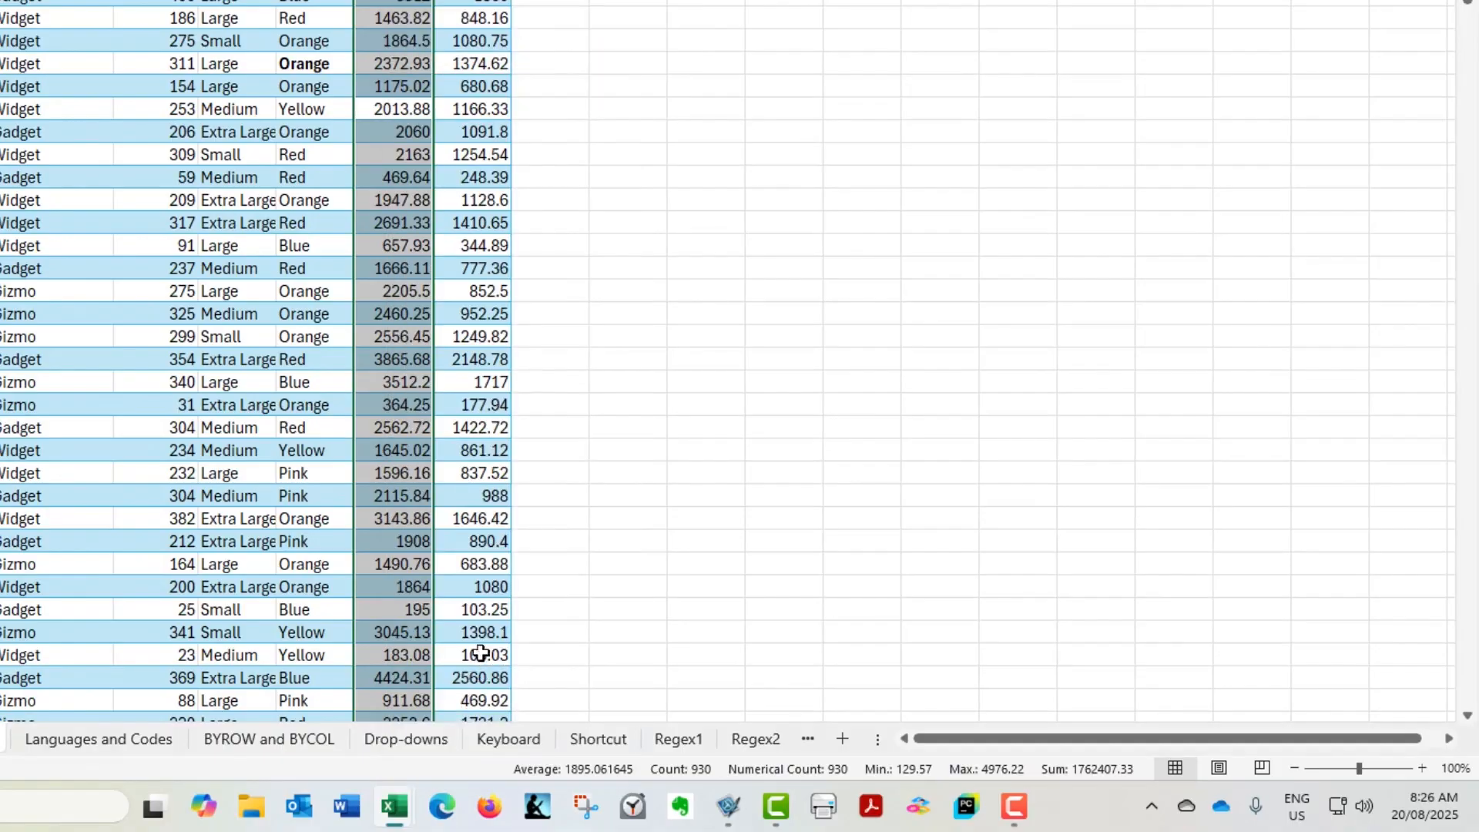
{"action": "left_click", "coordinate": [246, 364]}
{"action": "left_click", "coordinate": [356, 422]}
{"action": "left_click", "coordinate": [499, 400]}
{"action": "left_click", "coordinate": [499, 400]}
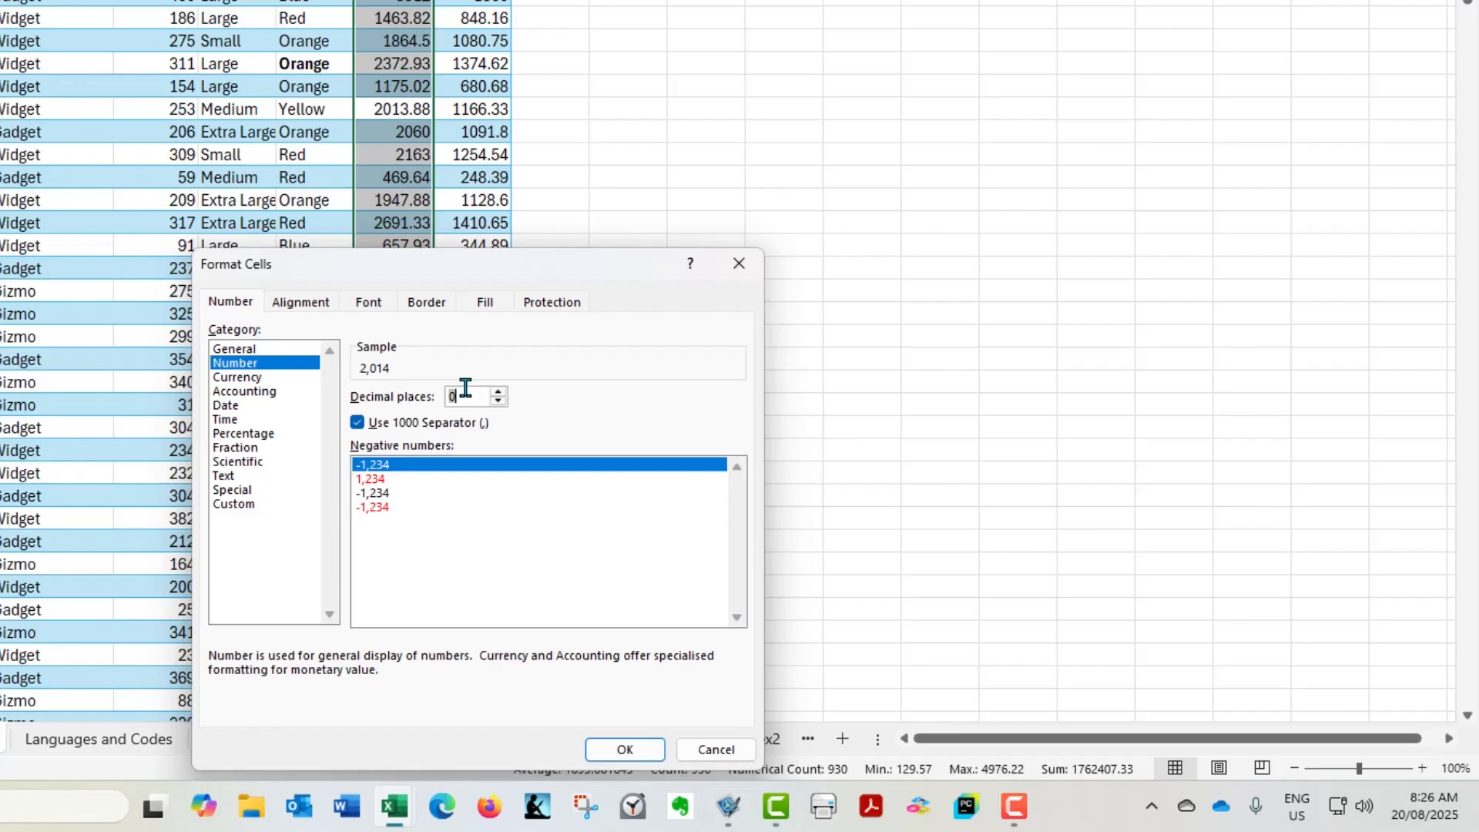
{"action": "left_click", "coordinate": [624, 749]}
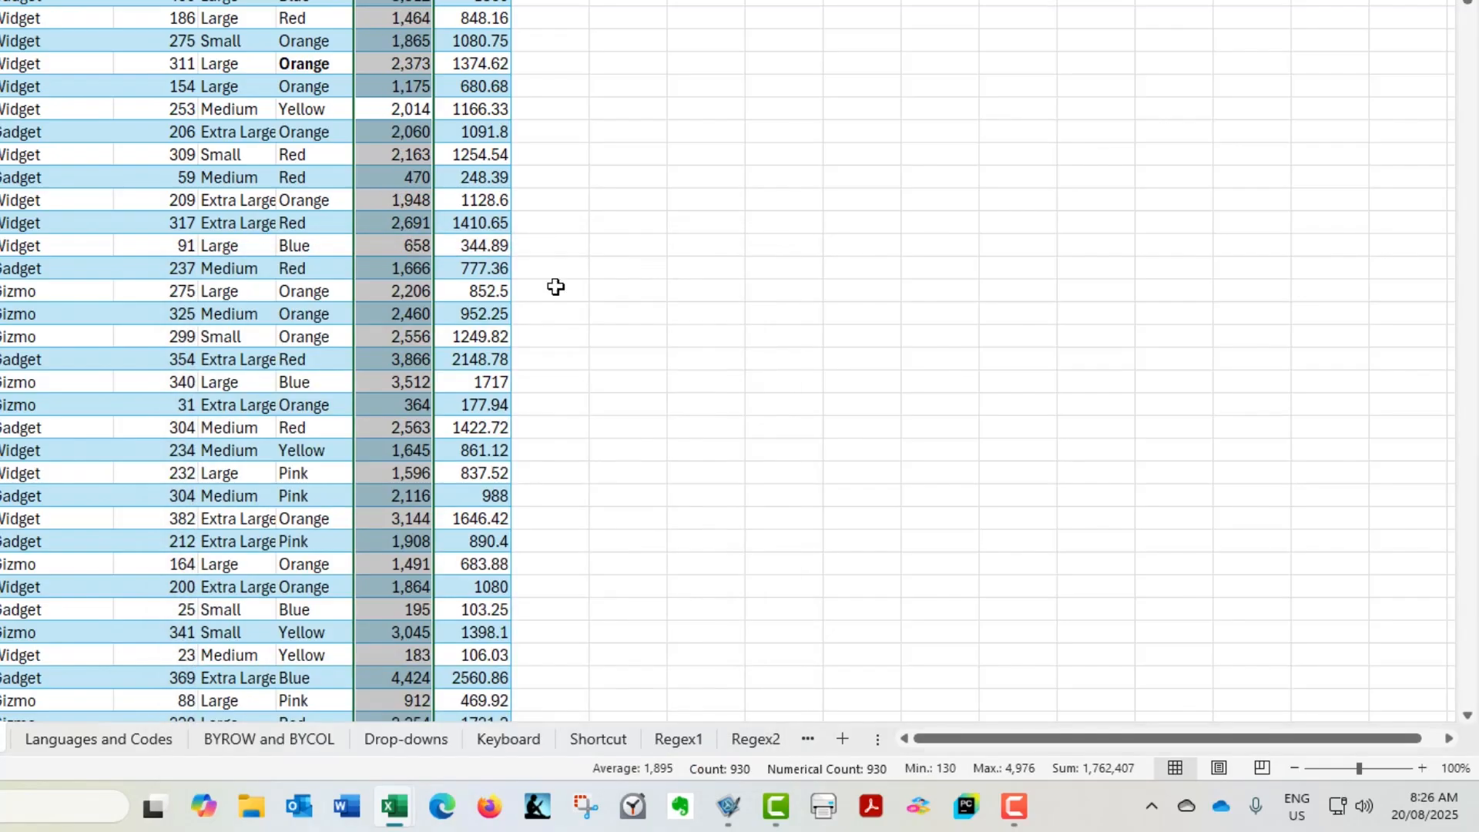
{"action": "left_click", "coordinate": [406, 87]}
{"action": "left_click", "coordinate": [459, 177]}
{"action": "left_click", "coordinate": [464, 111]}
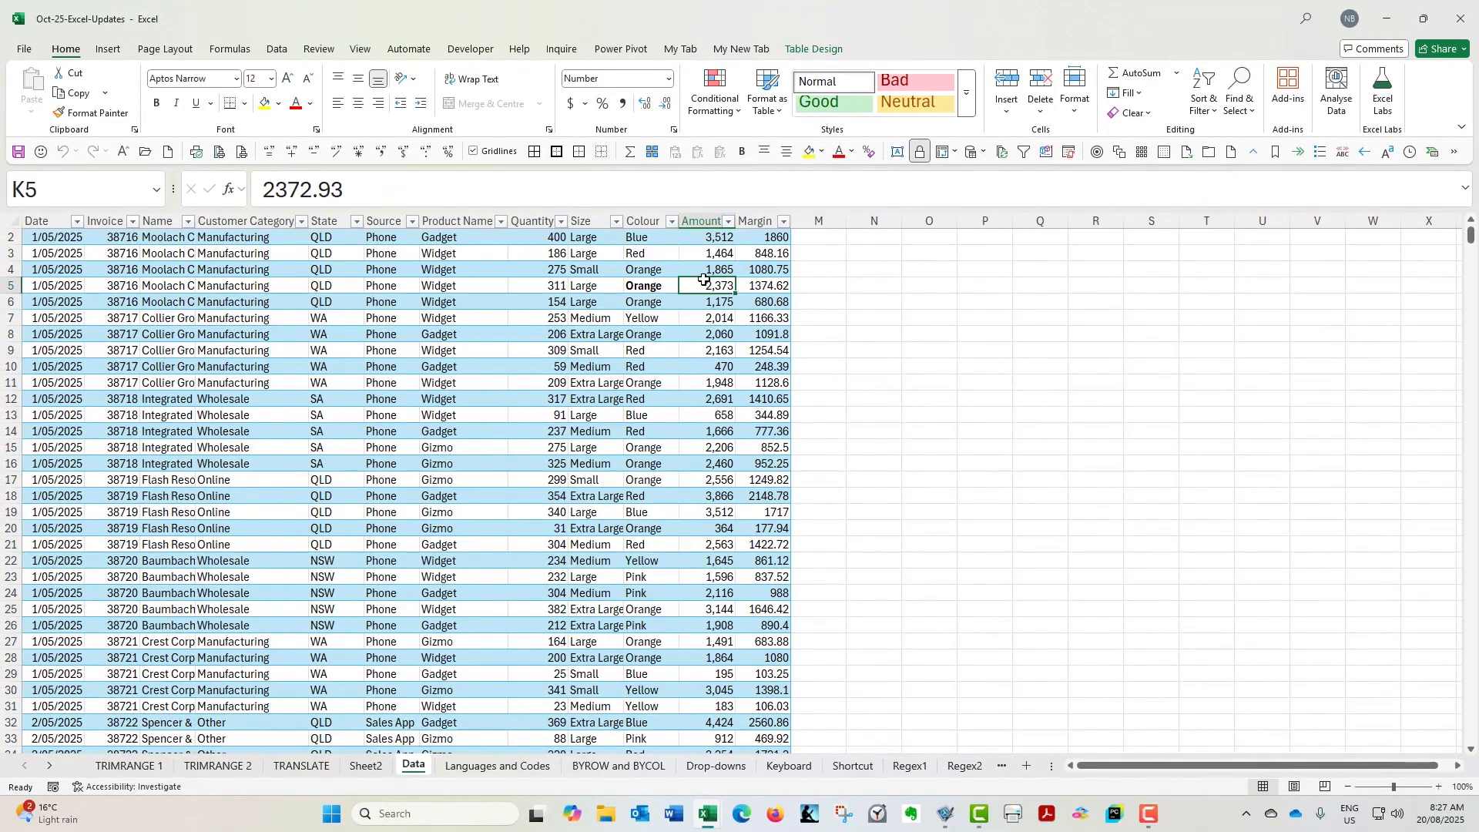
Refresh the existing PivotTable on Sheet2
{"action": "left_click", "coordinate": [371, 767]}
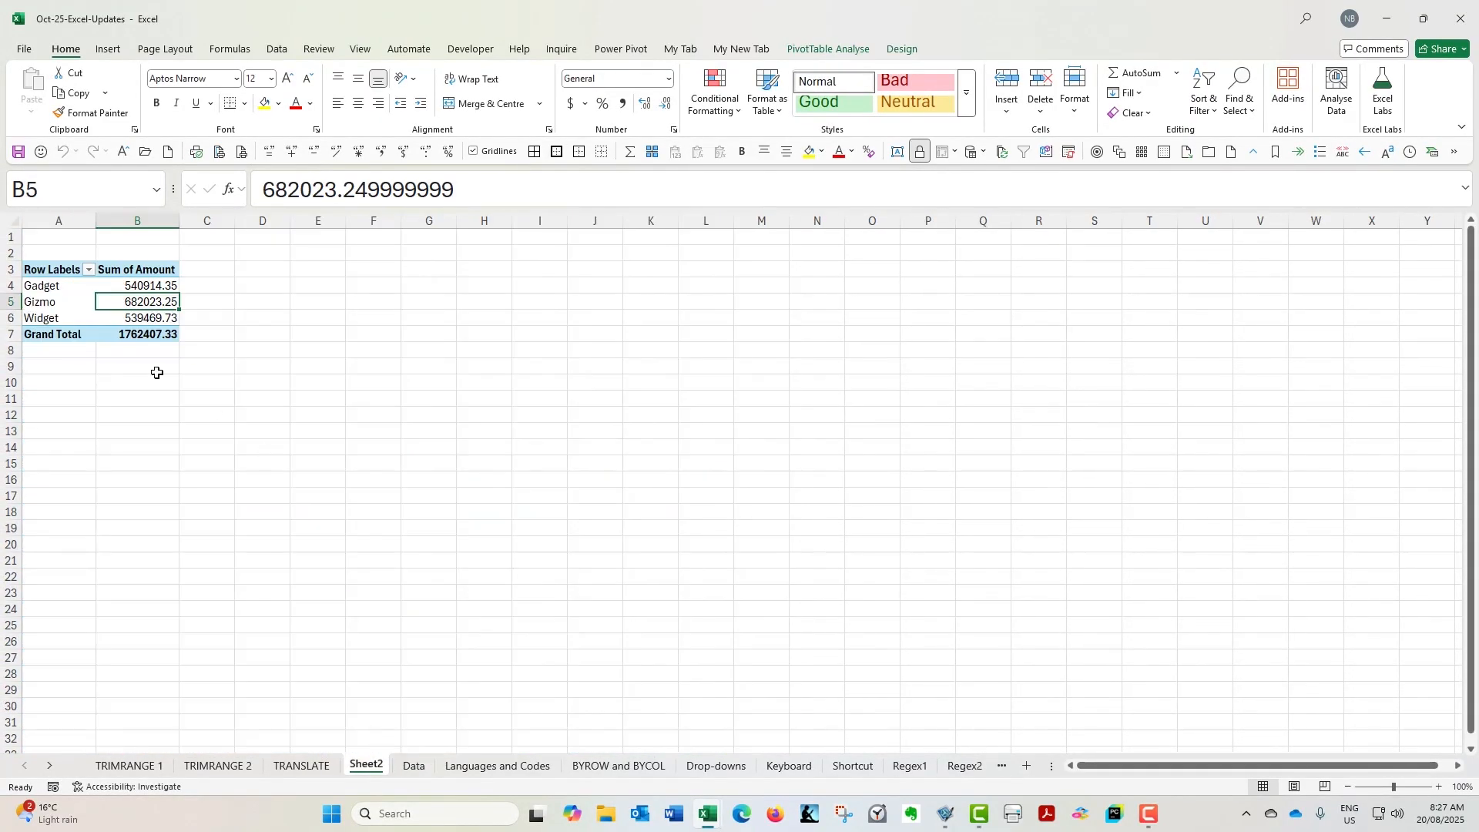
{"action": "right_click", "coordinate": [123, 304]}
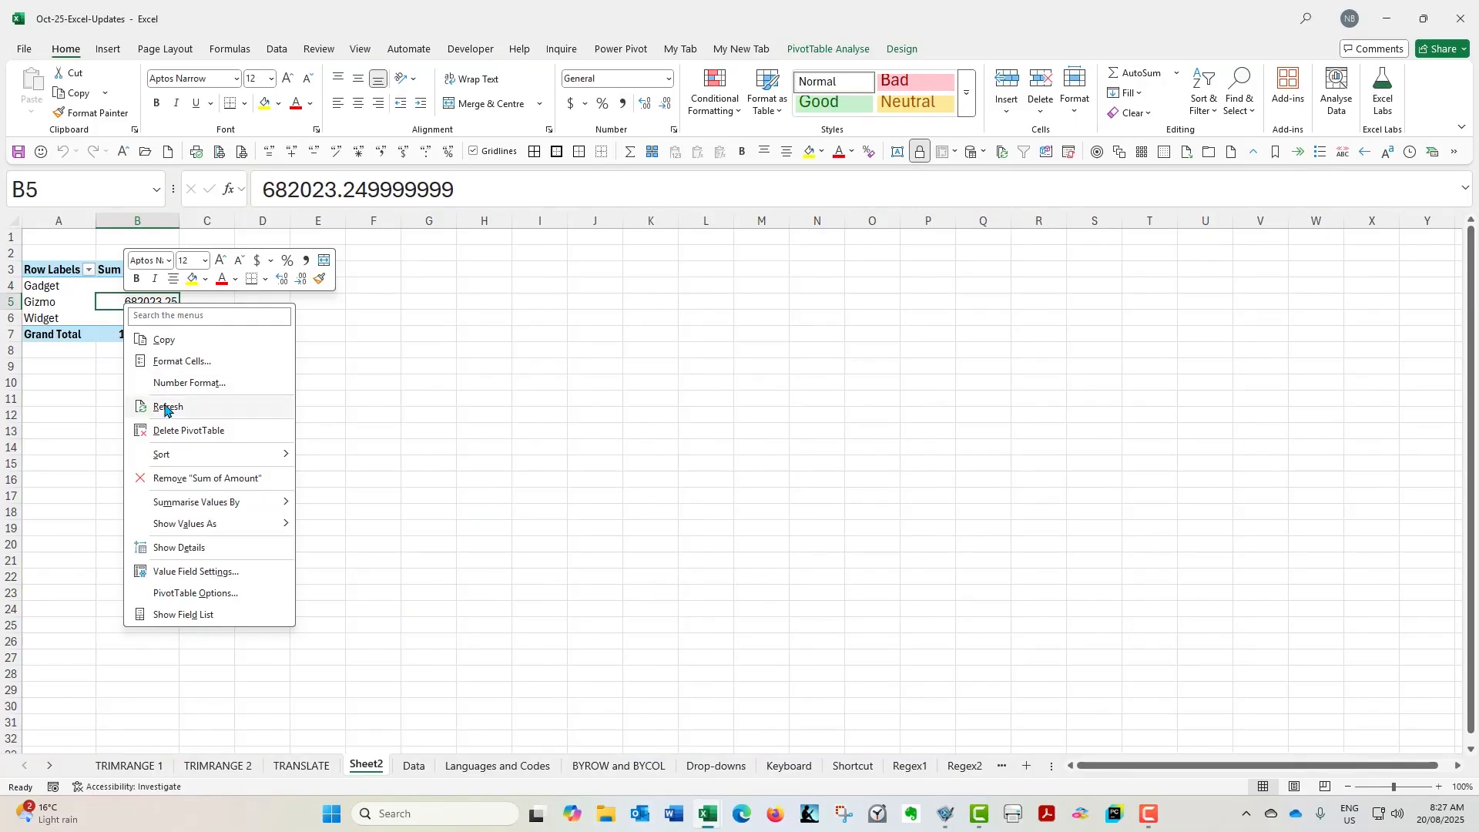
{"action": "left_click", "coordinate": [135, 402]}
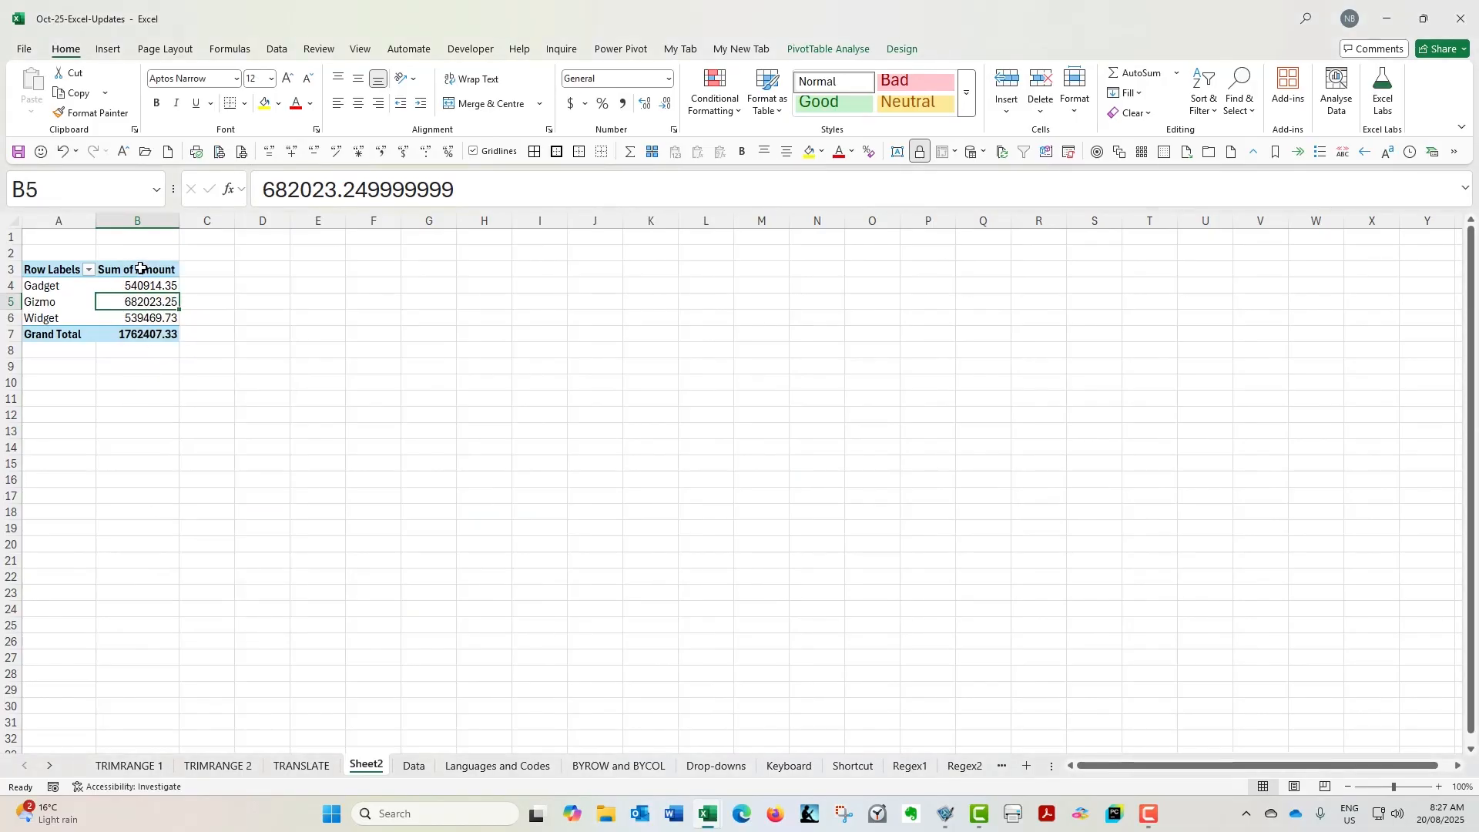
Insert another PivotTable from tblSales on a new worksheet, with Product Name in rows and the sum of Amount as values
{"action": "left_click", "coordinate": [413, 764]}
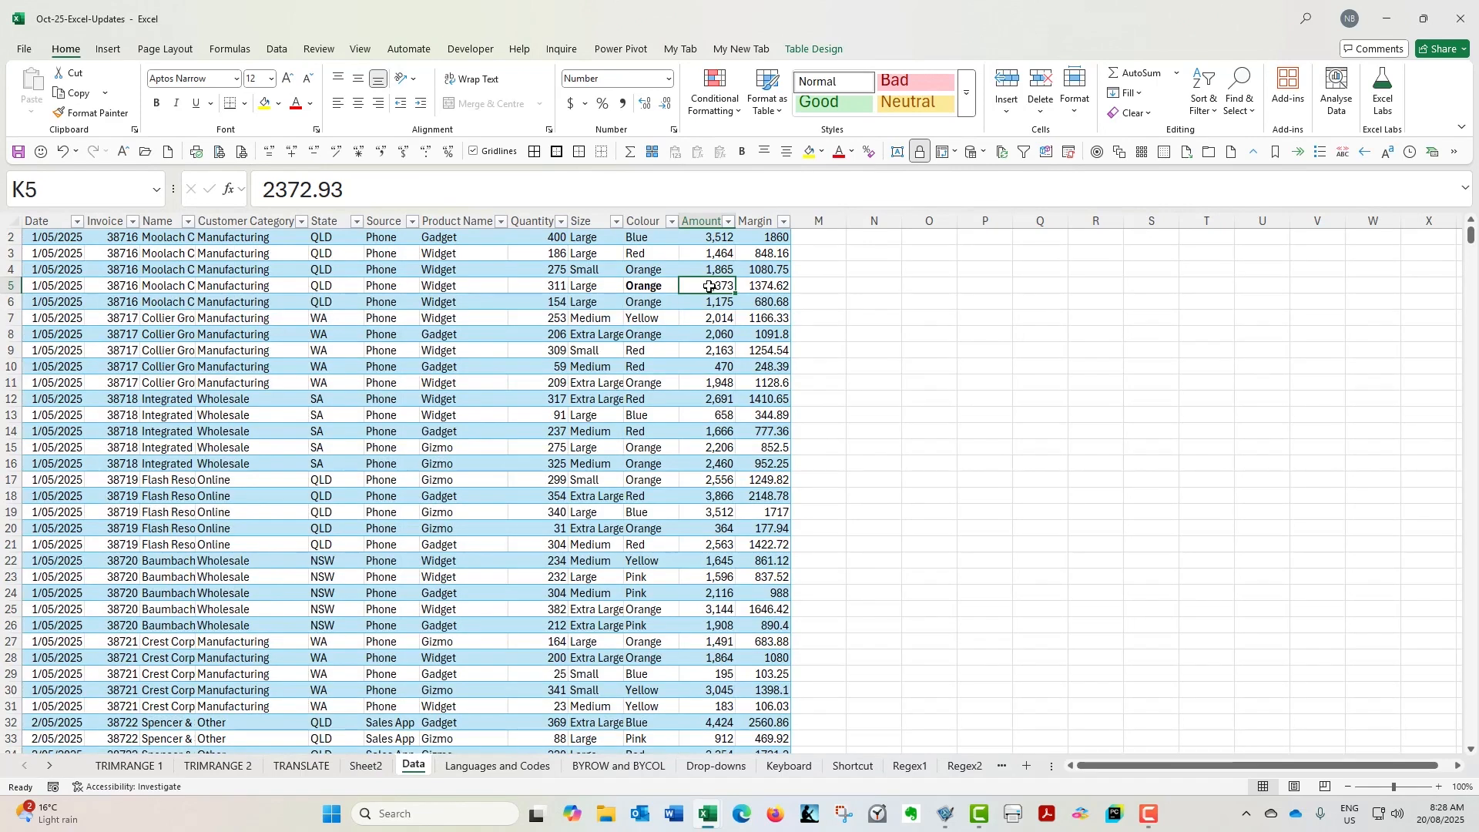
{"action": "left_click", "coordinate": [122, 52]}
{"action": "left_click", "coordinate": [38, 86]}
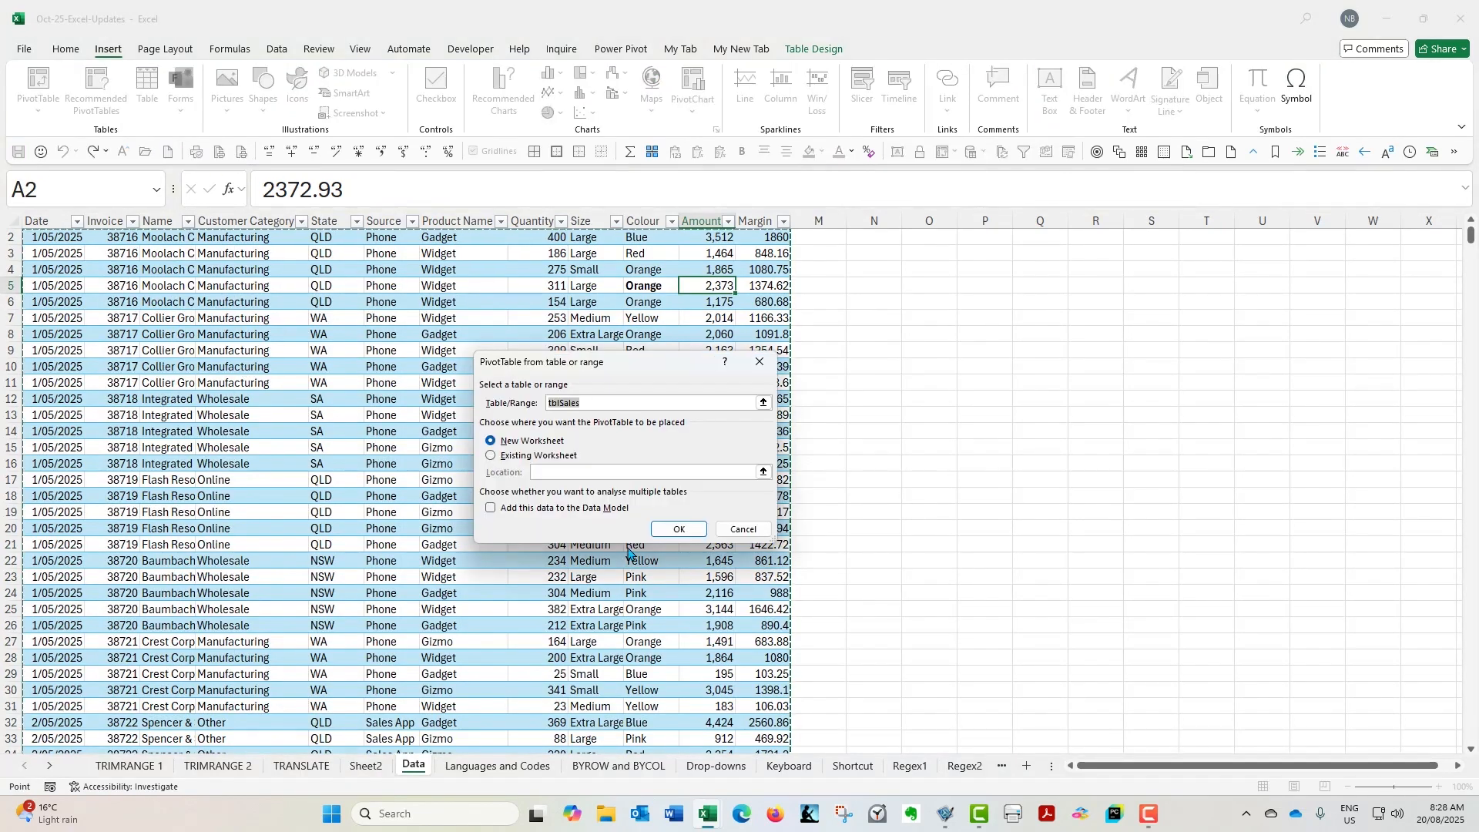
{"action": "left_click", "coordinate": [678, 529]}
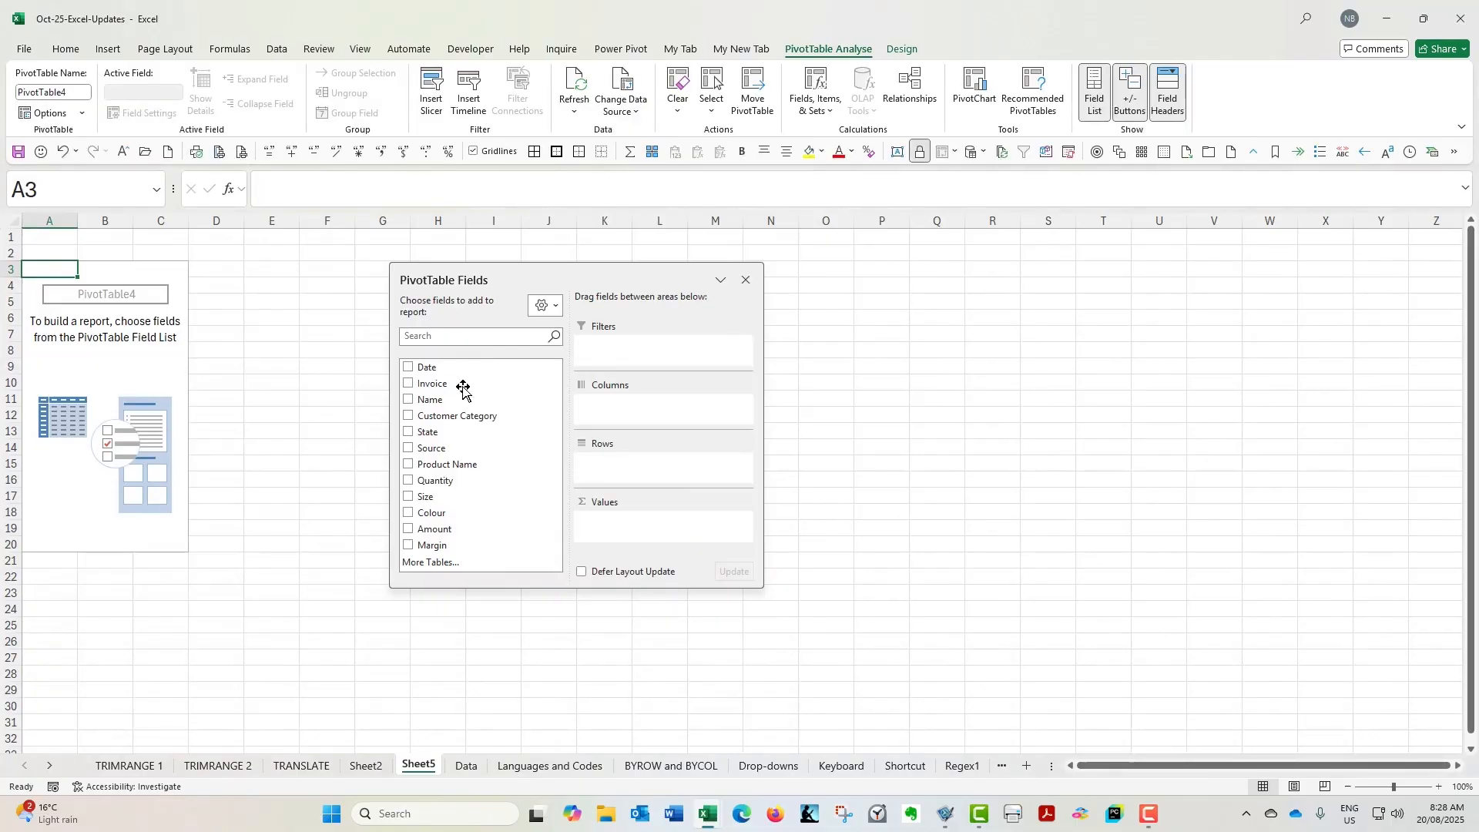
{"action": "left_click_drag", "start_coordinate": [473, 465], "coordinate": [600, 471]}
{"action": "left_click_drag", "start_coordinate": [472, 529], "coordinate": [616, 520]}
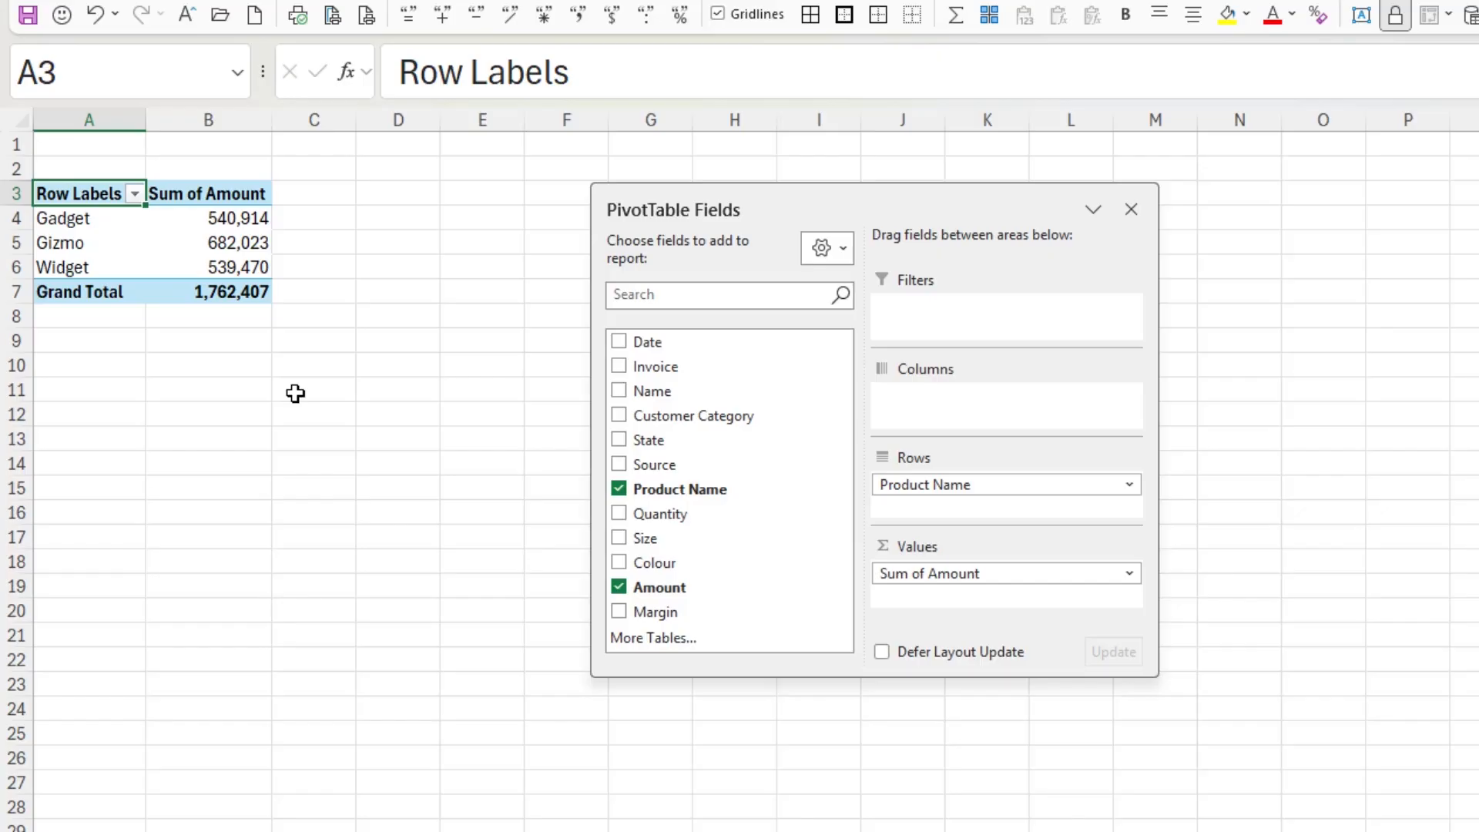
Check the Gizmo amount in the new PivotTable and go to the BYROW and BYCOL sheet
{"action": "left_click", "coordinate": [241, 243]}
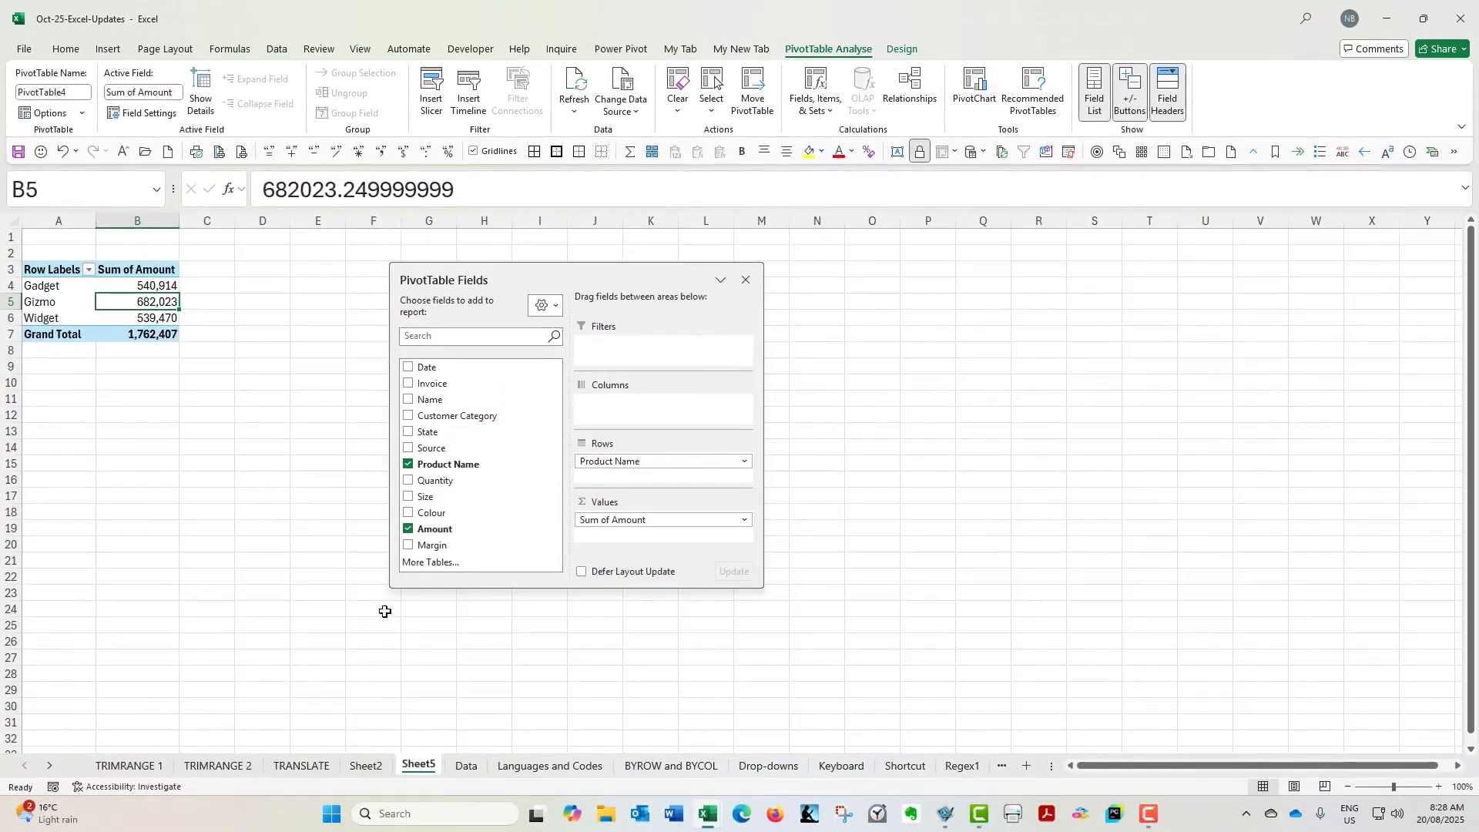
{"action": "left_click", "coordinate": [678, 765]}
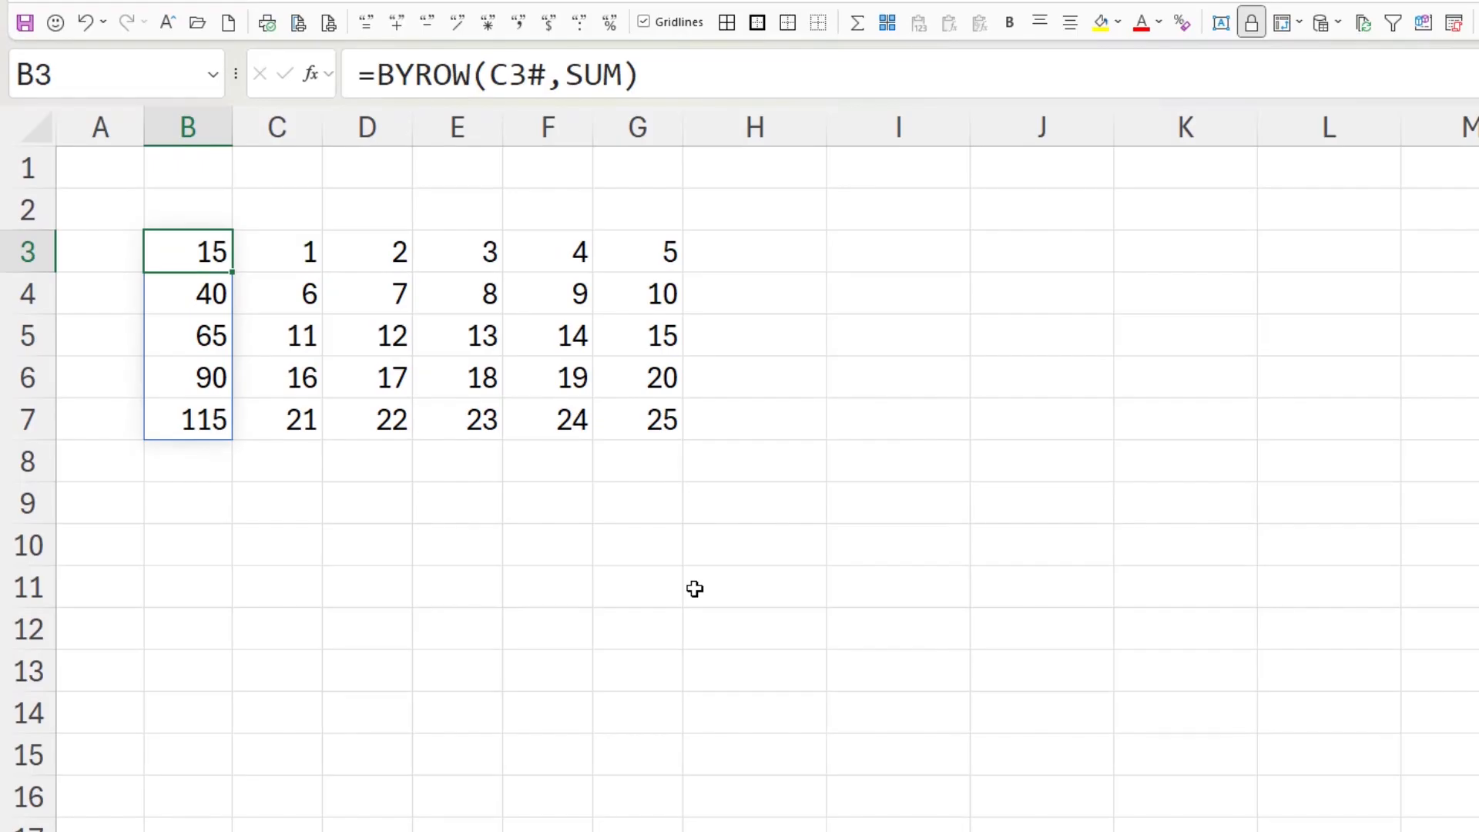
{"action": "left_click", "coordinate": [277, 218]}
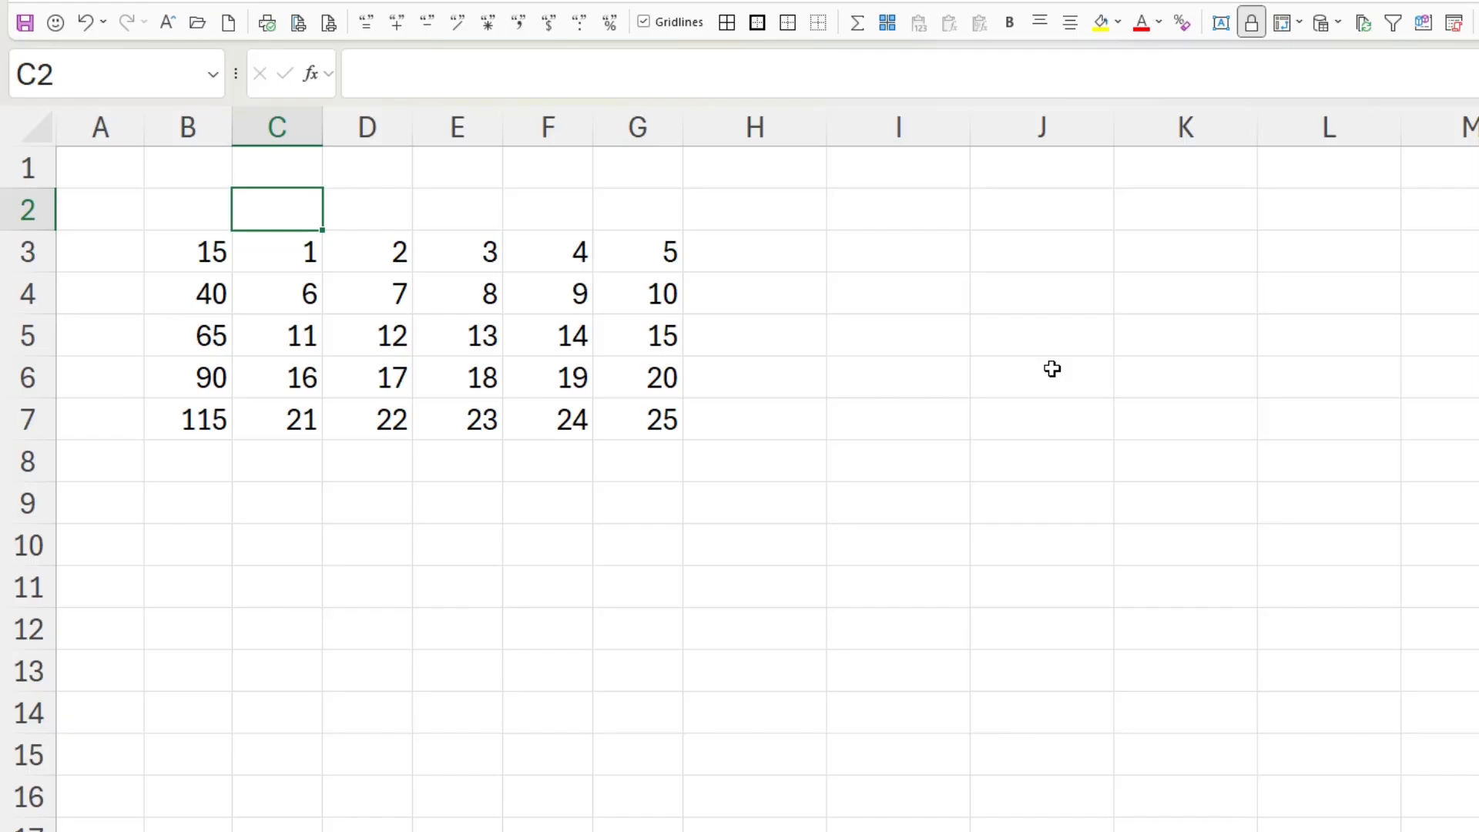
{"action": "type", "text": "=by"}
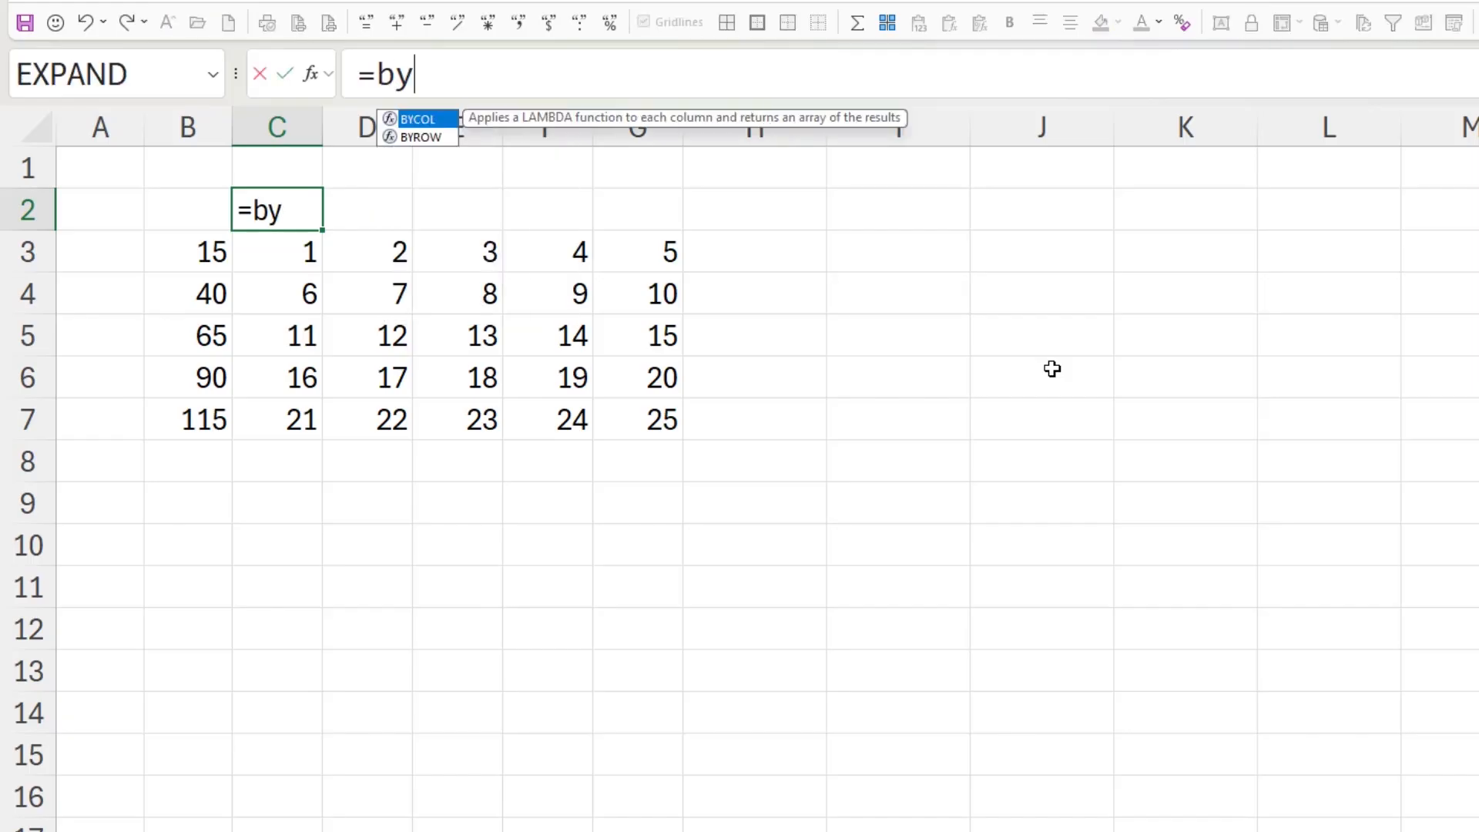
{"action": "key", "text": "Tab"}
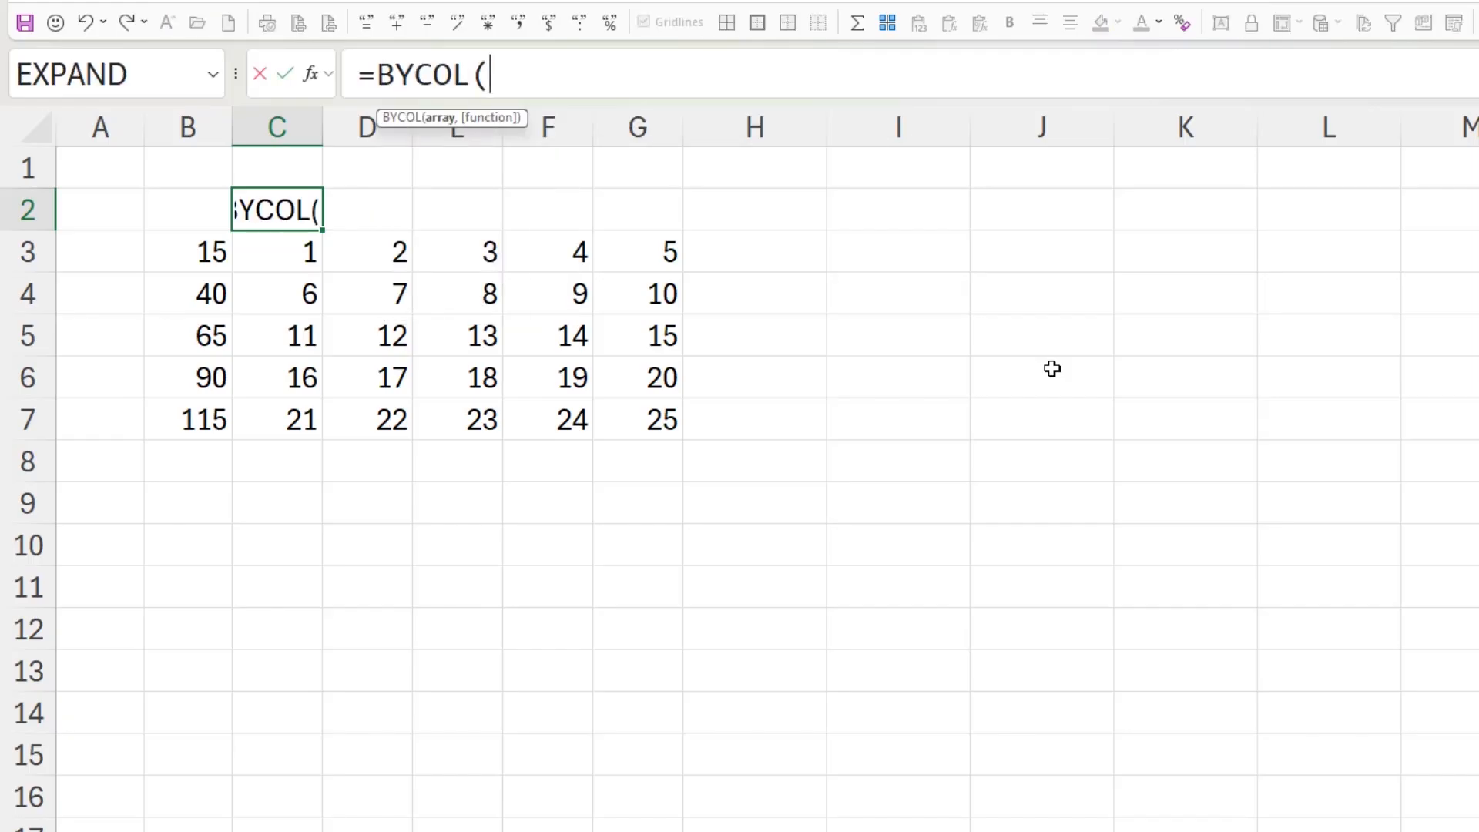
{"action": "left_click", "coordinate": [291, 257]}
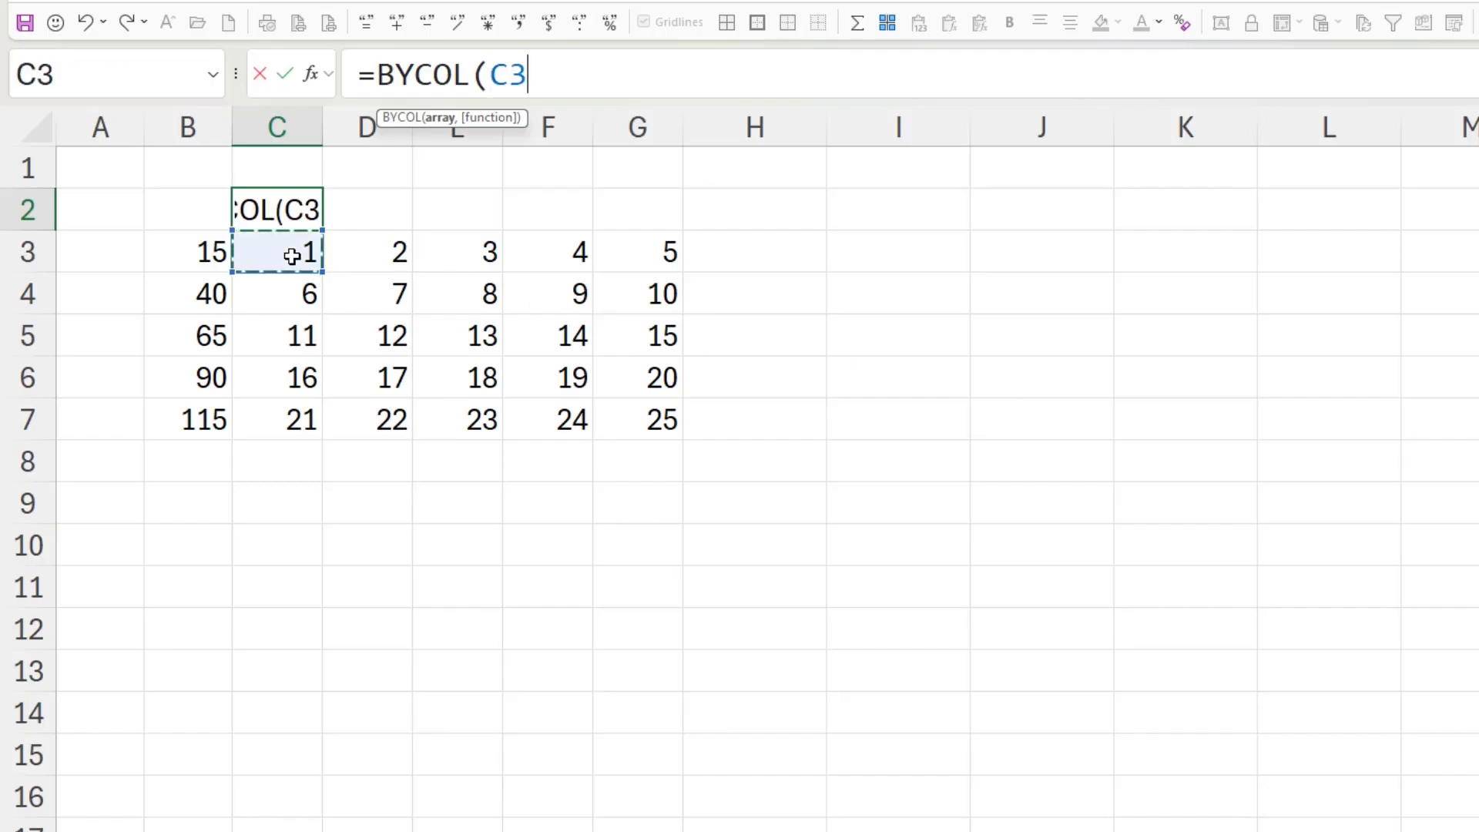
{"action": "type", "text": "#"}
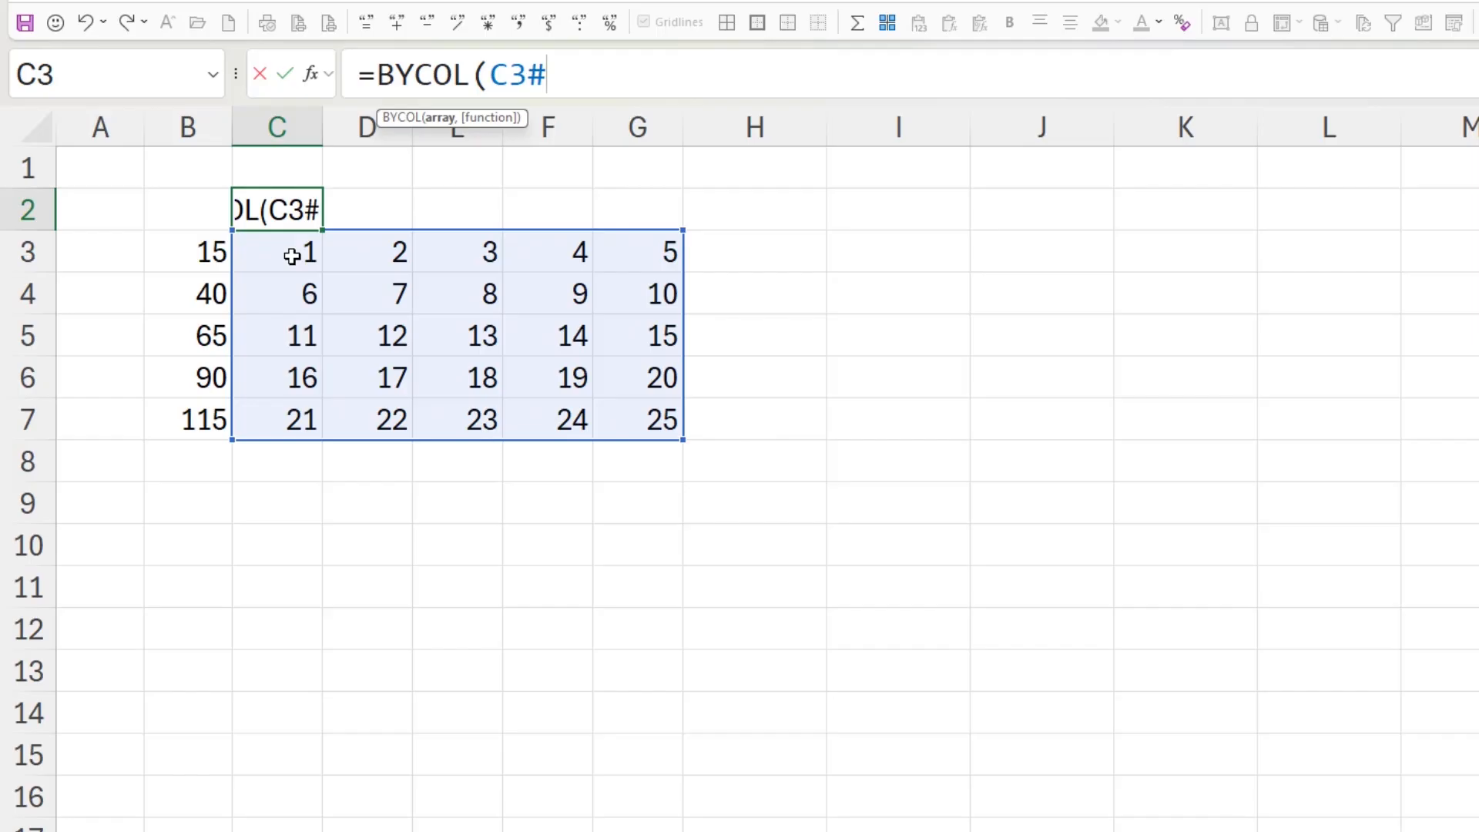
{"action": "key", "text": "Escape"}
Examine the SEQUENCE formula in C3 and how it carries through the spilled cells diagonally down to G7
{"action": "left_click", "coordinate": [292, 254]}
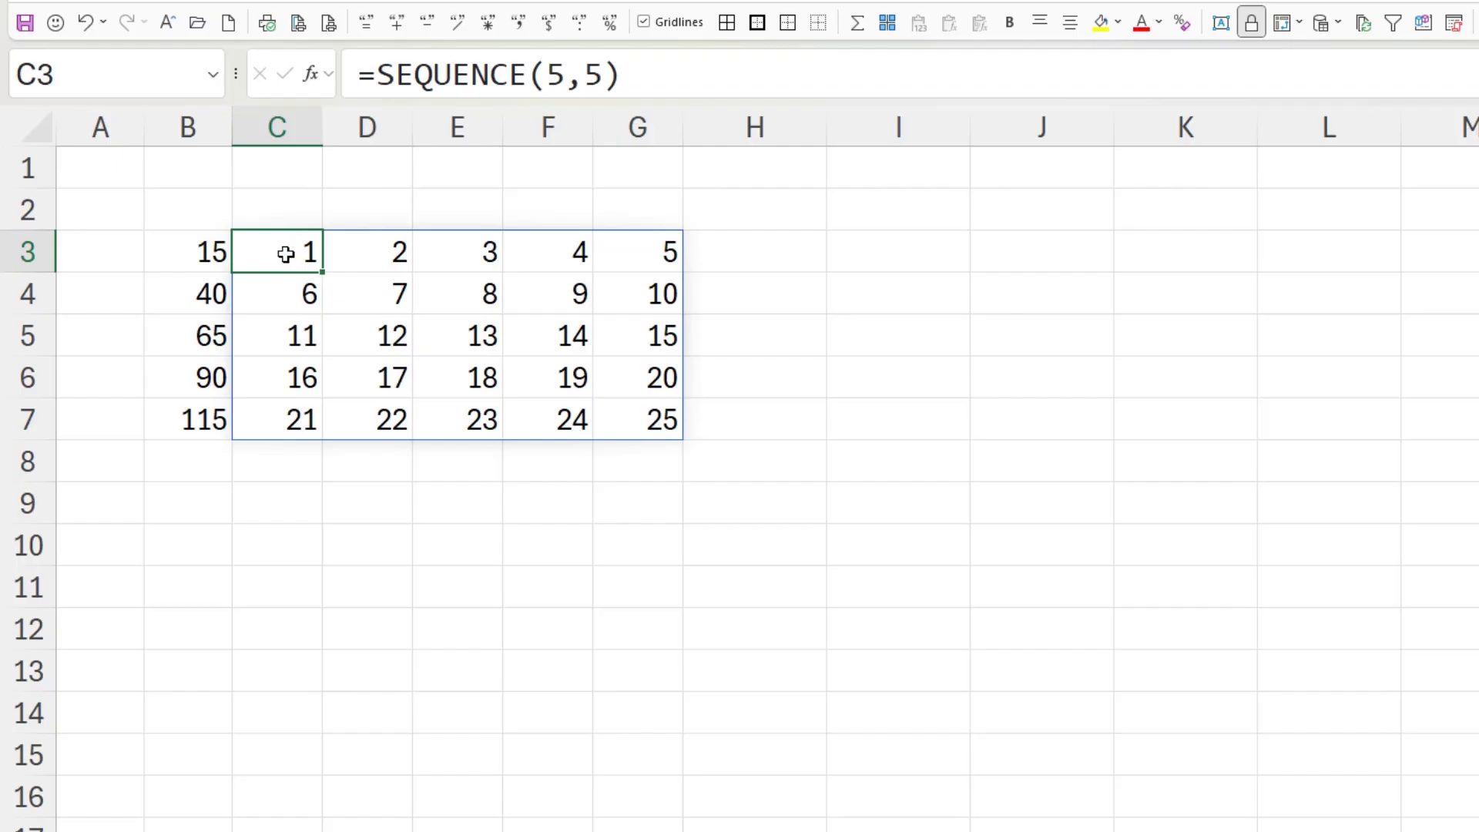
{"action": "left_click", "coordinate": [366, 297]}
{"action": "left_click", "coordinate": [474, 338]}
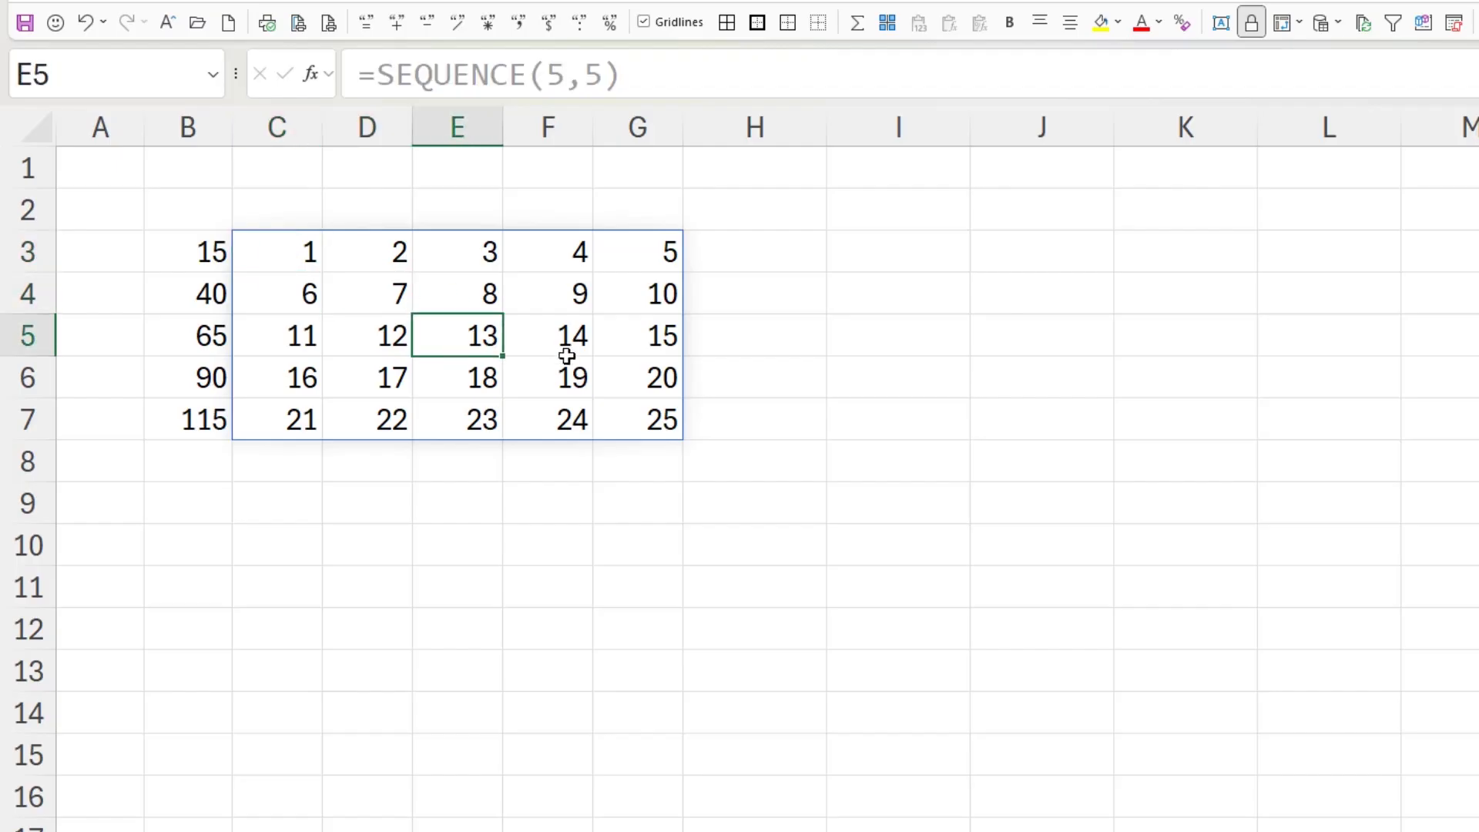
{"action": "left_click", "coordinate": [570, 374]}
{"action": "left_click", "coordinate": [641, 415]}
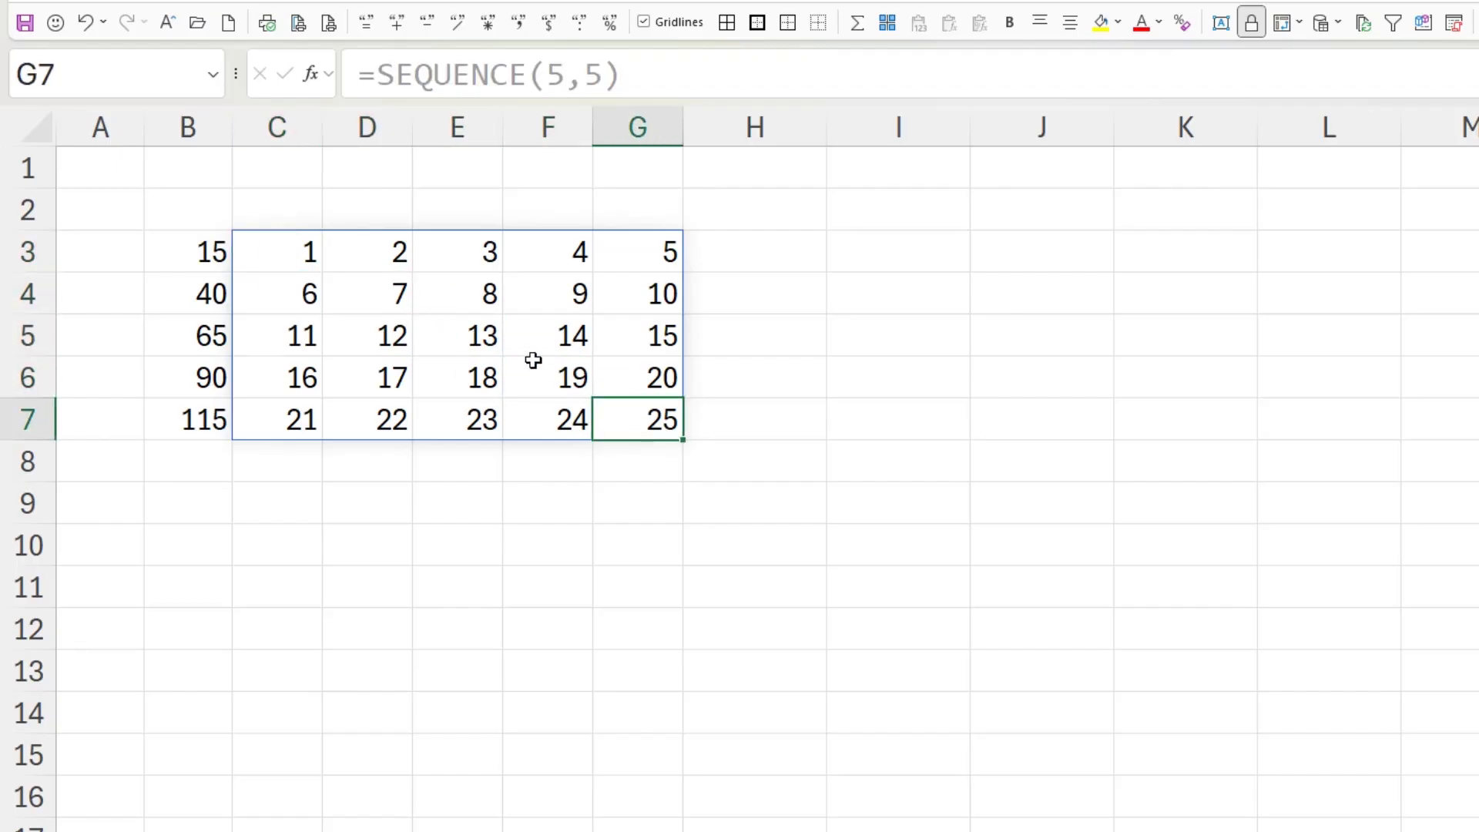
{"action": "left_click", "coordinate": [297, 258]}
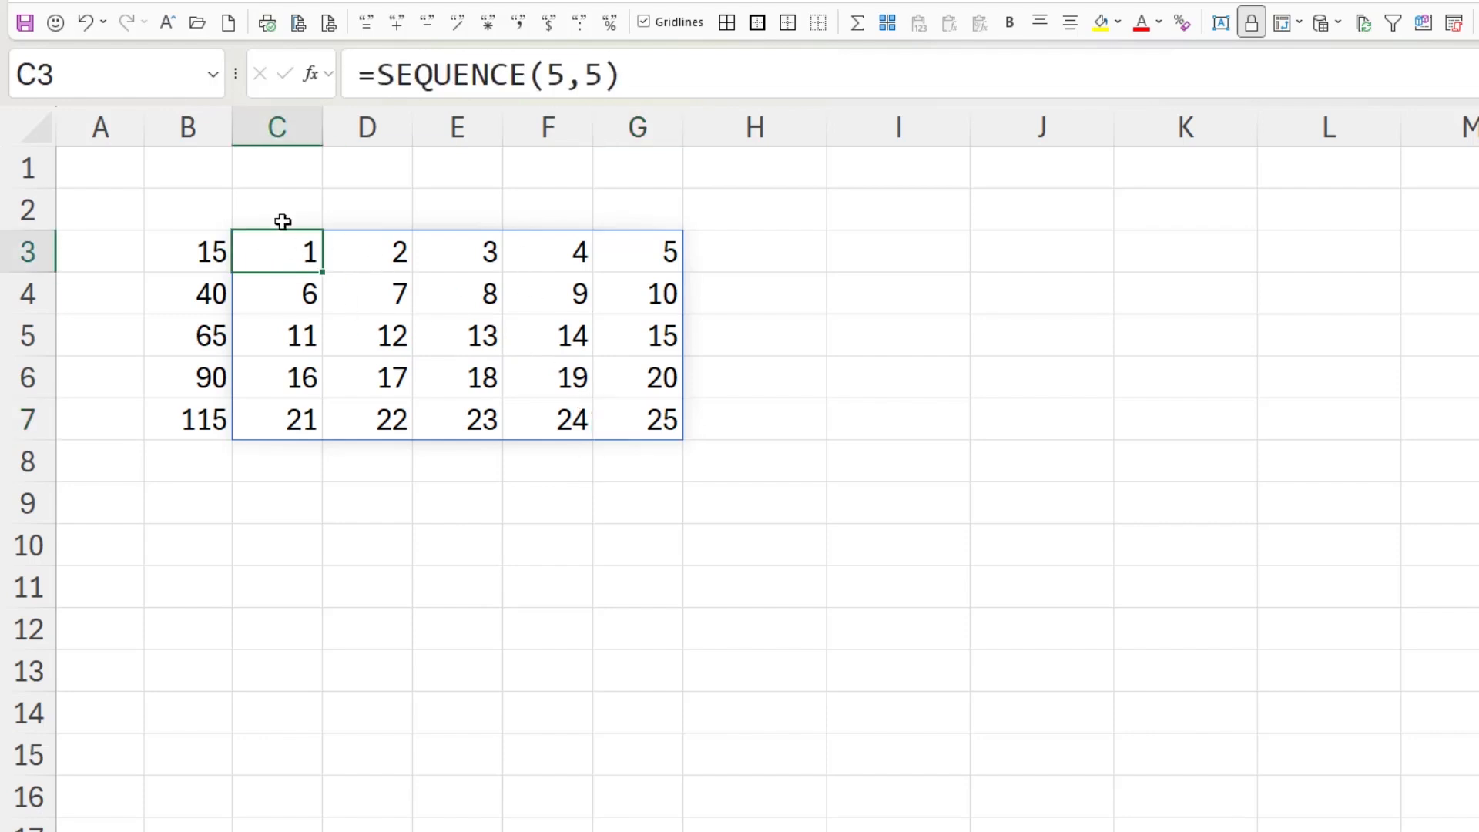
Enter =BYCOL(C3#,LAMBDA(x,SUM(x))) in C2 to total each column of the spilled array
{"action": "left_click", "coordinate": [286, 196]}
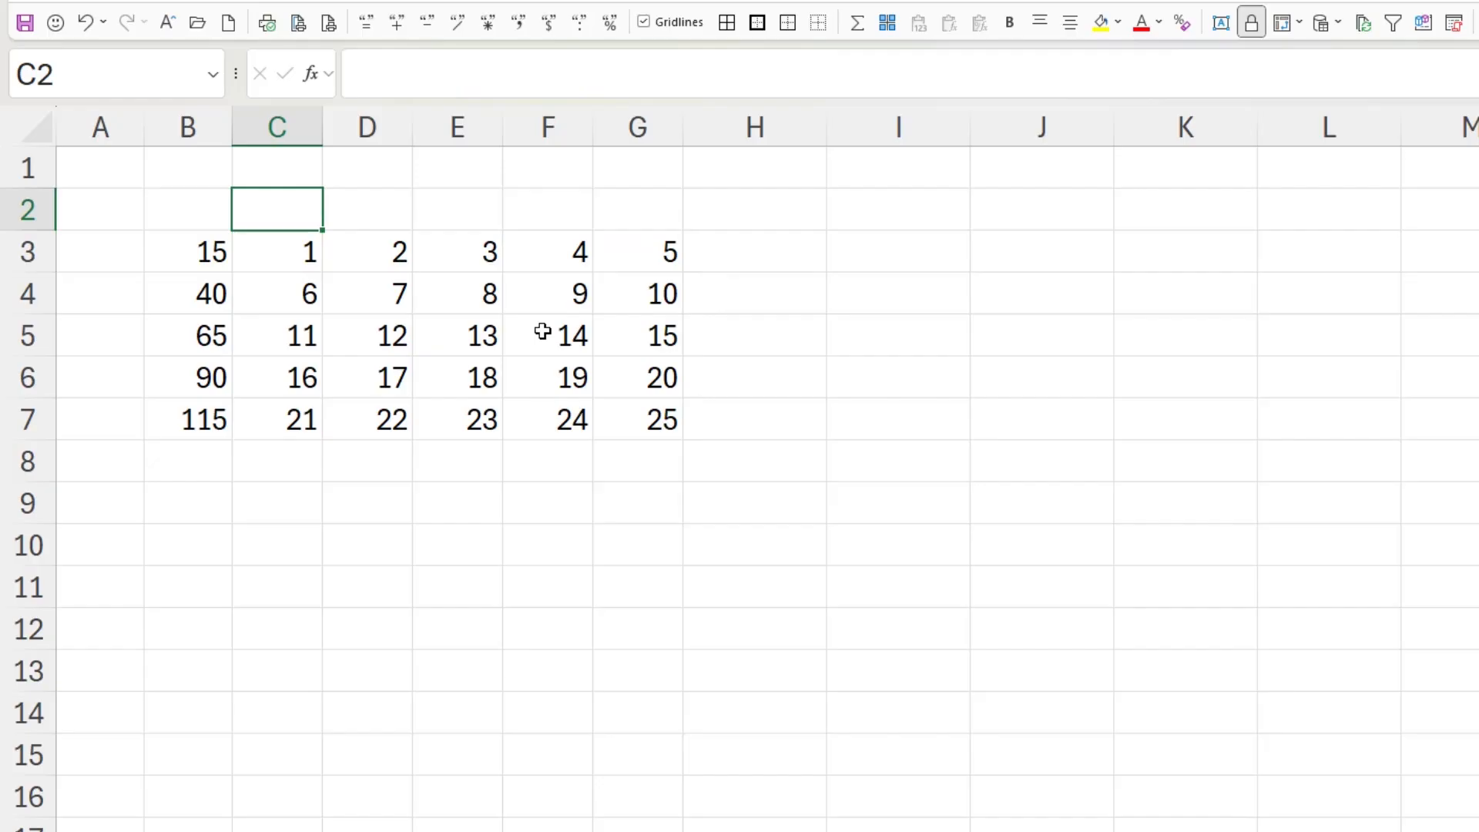
{"action": "type", "text": "=by"}
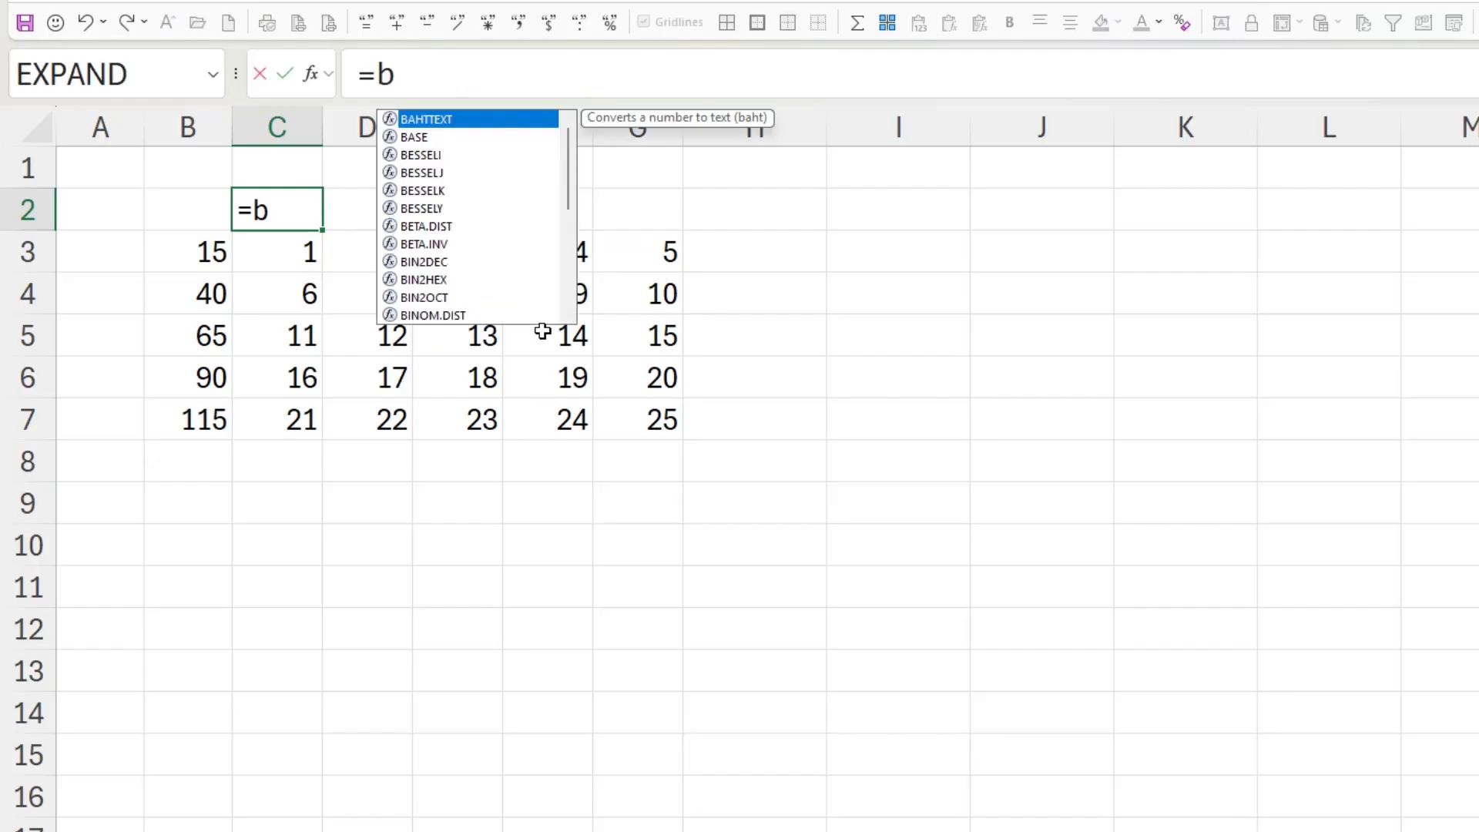
{"action": "key", "text": "Tab"}
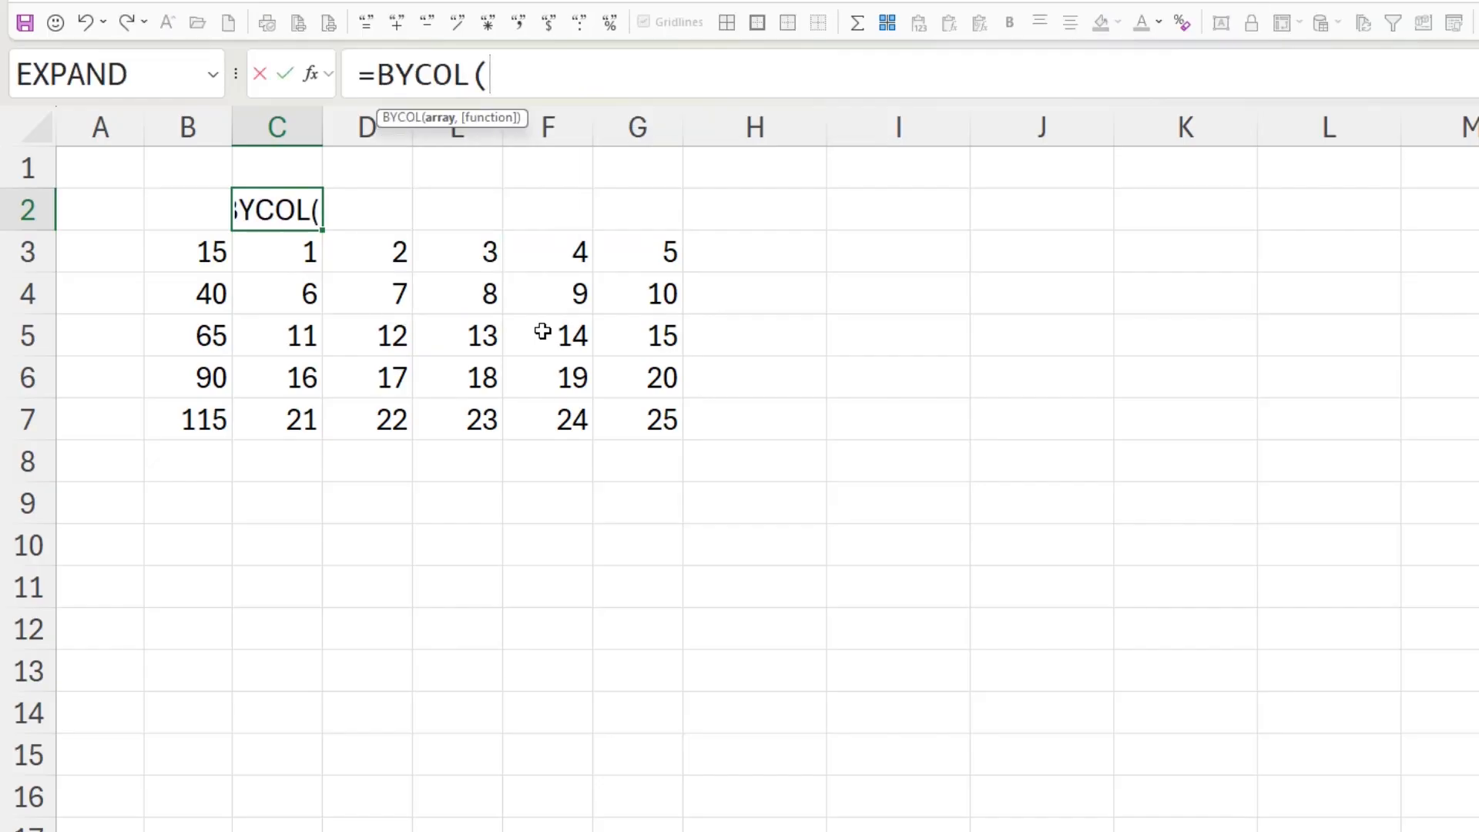
{"action": "left_click", "coordinate": [300, 256]}
{"action": "type", "text": "#"}
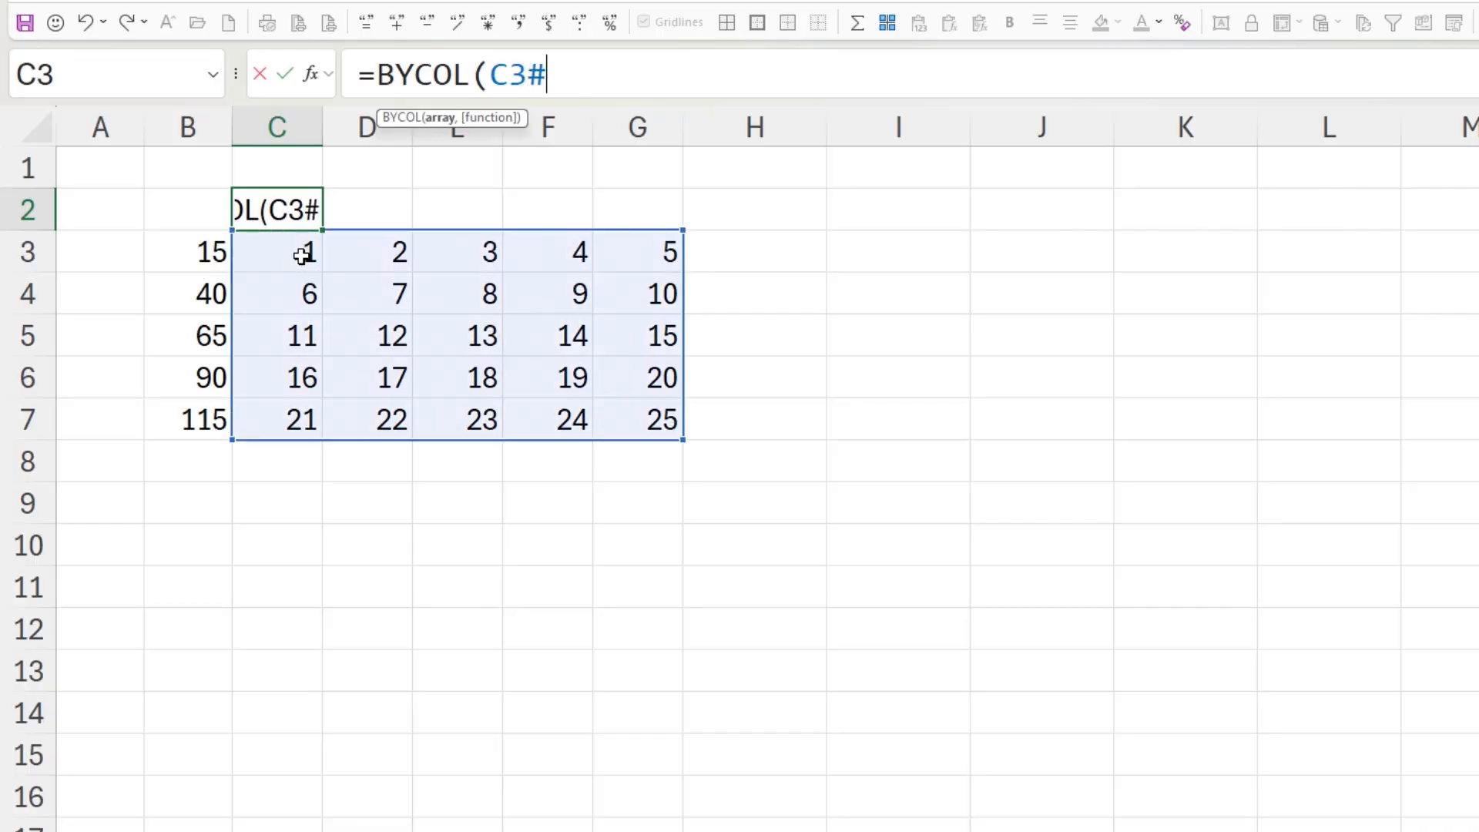
{"action": "type", "text": ","}
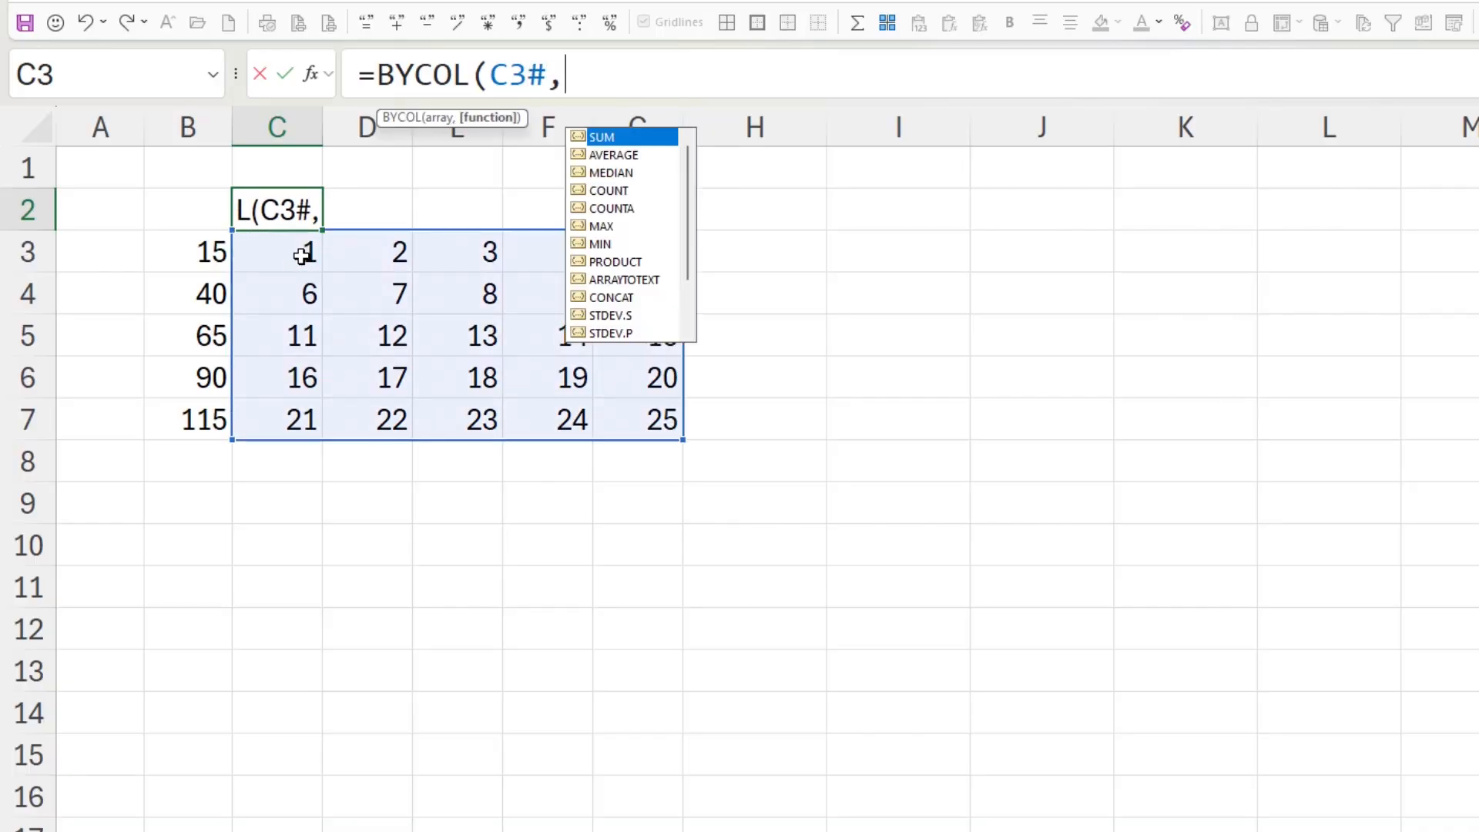
{"action": "type", "text": "lam"}
{"action": "key", "text": "Tab"}
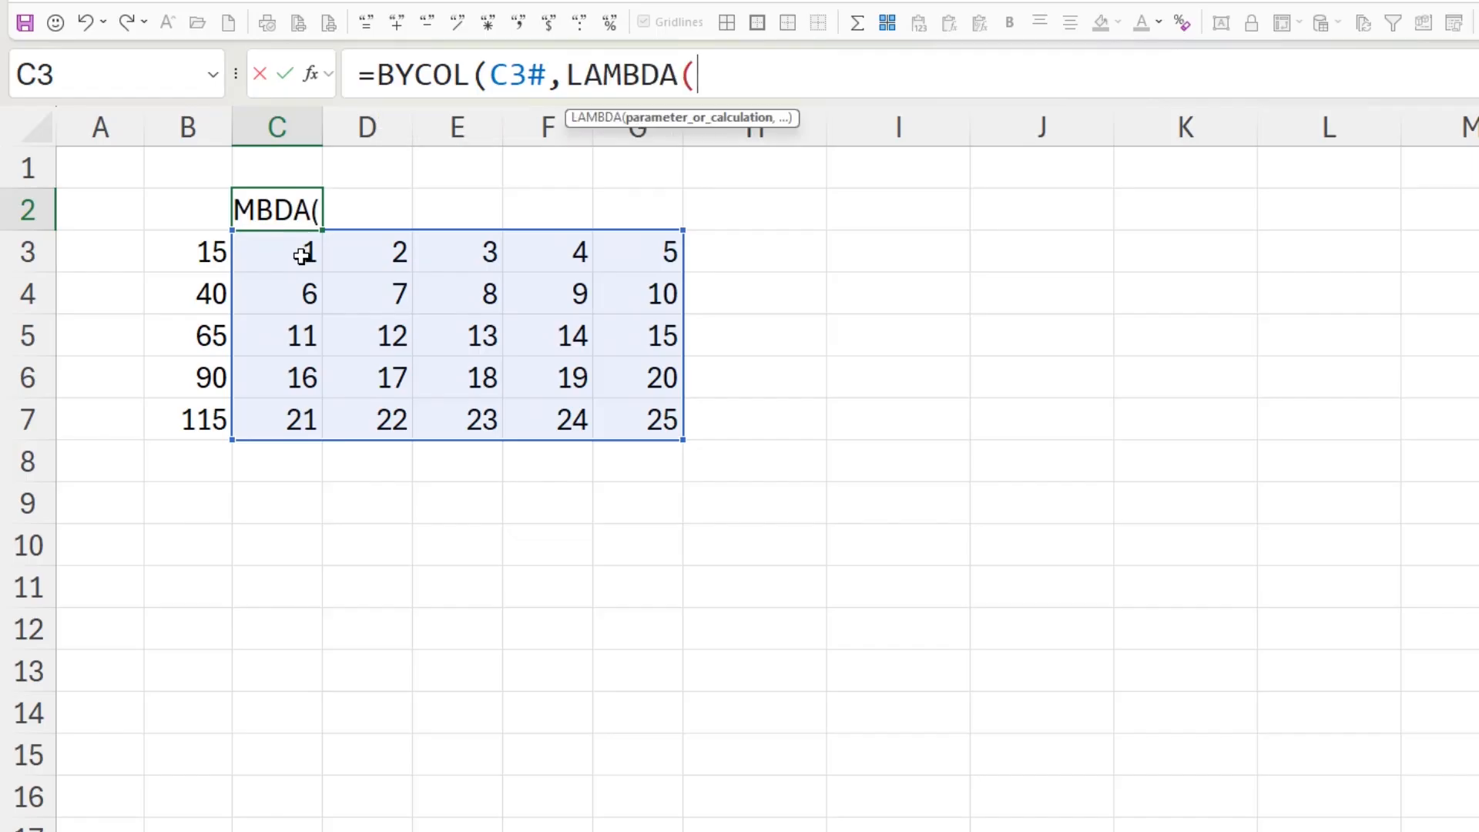
{"action": "type", "text": "x,"}
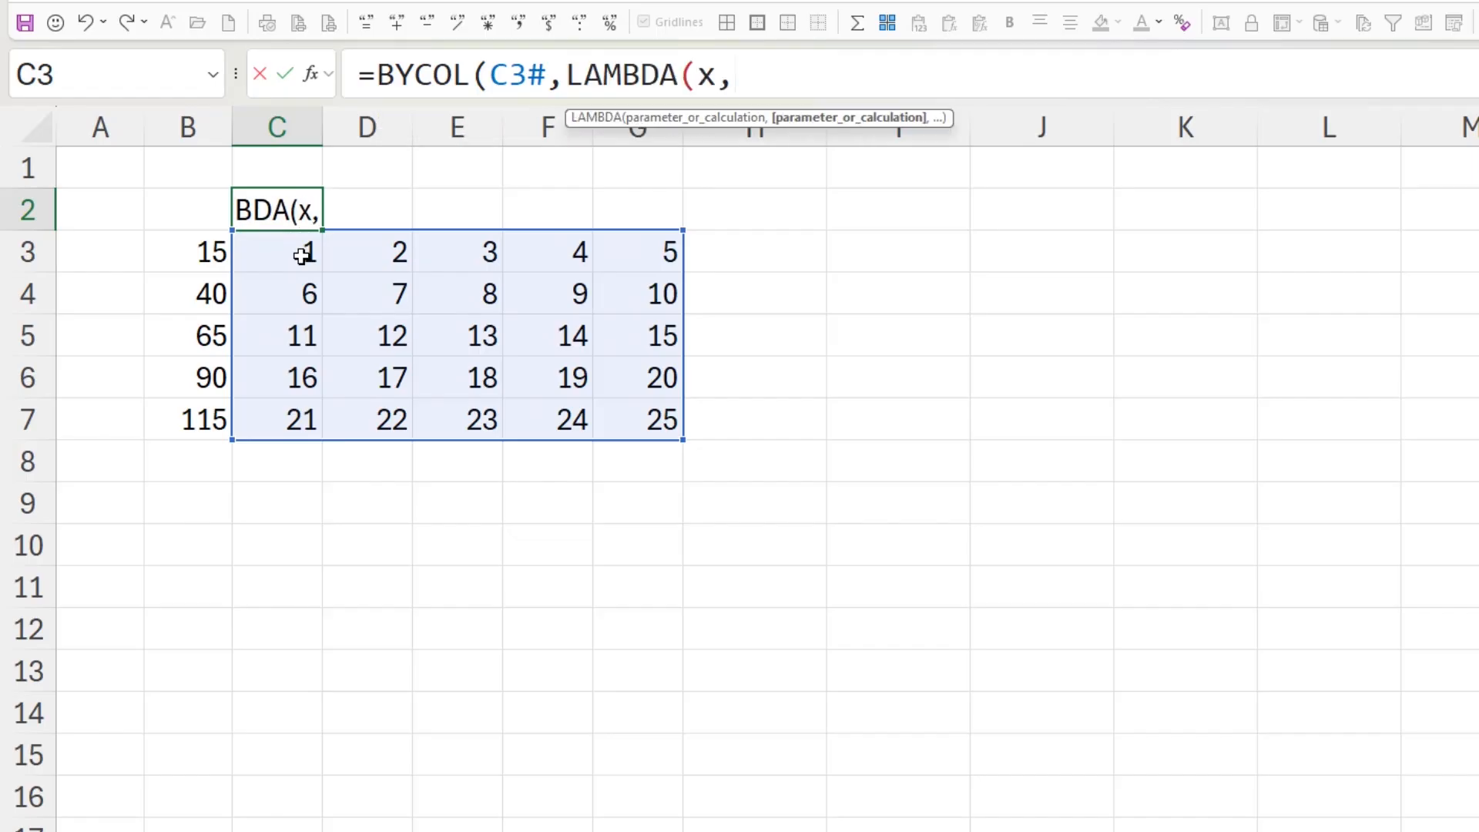
{"action": "type", "text": "sum"}
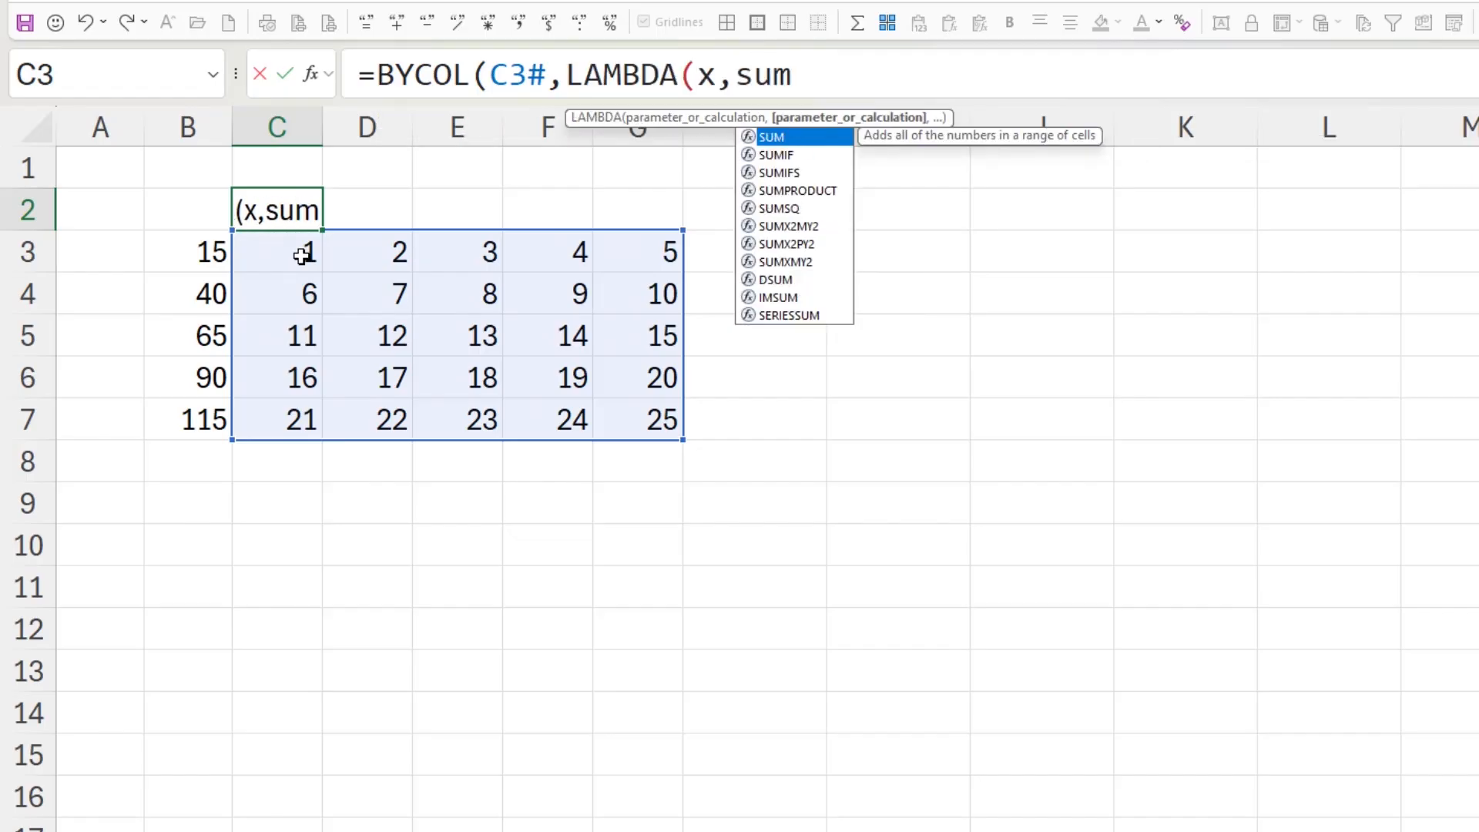
{"action": "type", "text": "(x))"}
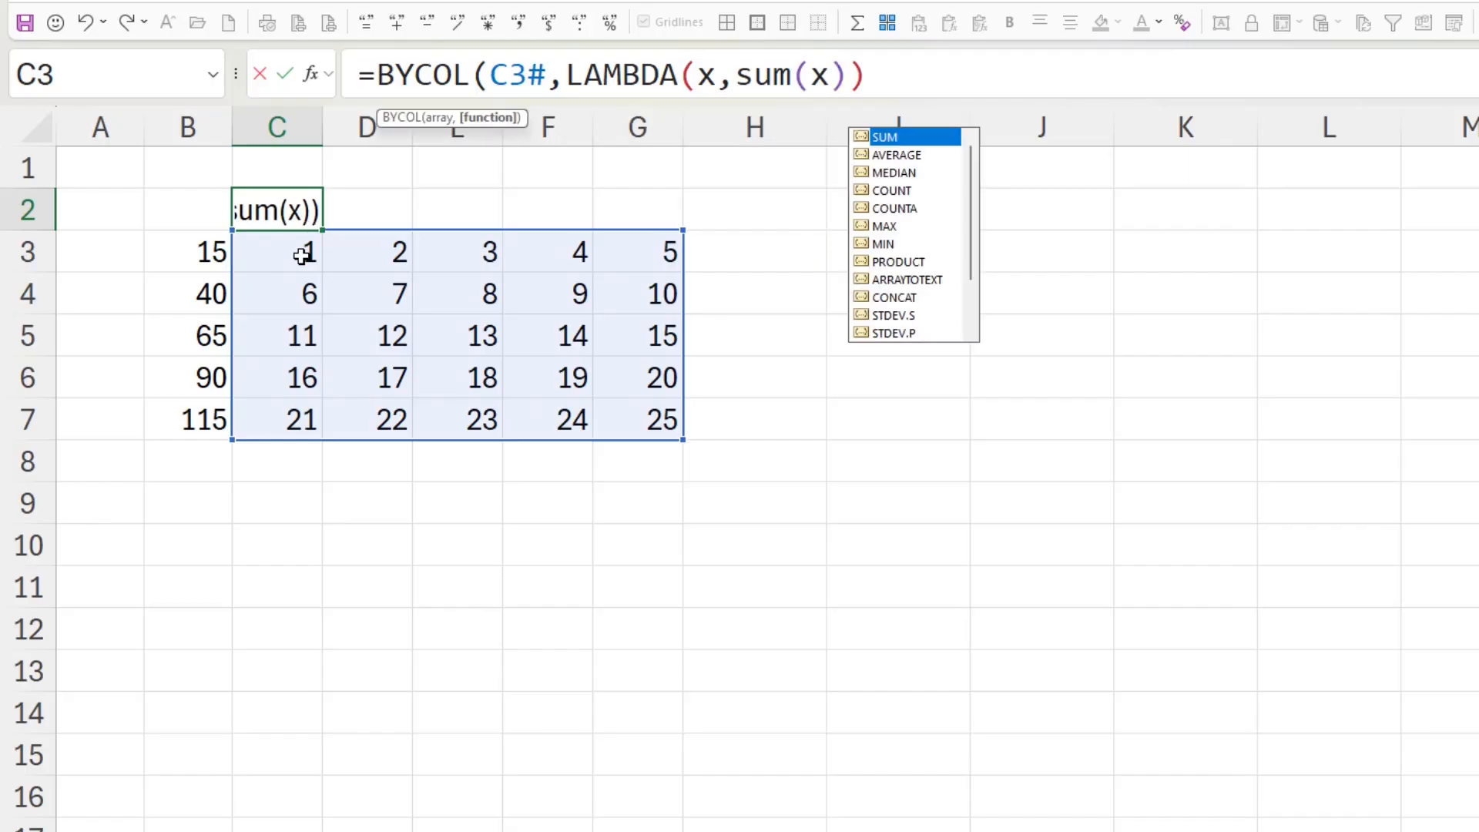
{"action": "type", "text": ")"}
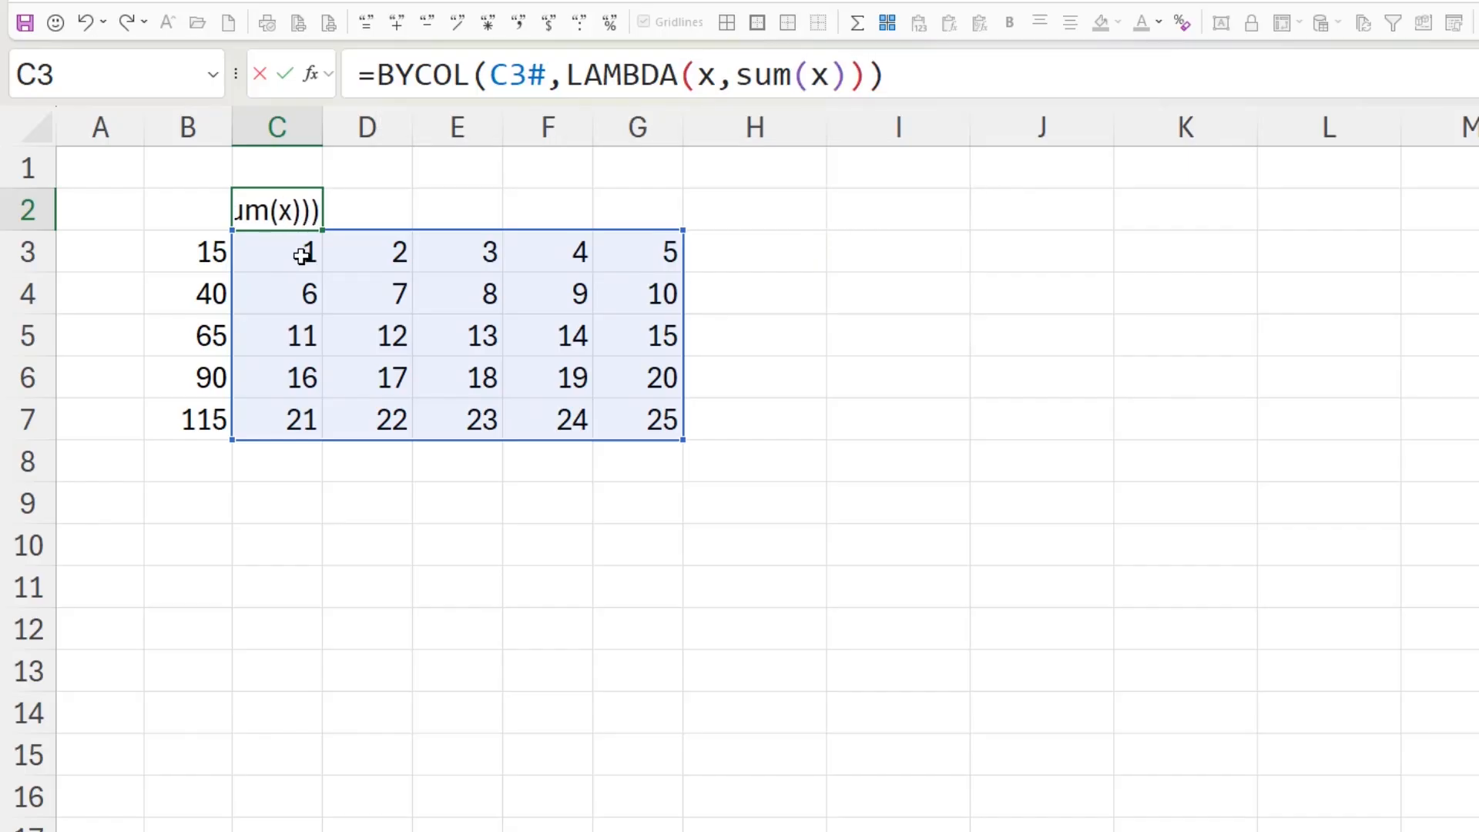
{"action": "key", "text": "ctrl+Return"}
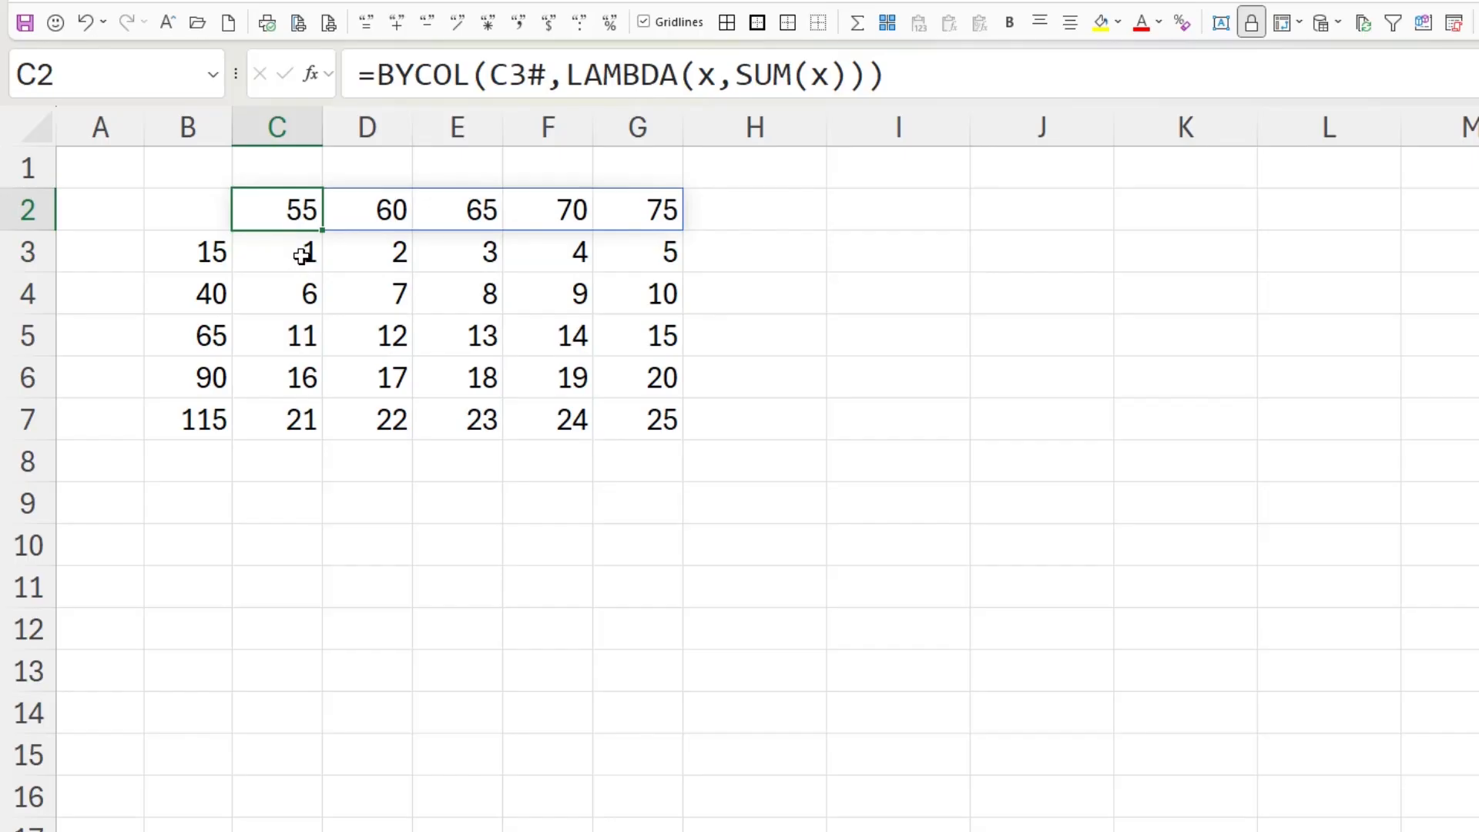
Check how the BYCOL formula in C2 carries through the spilled cells across to G2
{"action": "left_click", "coordinate": [397, 208]}
{"action": "left_click", "coordinate": [462, 207]}
{"action": "left_click", "coordinate": [566, 205]}
{"action": "left_click", "coordinate": [616, 204]}
{"action": "left_click", "coordinate": [287, 207]}
Try changing the C3 formula to SEQUENCE(5,10), select the column totals in row 2, and undo the change
{"action": "left_click", "coordinate": [280, 248]}
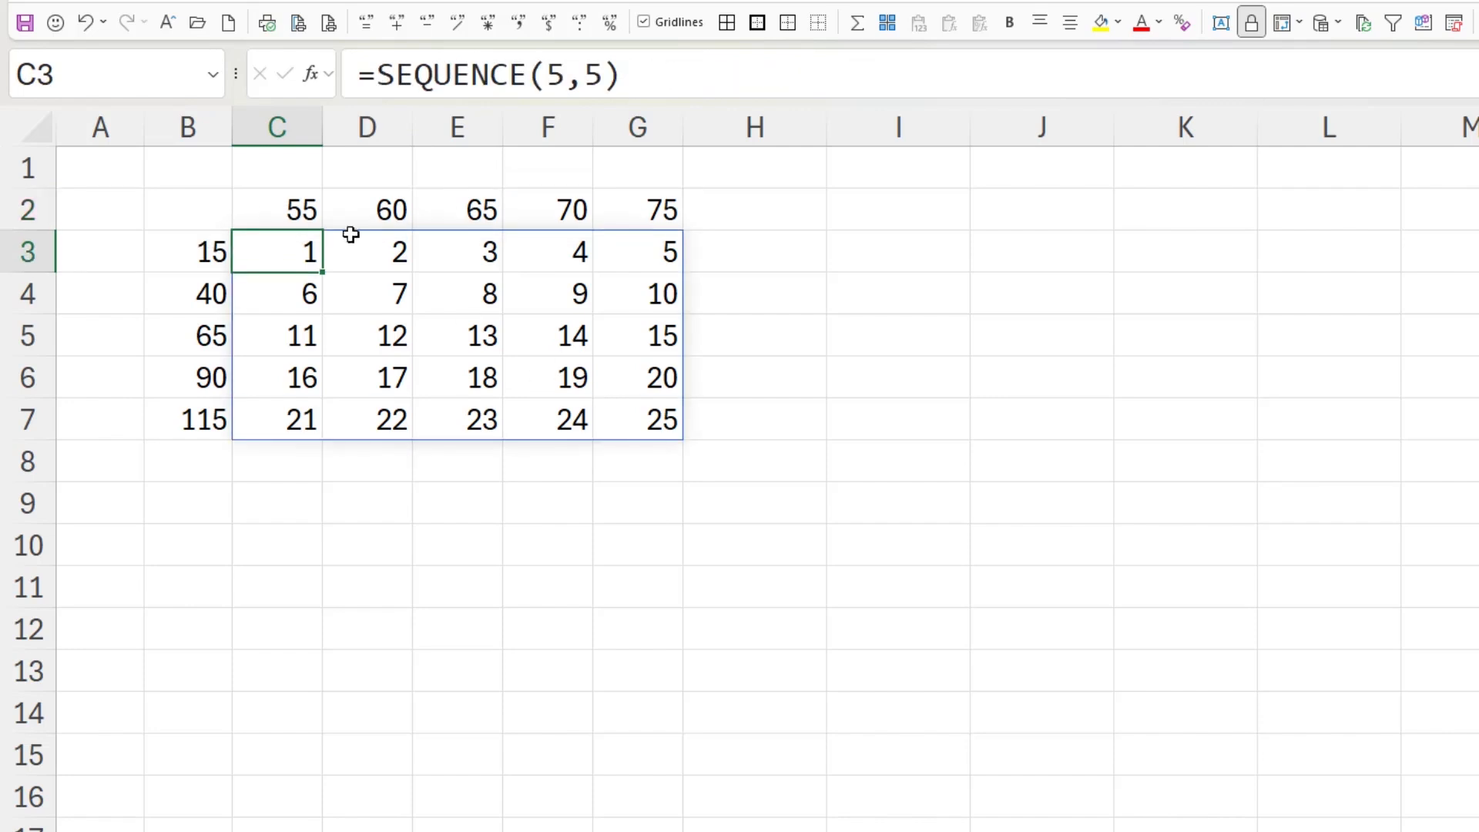
{"action": "left_click", "coordinate": [545, 75]}
{"action": "key", "text": "Right"}
{"action": "key", "text": "Right"}
{"action": "type", "text": "10"}
{"action": "key", "text": "Delete"}
{"action": "left_click", "coordinate": [284, 74]}
{"action": "left_click_drag", "start_coordinate": [308, 201], "coordinate": [1367, 207]}
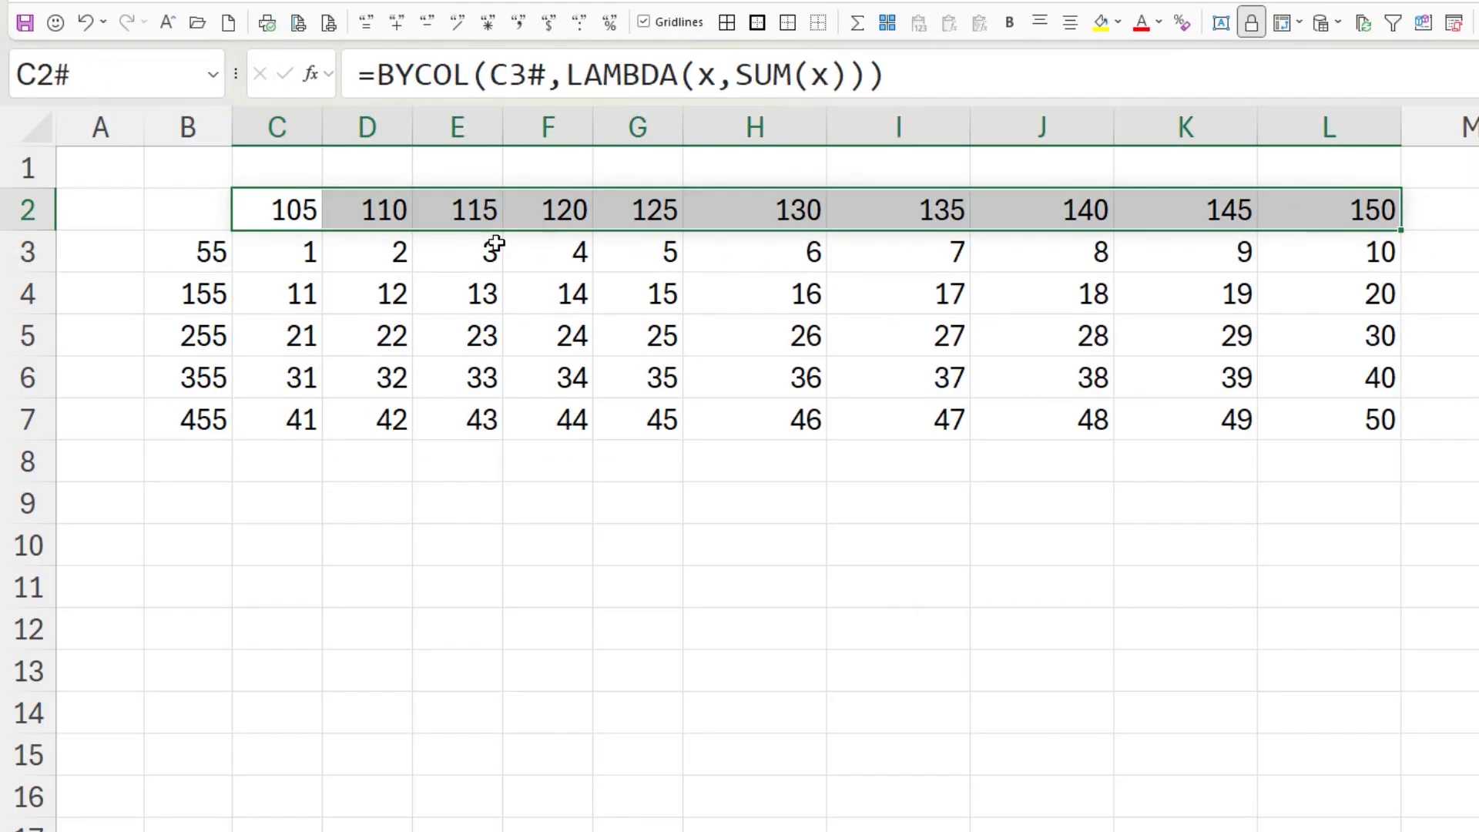
{"action": "left_click", "coordinate": [84, 24]}
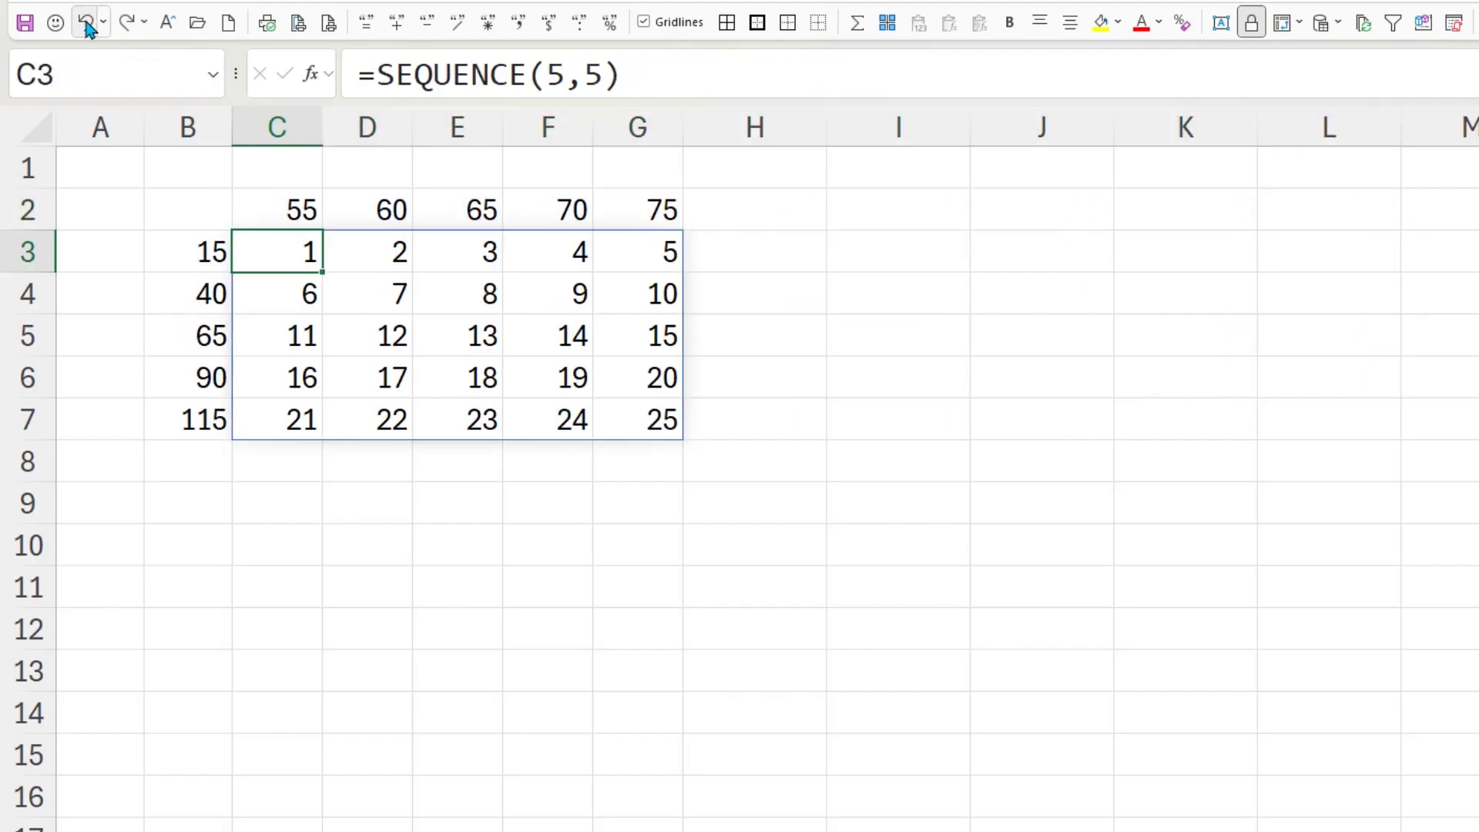
Examine the full BYCOL formula with its LAMBDA in C2 and leave it as is
{"action": "left_click", "coordinate": [265, 220]}
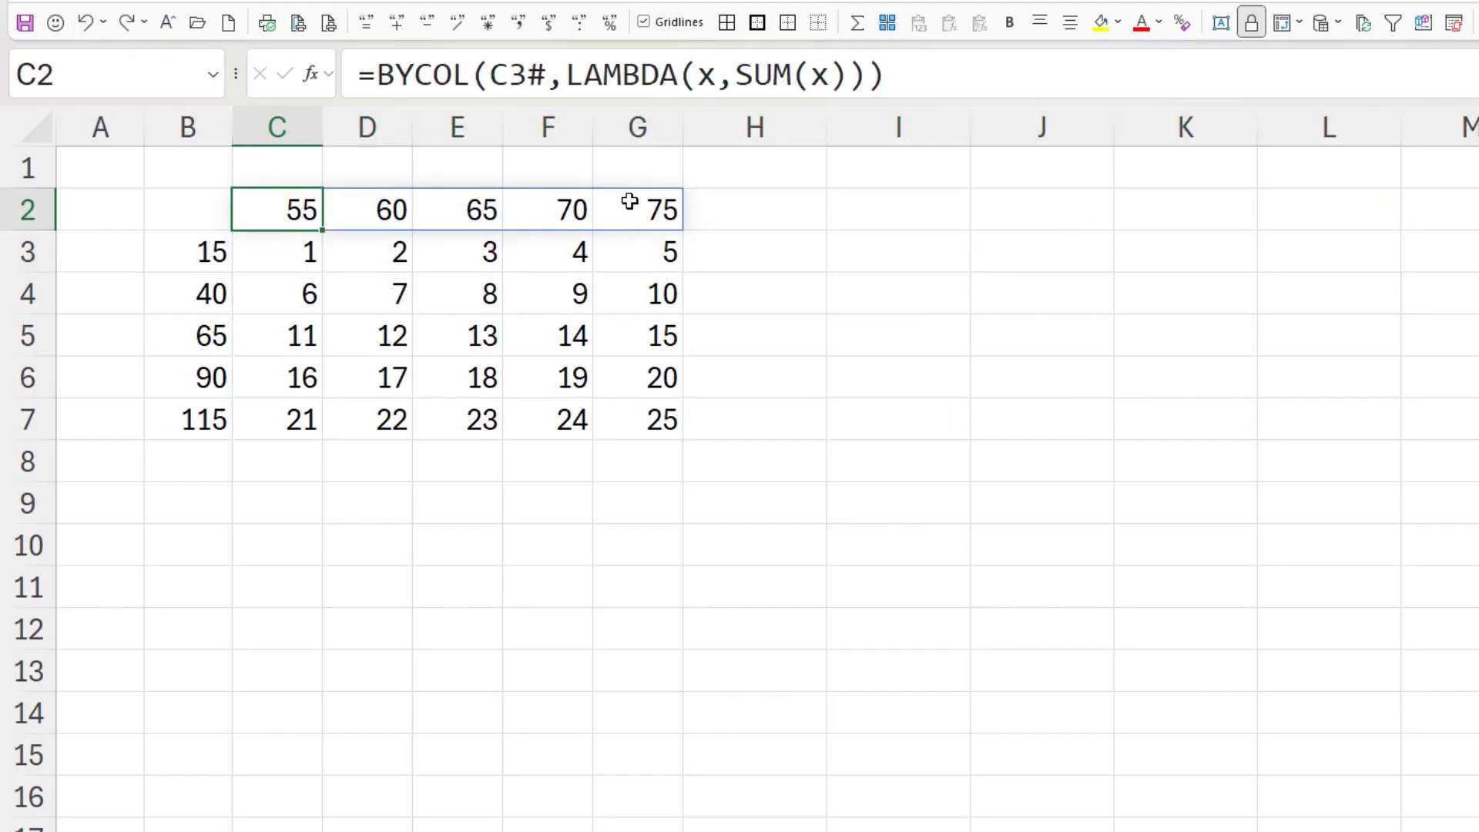
{"action": "left_click_drag", "start_coordinate": [375, 74], "coordinate": [965, 75]}
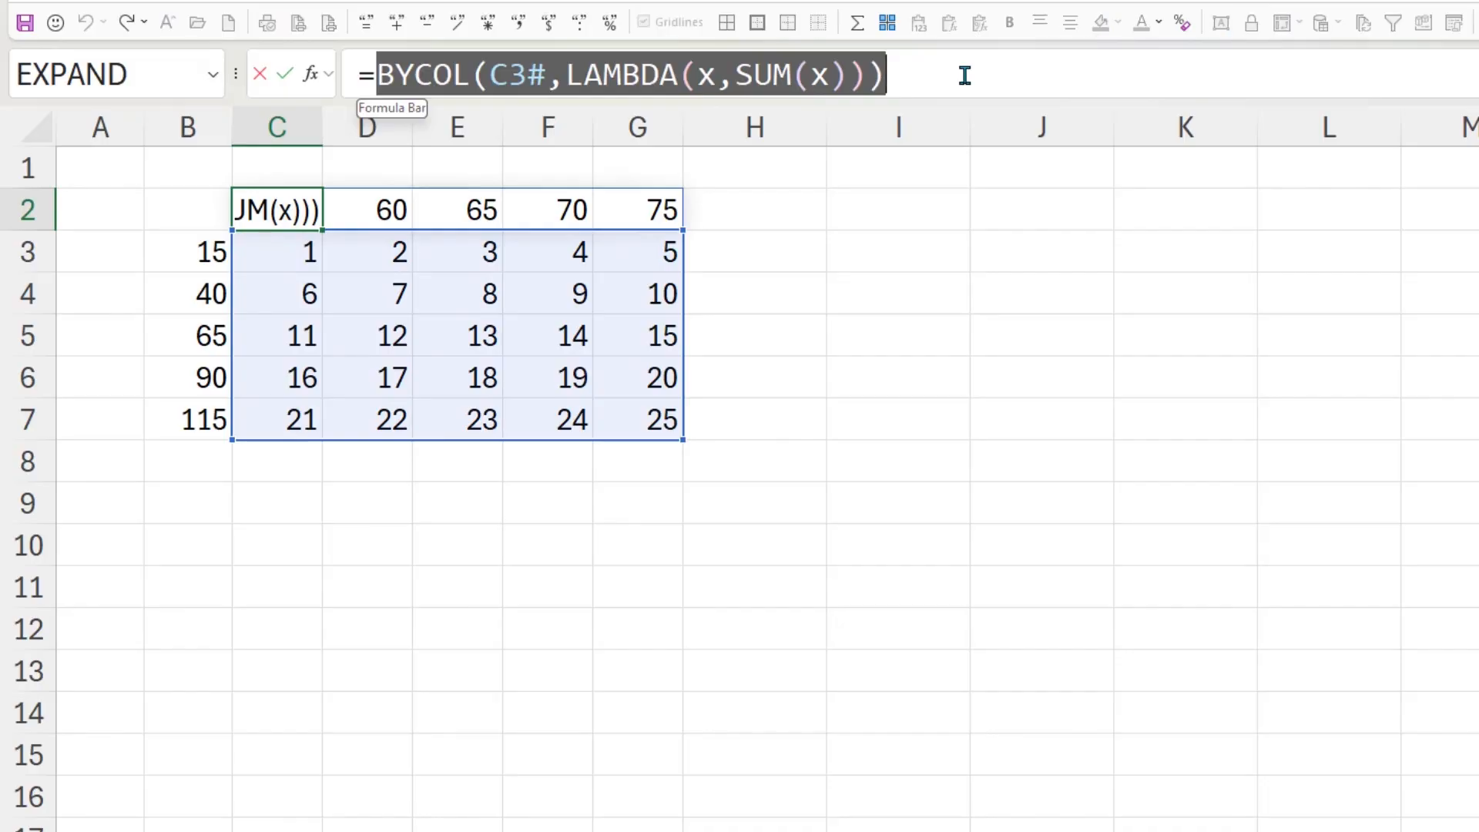
{"action": "key", "text": "Escape"}
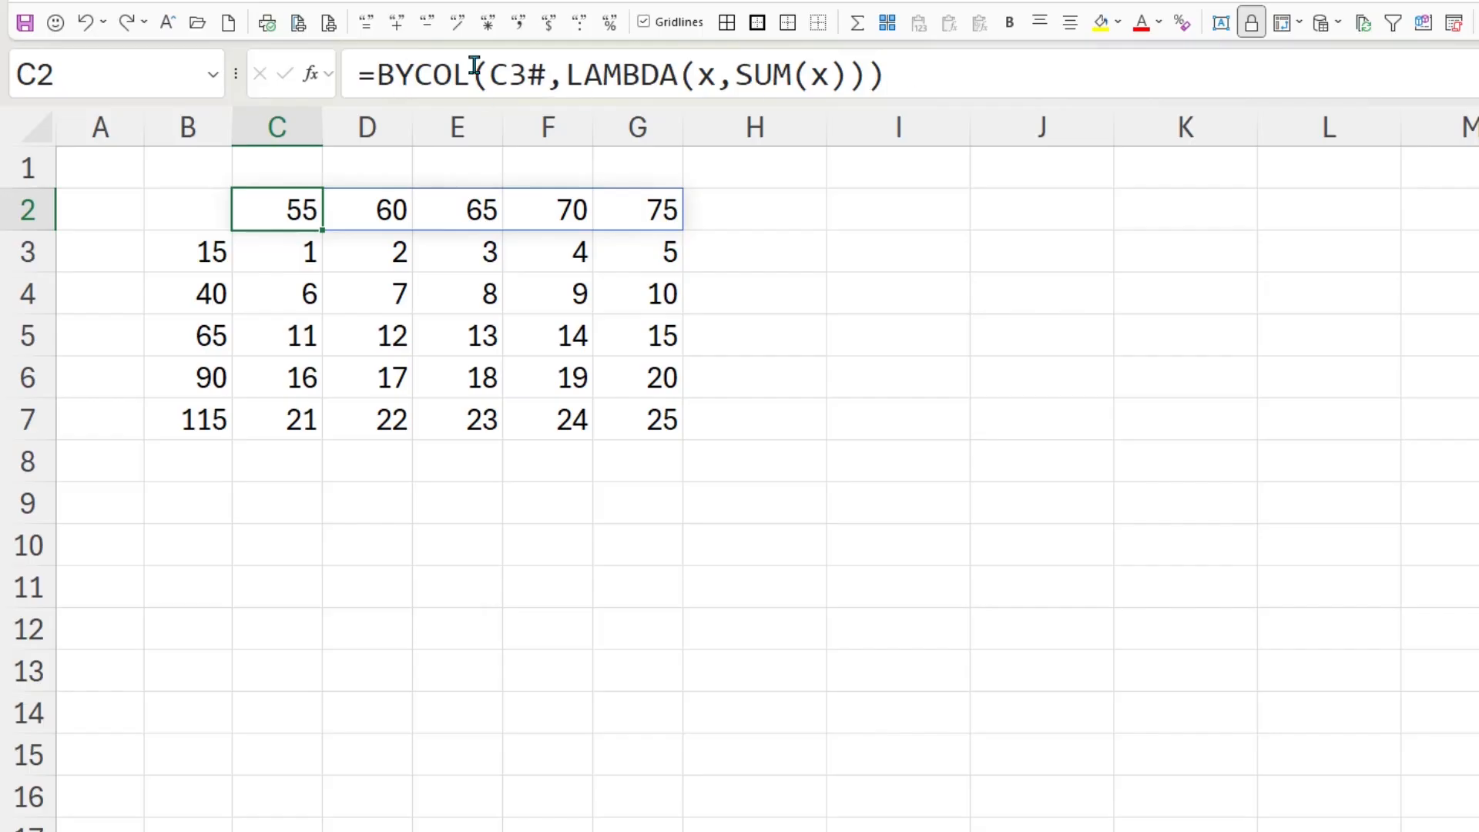
Examine the shortened SUM argument in the BYROW formula in B3, without a LAMBDA
{"action": "left_click", "coordinate": [155, 252]}
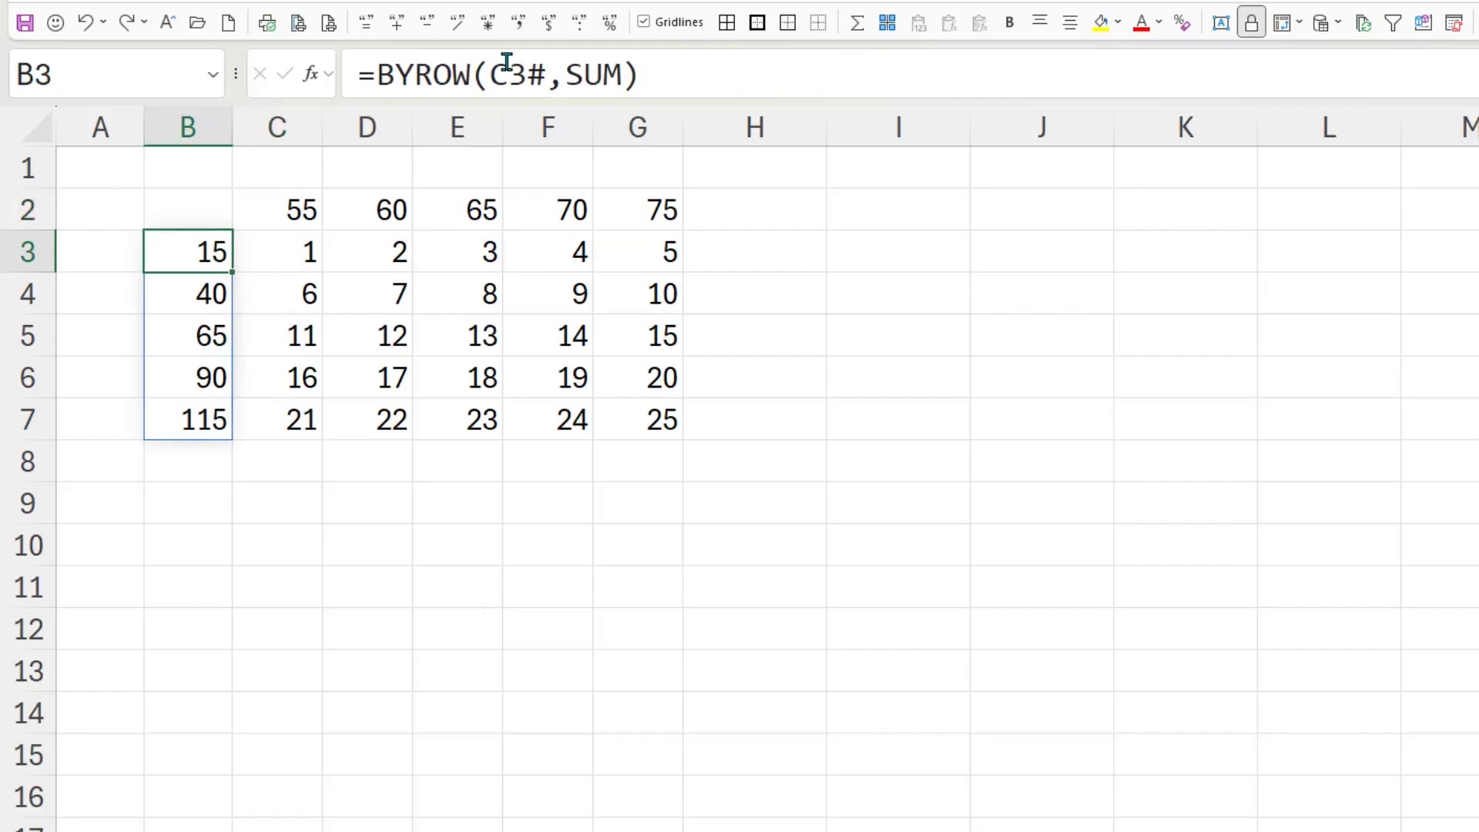
{"action": "left_click_drag", "start_coordinate": [563, 75], "coordinate": [641, 75]}
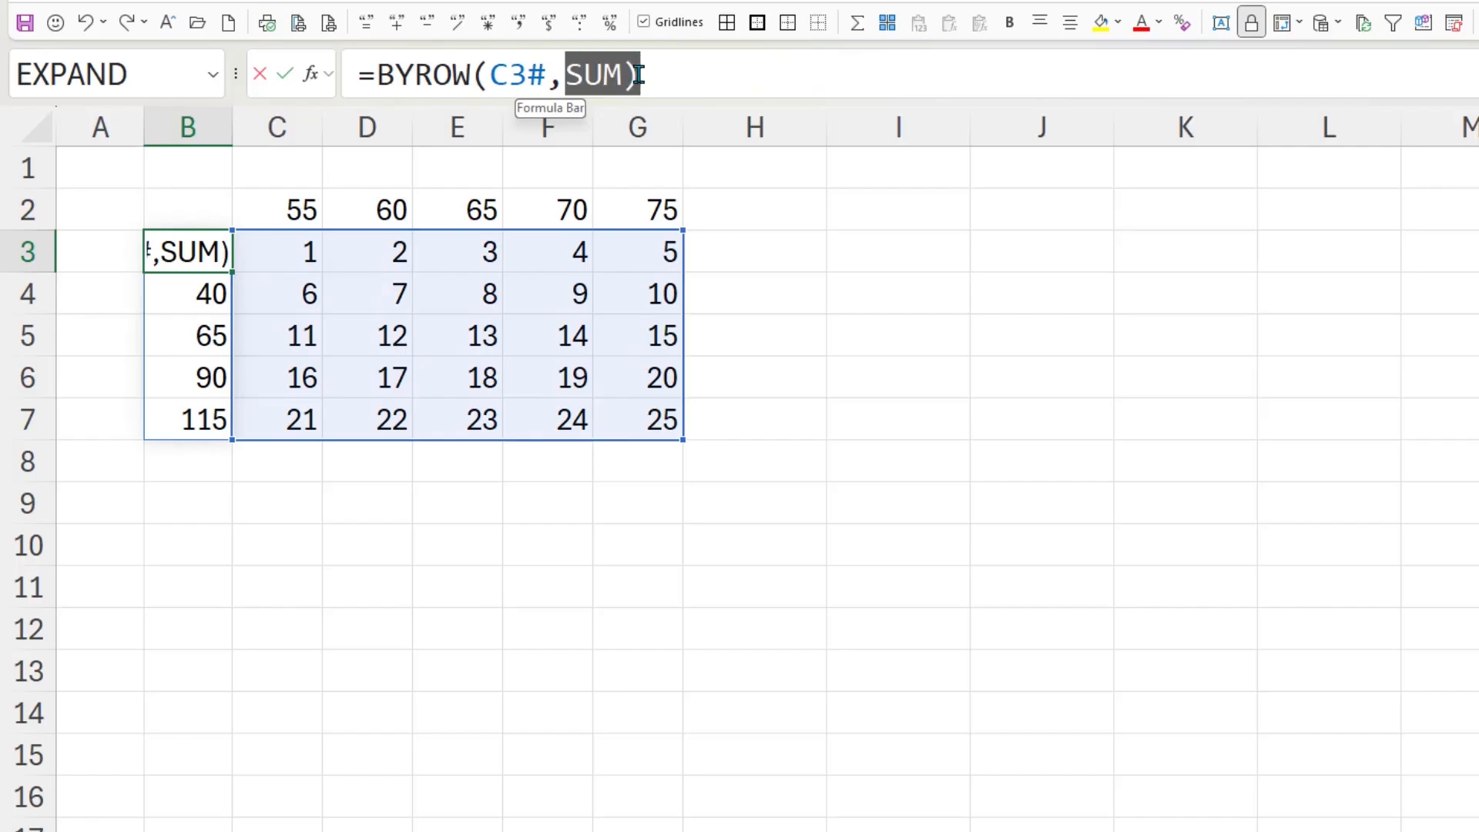
{"action": "left_click", "coordinate": [619, 75]}
{"action": "left_click", "coordinate": [566, 74]}
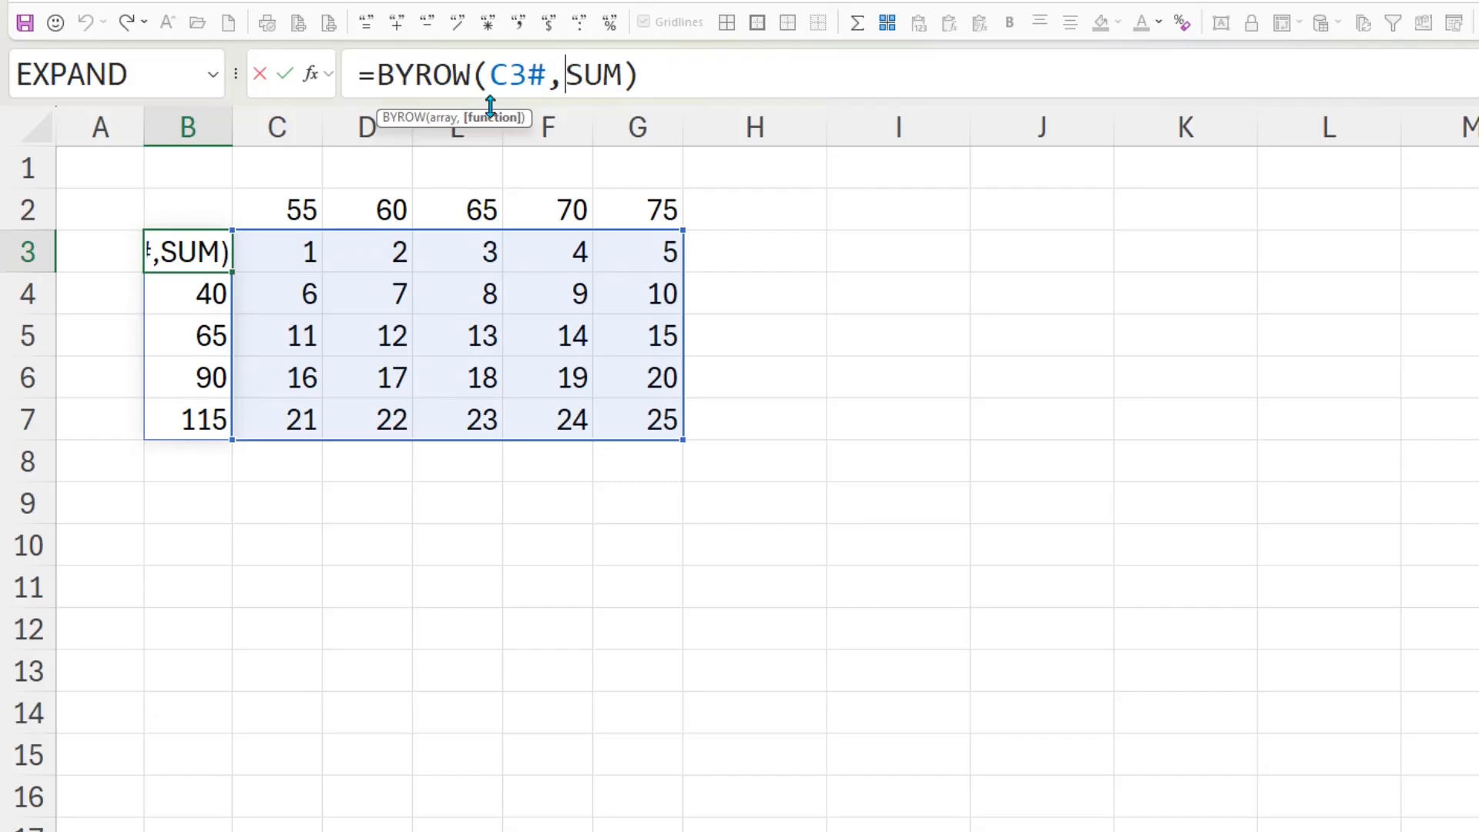
{"action": "left_click_drag", "start_coordinate": [565, 74], "coordinate": [616, 73]}
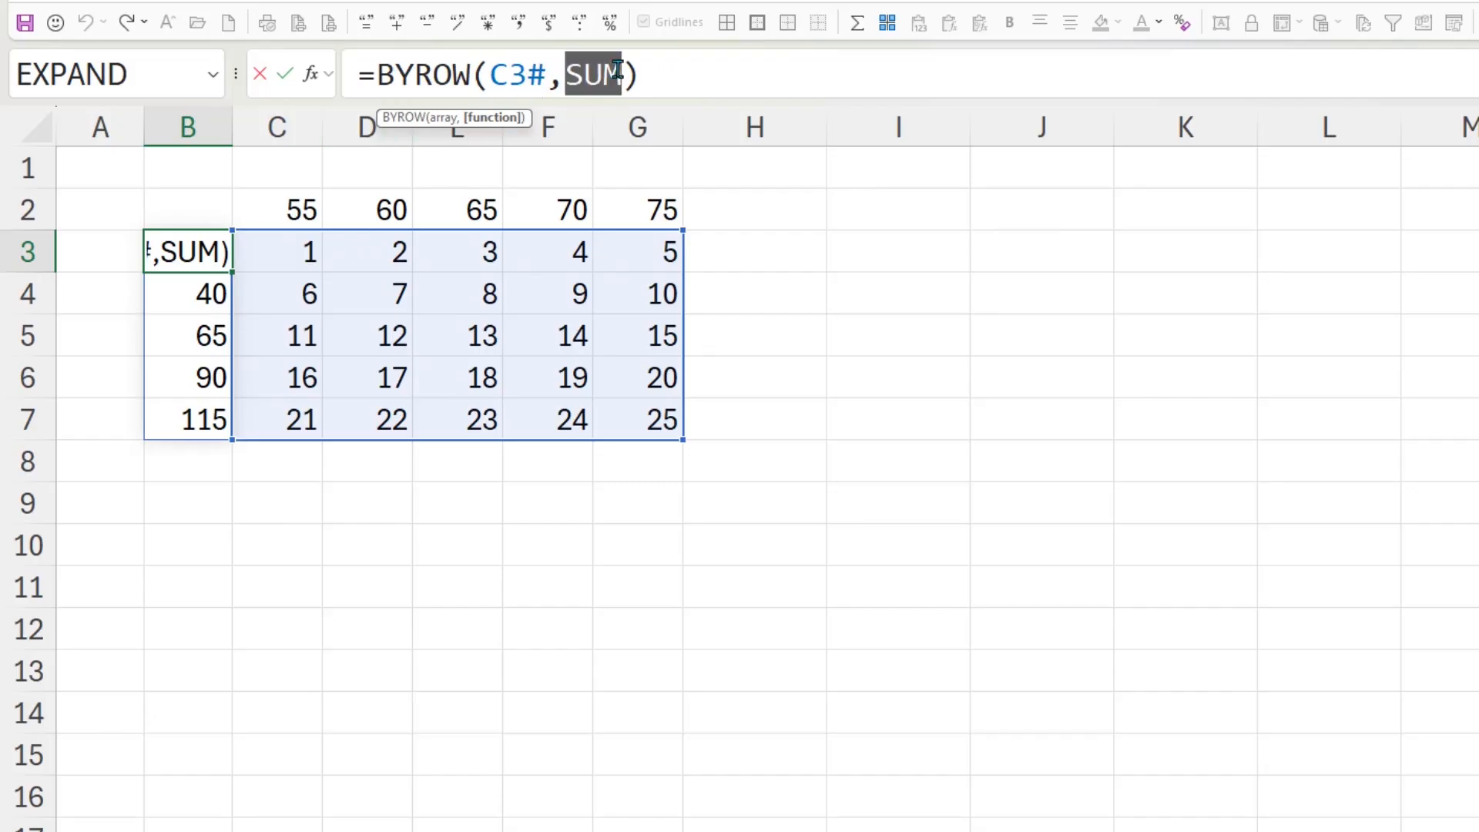
{"action": "key", "text": "Right"}
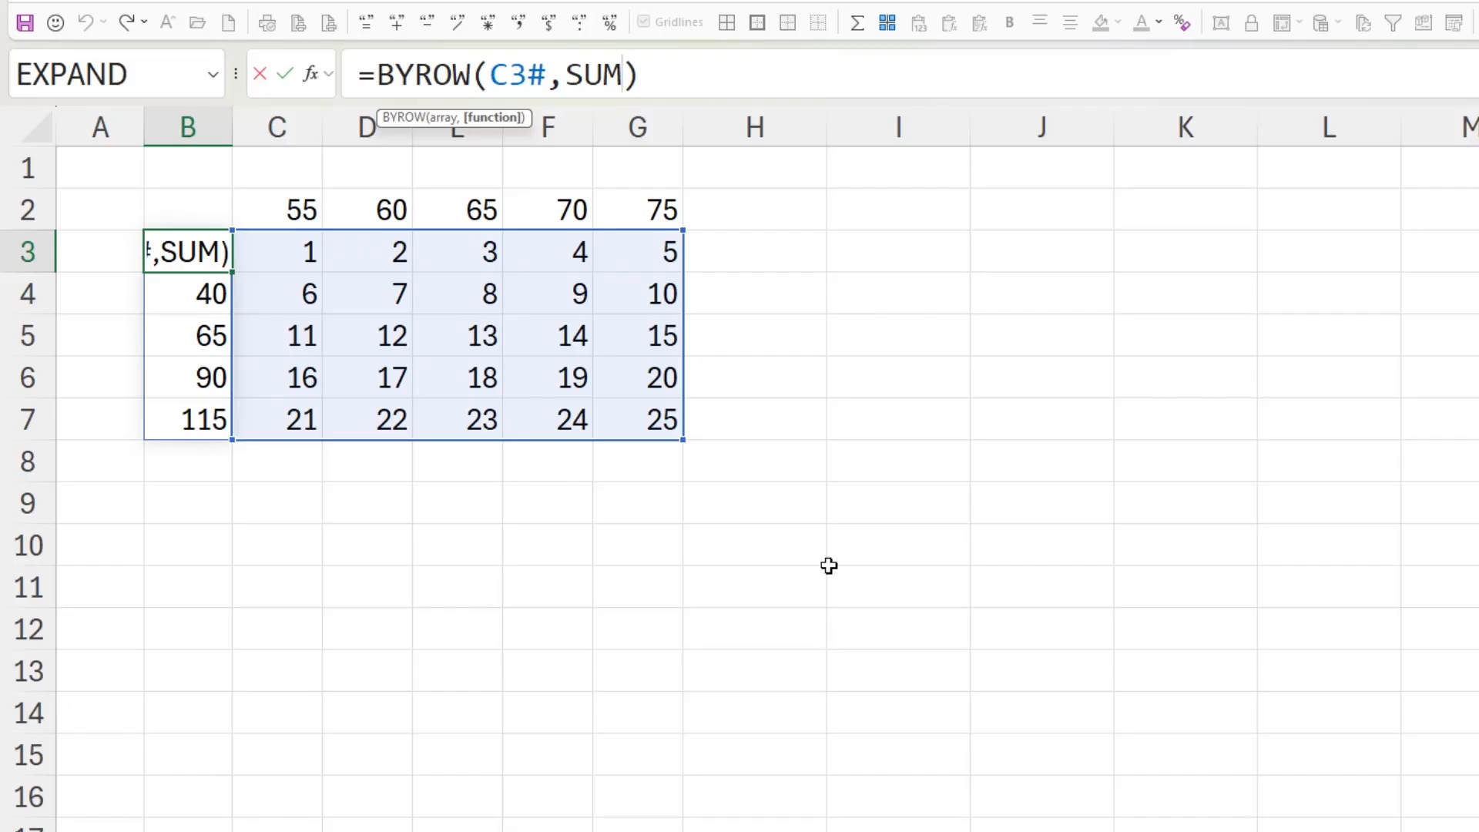
{"action": "left_click_drag", "start_coordinate": [564, 74], "coordinate": [621, 74]}
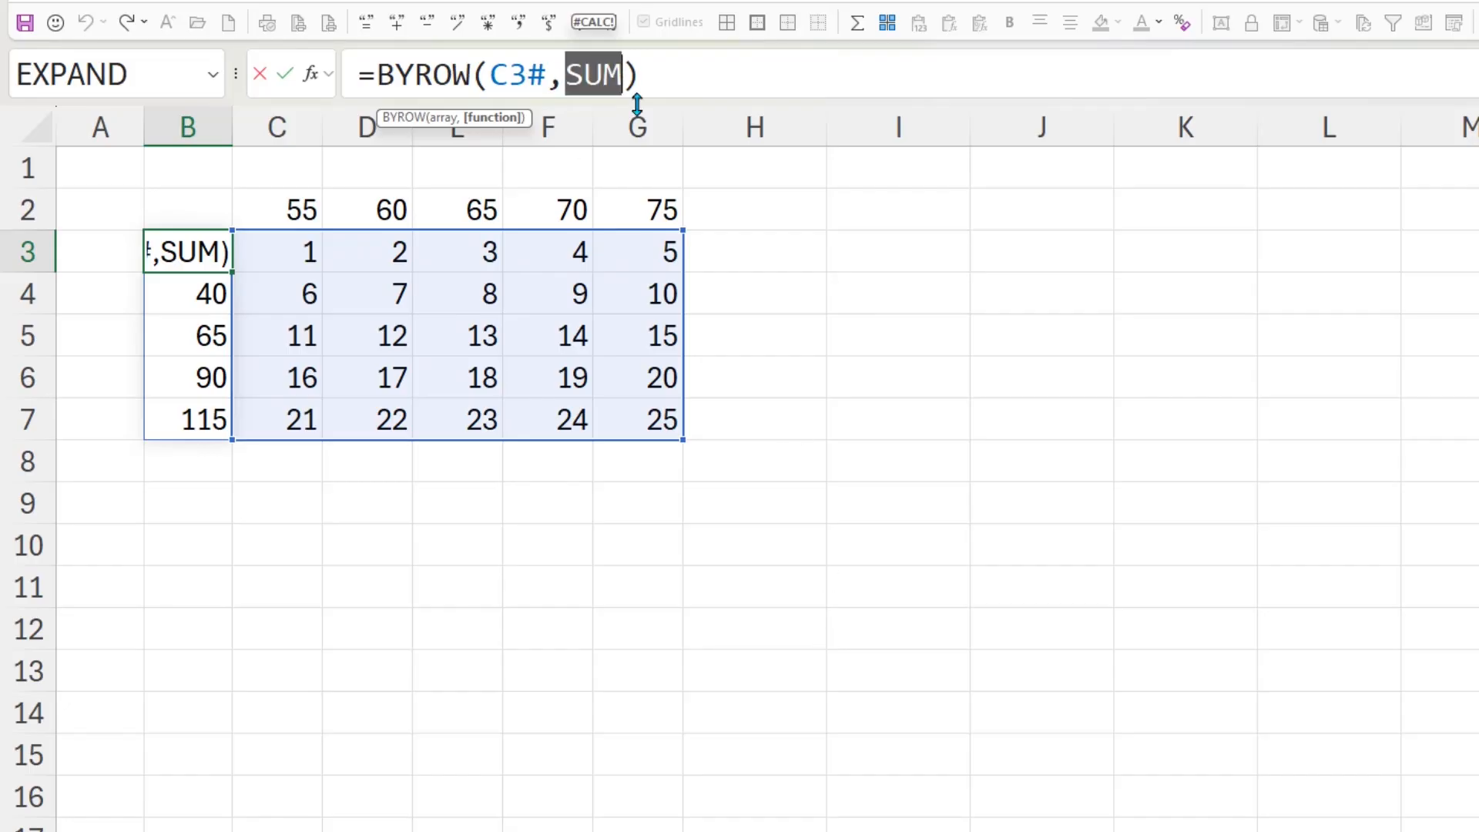
{"action": "left_click", "coordinate": [285, 74]}
Change the formula in C3 to =SEQUENCE(10,10)
{"action": "left_click", "coordinate": [266, 255]}
{"action": "double_click", "coordinate": [267, 255]}
{"action": "type", "text": "10"}
{"action": "key", "text": "Delete"}
{"action": "key", "text": "Right"}
{"action": "type", "text": "10"}
{"action": "key", "text": "Delete"}
Check the BYROW totals spilled down column B from B3 and the SEQUENCE formula in C3
{"action": "key", "text": "shift+Tab"}
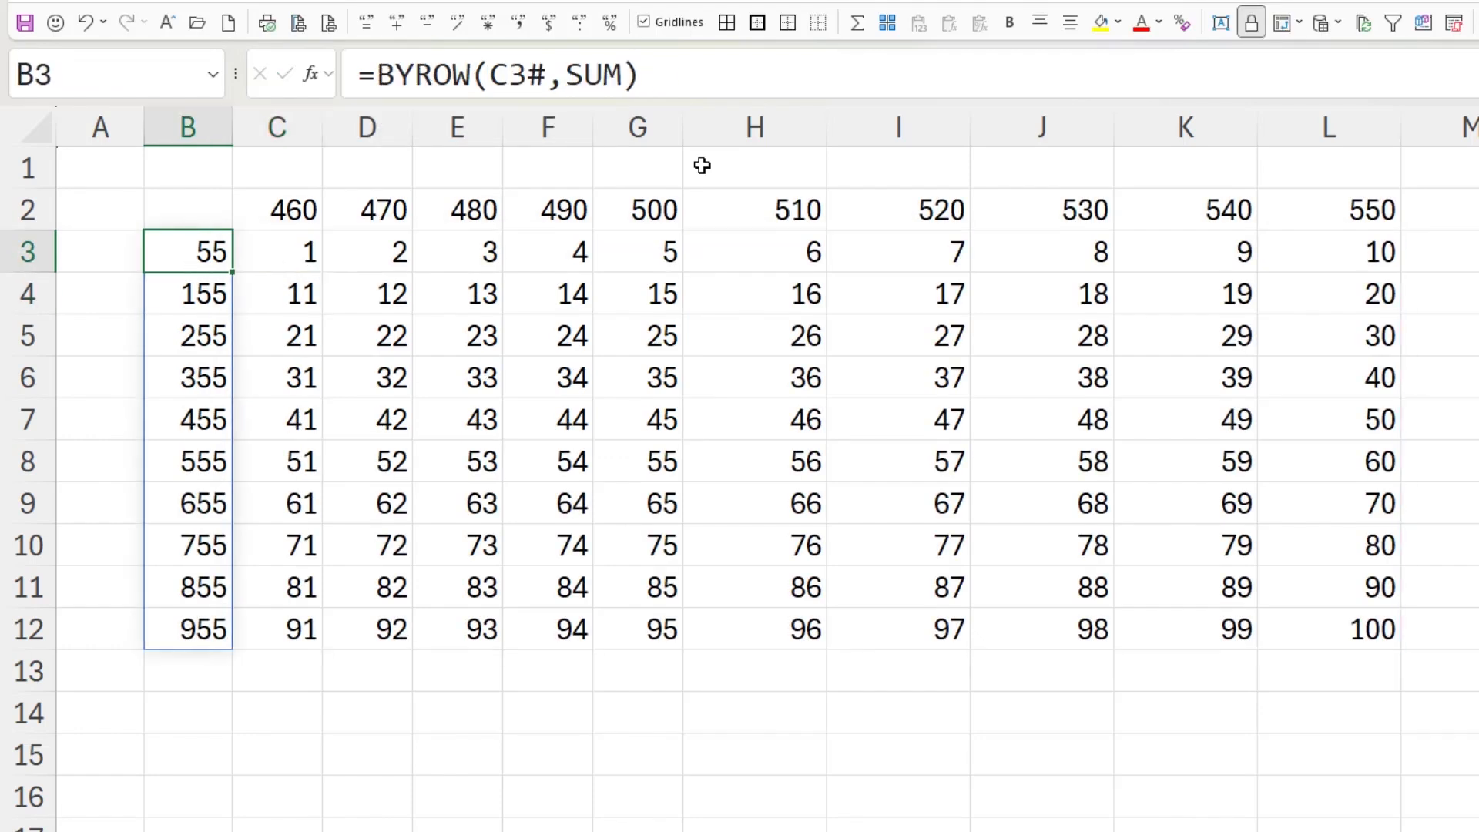
{"action": "key", "text": "Down"}
{"action": "key", "text": "Down"}
{"action": "key", "text": "Down"}
{"action": "key", "text": "Down"}
{"action": "key", "text": "ctrl+Up"}
{"action": "key", "text": "Up"}
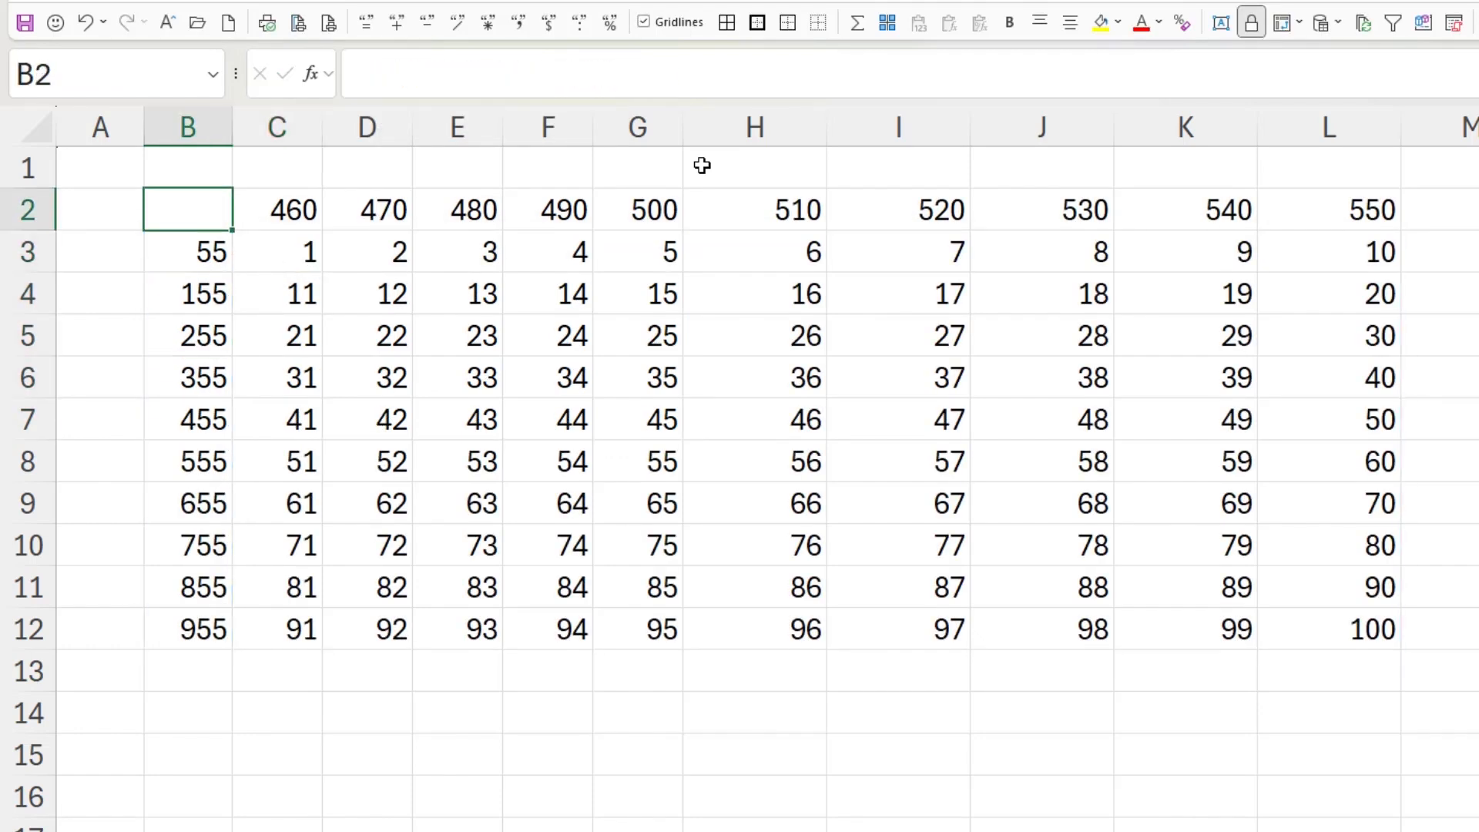
{"action": "key", "text": "Right"}
{"action": "key", "text": "Down"}
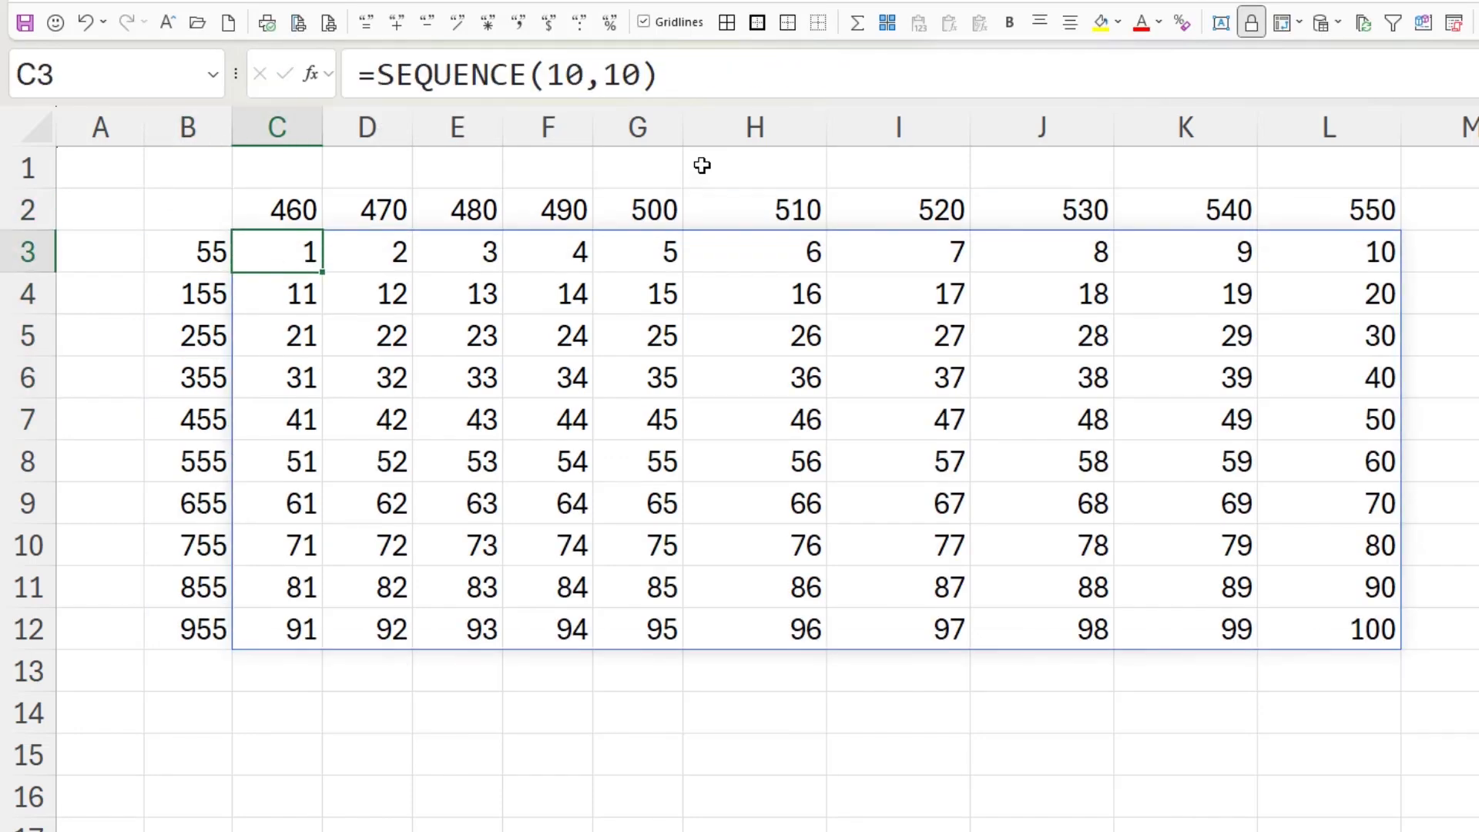
Clear B3 and start a new BYROW formula there with C3# as its array argument
{"action": "left_click", "coordinate": [170, 242]}
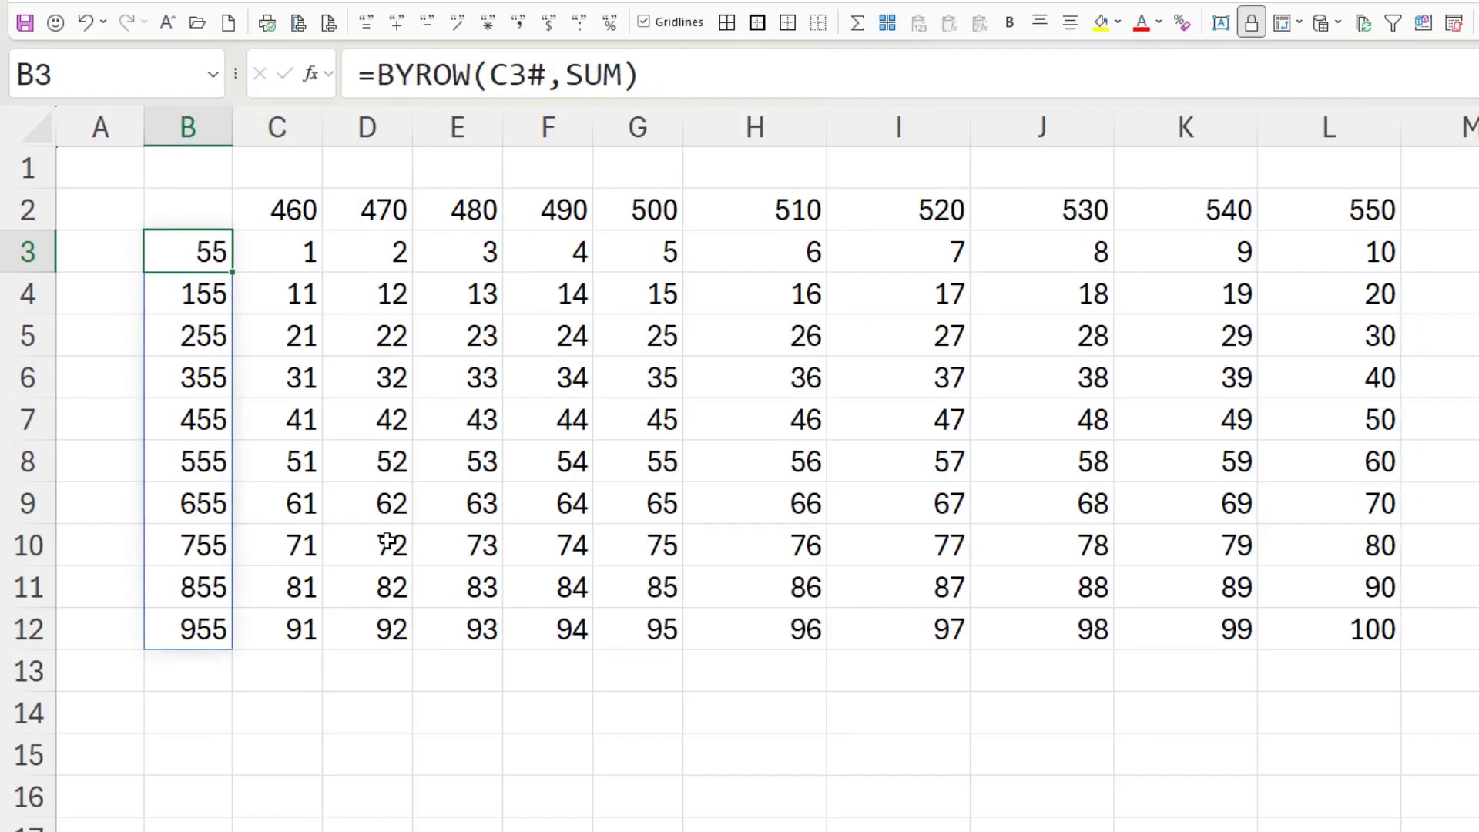
{"action": "key", "text": "Delete"}
{"action": "type", "text": "="}
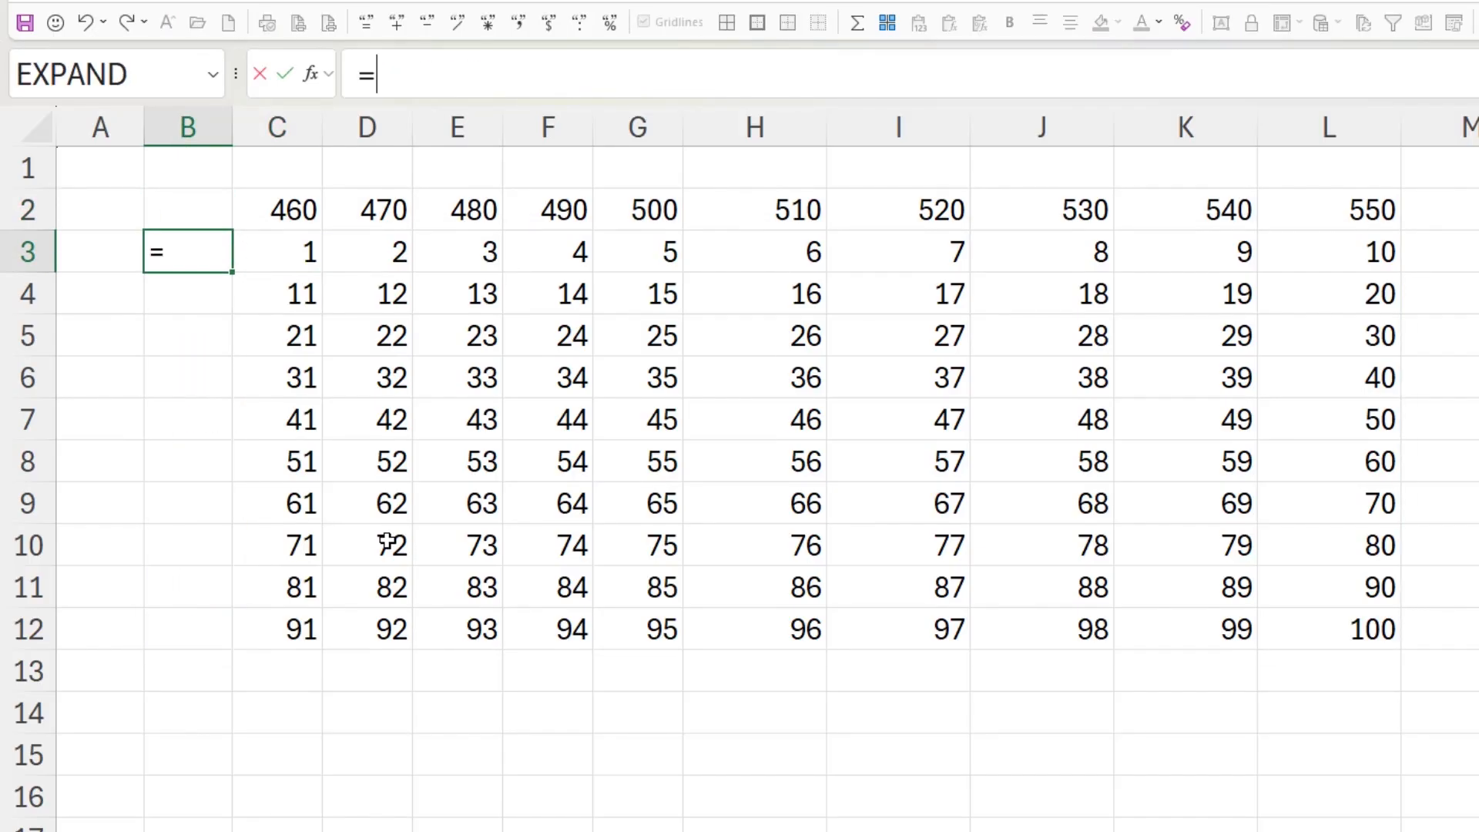
{"action": "type", "text": "byro"}
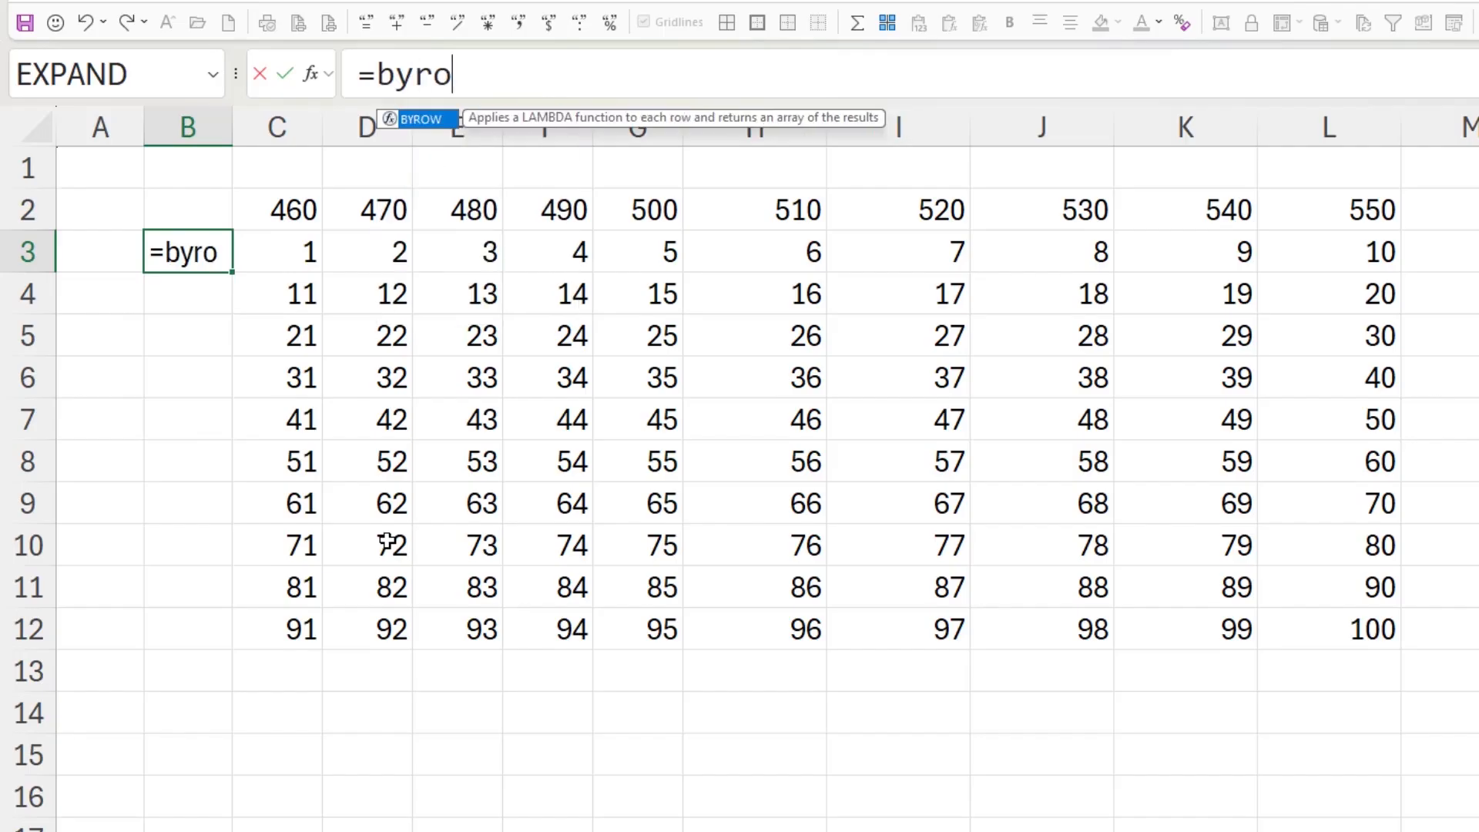
{"action": "key", "text": "Tab"}
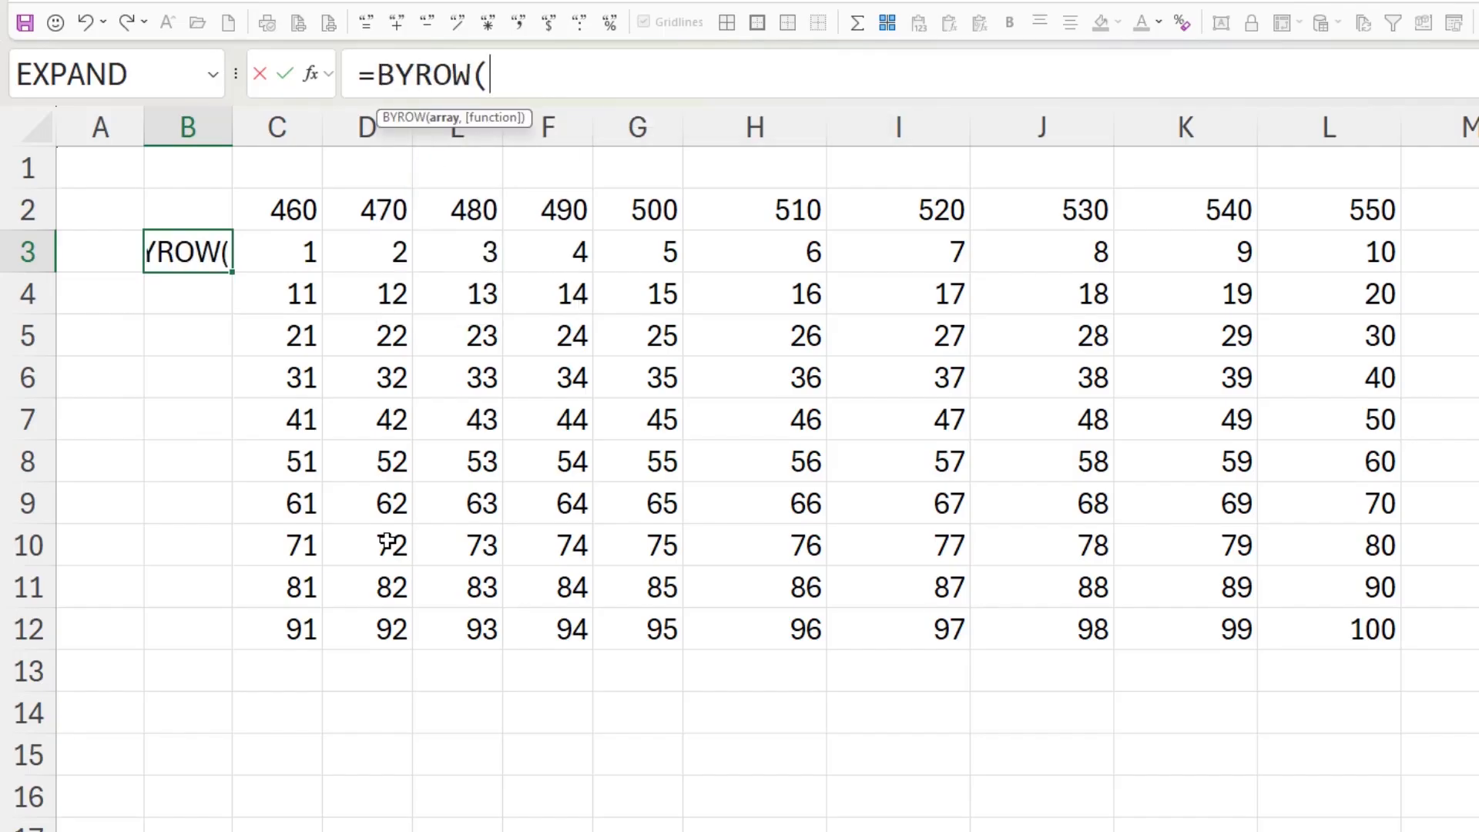
{"action": "left_click", "coordinate": [279, 252]}
{"action": "type", "text": "#"}
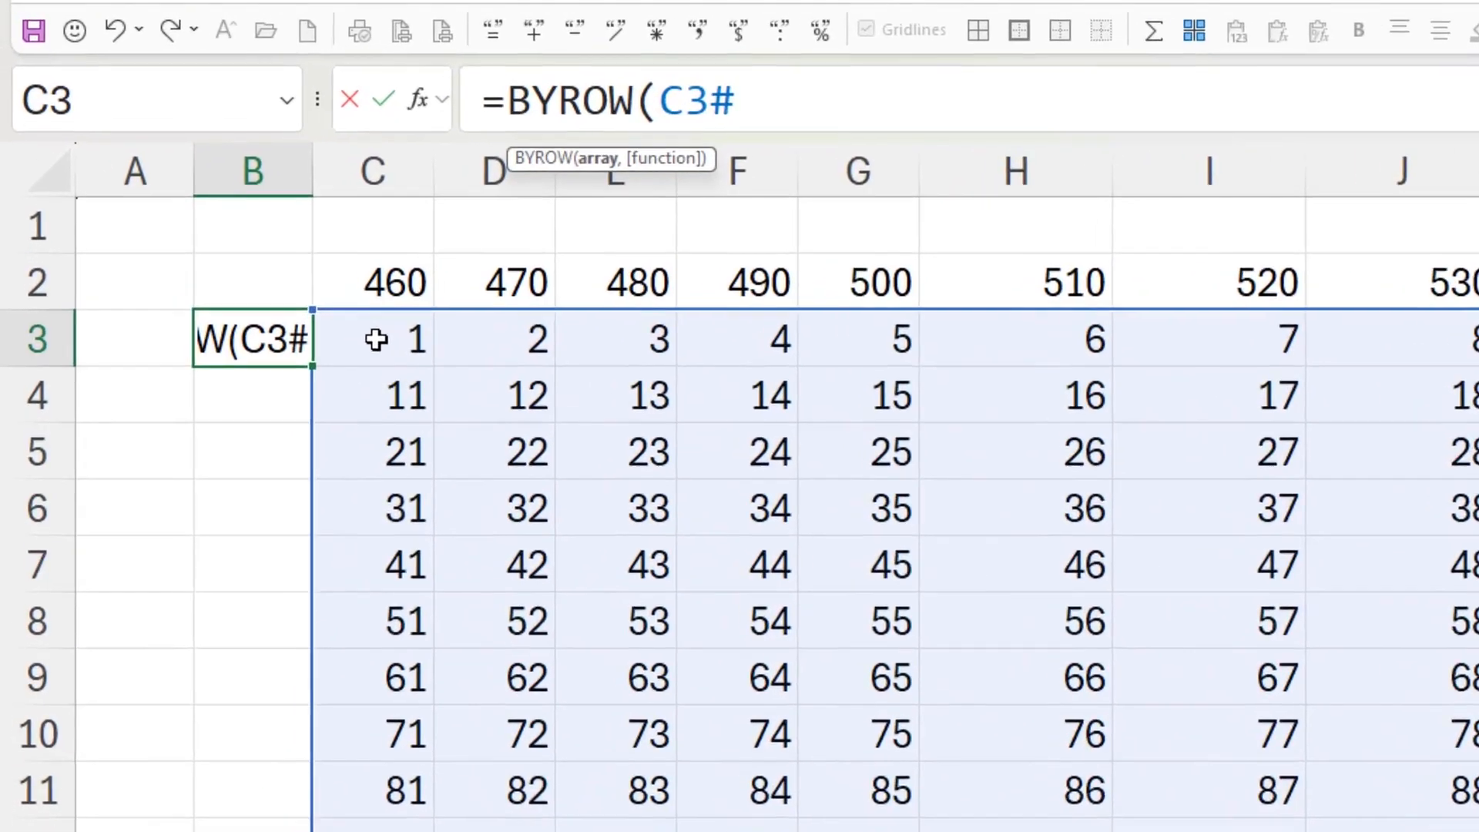
{"action": "type", "text": ","}
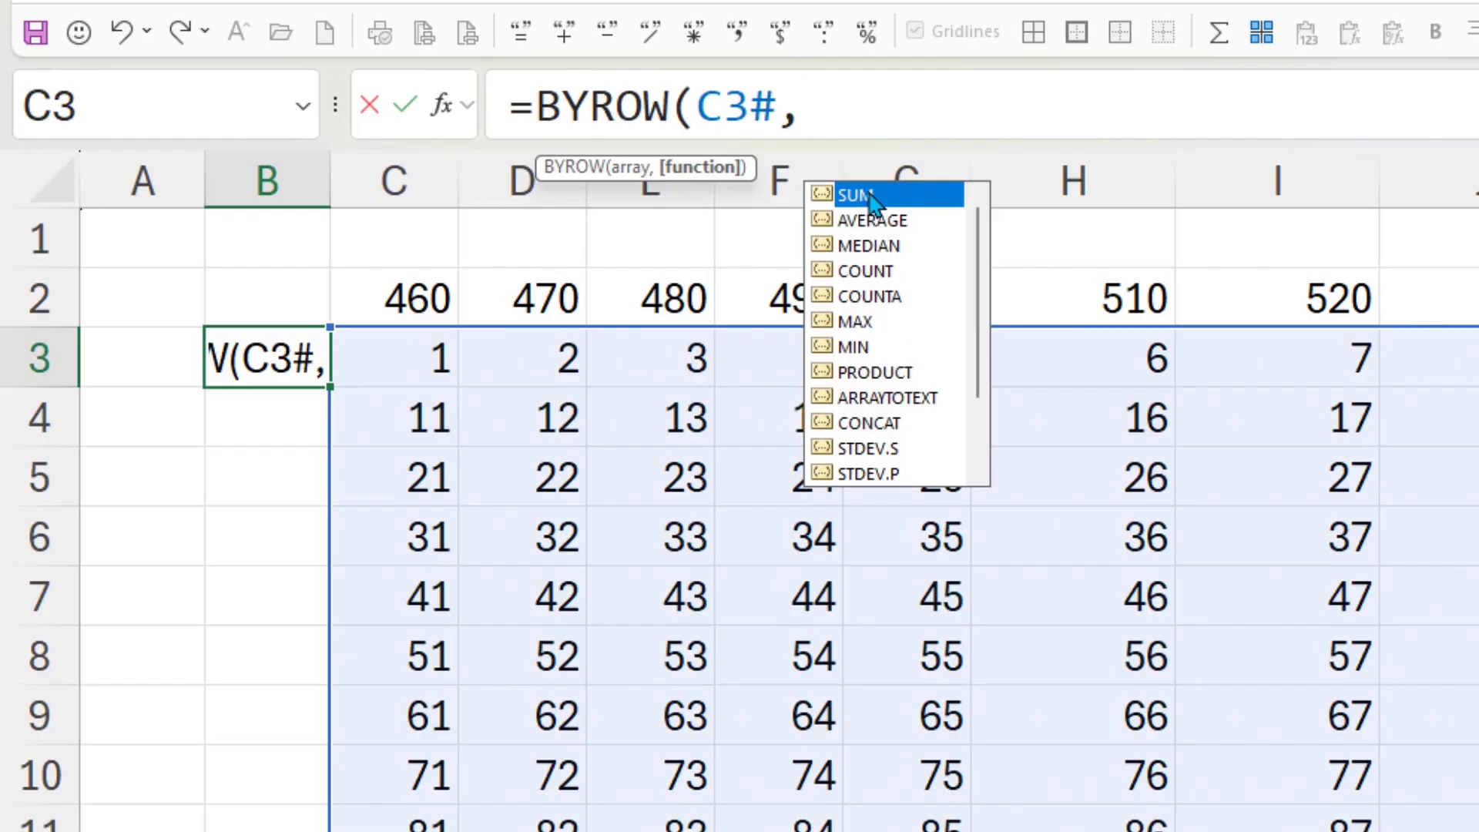
Review the functions offered for the BYROW function argument, choose SUM, and complete B3 as =BYROW(C3#,SUM)
{"action": "scroll", "coordinate": [984, 381], "scroll_direction": "down", "scroll_amount": 2}
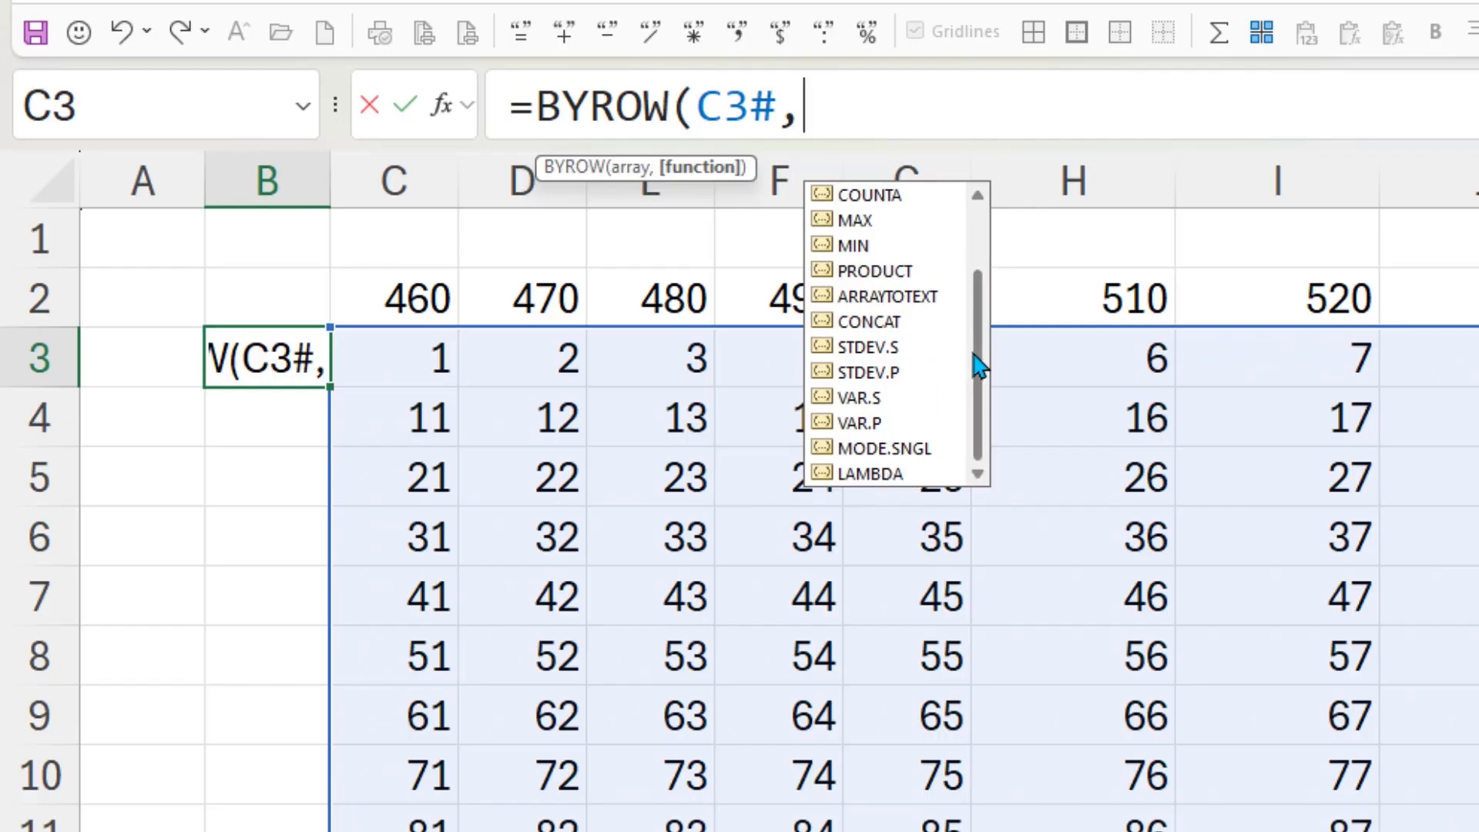
{"action": "left_click_drag", "start_coordinate": [981, 369], "coordinate": [996, 252]}
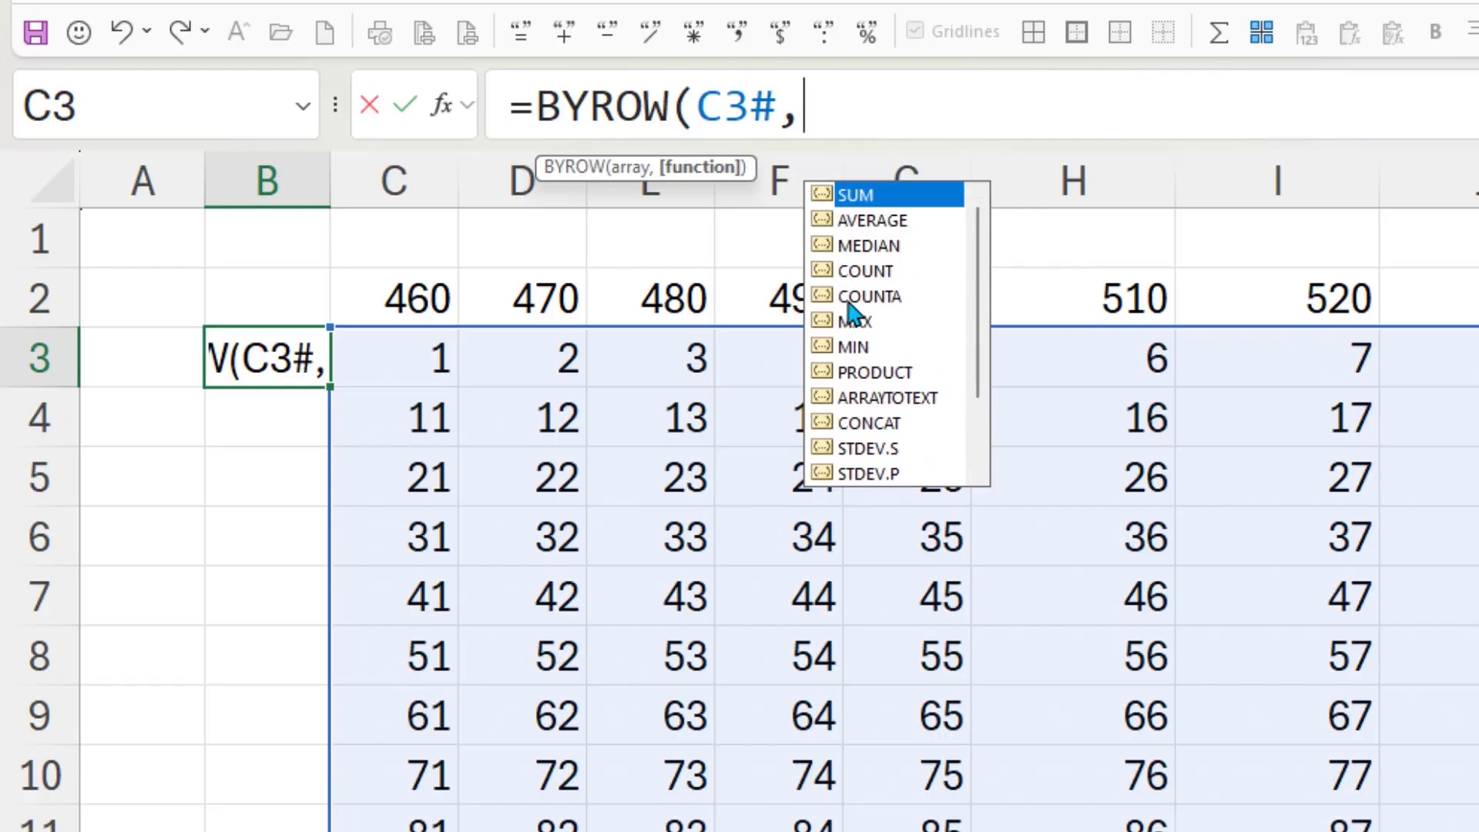
{"action": "left_click", "coordinate": [975, 435]}
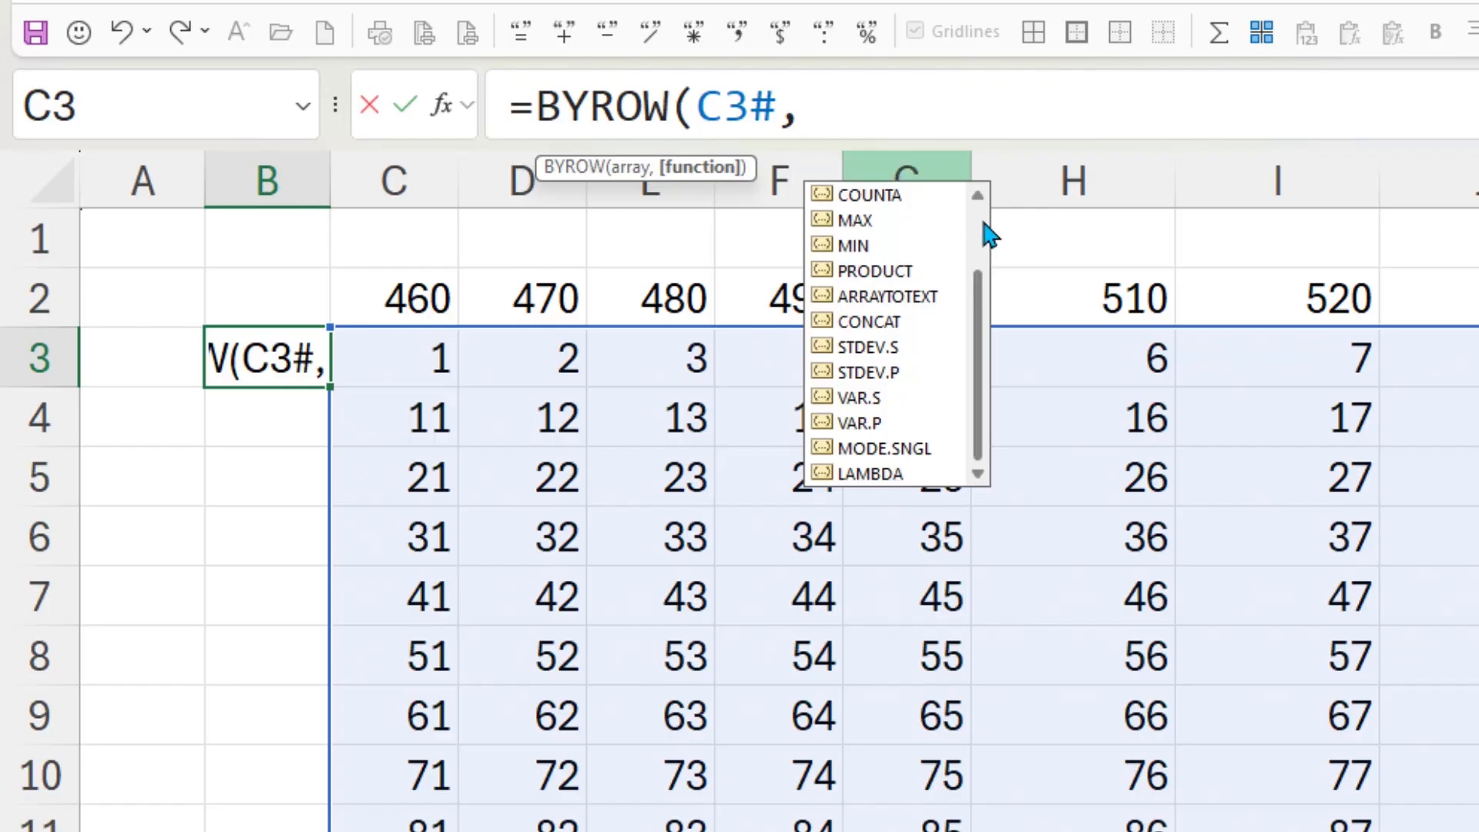
{"action": "scroll", "coordinate": [986, 231], "scroll_direction": "up", "scroll_amount": 2}
{"action": "double_click", "coordinate": [893, 197]}
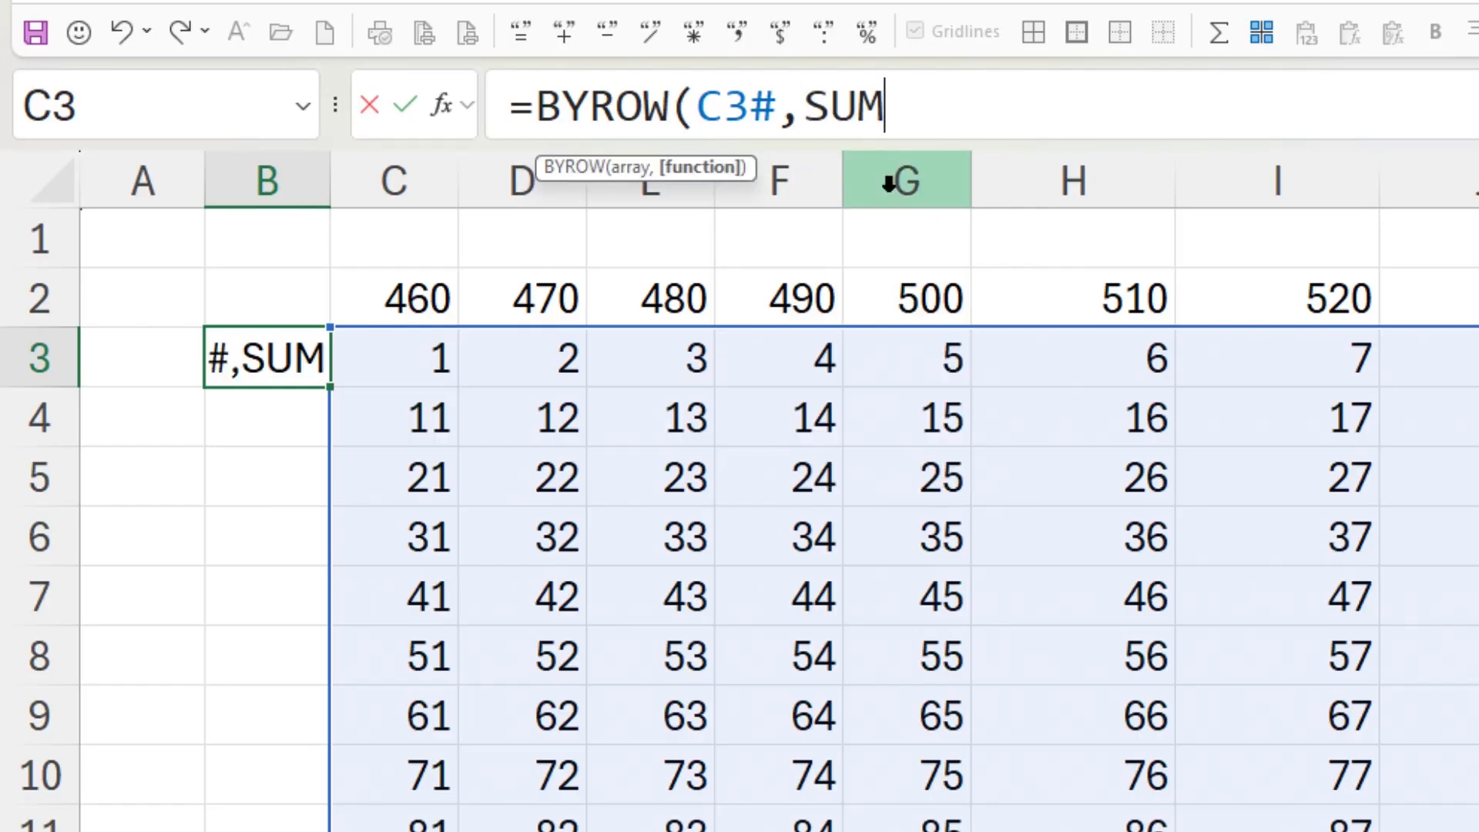
{"action": "left_click", "coordinate": [404, 96]}
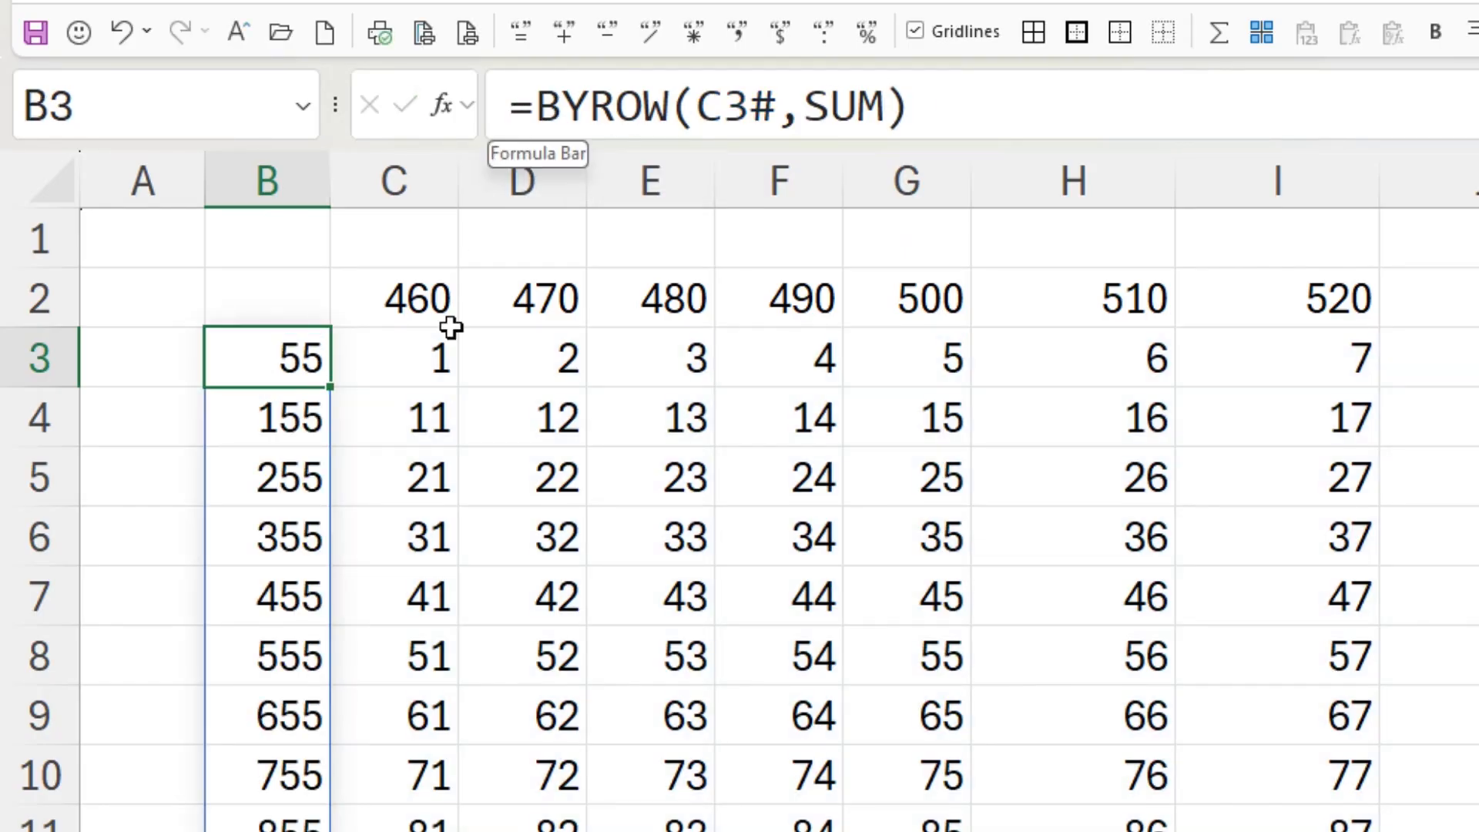
Examine the LAMBDA(x,SUM(x)) argument of the BYCOL formula in C2, leave it unedited, and return to B3
{"action": "left_click", "coordinate": [430, 296]}
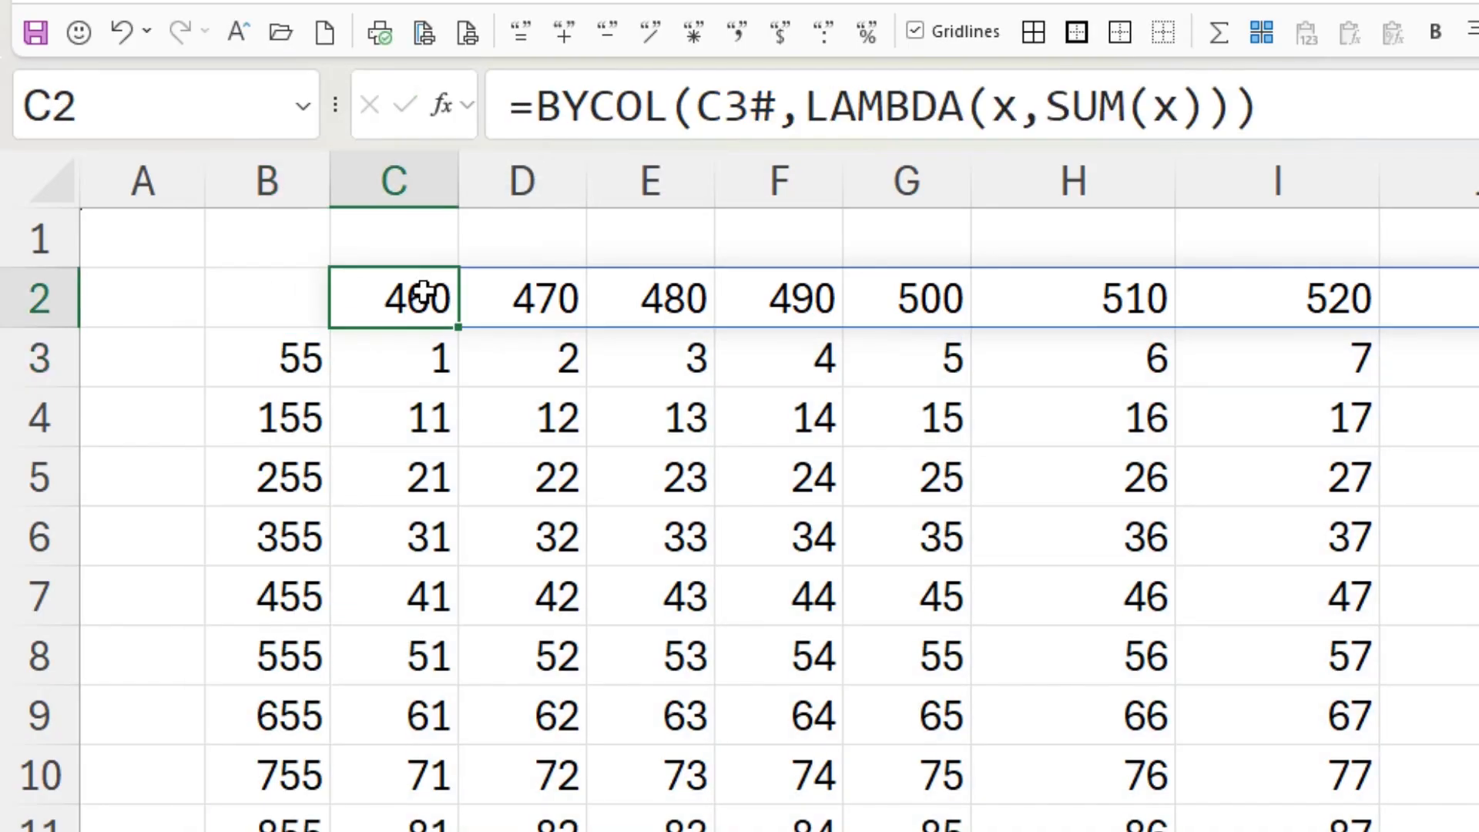
{"action": "left_click", "coordinate": [531, 106]}
{"action": "left_click_drag", "start_coordinate": [532, 105], "coordinate": [1353, 113]}
{"action": "left_click_drag", "start_coordinate": [801, 105], "coordinate": [1247, 112]}
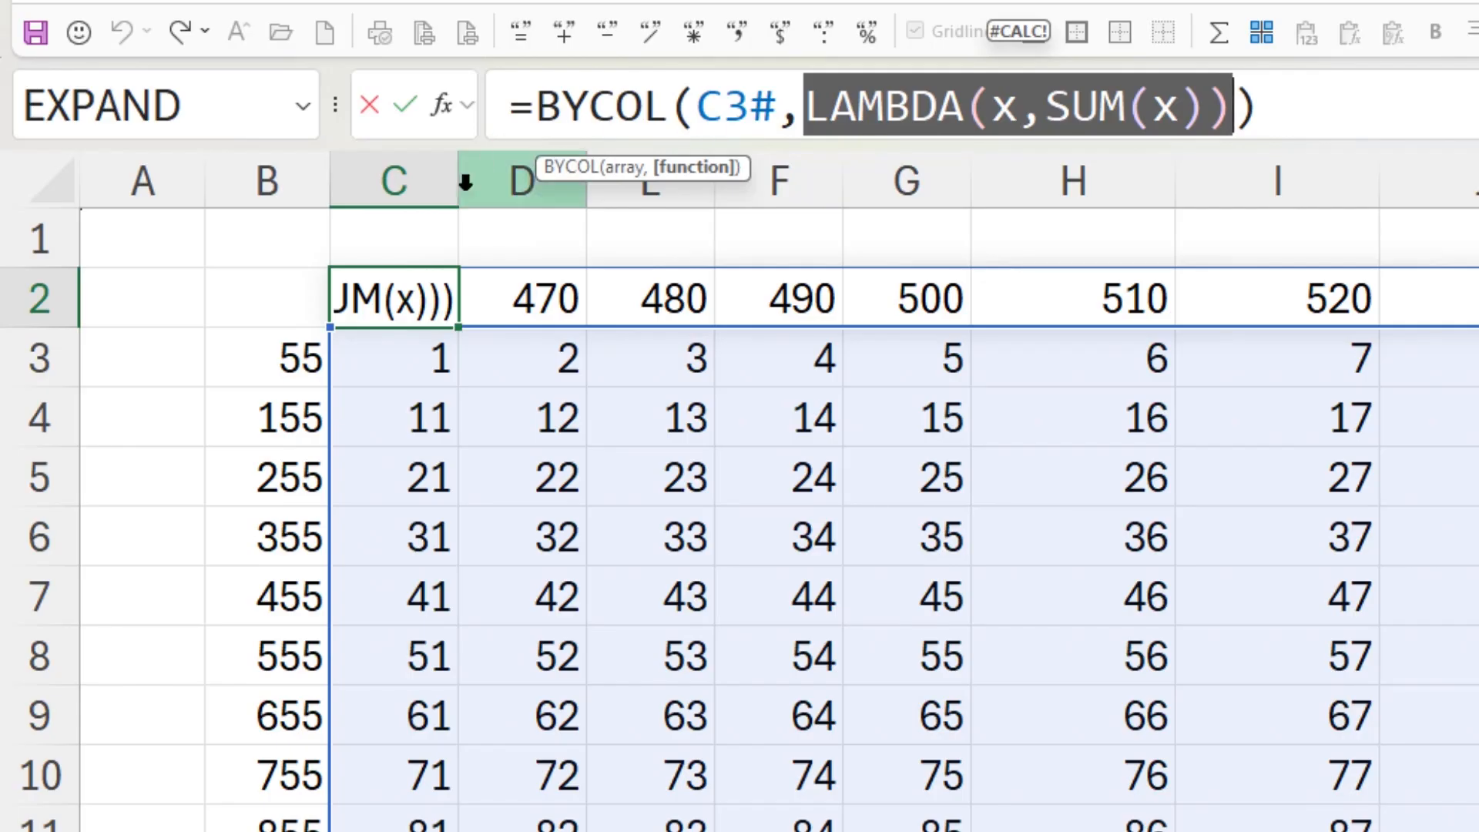
{"action": "key", "text": "Escape"}
{"action": "left_click", "coordinate": [254, 370]}
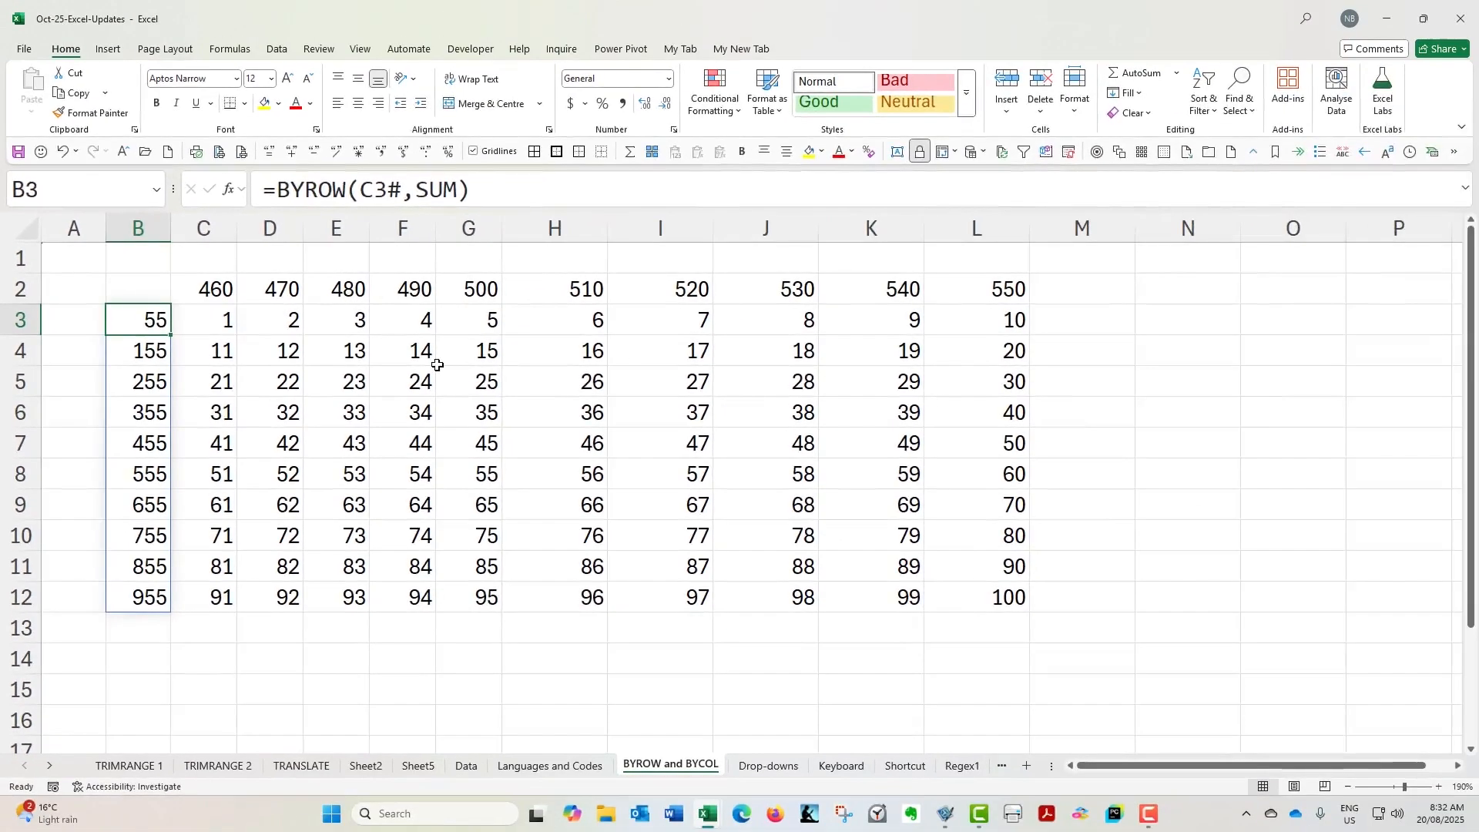
On the Drop-downs sheet, compare the departments in A2:A11, including the duplicates, with the entries offered by the C2 drop-down
{"action": "left_click", "coordinate": [767, 765]}
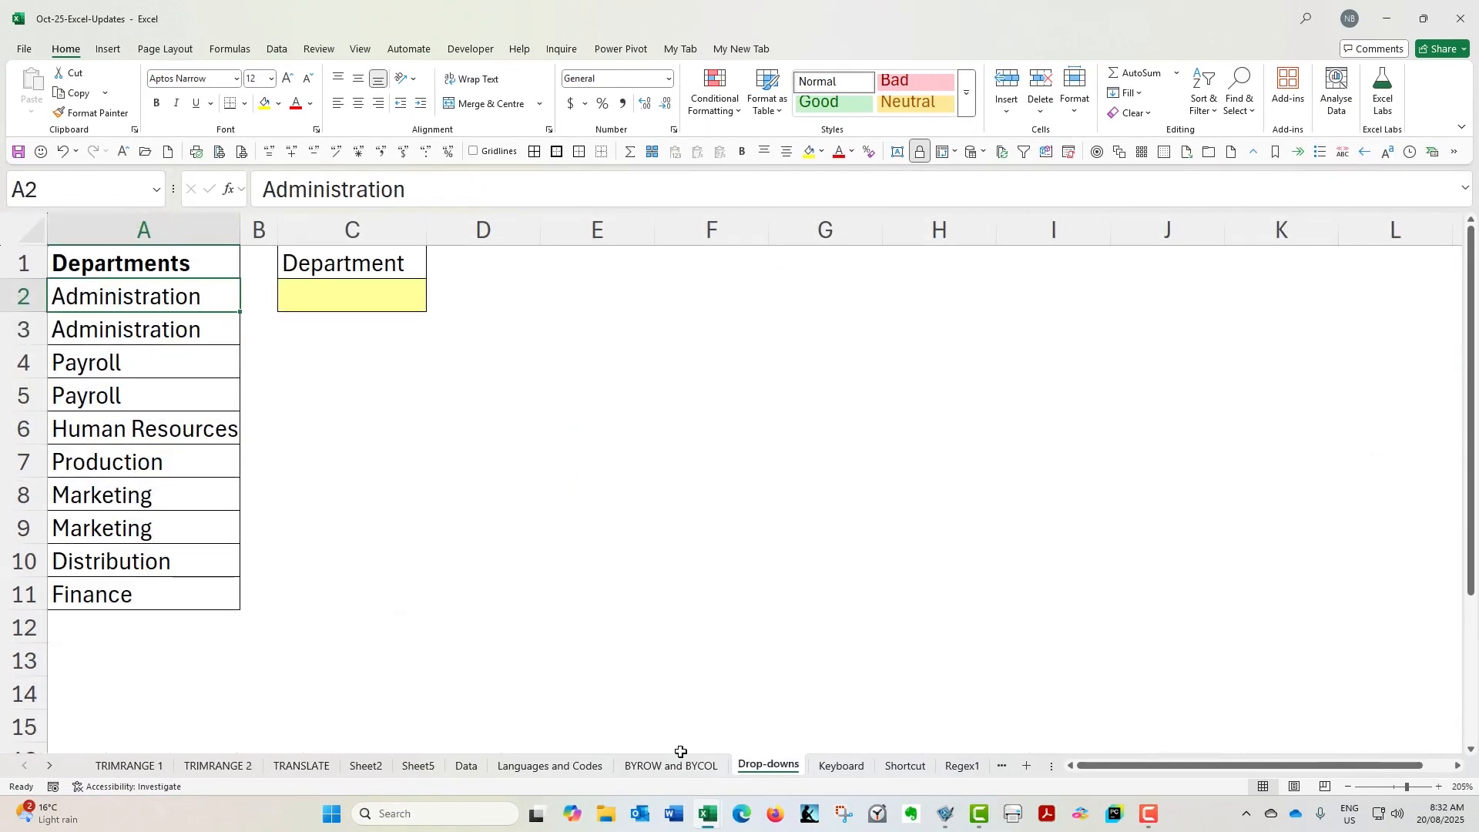
{"action": "left_click", "coordinate": [385, 291]}
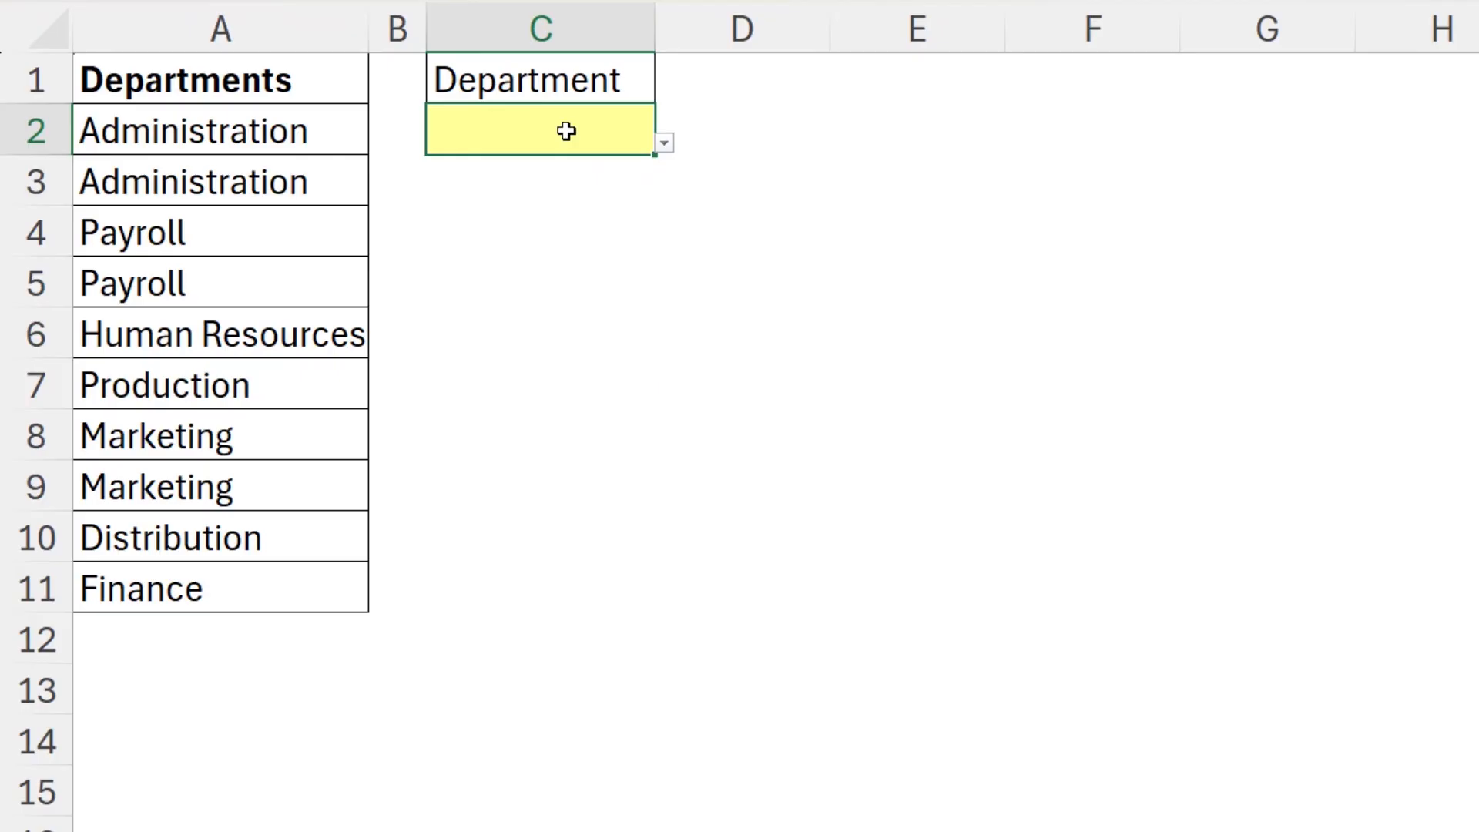
{"action": "left_click_drag", "start_coordinate": [320, 132], "coordinate": [304, 580]}
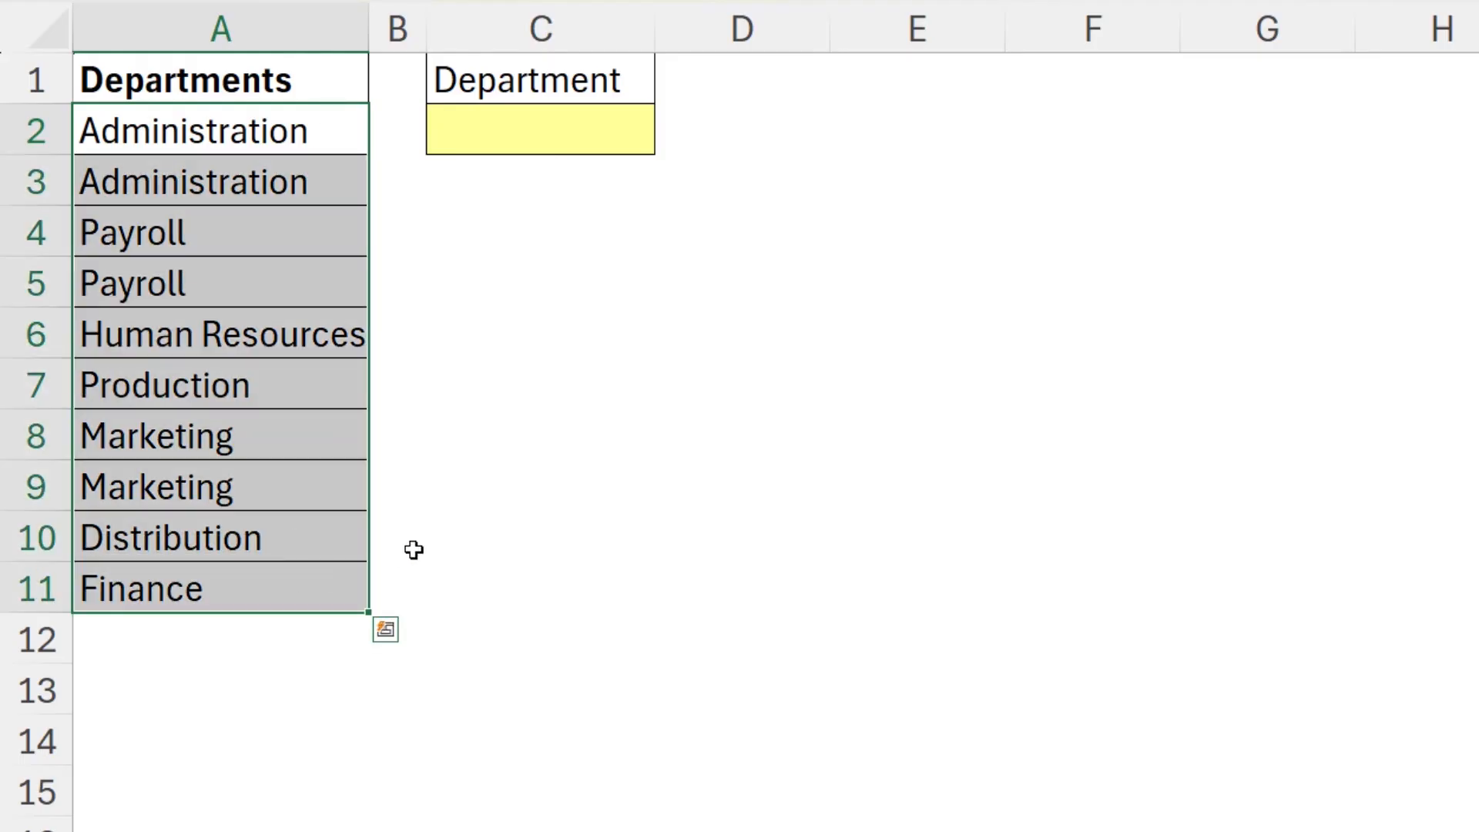
{"action": "left_click", "coordinate": [306, 130]}
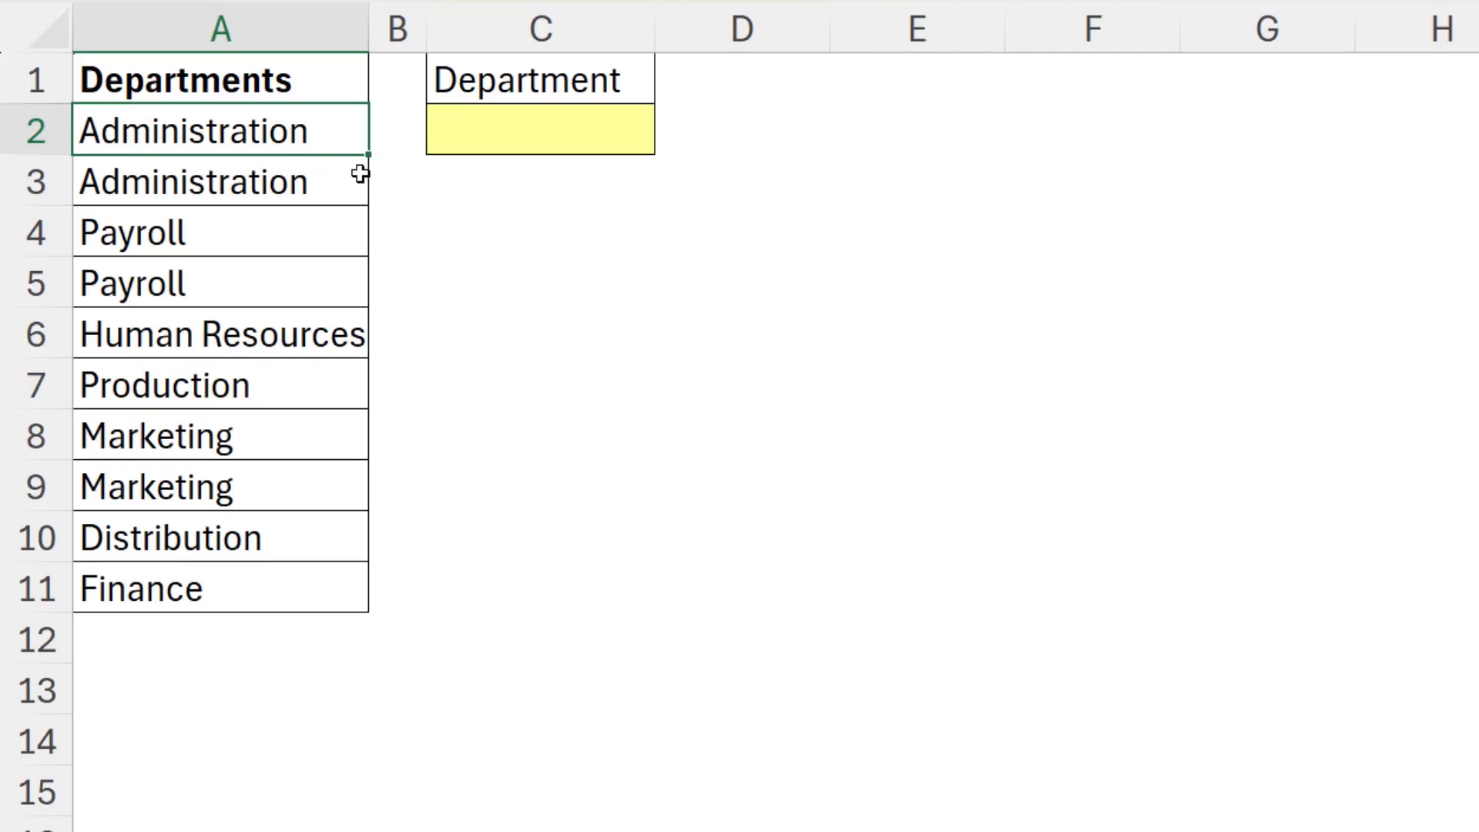
{"action": "left_click_drag", "start_coordinate": [326, 123], "coordinate": [261, 587]}
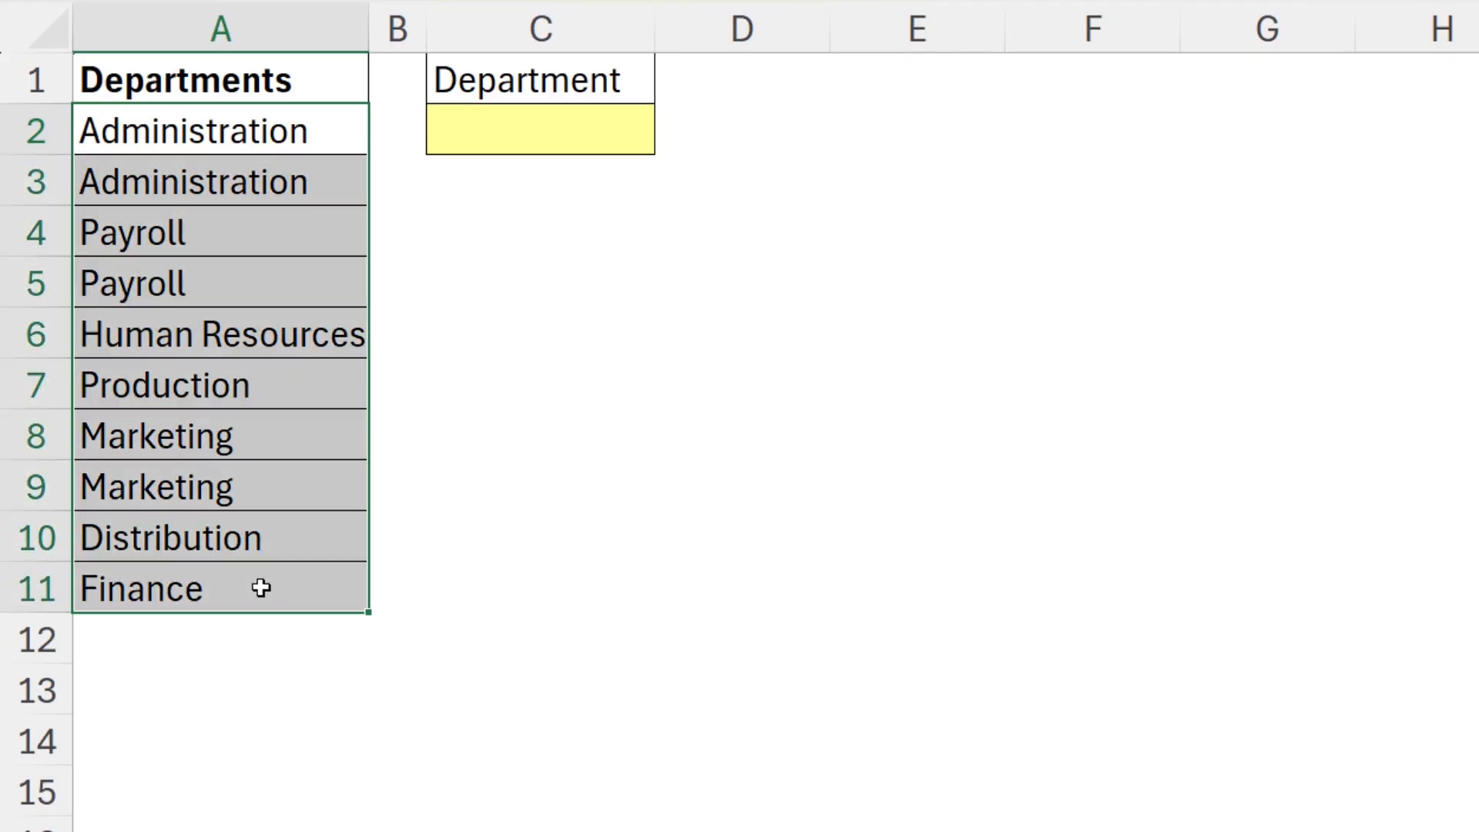
{"action": "left_click", "coordinate": [254, 133]}
{"action": "left_click", "coordinate": [264, 202]}
{"action": "left_click", "coordinate": [275, 232]}
{"action": "left_click", "coordinate": [280, 279]}
{"action": "left_click_drag", "start_coordinate": [302, 127], "coordinate": [264, 568]}
{"action": "left_click", "coordinate": [303, 136]}
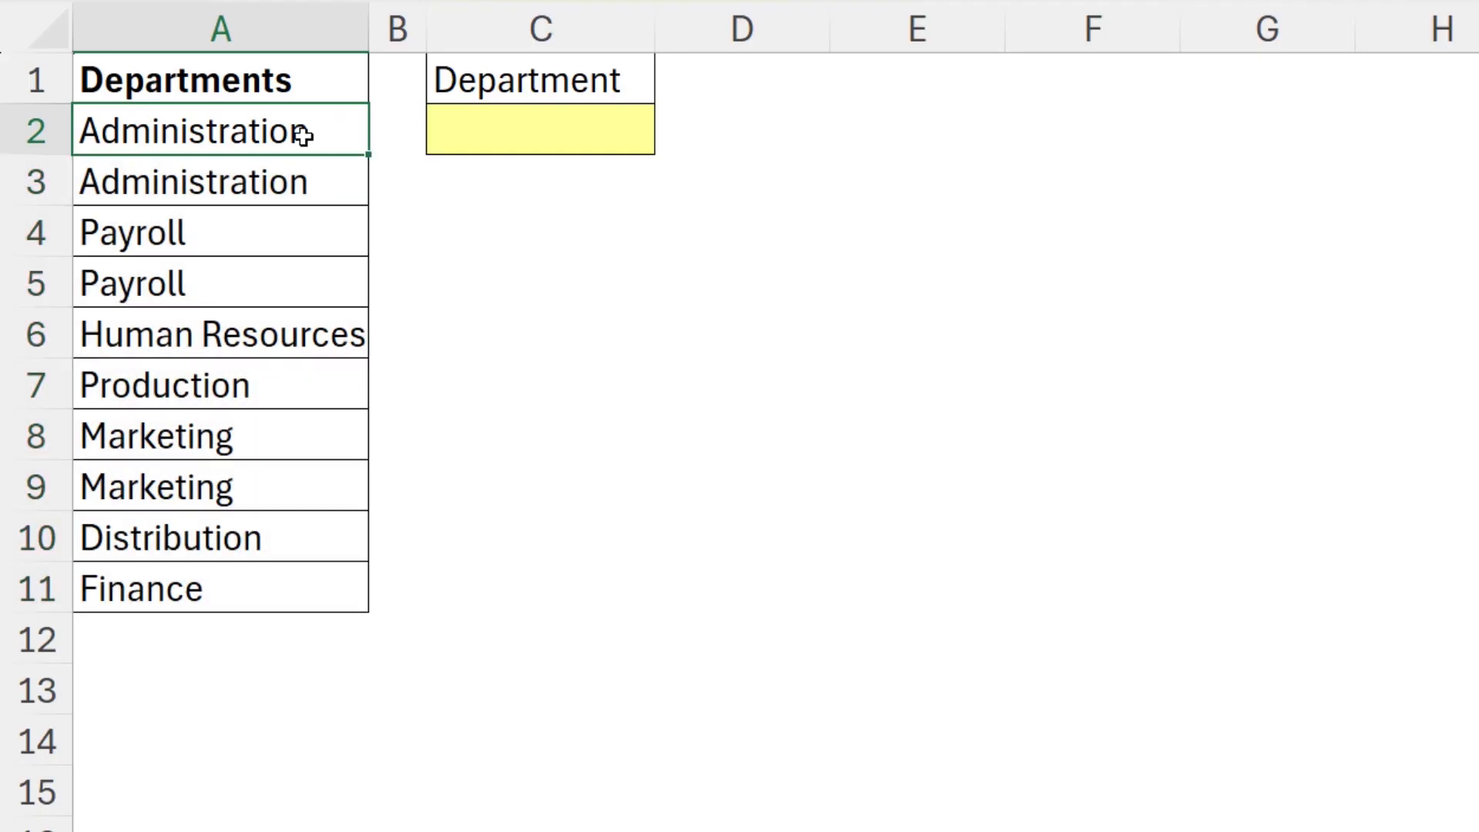
{"action": "left_click", "coordinate": [617, 116]}
{"action": "left_click", "coordinate": [664, 145]}
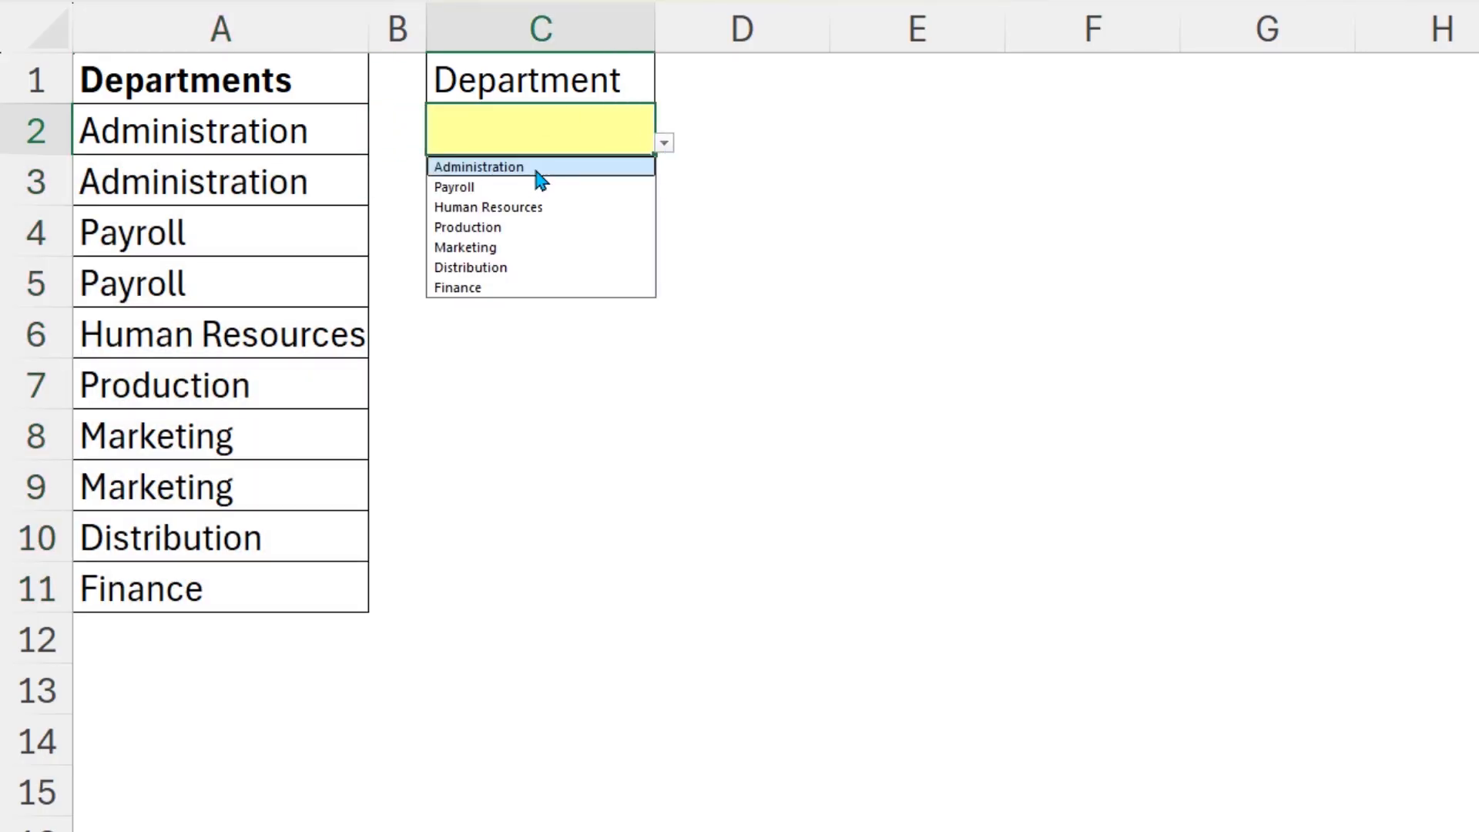
Add List data validation to D2 with source =$A$2:$A$11 and display the resulting drop-down entries
{"action": "left_click", "coordinate": [773, 120]}
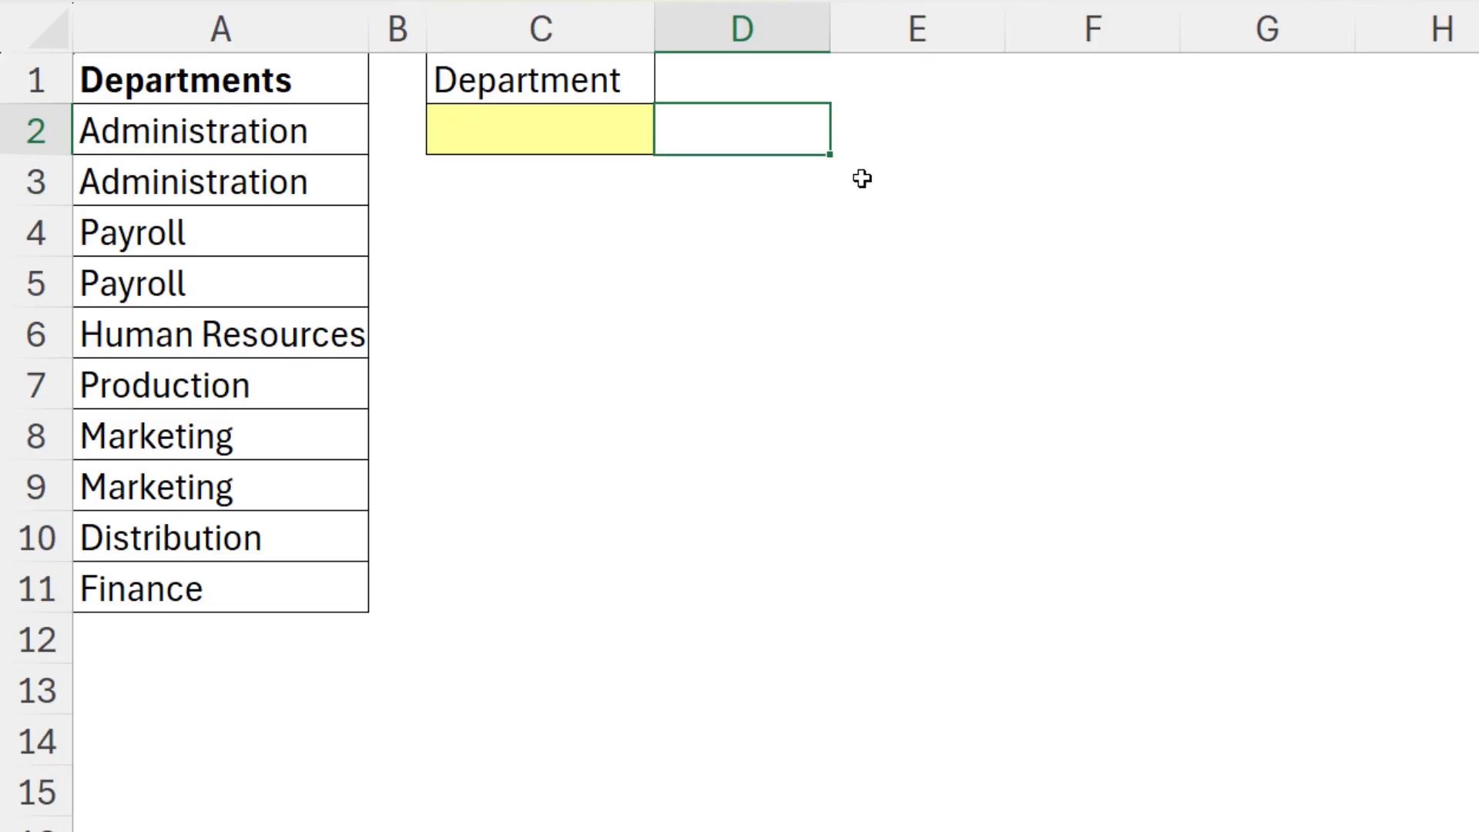
{"action": "key", "text": "alt"}
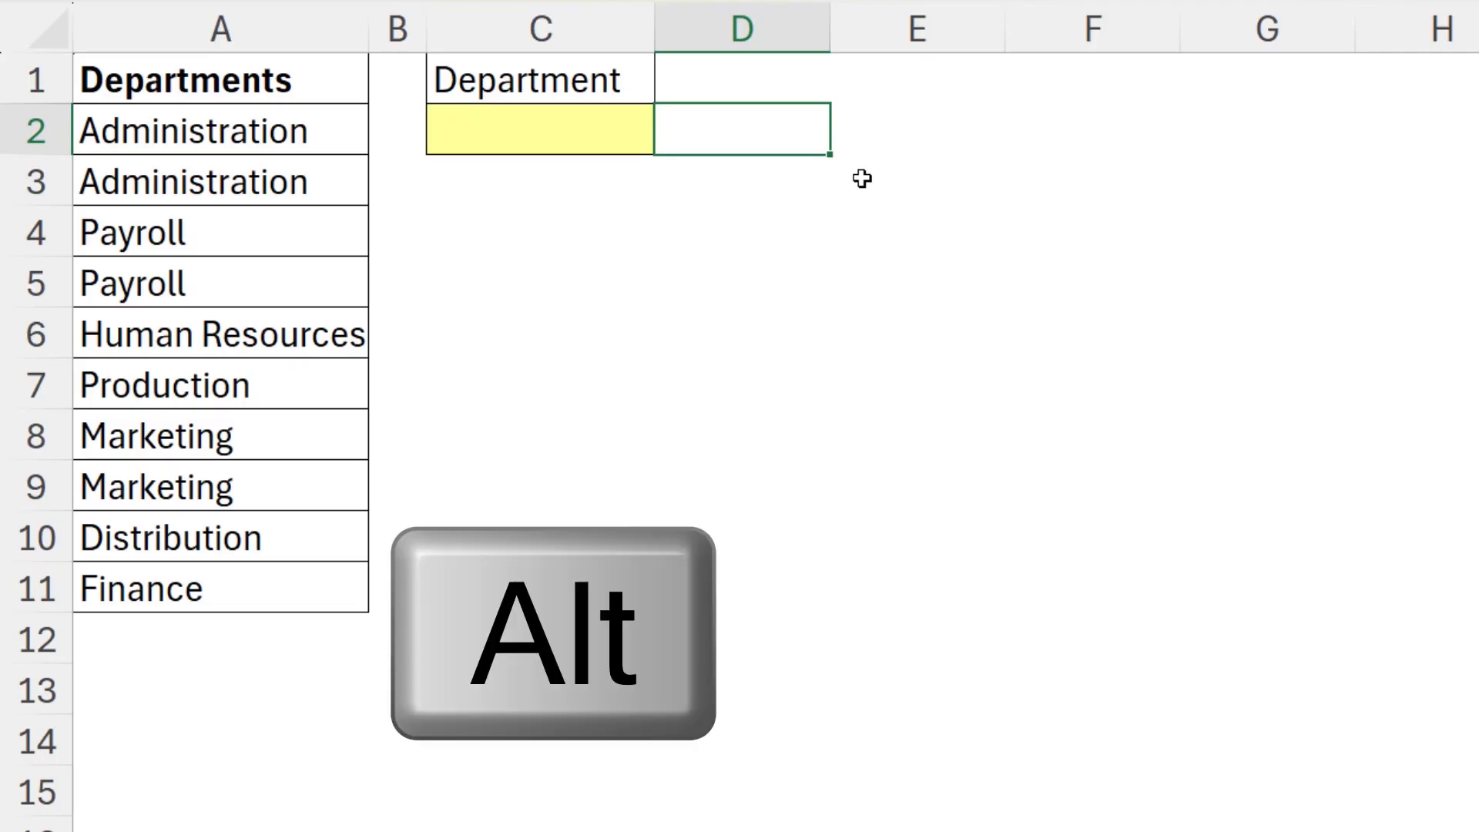
{"action": "key", "text": "d"}
{"action": "key", "text": "l"}
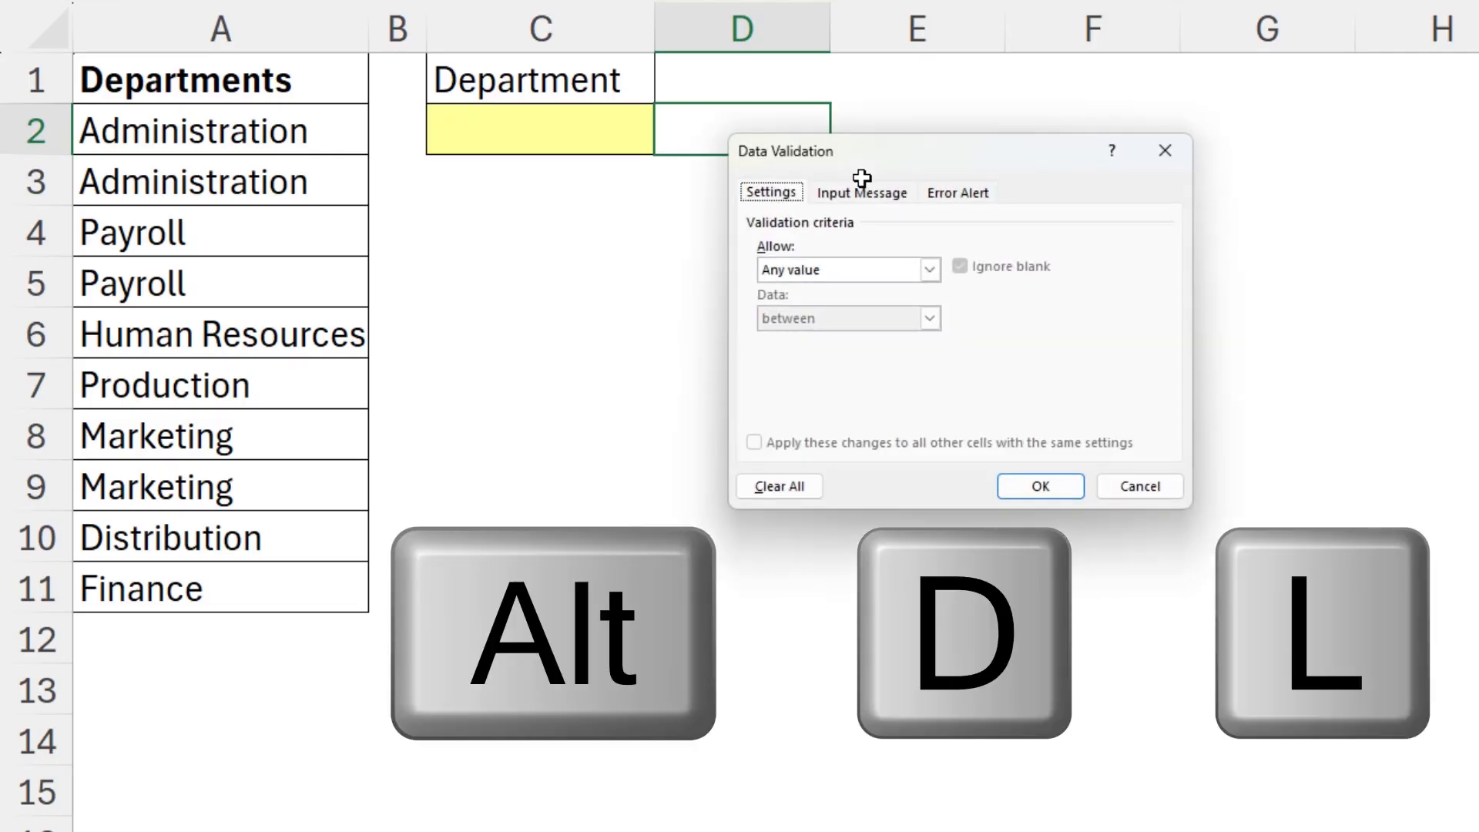
{"action": "left_click", "coordinate": [862, 277]}
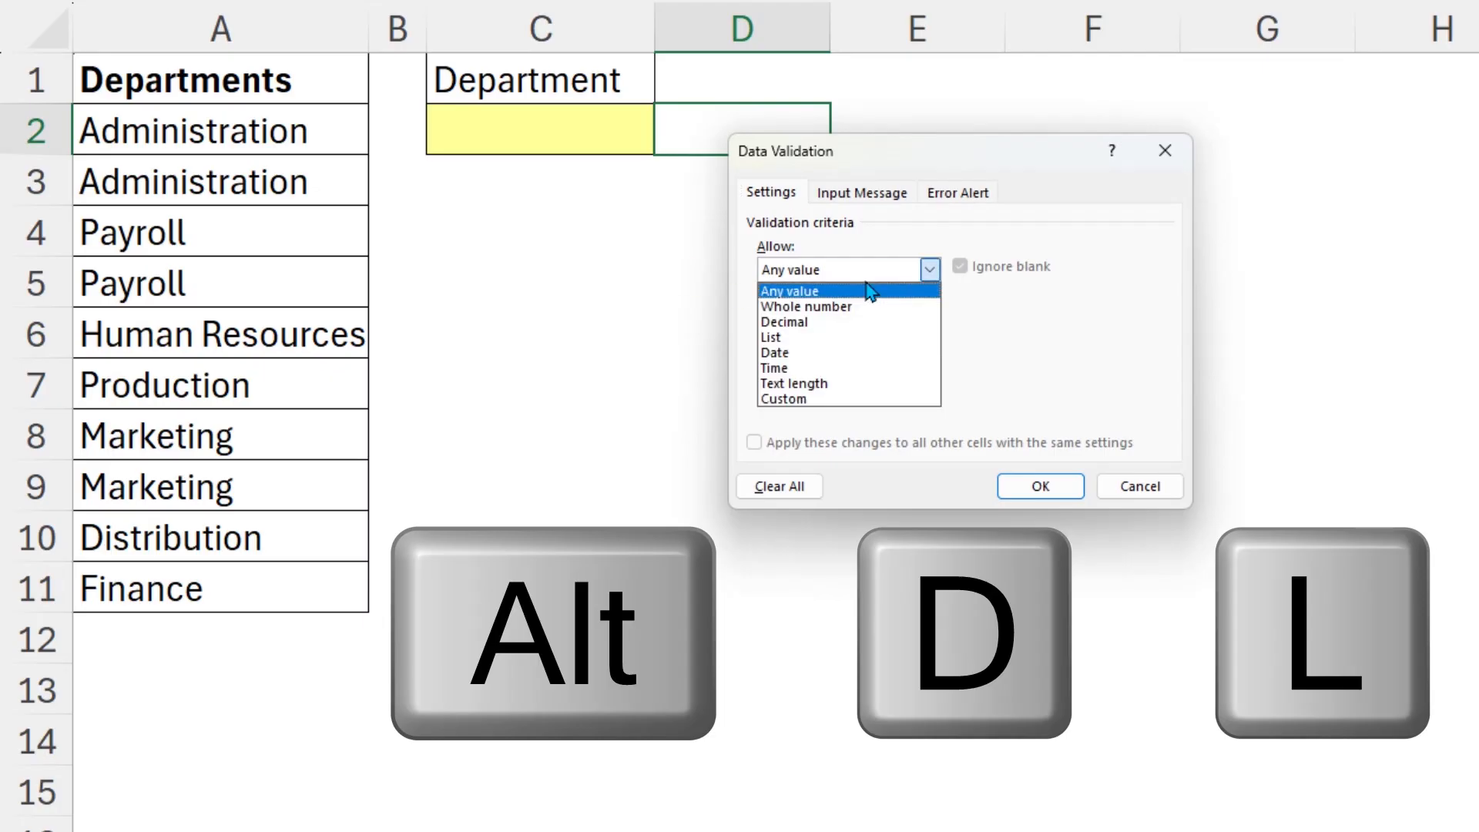
{"action": "left_click", "coordinate": [832, 339]}
{"action": "left_click", "coordinate": [838, 367]}
{"action": "left_click_drag", "start_coordinate": [220, 129], "coordinate": [254, 590]}
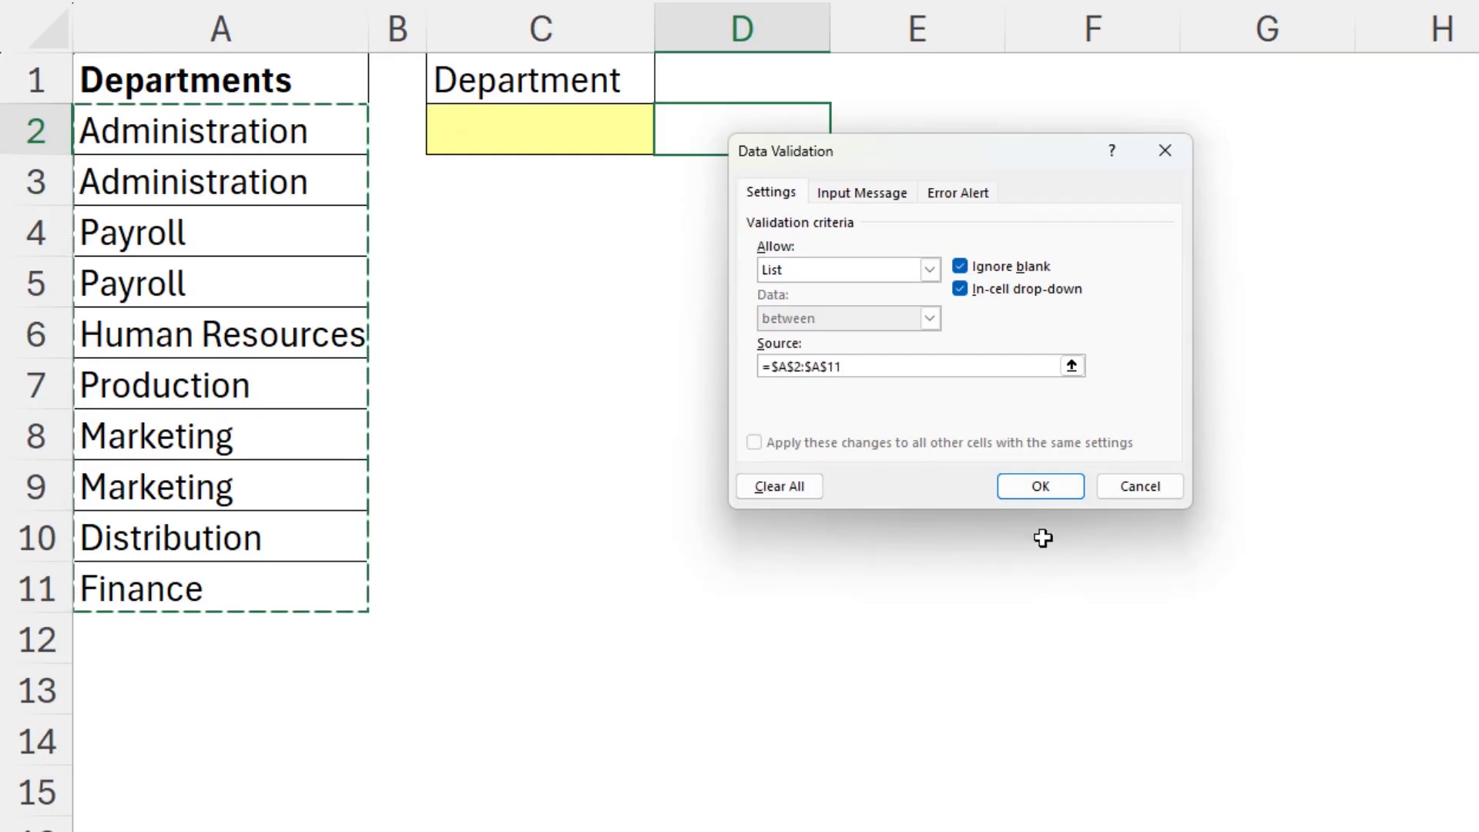
{"action": "left_click", "coordinate": [1058, 486]}
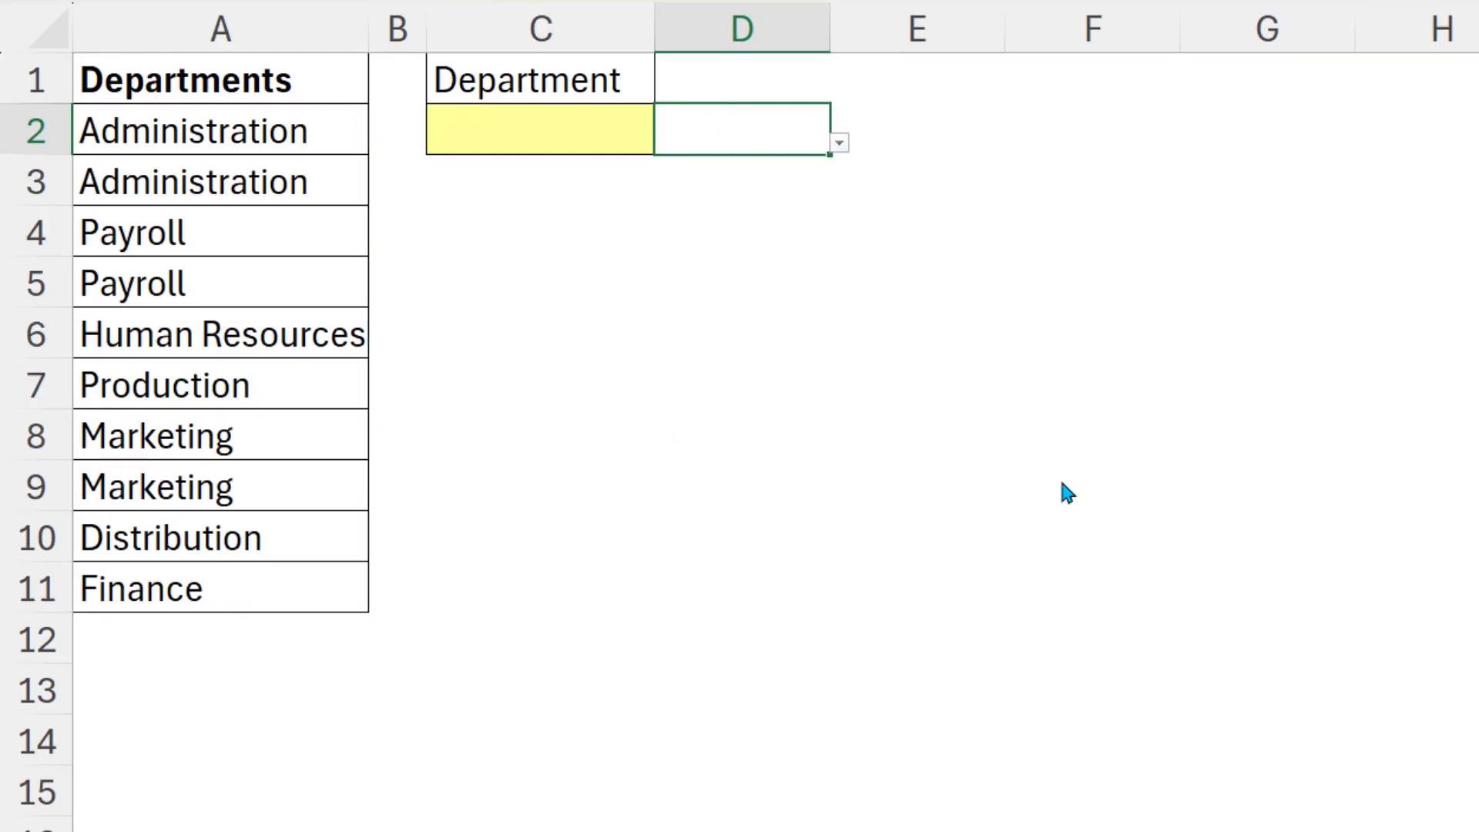
{"action": "left_click", "coordinate": [839, 144]}
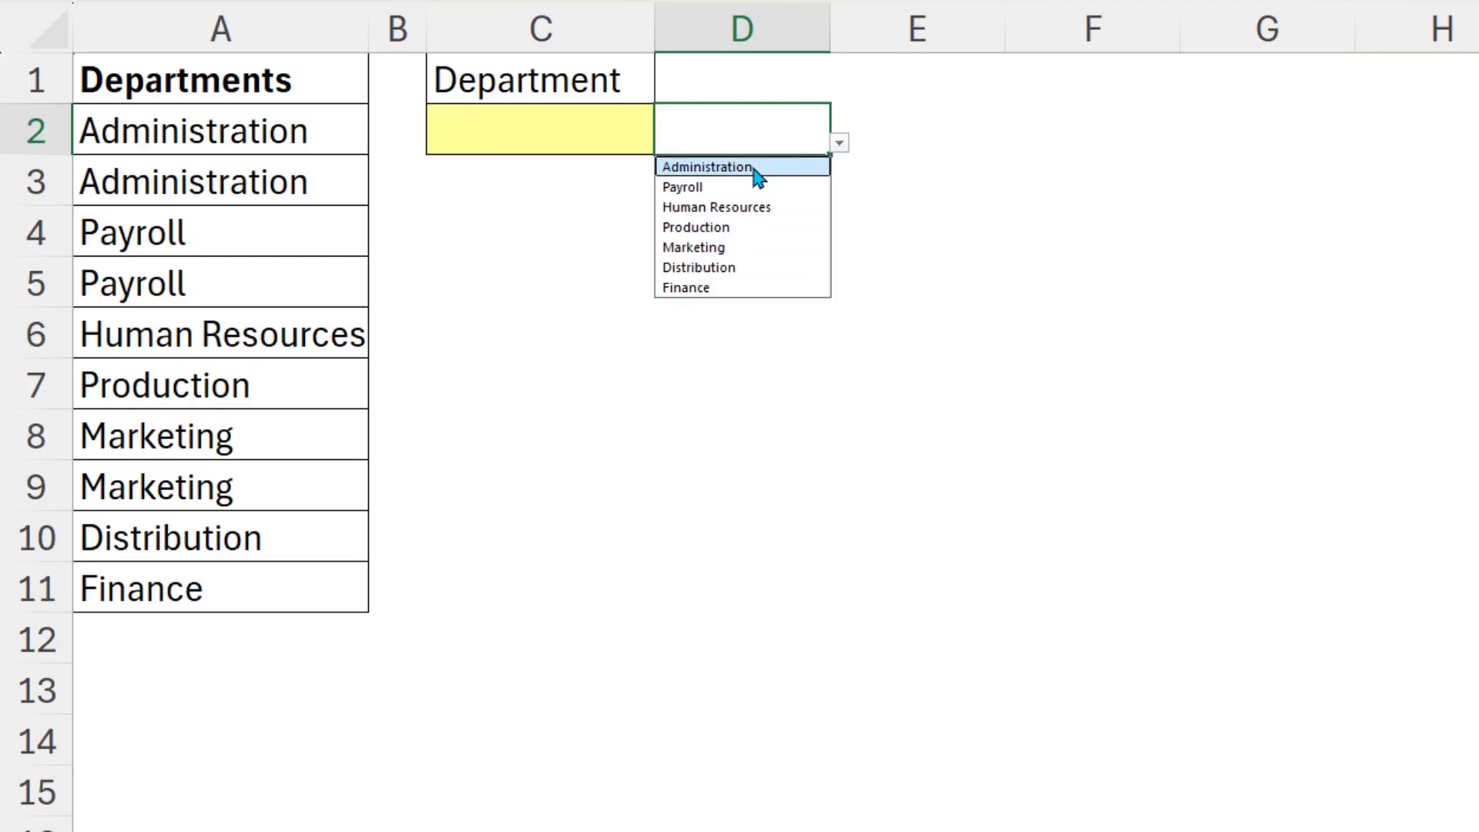
Enter Payroll in C2 by filtering the validation list with the letter p in the formula bar and picking the matching suggestion
{"action": "left_click", "coordinate": [596, 138]}
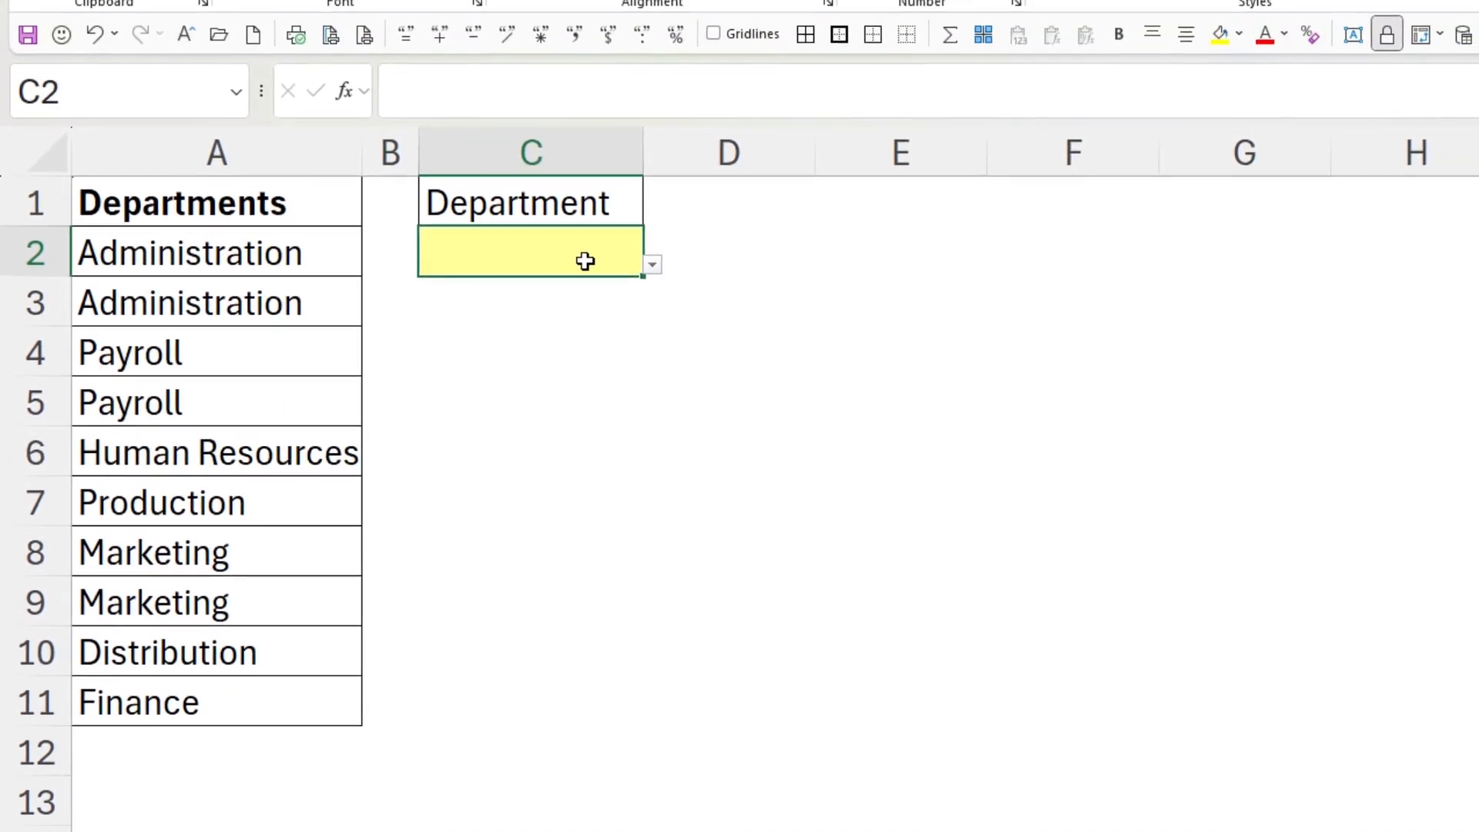
{"action": "left_click", "coordinate": [611, 99]}
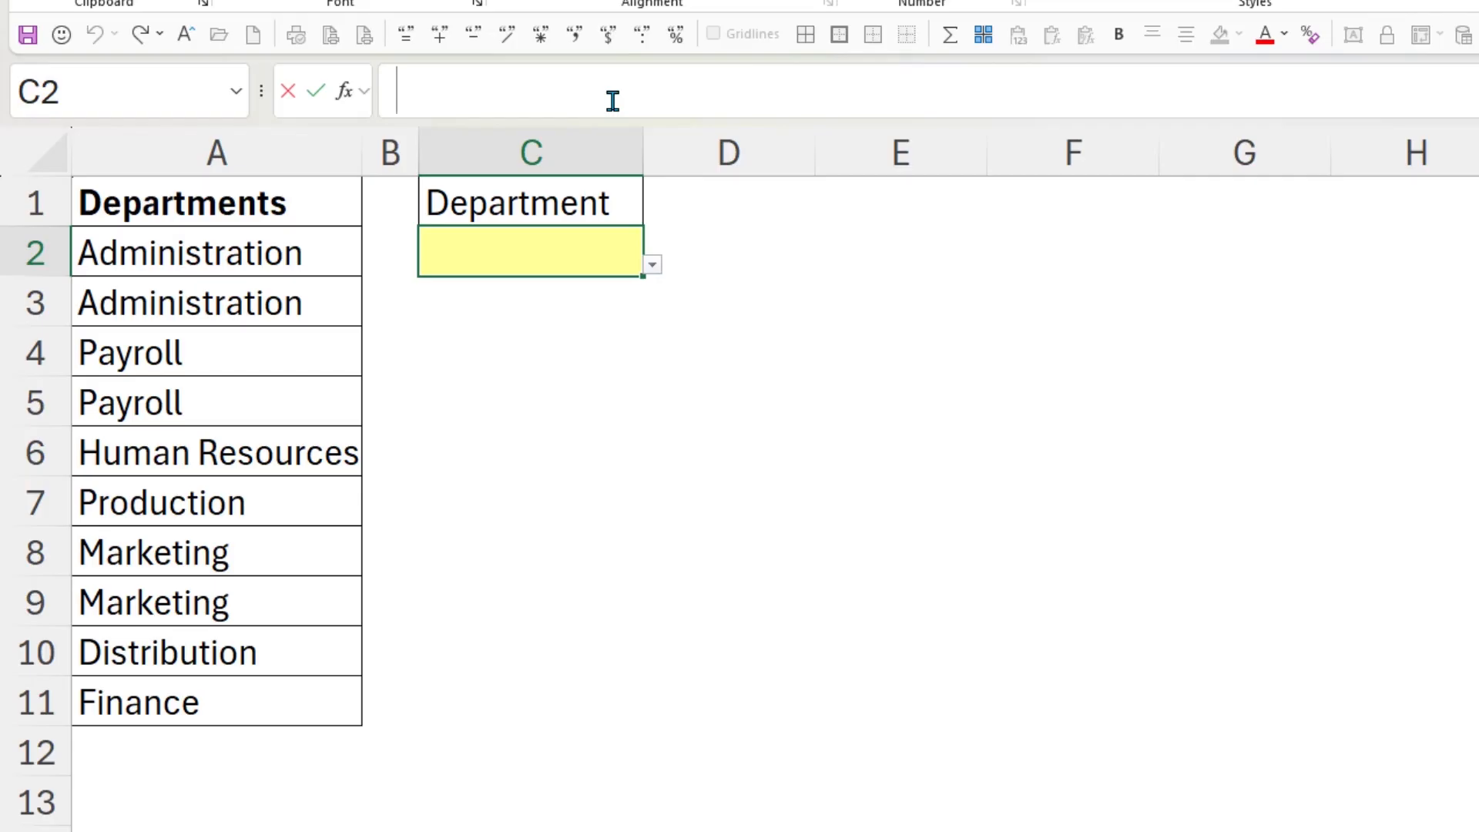
{"action": "type", "text": "p"}
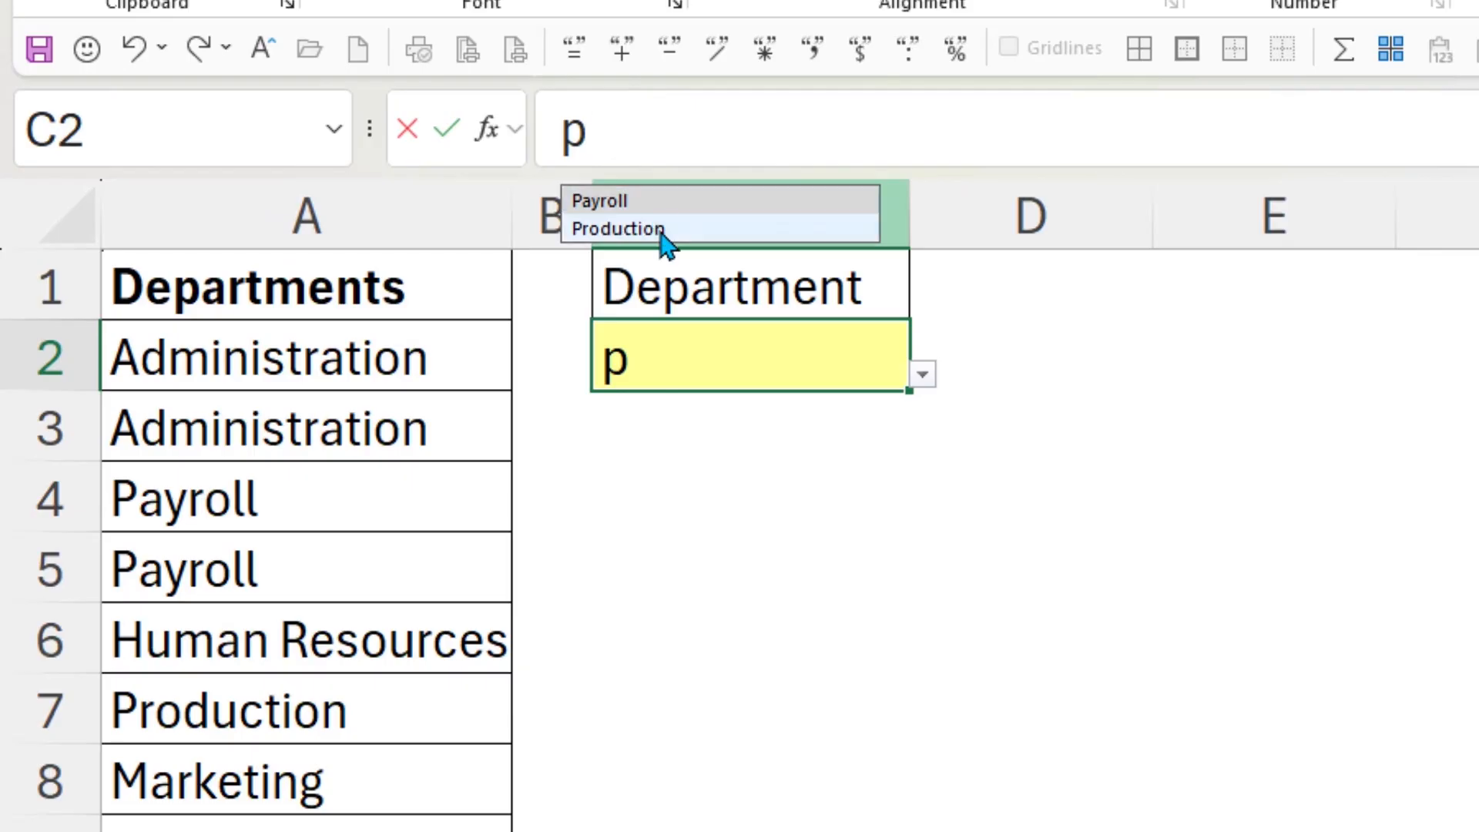
{"action": "left_click", "coordinate": [692, 208]}
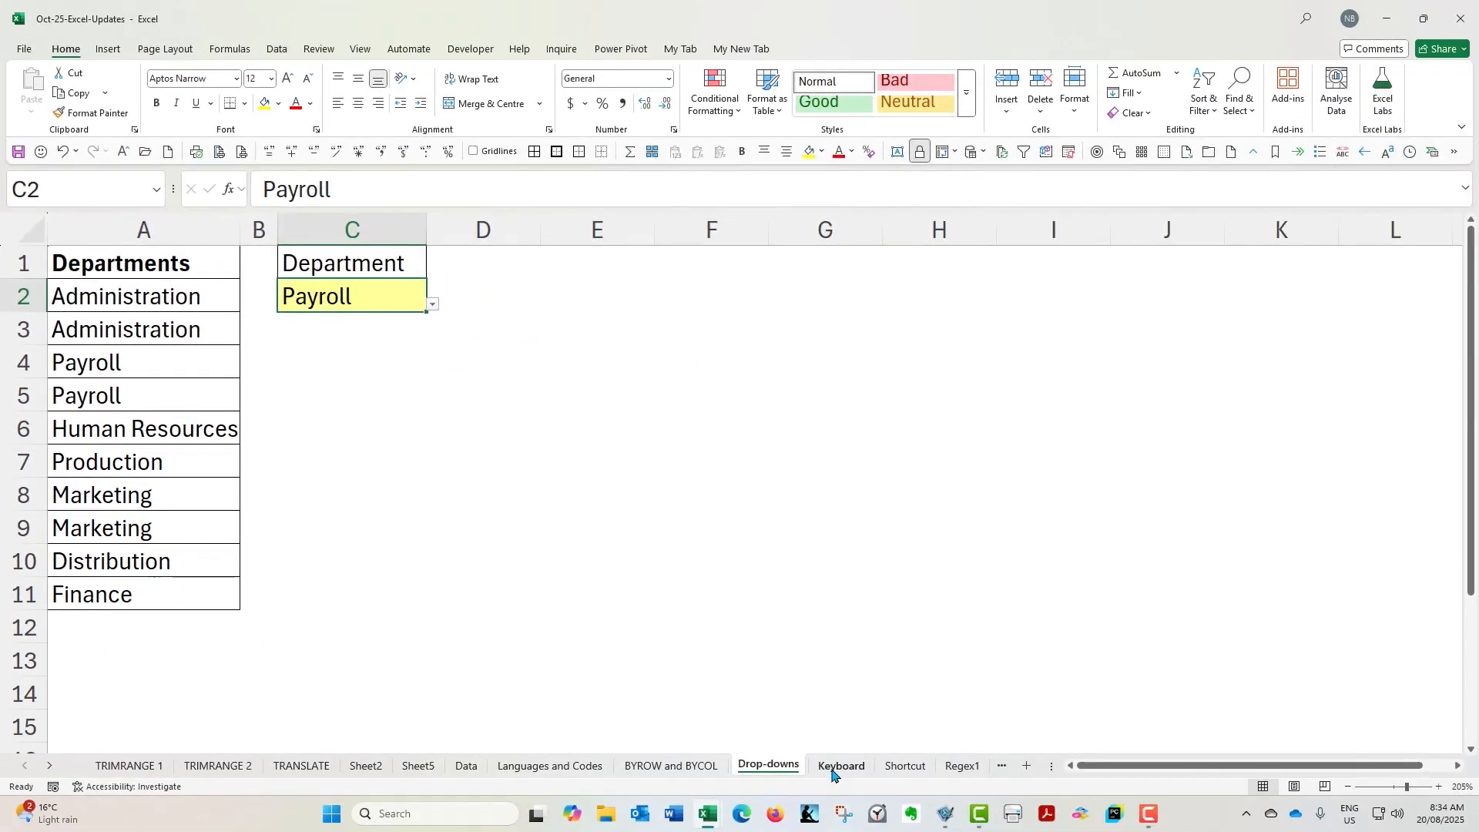
Open the Keyboard sheet and look through the table of key names and their in-cell images
{"action": "left_click", "coordinate": [837, 766]}
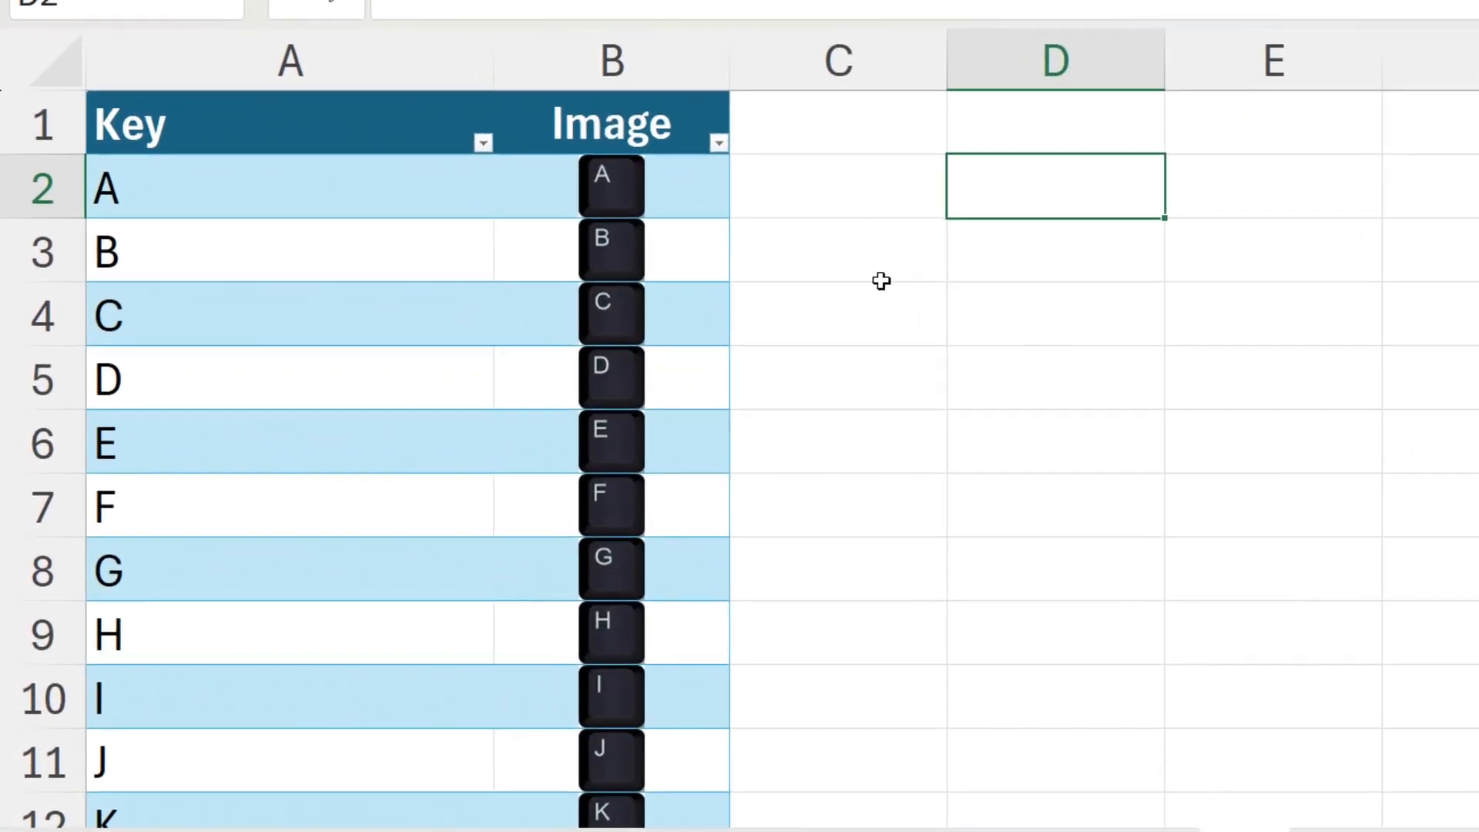
{"action": "left_click", "coordinate": [689, 183]}
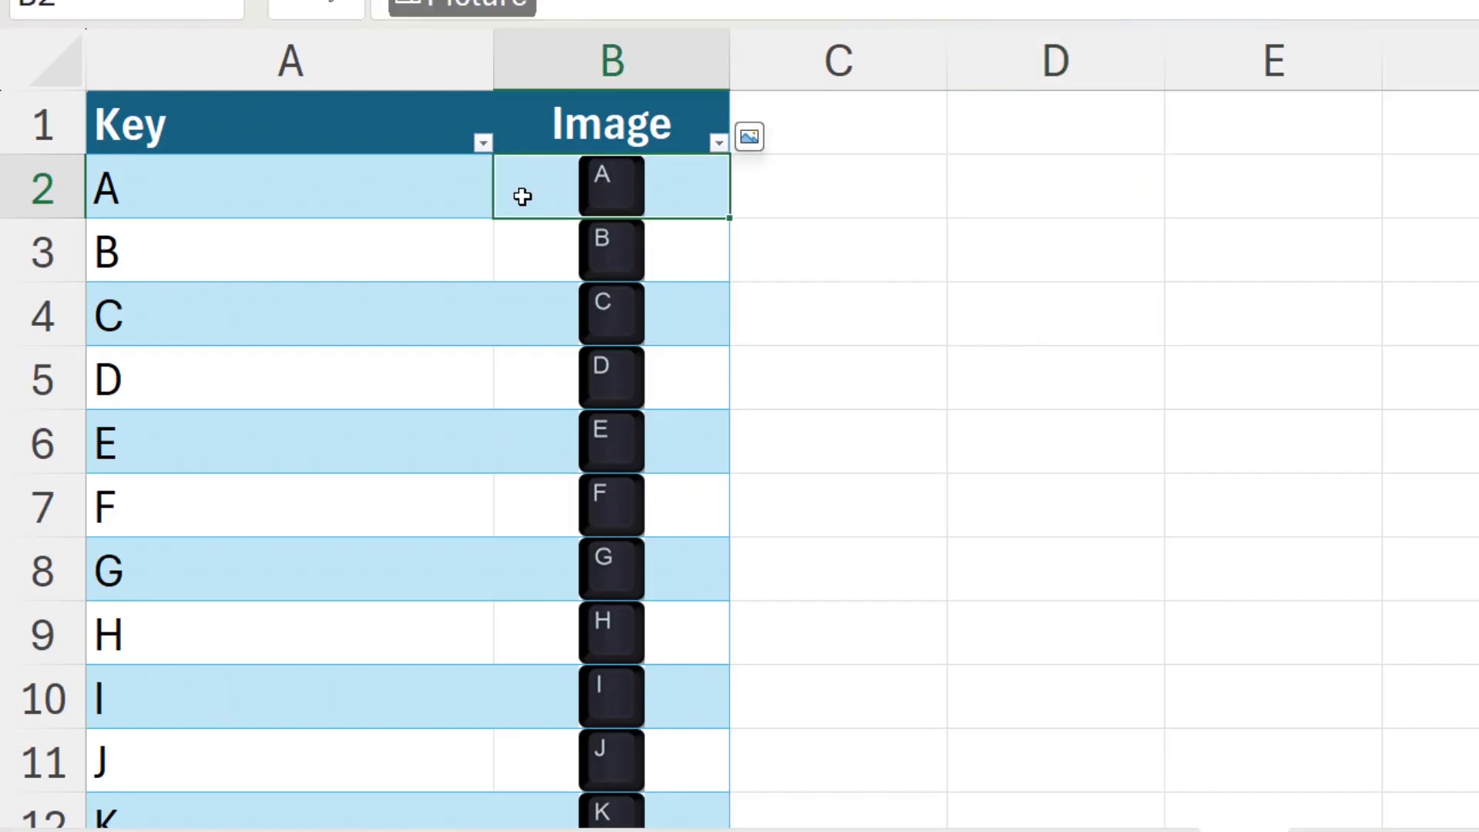
{"action": "scroll", "coordinate": [865, 375], "scroll_direction": "down", "scroll_amount": 17}
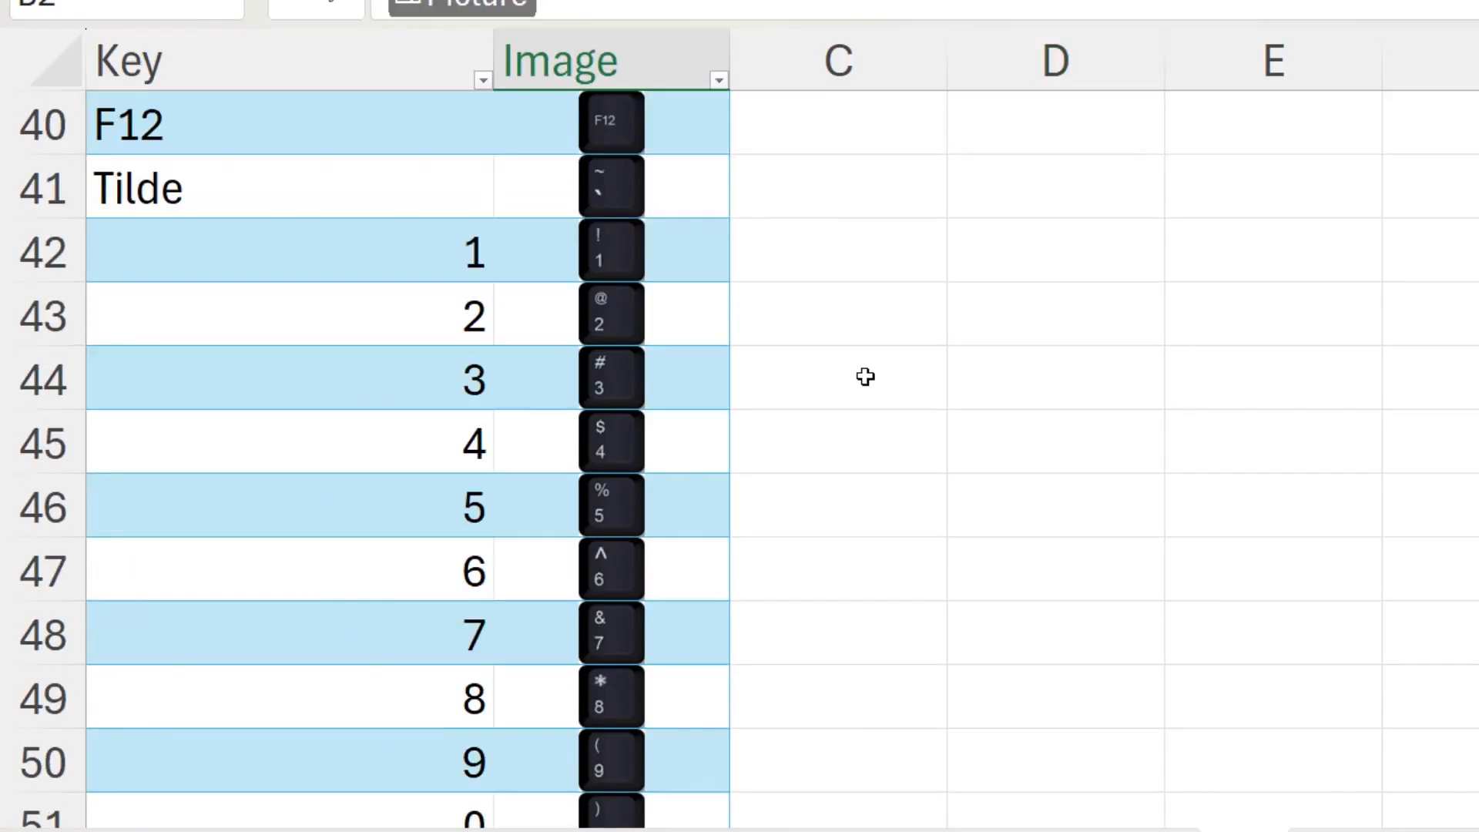
{"action": "scroll", "coordinate": [865, 376], "scroll_direction": "down", "scroll_amount": 10}
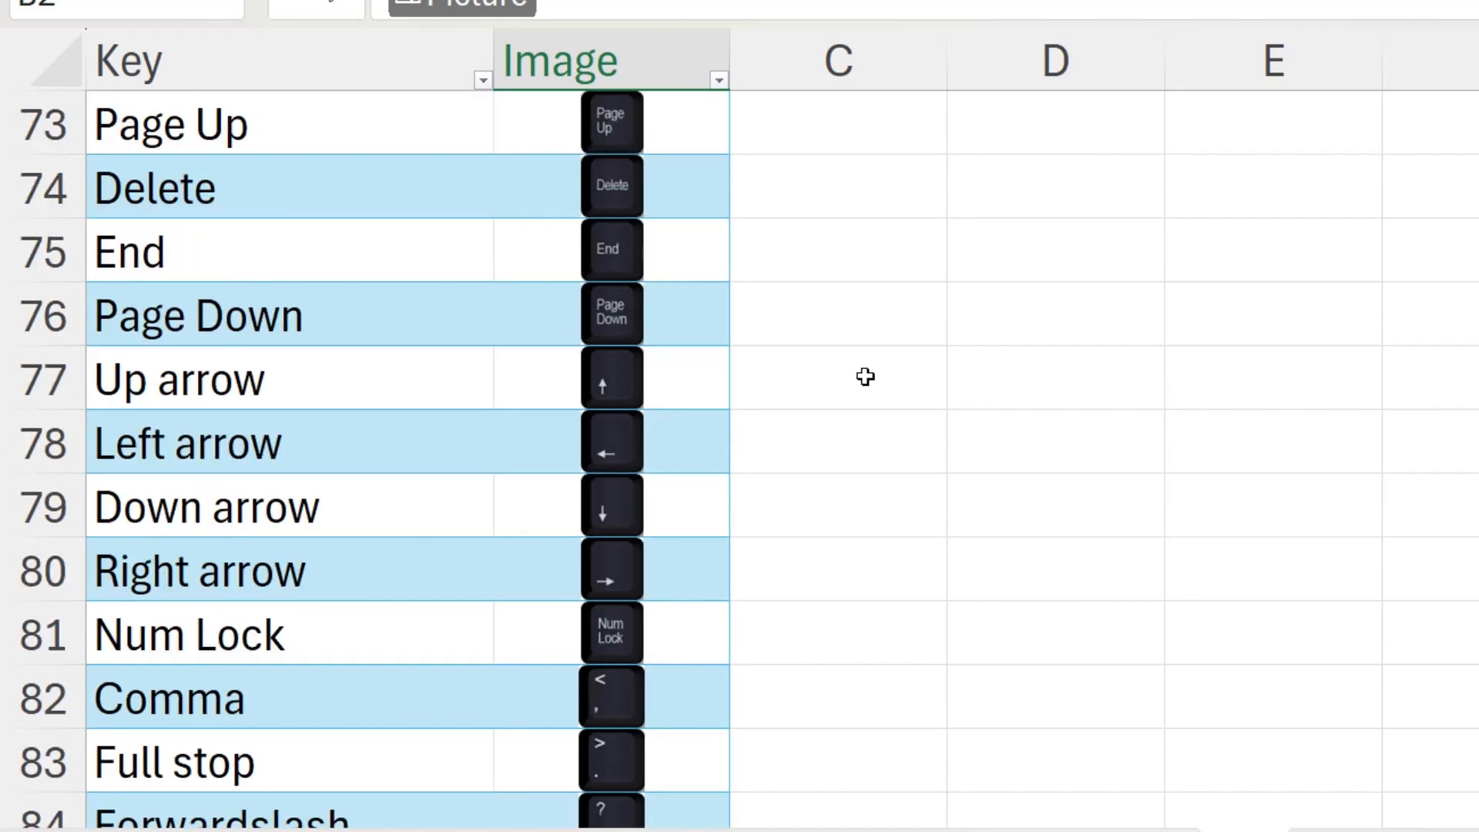
{"action": "scroll", "coordinate": [865, 376], "scroll_direction": "up", "scroll_amount": 20}
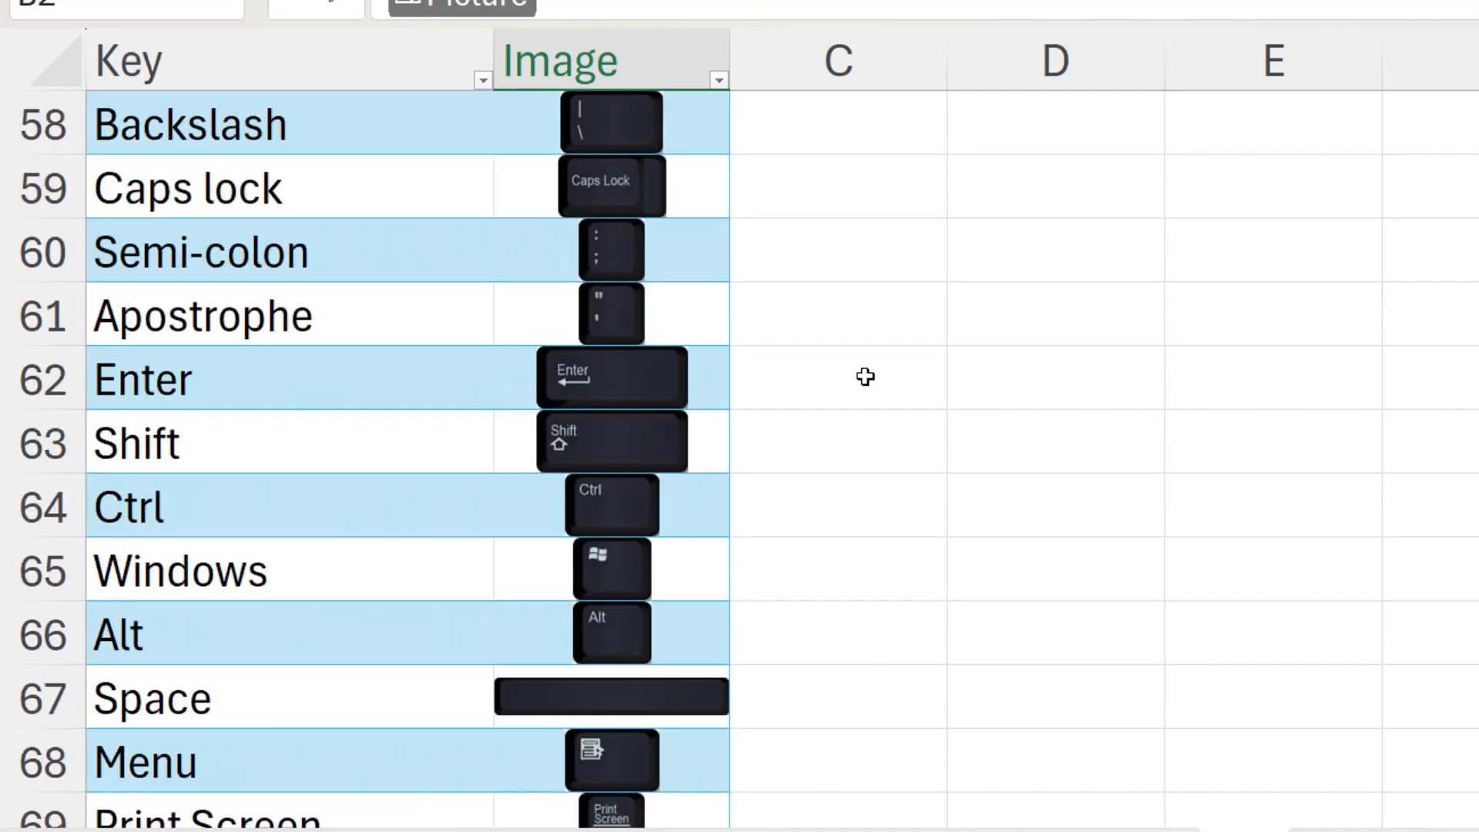
{"action": "scroll", "coordinate": [865, 376], "scroll_direction": "up", "scroll_amount": 6}
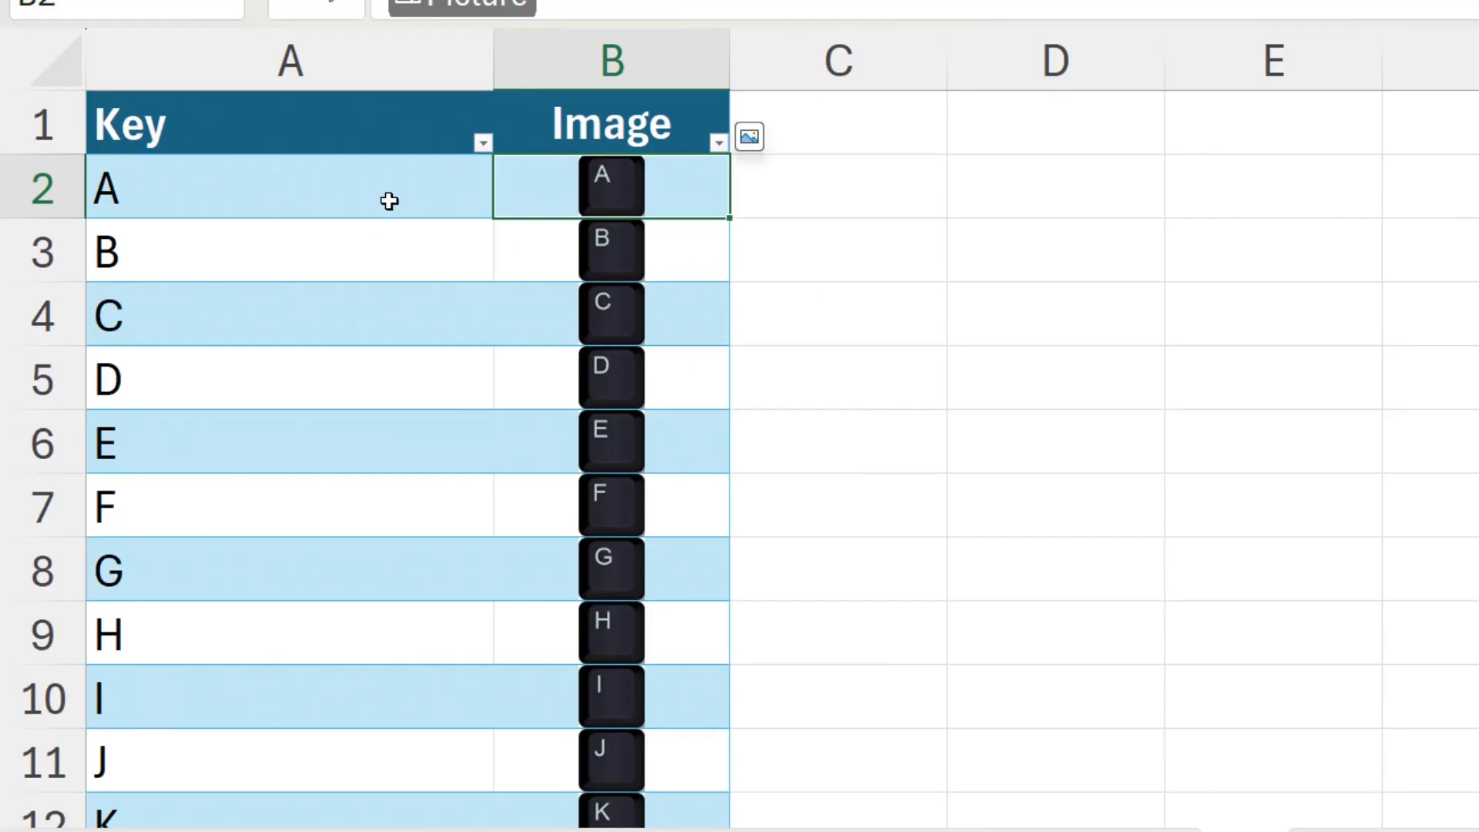
{"action": "left_click", "coordinate": [1020, 194]}
{"action": "type", "text": "="}
{"action": "key", "text": "Left"}
{"action": "key", "text": "Left"}
{"action": "key", "text": "Return"}
{"action": "left_click", "coordinate": [1080, 179]}
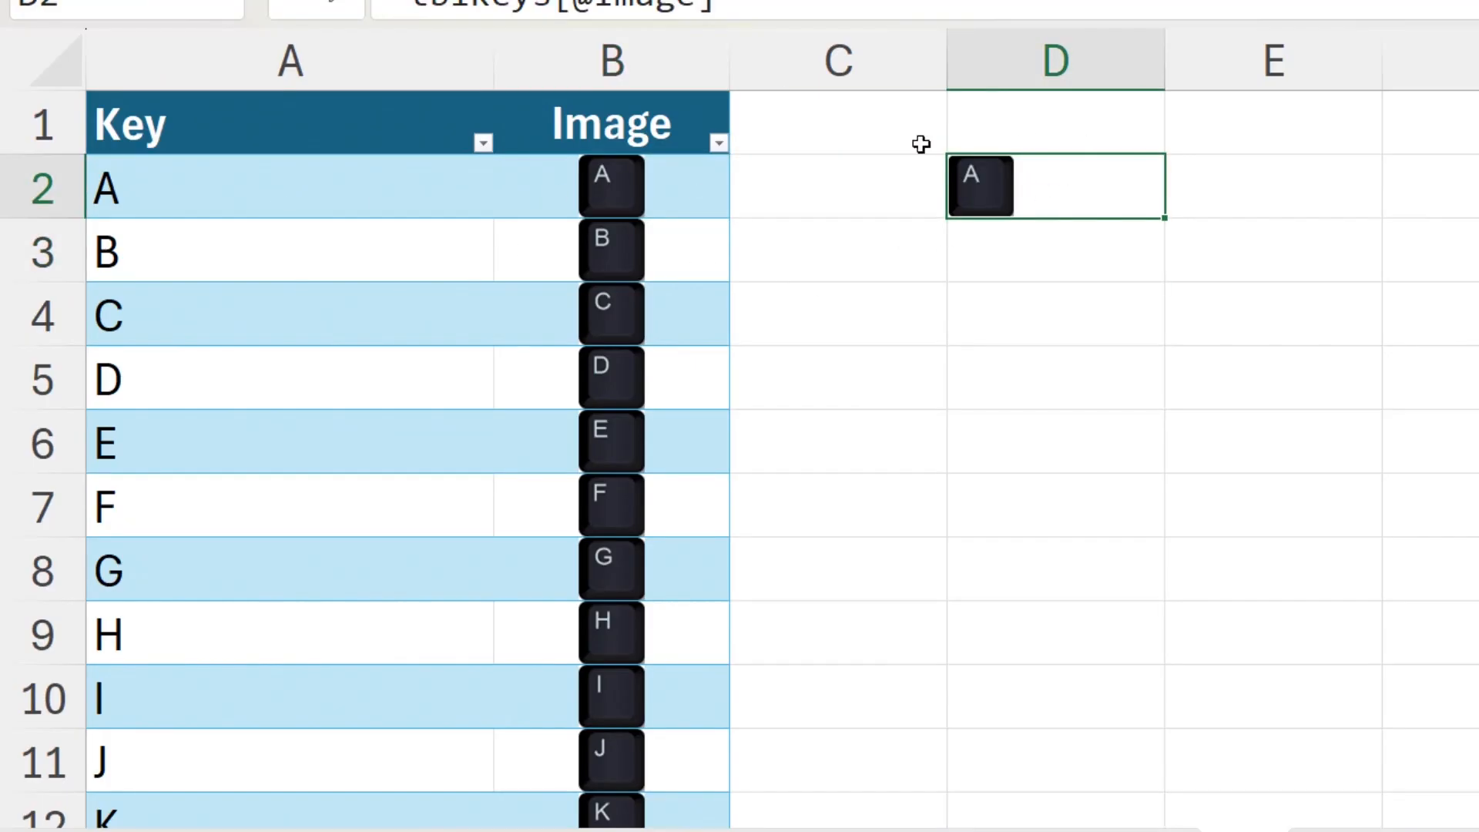
Centre the image in D2 horizontally and make row 2 about two and a half times taller to enlarge its key images
{"action": "key", "text": "alt+h"}
{"action": "key", "text": "a"}
{"action": "key", "text": "c"}
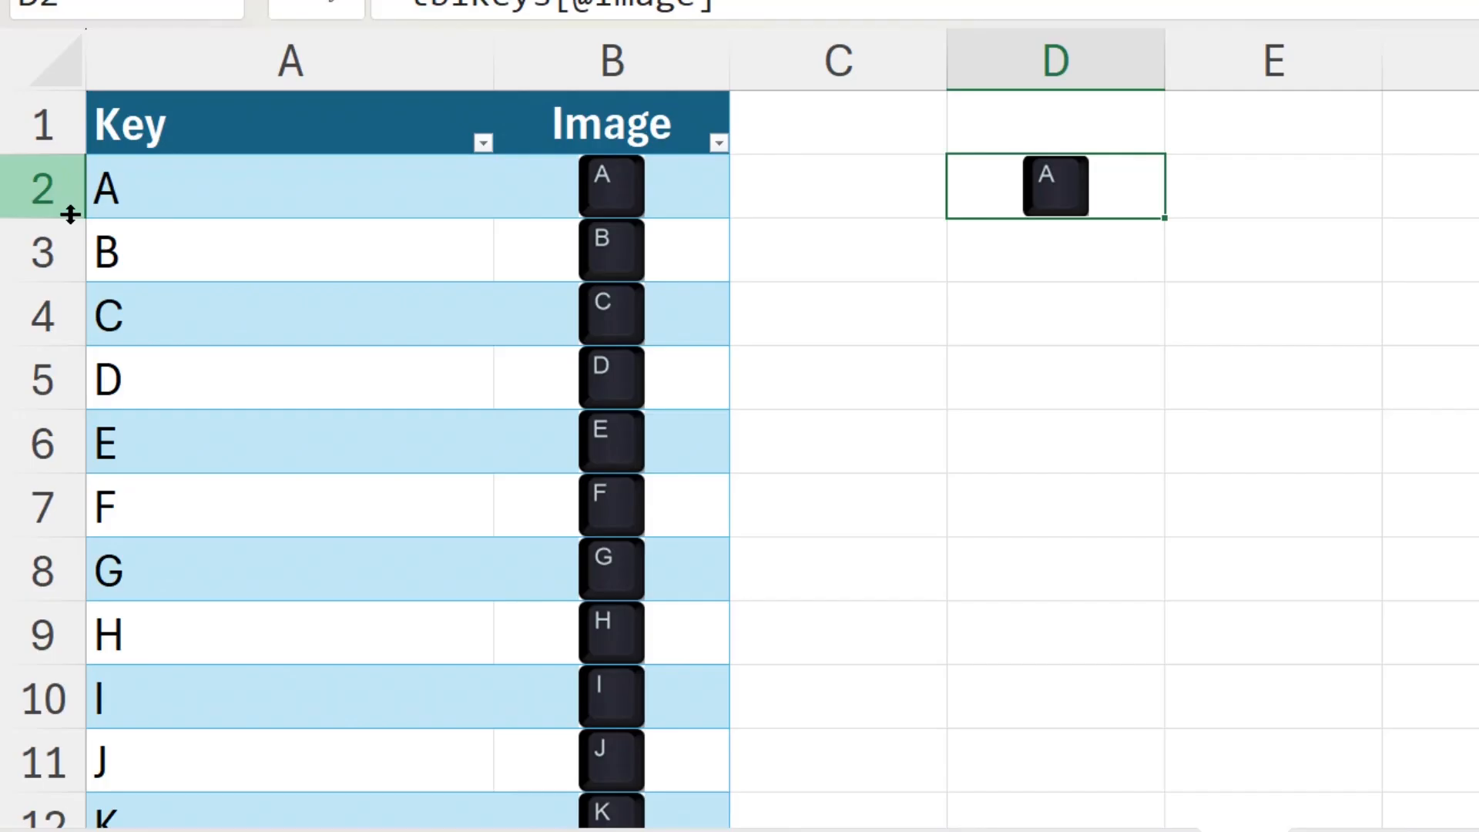
{"action": "left_click_drag", "start_coordinate": [70, 215], "coordinate": [70, 312]}
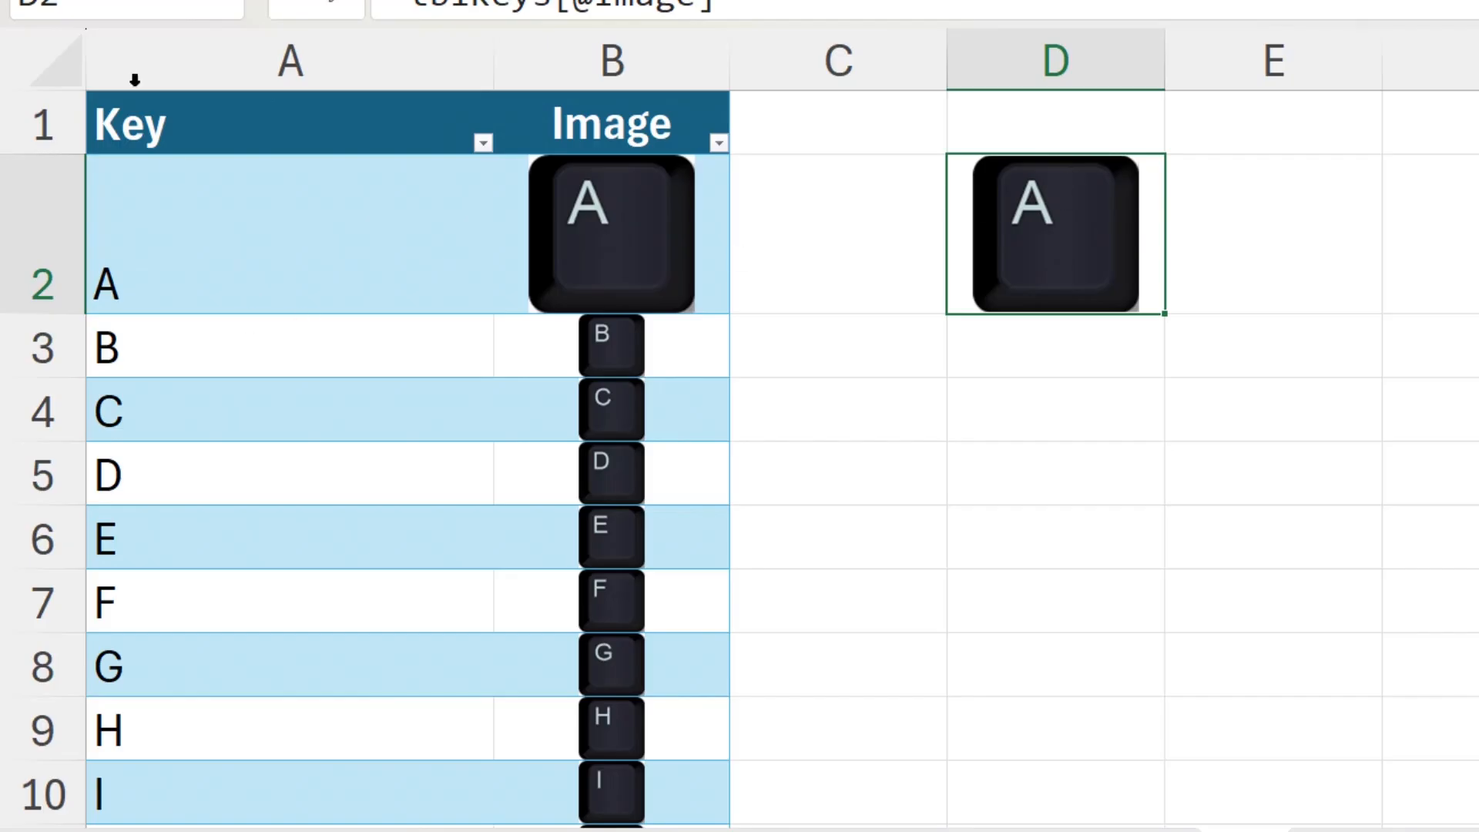
Return row 2 to the same height as the other rows and select cell E2
{"action": "left_click", "coordinate": [63, 152]}
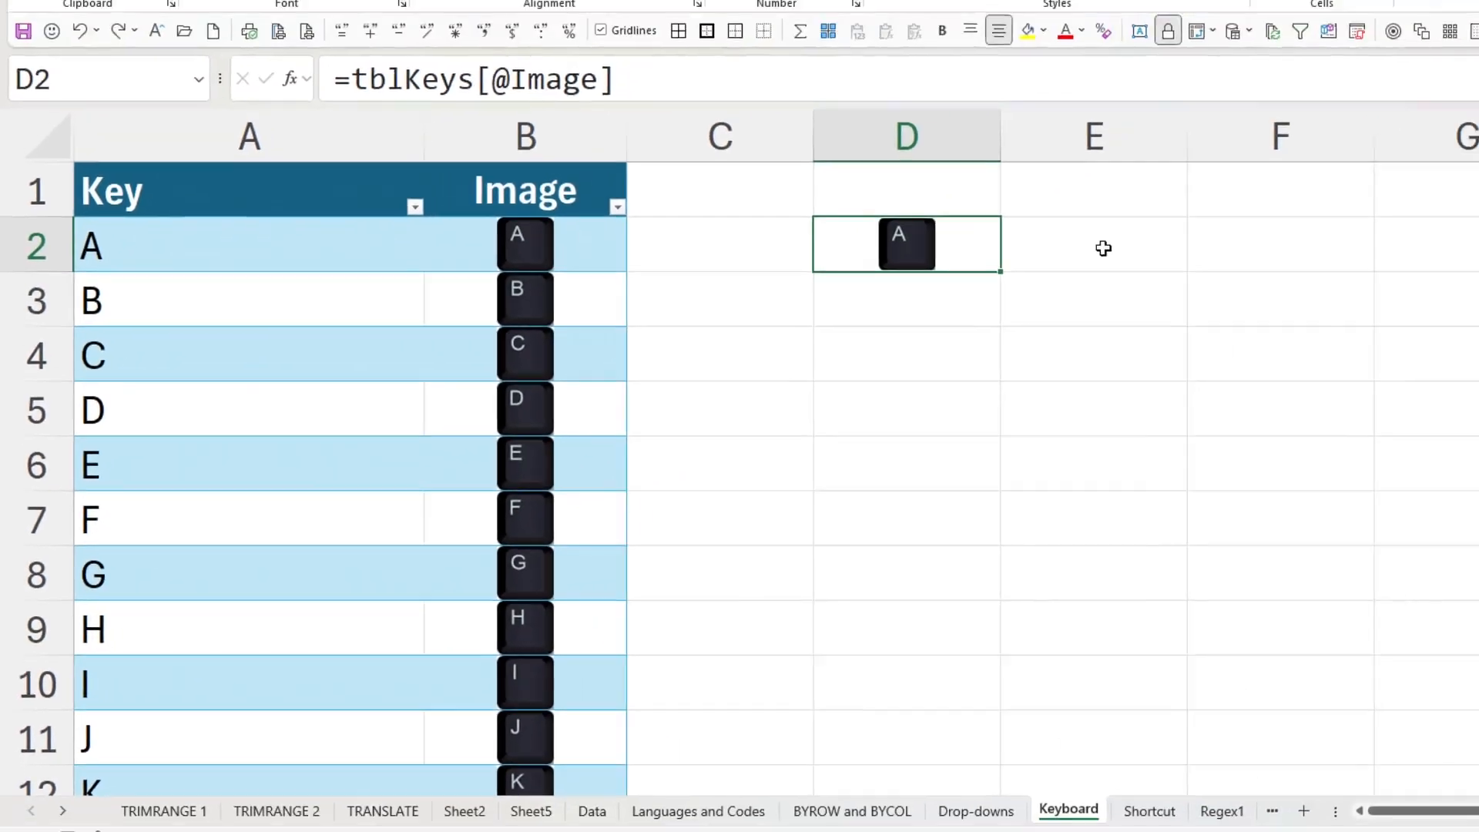
{"action": "left_click", "coordinate": [1252, 347]}
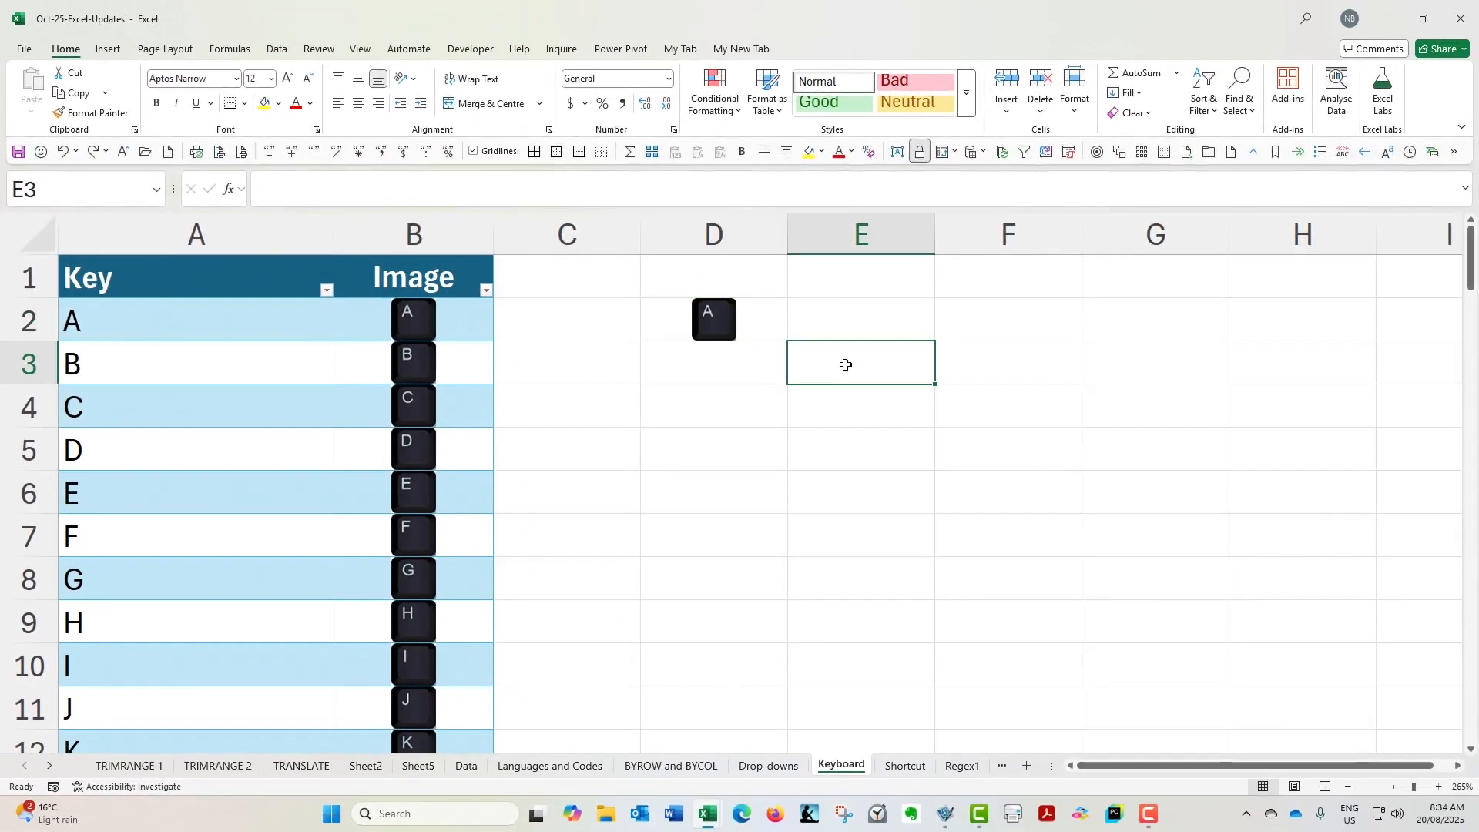
{"action": "key", "text": "Up"}
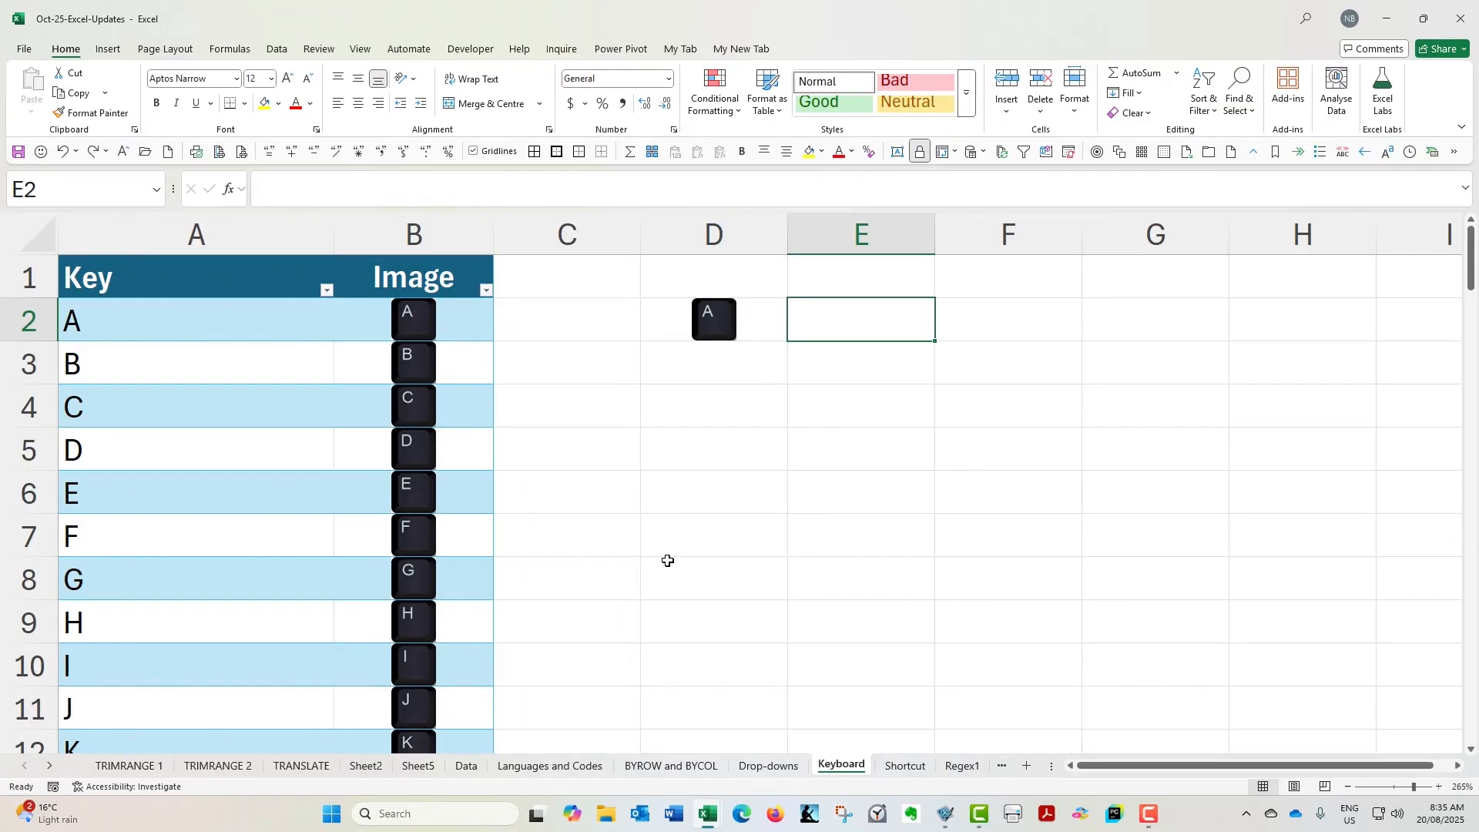
Capture the AutoSum icon as a screenshot and paste it into E2 as a picture in the cell
{"action": "key", "text": "Print"}
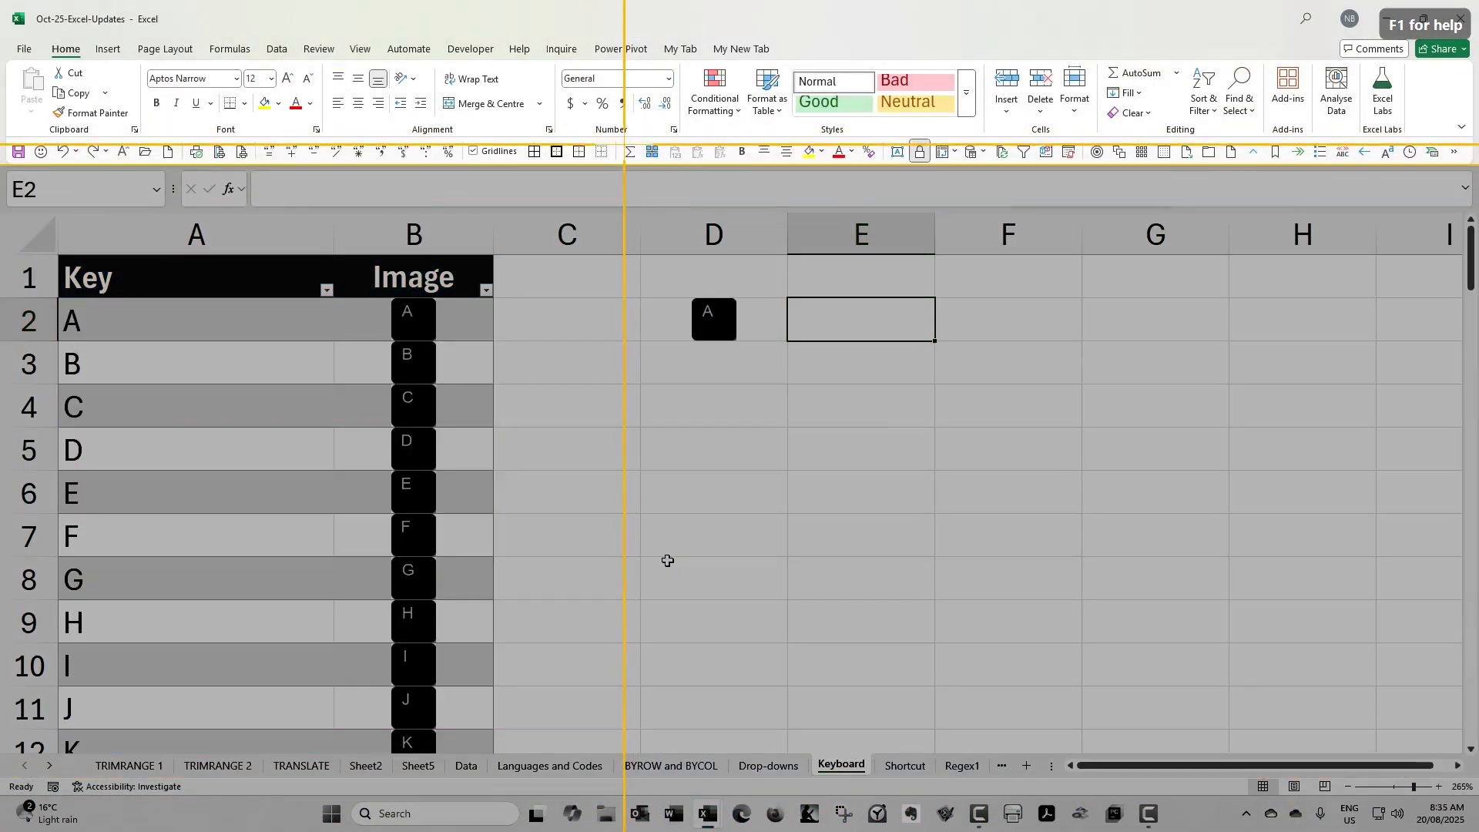
{"action": "left_click_drag", "start_coordinate": [616, 139], "coordinate": [641, 165]}
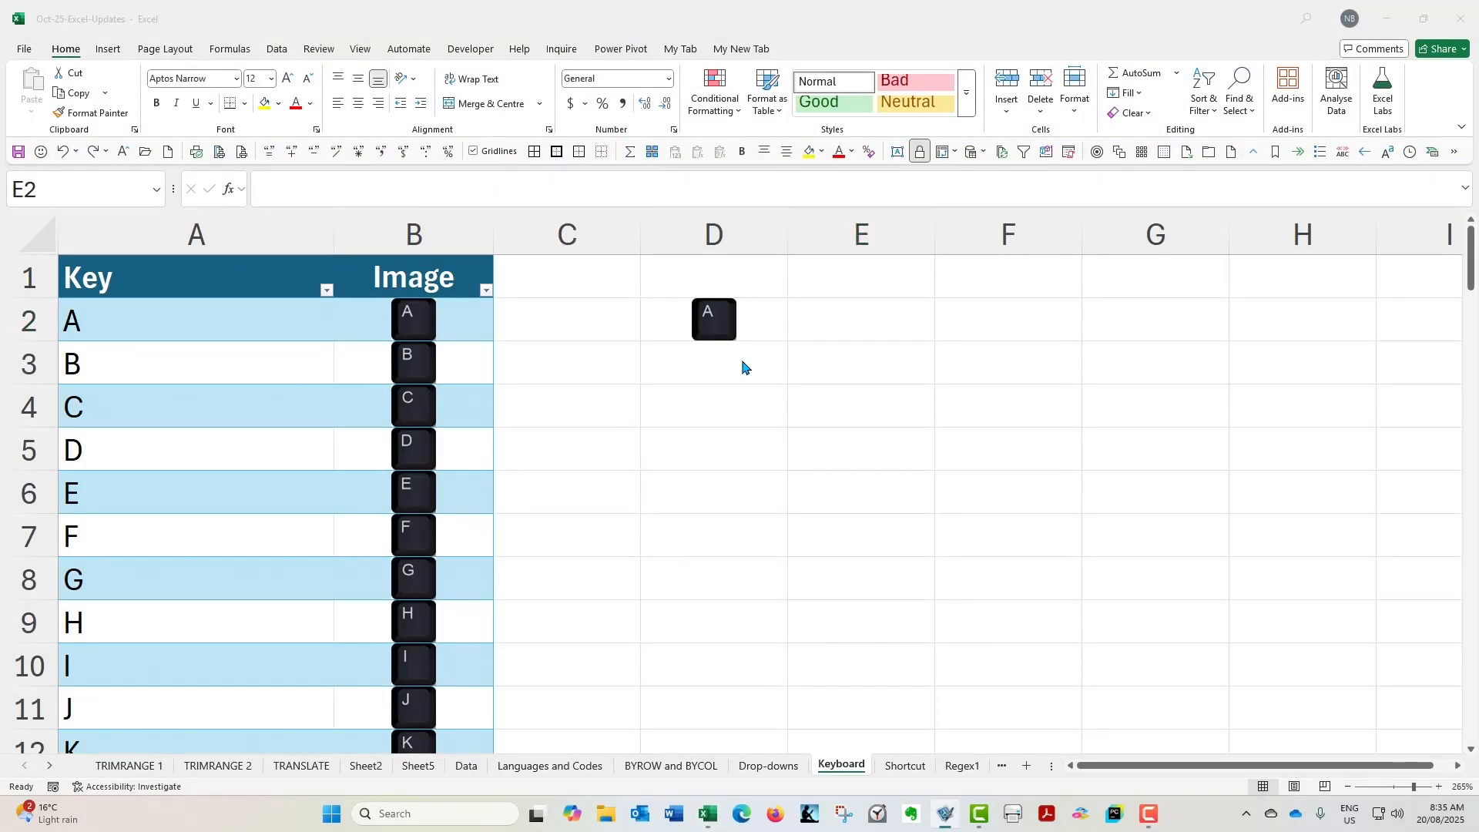
{"action": "left_click", "coordinate": [865, 325]}
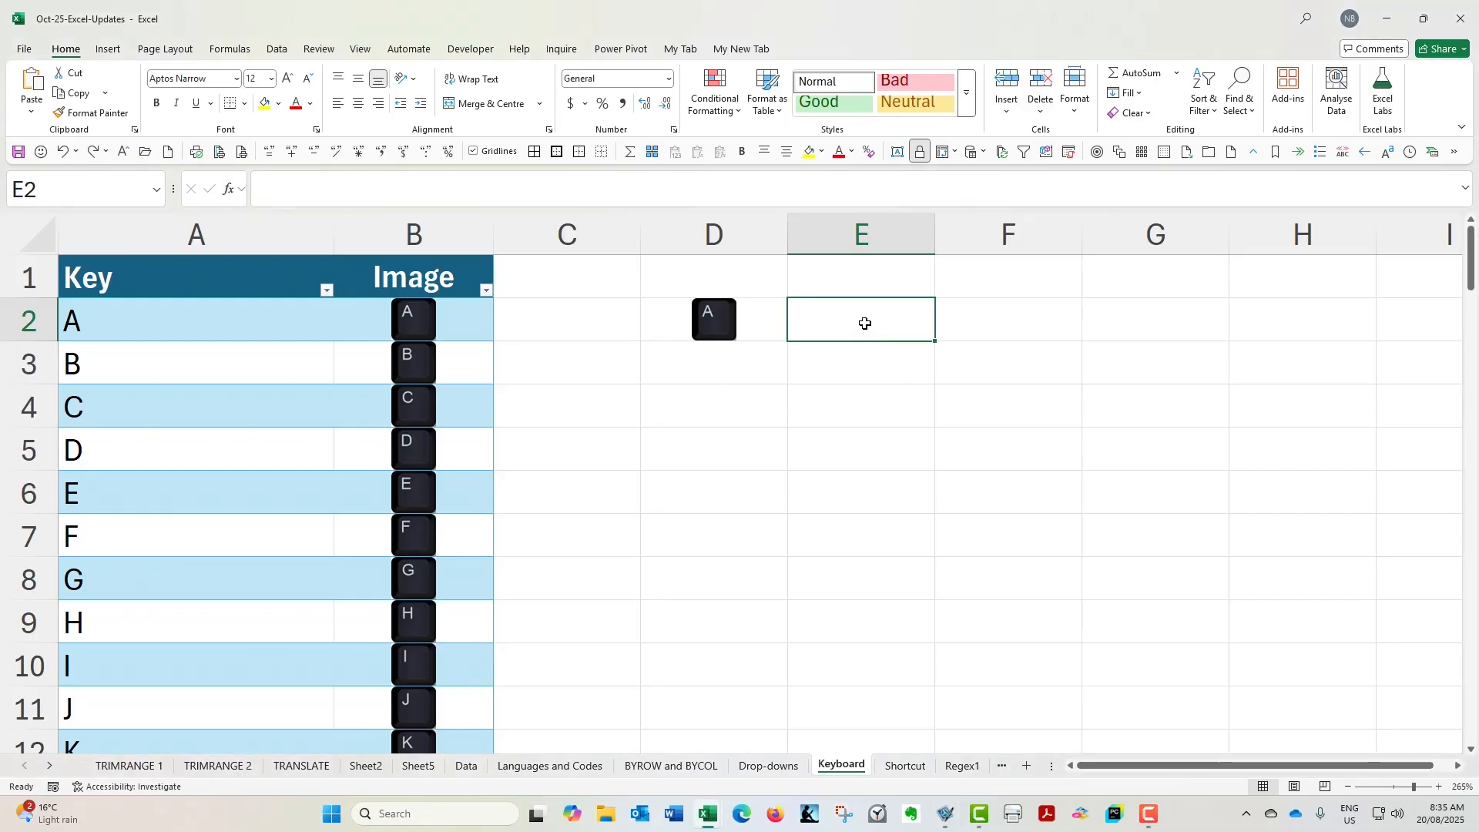
{"action": "right_click", "coordinate": [865, 320]}
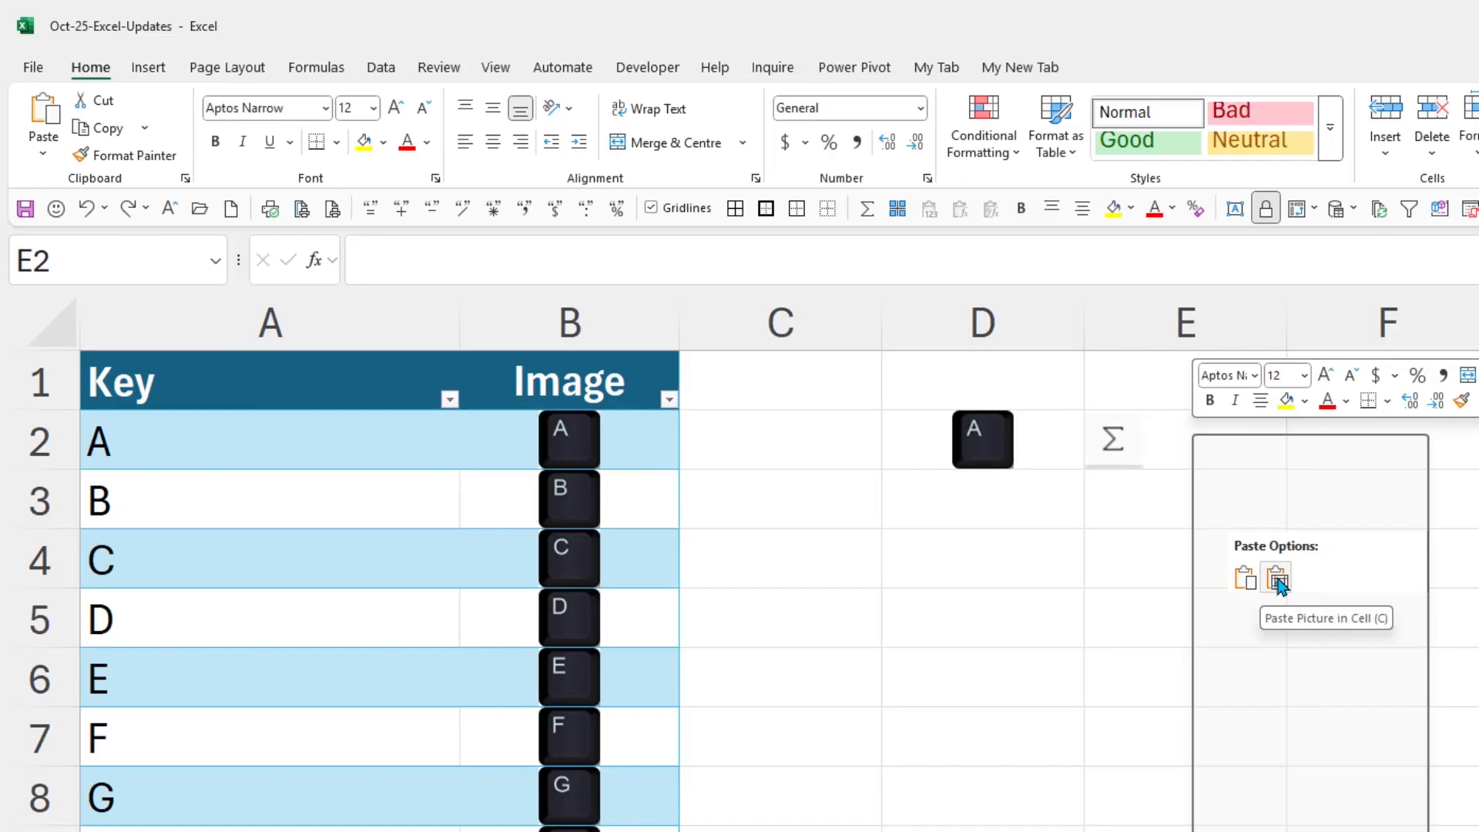
{"action": "left_click", "coordinate": [1276, 578]}
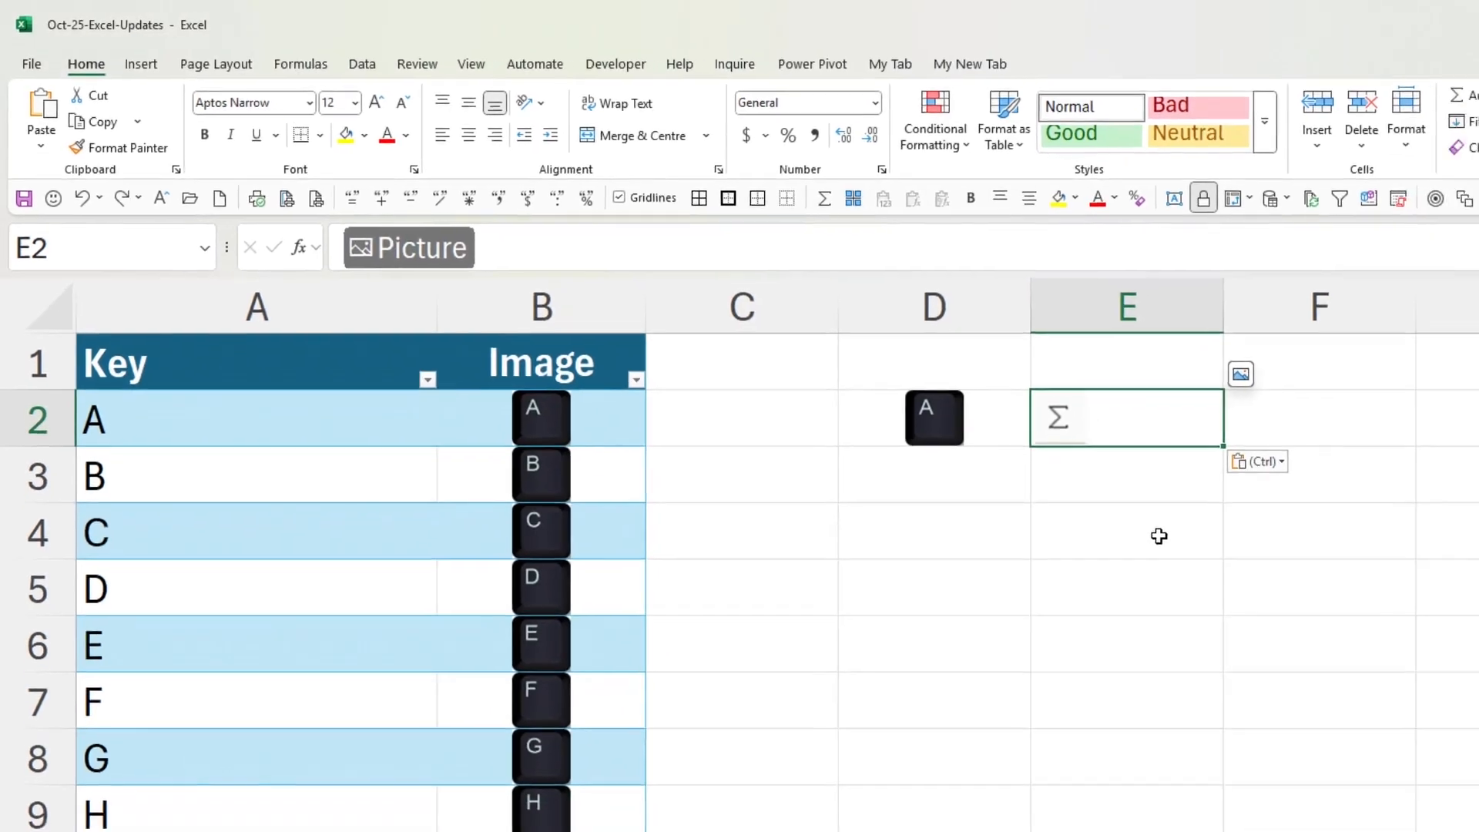
{"action": "key", "text": "Down"}
{"action": "key", "text": "Down"}
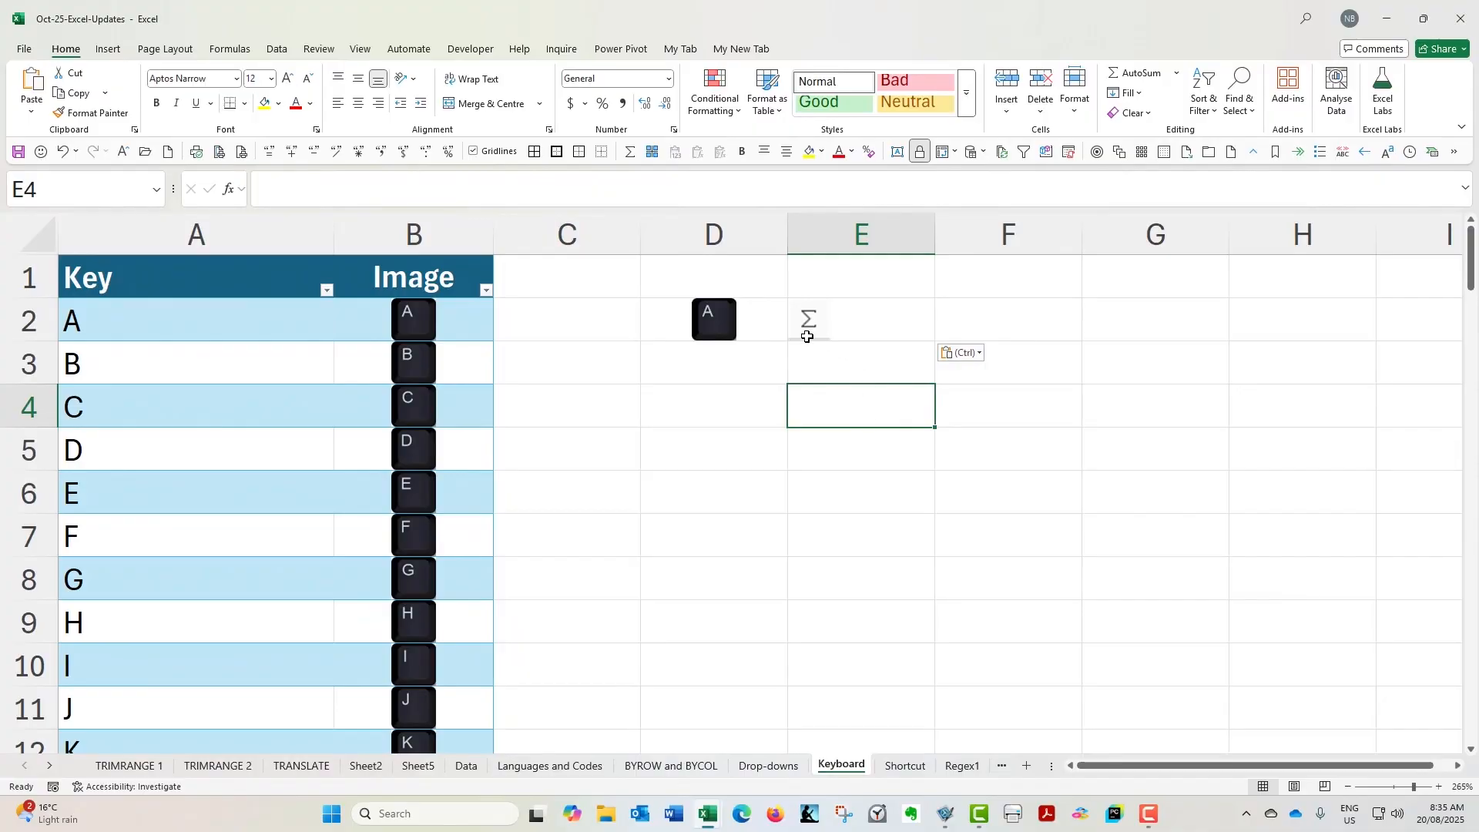
Enter the formula =E2 in F2 to reference the AutoSum picture, and check its result
{"action": "left_click", "coordinate": [974, 320]}
{"action": "type", "text": "="}
{"action": "key", "text": "Left"}
{"action": "key", "text": "Return"}
{"action": "left_click", "coordinate": [1015, 323]}
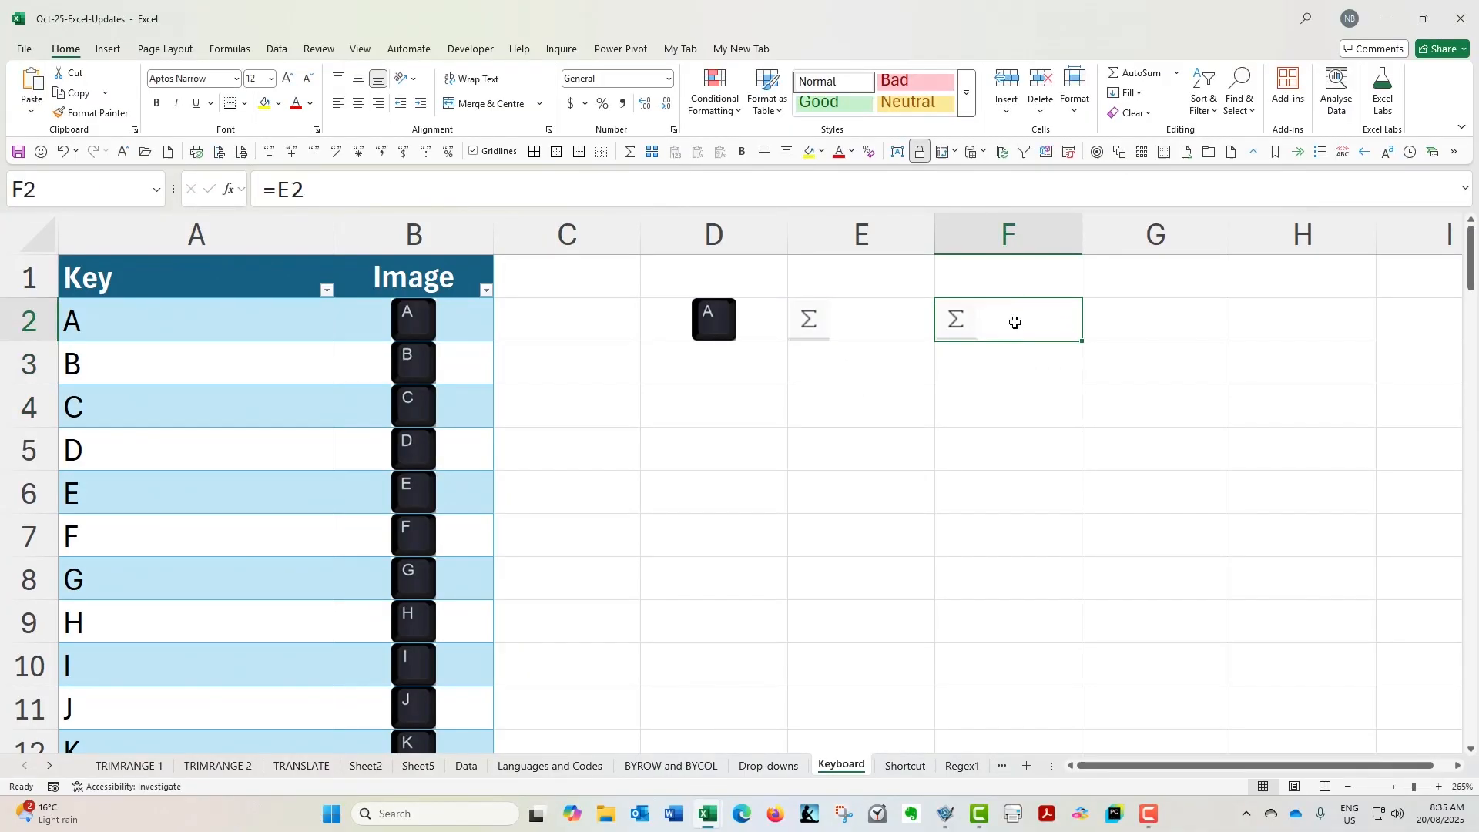
{"action": "left_click", "coordinate": [766, 406]}
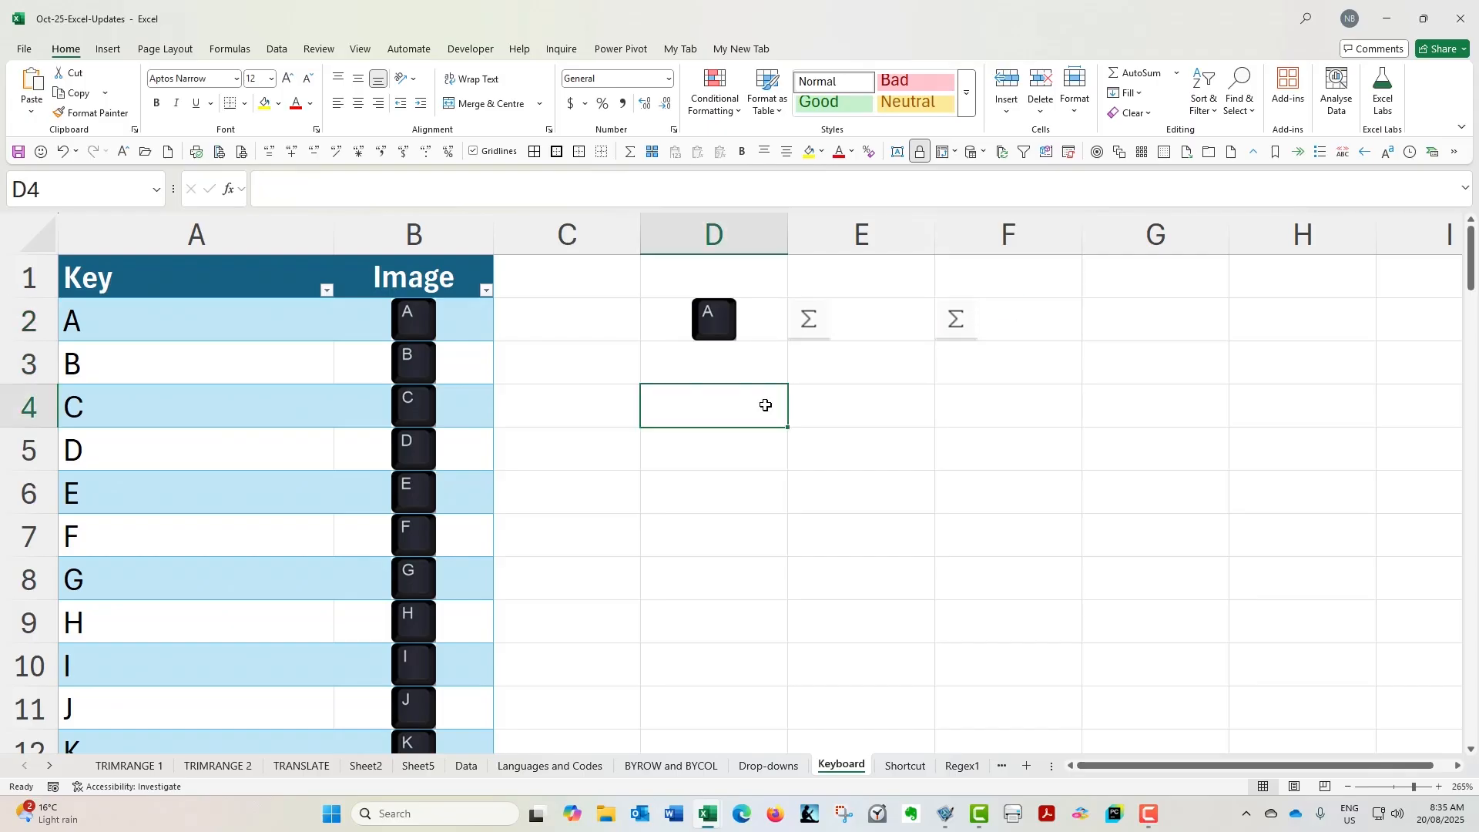
Examine the XLOOKUP formula in B2 of the Shortcut sheet and check the name of the table on the Keyboard sheet
{"action": "left_click", "coordinate": [906, 766]}
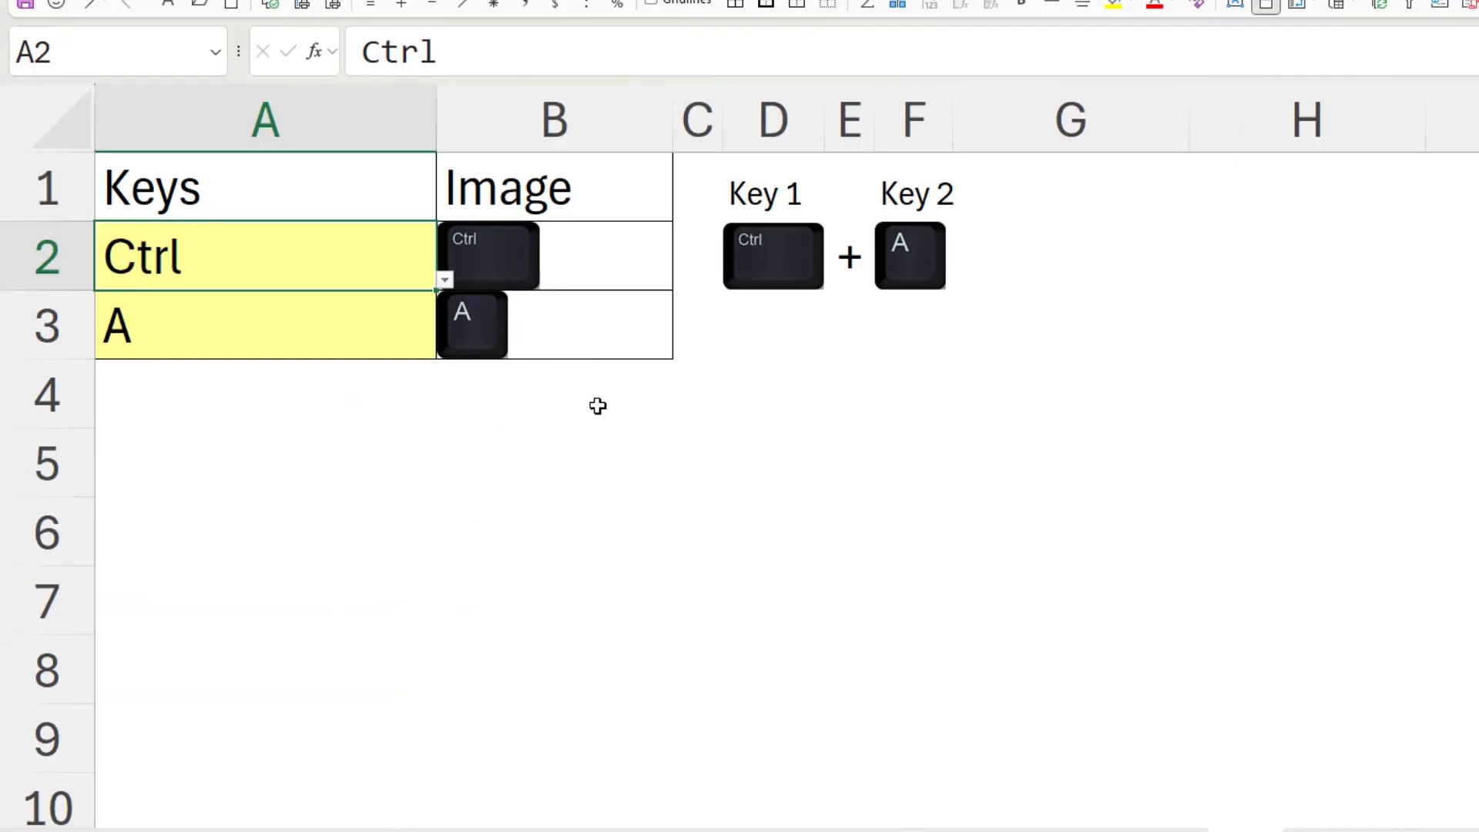
{"action": "left_click", "coordinate": [626, 251]}
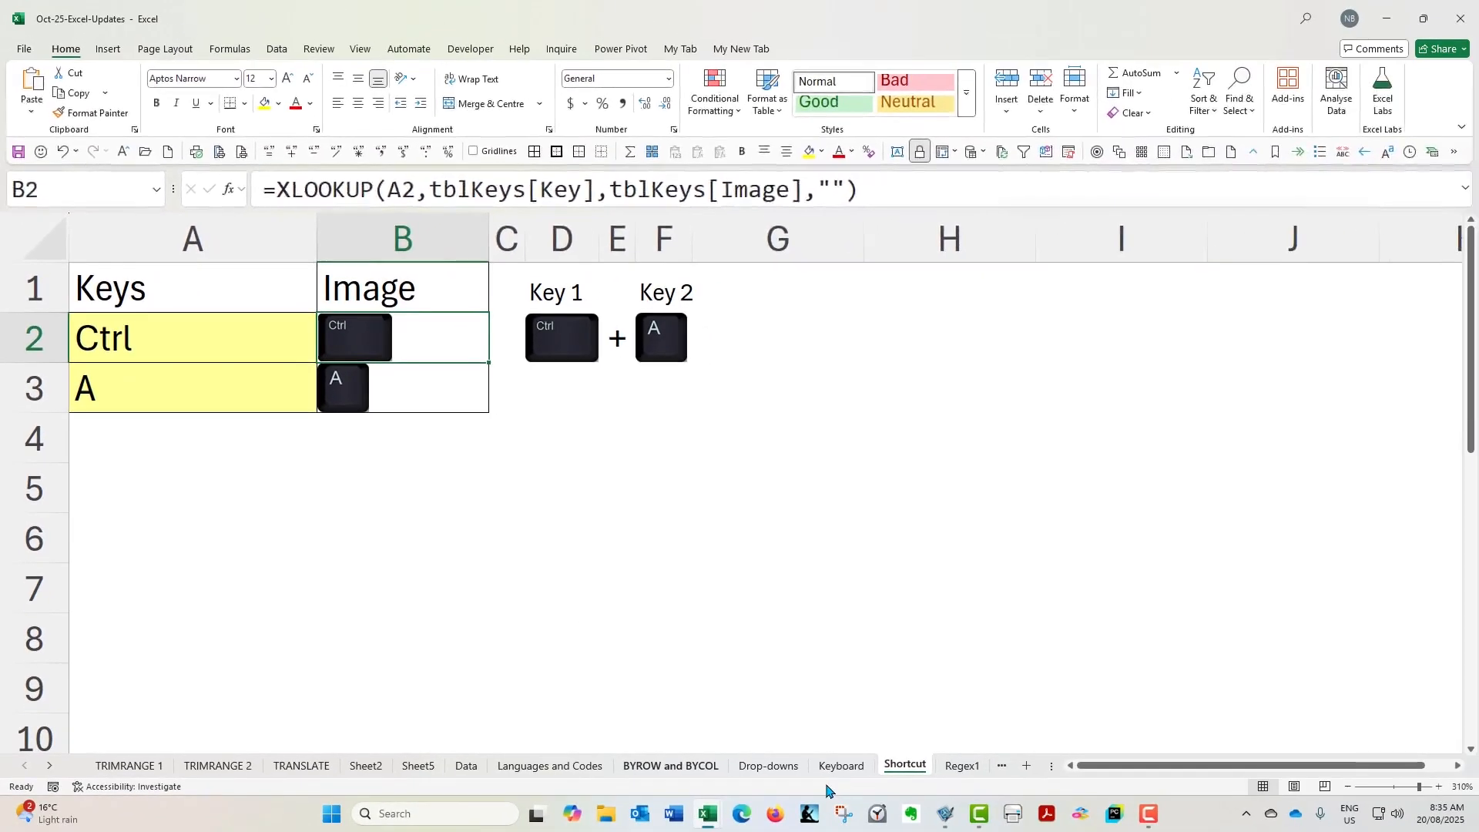
{"action": "key", "text": "ctrl+Page_Up"}
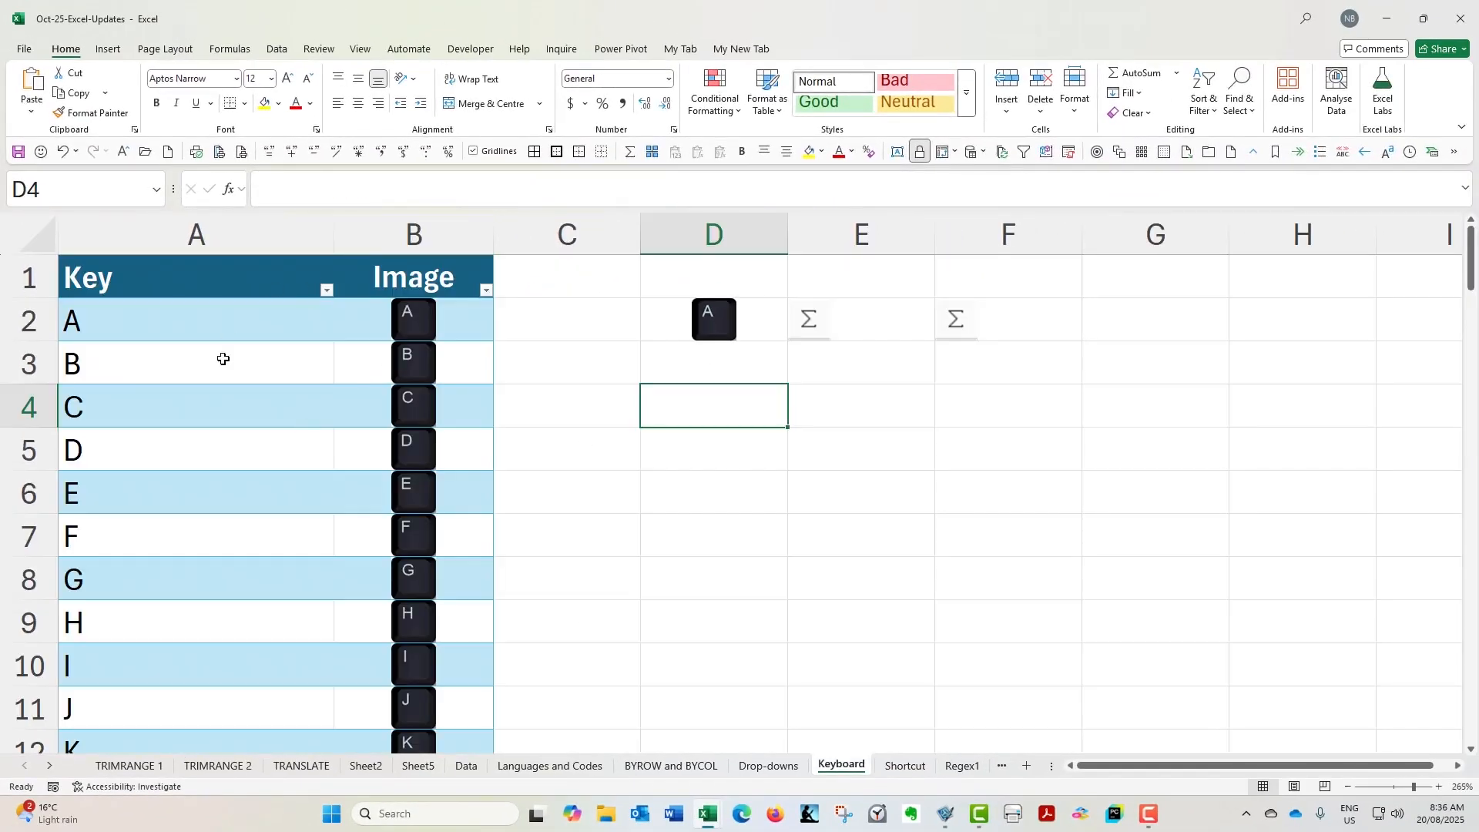
{"action": "left_click", "coordinate": [292, 314]}
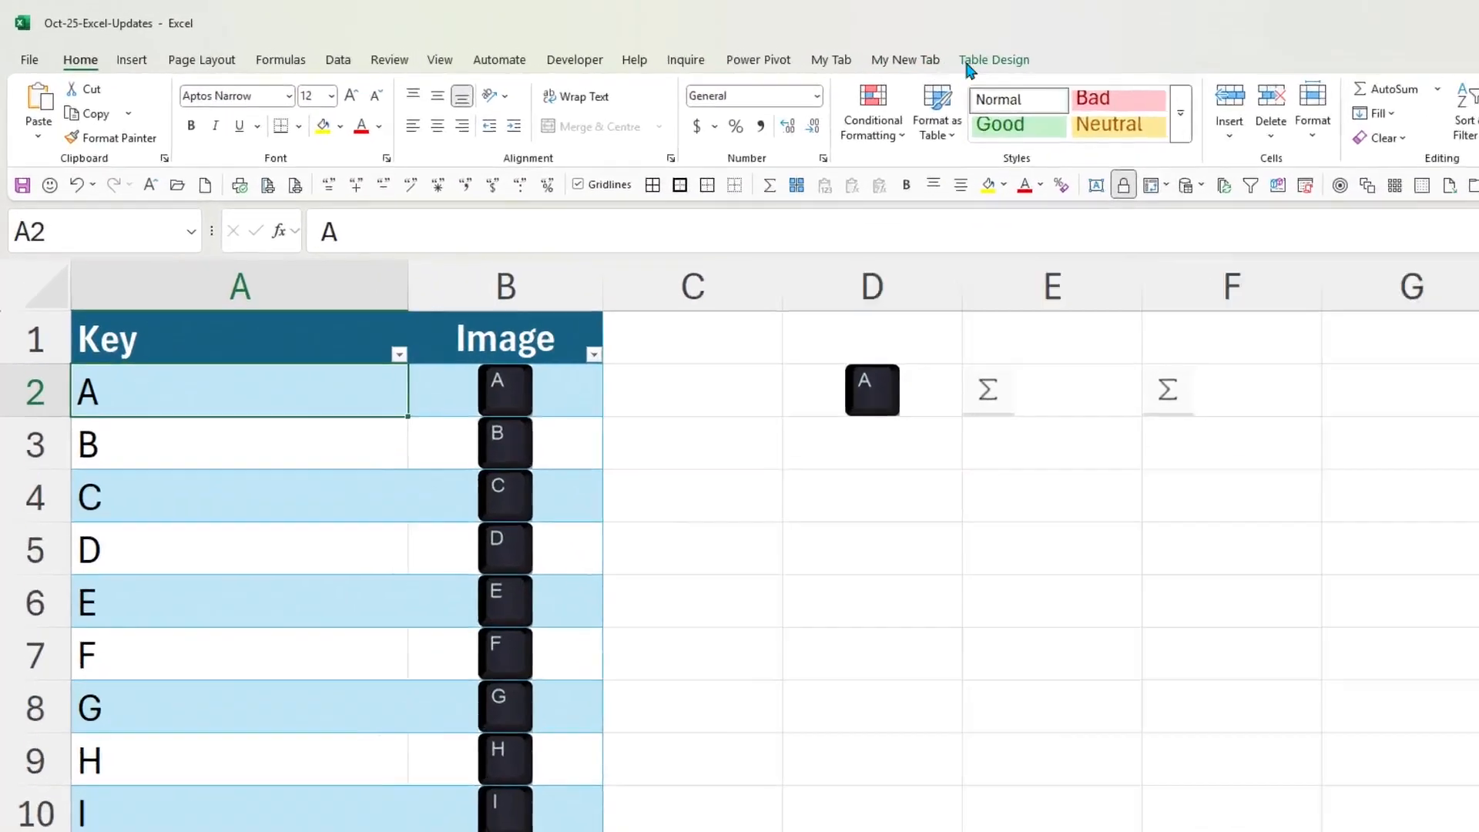
{"action": "left_click", "coordinate": [813, 48]}
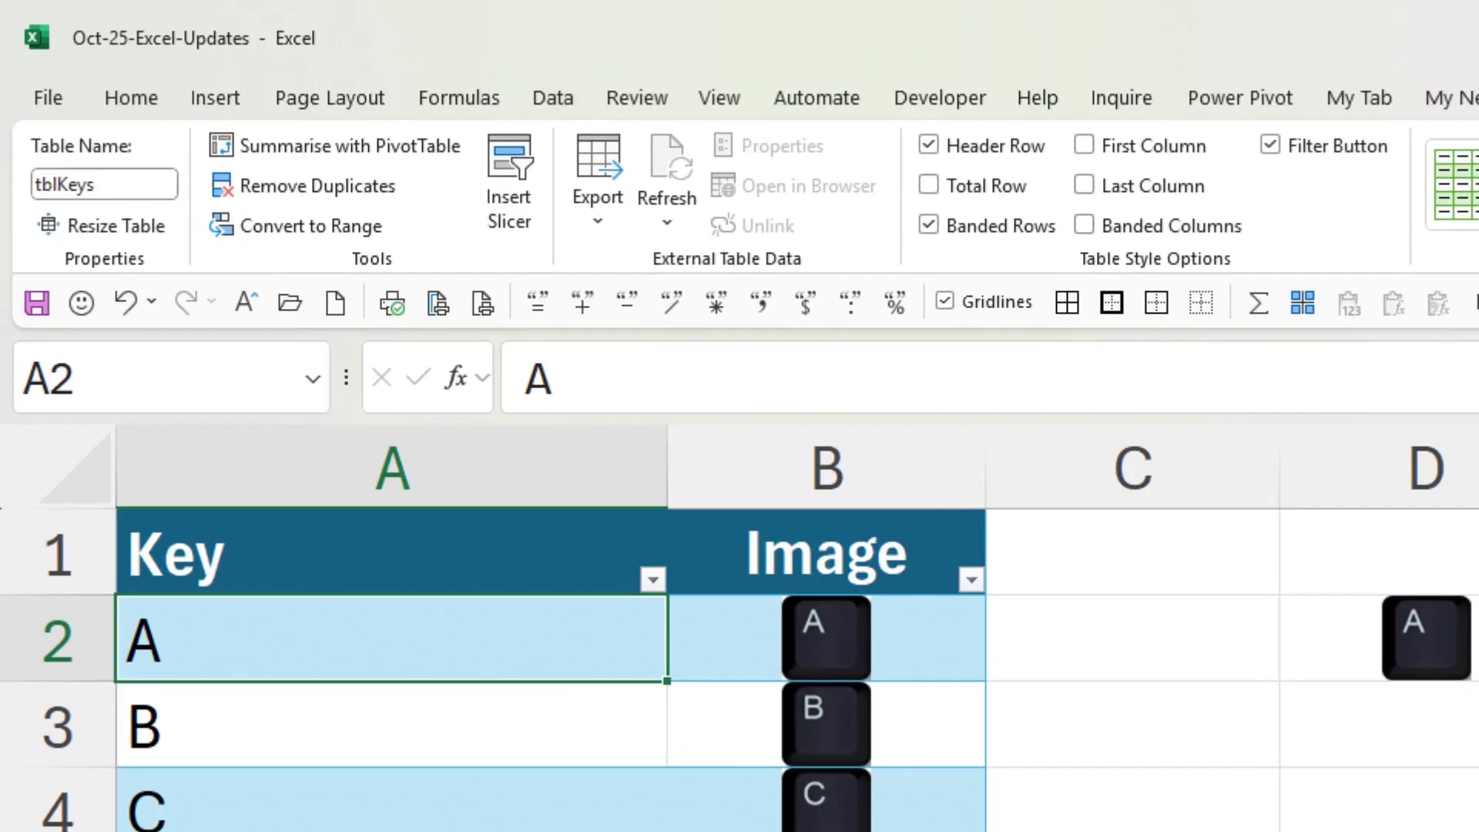
On the Shortcut sheet, choose Windows for the key in A2 and E for the key in A3
{"action": "key", "text": "ctrl+Page_Down"}
{"action": "left_click", "coordinate": [576, 639]}
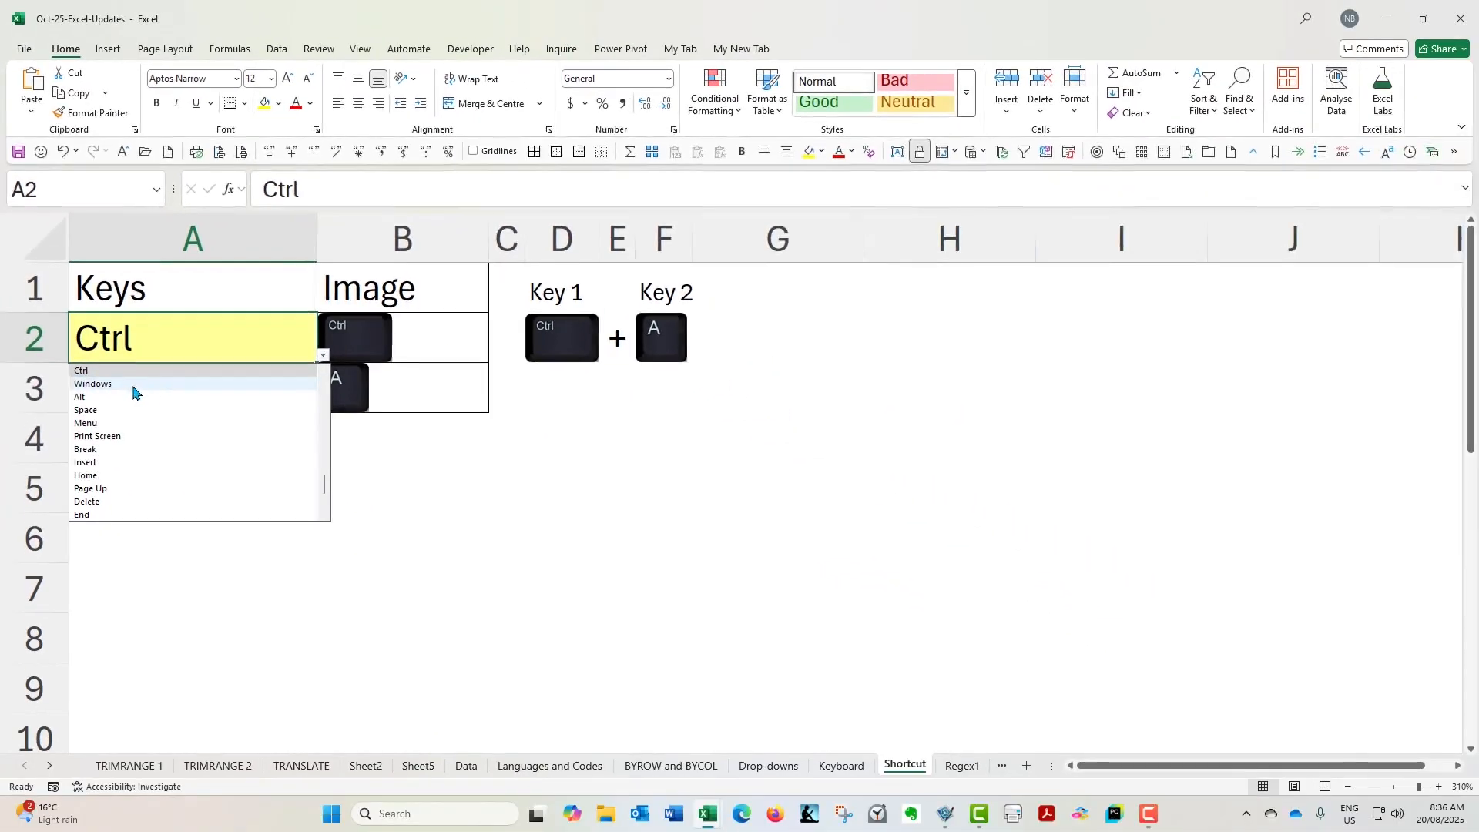
{"action": "left_click", "coordinate": [120, 387]}
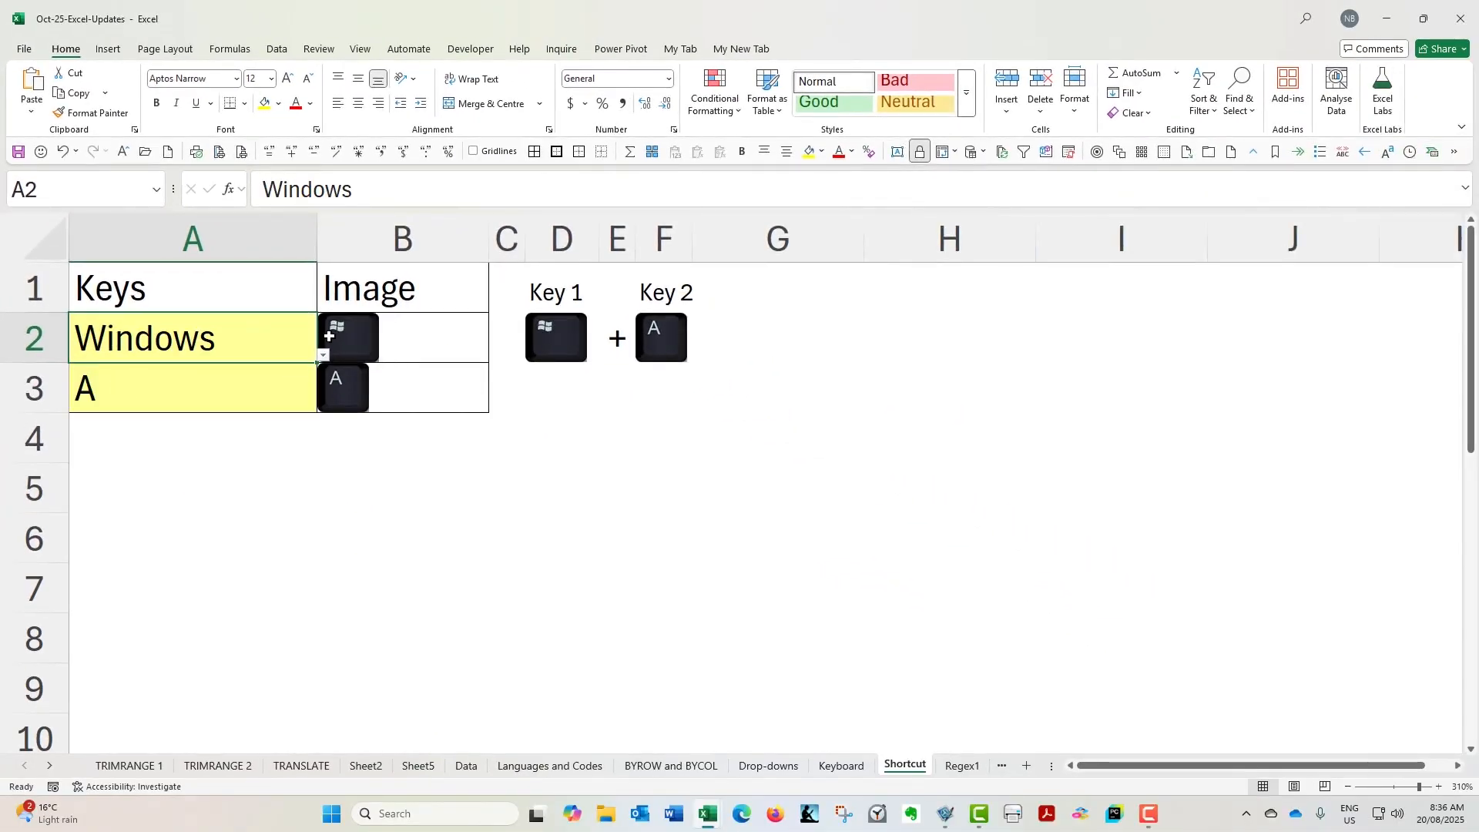
{"action": "left_click", "coordinate": [292, 408]}
{"action": "left_click", "coordinate": [323, 408]}
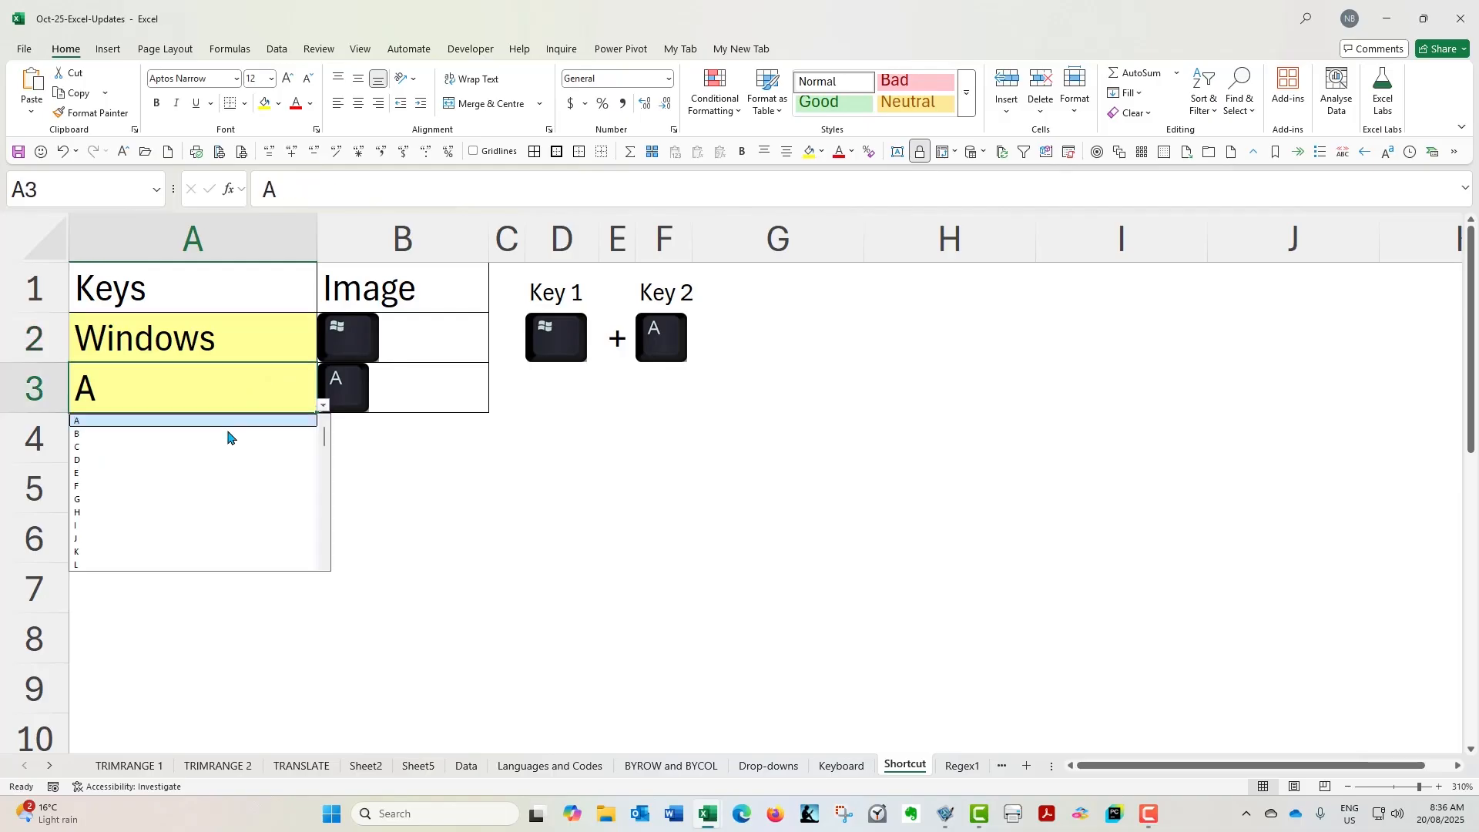
{"action": "left_click", "coordinate": [177, 474]}
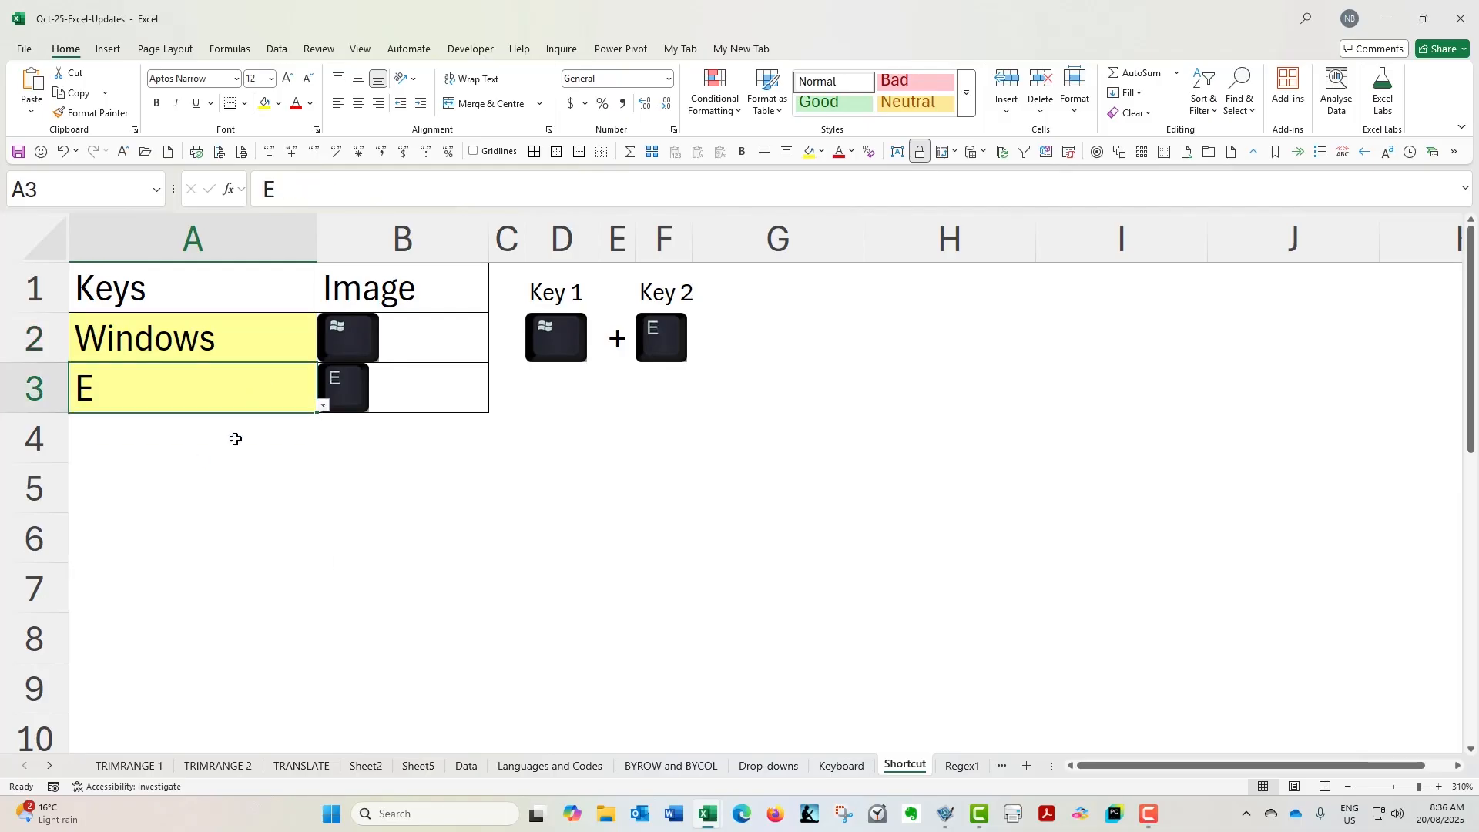
{"action": "left_click", "coordinate": [559, 406]}
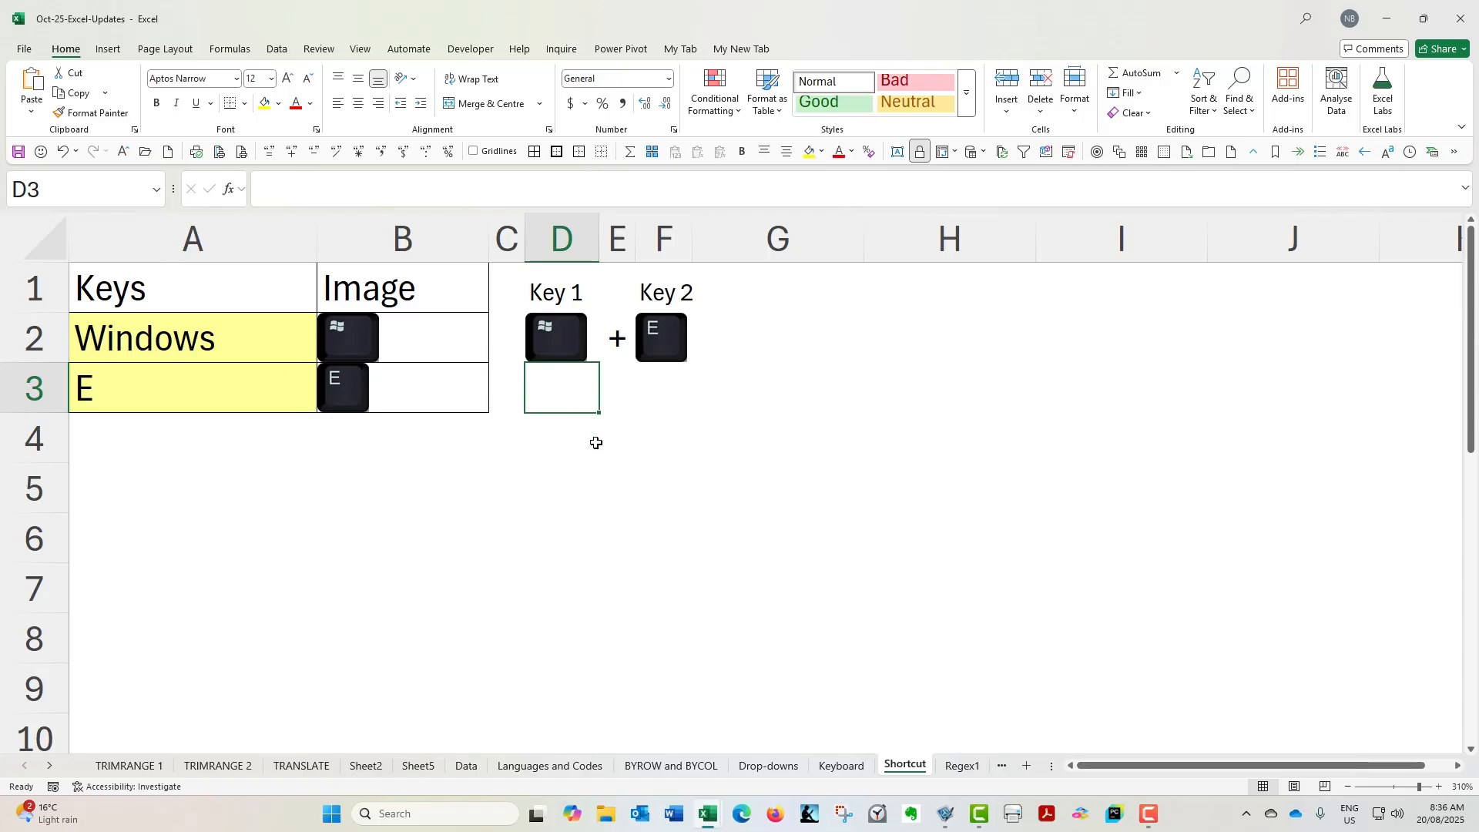
Review the lookup formula in B2 and the drop-down list of keys in A2
{"action": "left_click", "coordinate": [575, 425]}
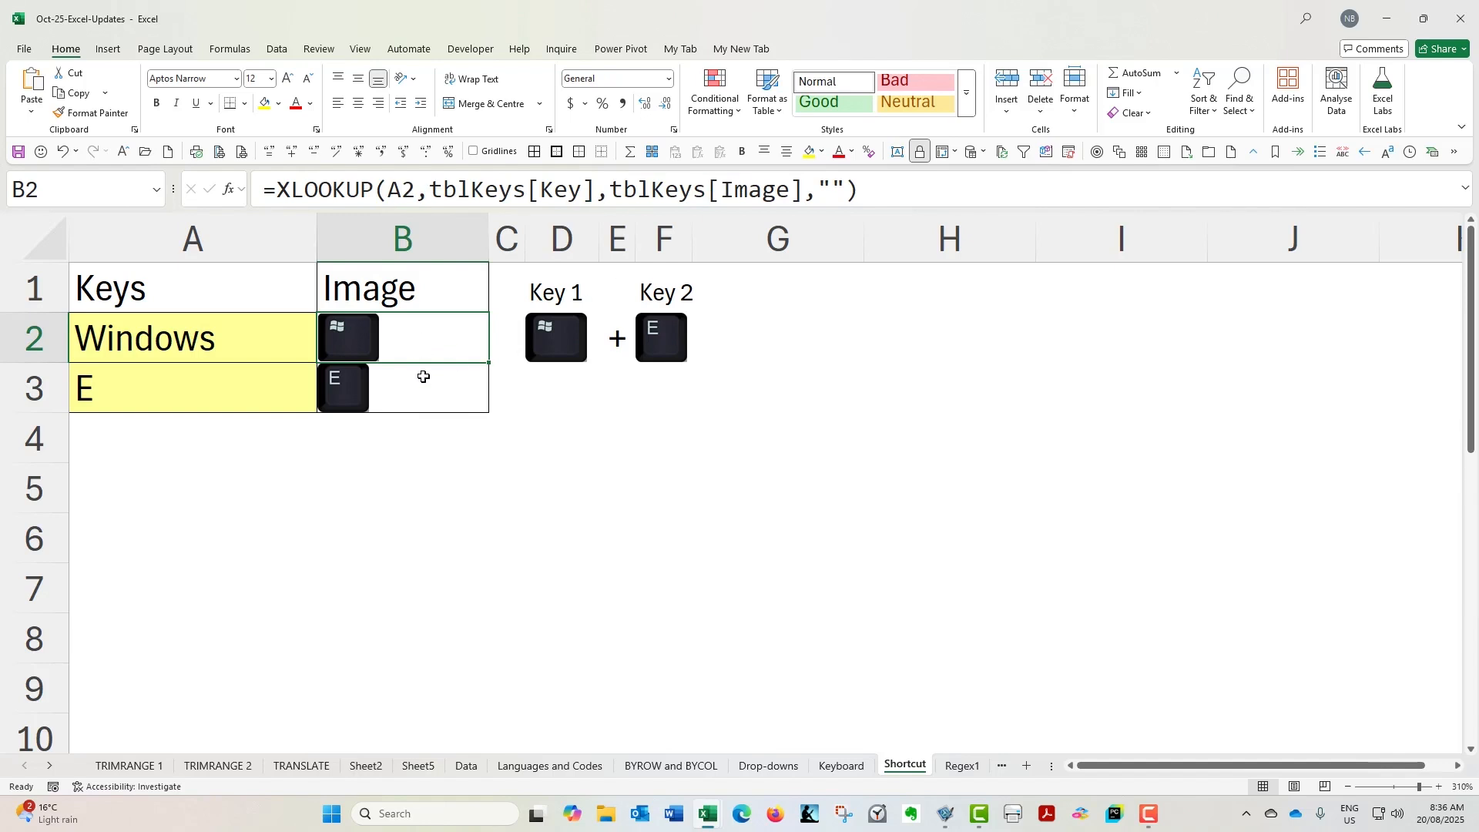
{"action": "left_click", "coordinate": [254, 340]}
{"action": "left_click", "coordinate": [322, 356]}
{"action": "left_click", "coordinate": [219, 341]}
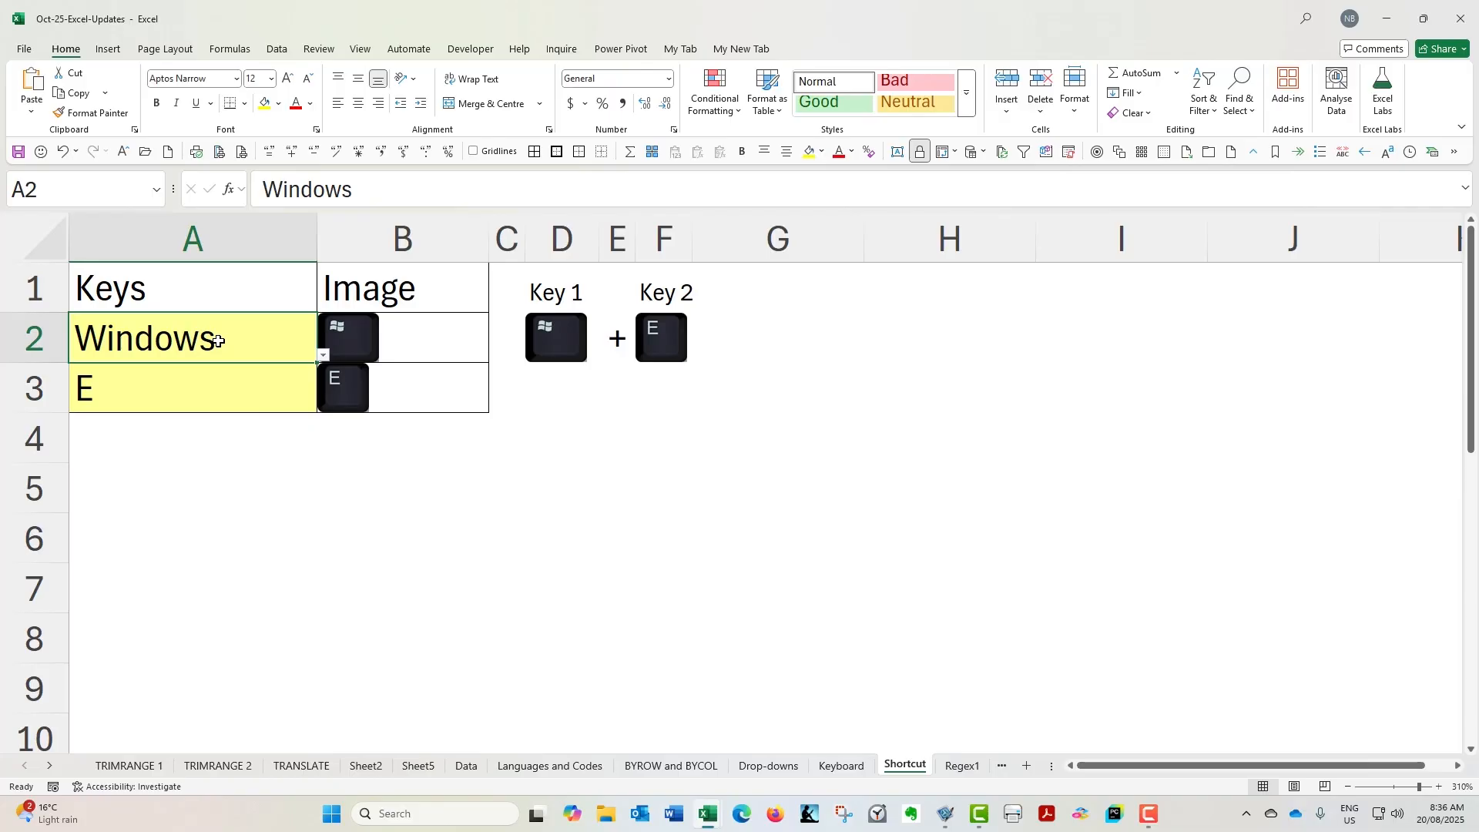
On the Data sheet, auto-fit the width of all columns to their contents
{"action": "left_click", "coordinate": [847, 765]}
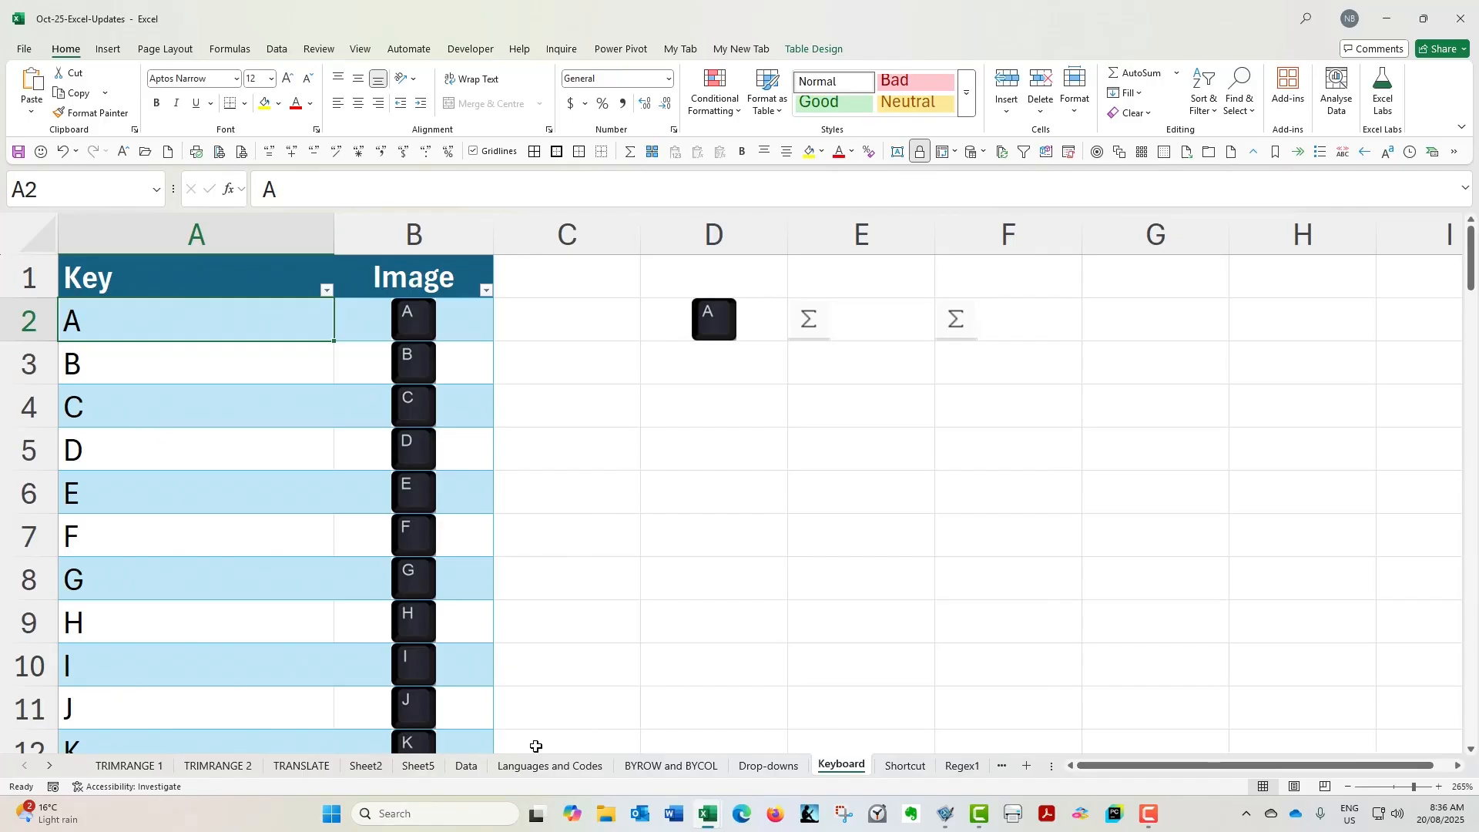
{"action": "left_click", "coordinate": [466, 766]}
{"action": "left_click", "coordinate": [499, 337]}
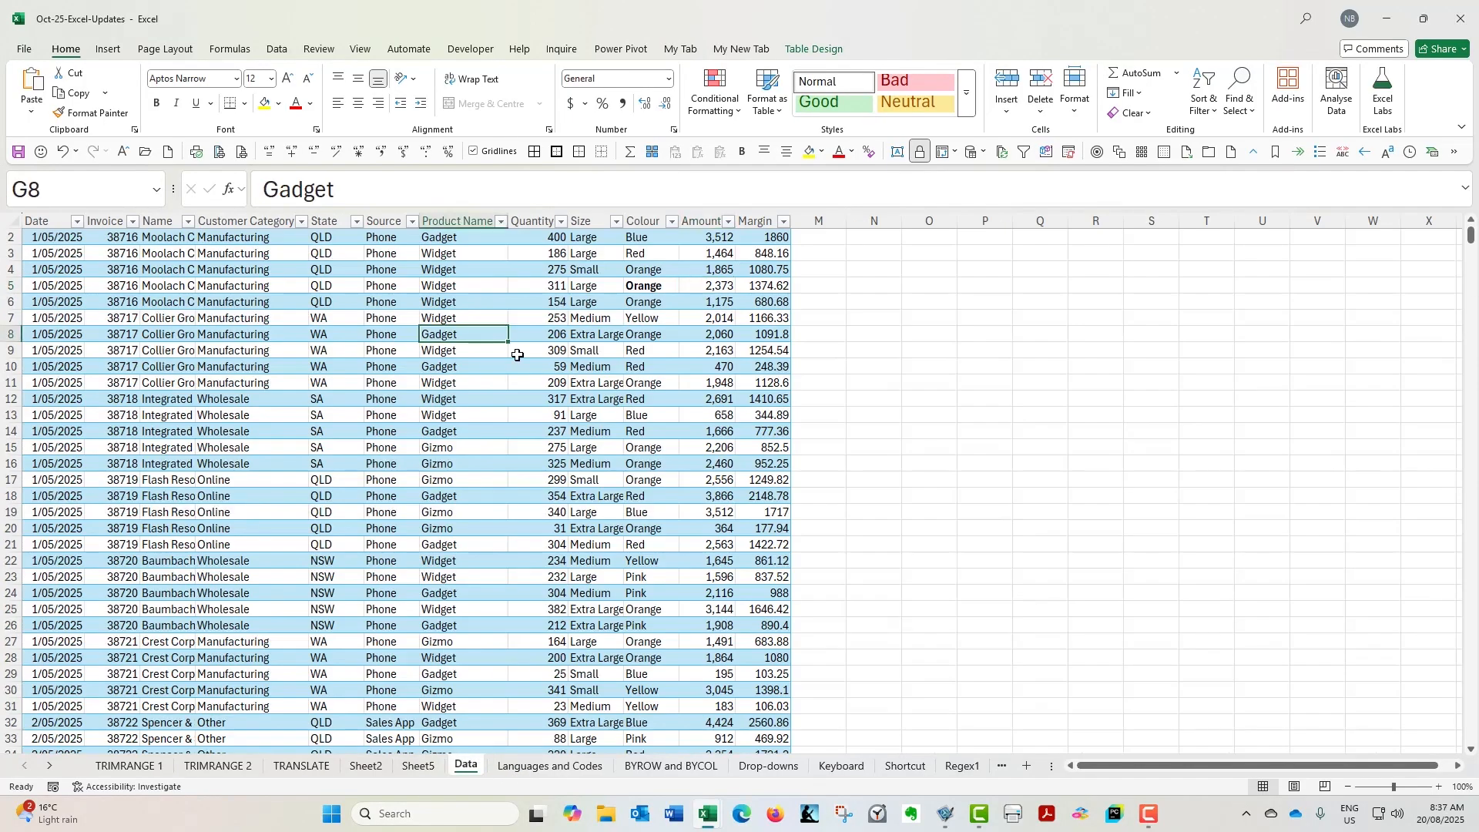
{"action": "scroll", "coordinate": [517, 355], "scroll_direction": "up", "scroll_amount": 1}
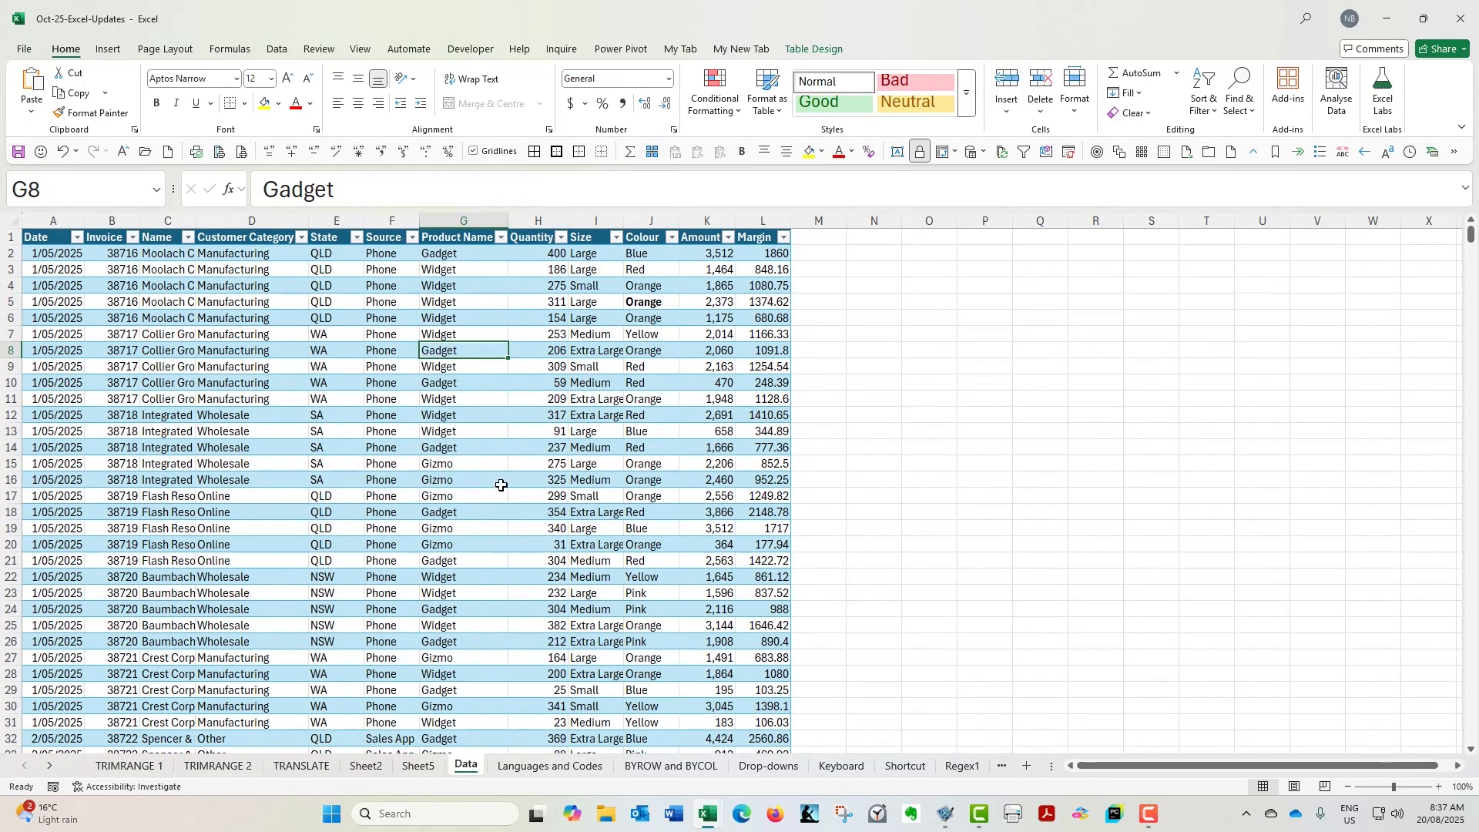
{"action": "scroll", "coordinate": [501, 484], "scroll_direction": "up", "scroll_amount": 3}
{"action": "scroll", "coordinate": [520, 485], "scroll_direction": "up", "scroll_amount": 1}
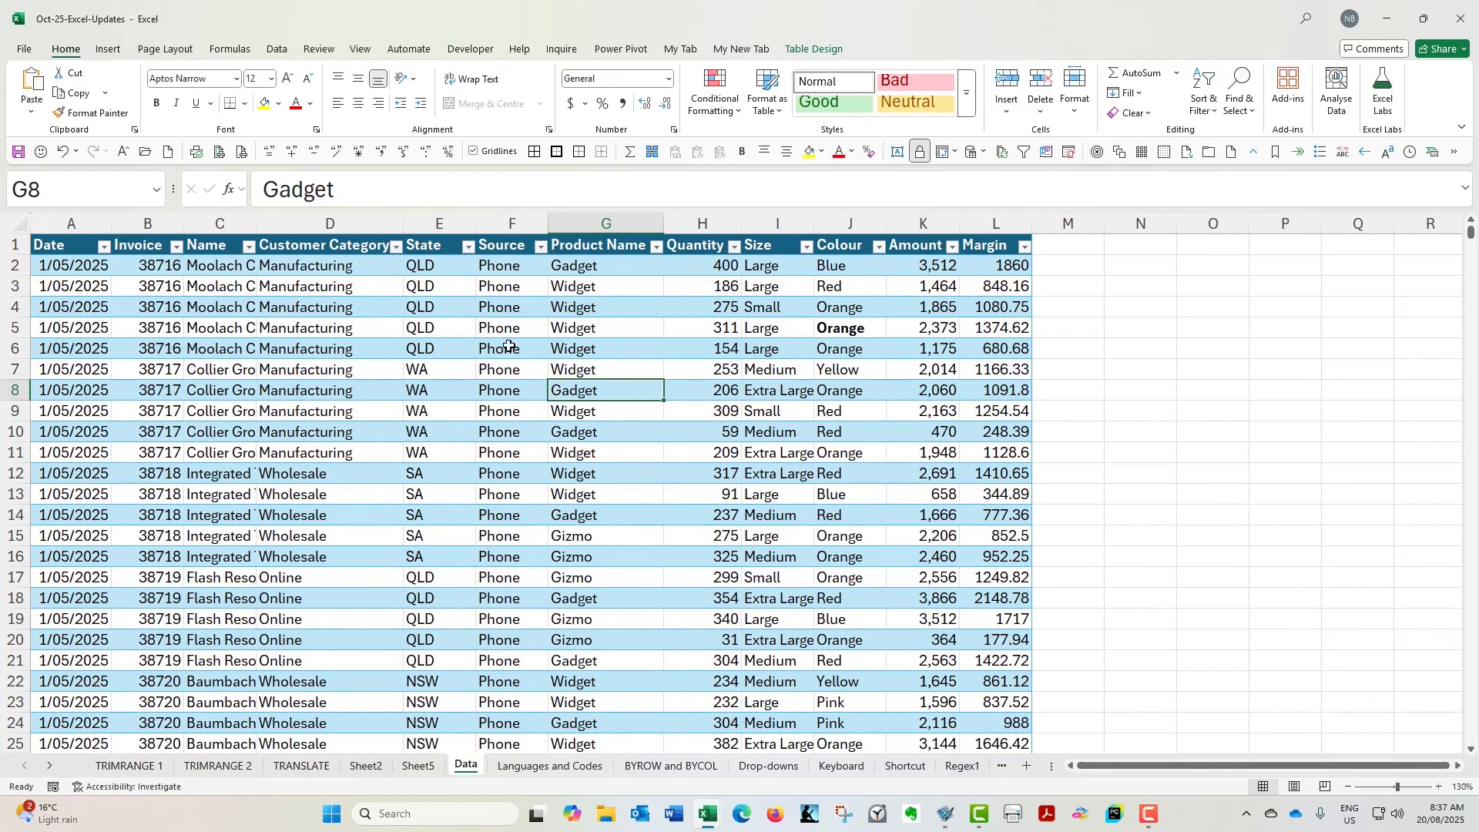
{"action": "left_click", "coordinate": [72, 223]}
{"action": "left_click_drag", "start_coordinate": [72, 224], "coordinate": [1431, 223]}
{"action": "double_click", "coordinate": [111, 223]}
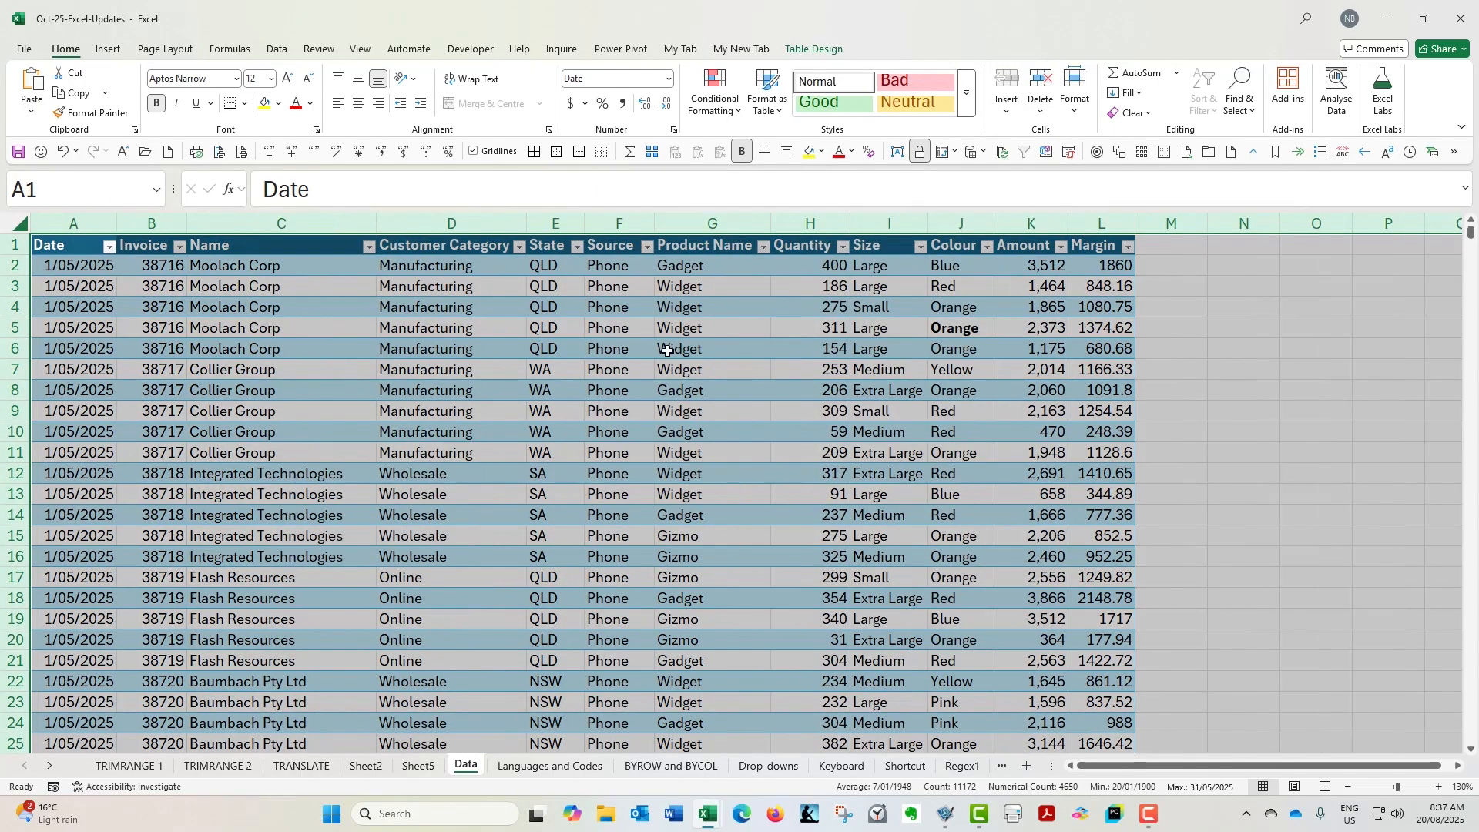
{"action": "left_click", "coordinate": [667, 350]}
{"action": "left_click", "coordinate": [719, 496]}
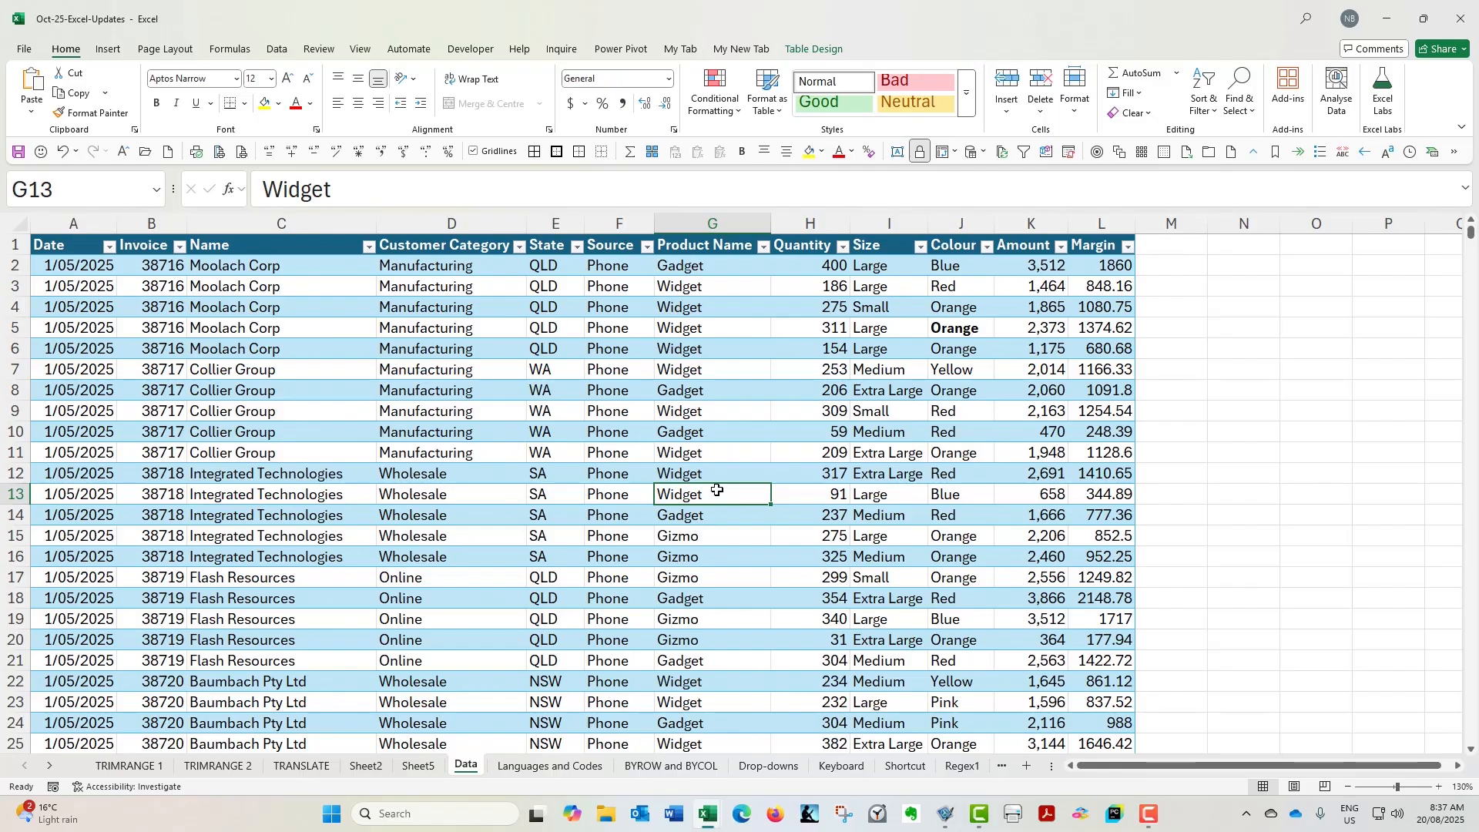
Turn on Focus Cell to highlight the active cell's row and column in the data table
{"action": "key", "text": "alt"}
{"action": "key", "text": "w"}
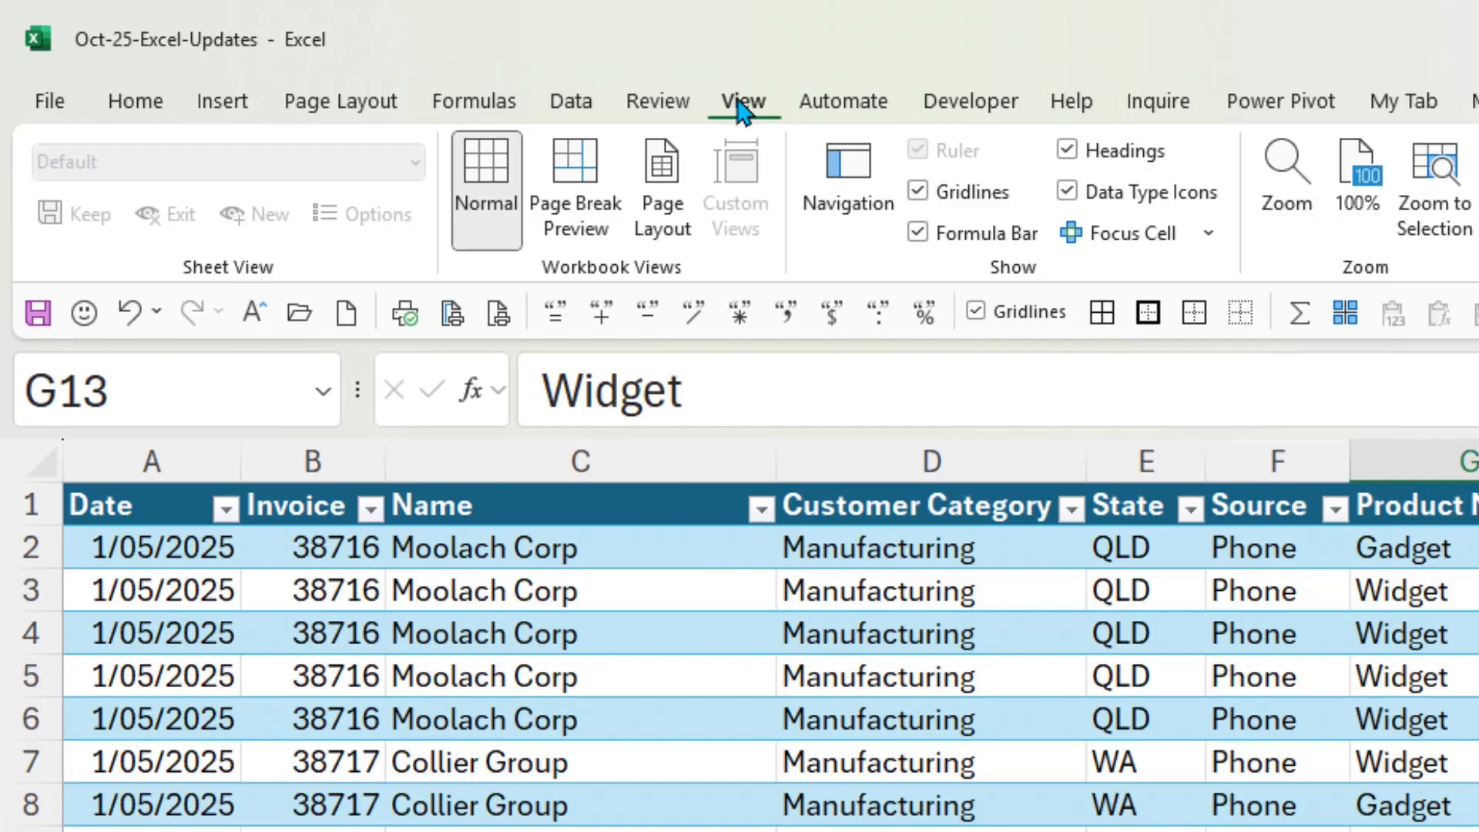
{"action": "left_click", "coordinate": [1209, 234]}
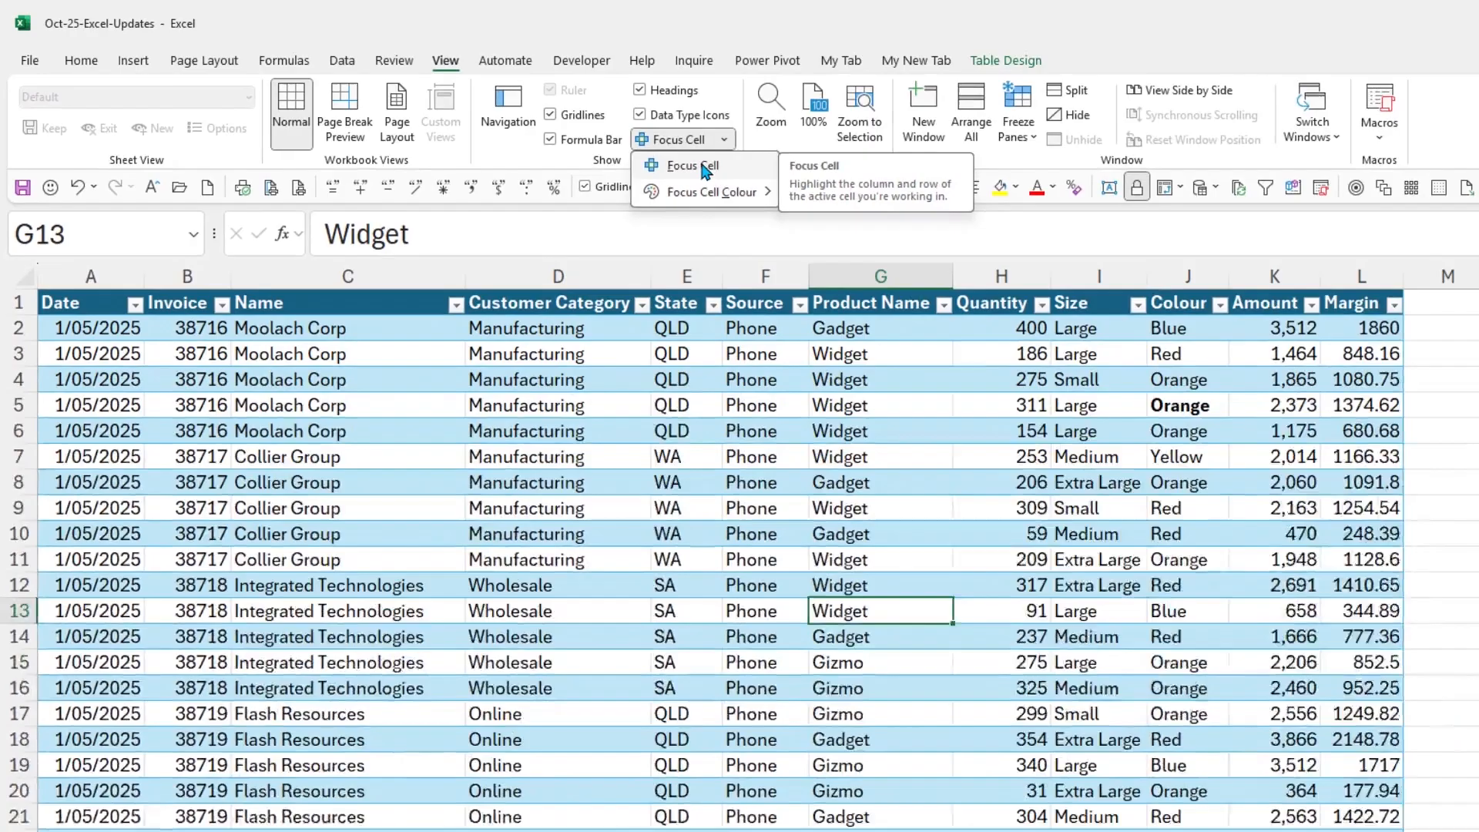
{"action": "left_click", "coordinate": [1163, 276]}
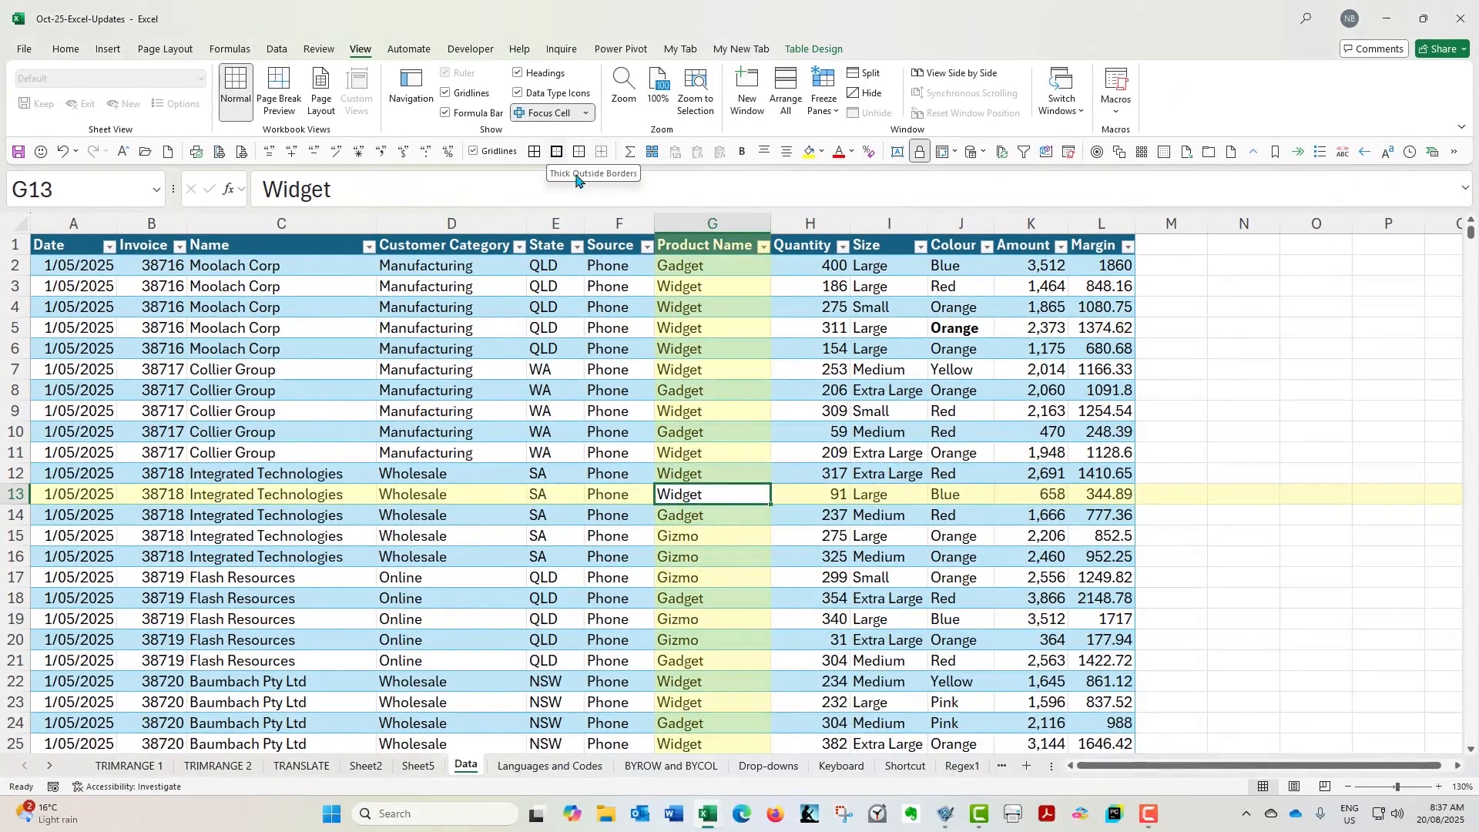
Examine the Focus Cell highlight while moving the active cell around the table and selecting the range F7:H13
{"action": "key", "text": "Up"}
{"action": "key", "text": "Up"}
{"action": "key", "text": "Left"}
{"action": "key", "text": "Left"}
{"action": "key", "text": "Left"}
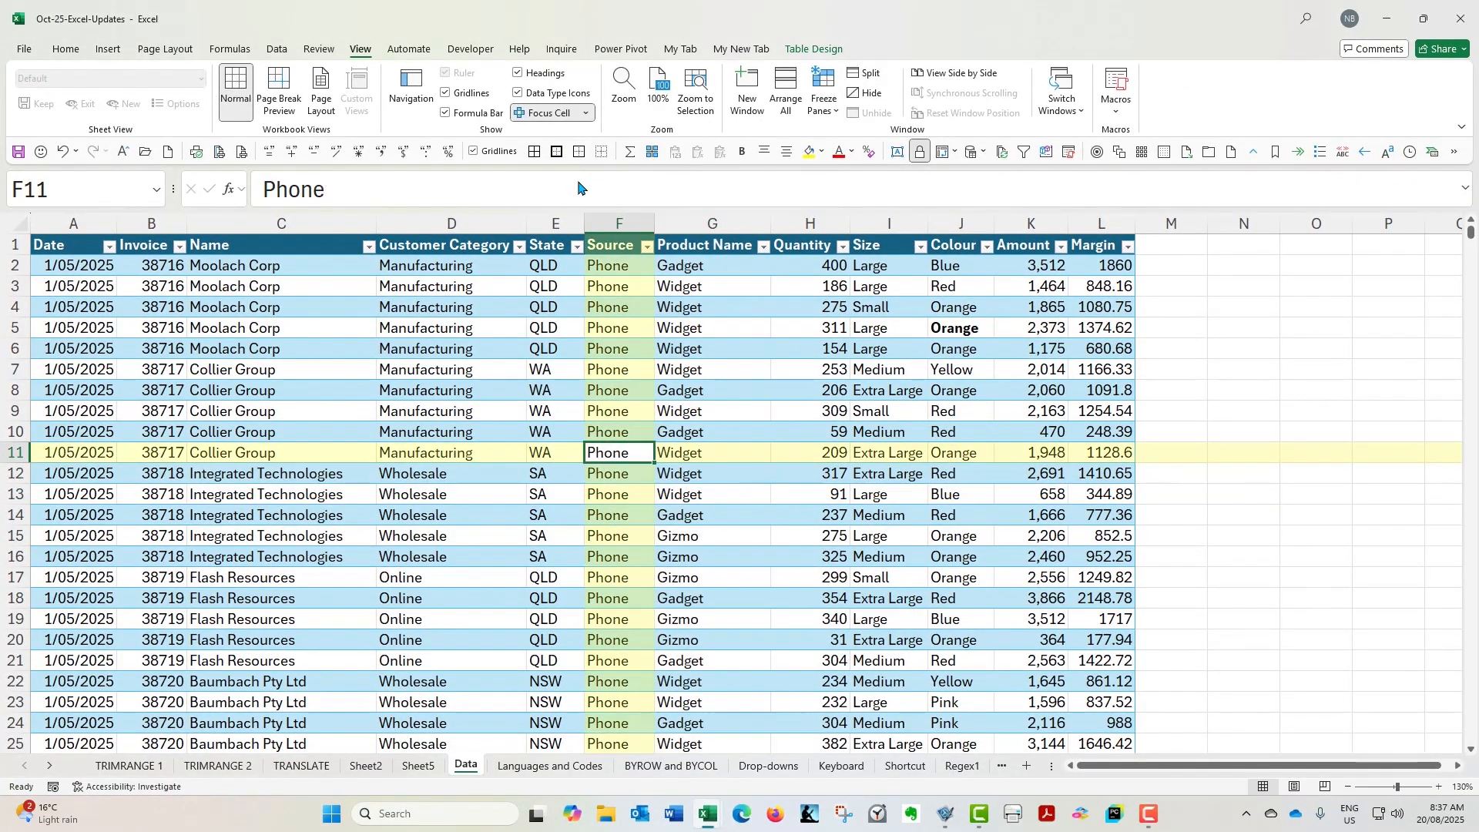
{"action": "key", "text": "Right"}
{"action": "key", "text": "Right"}
{"action": "key", "text": "Down"}
{"action": "key", "text": "Down"}
{"action": "key", "text": "Right"}
{"action": "key", "text": "Right"}
{"action": "key", "text": "Down"}
{"action": "key", "text": "Down"}
{"action": "key", "text": "Up"}
{"action": "key", "text": "Right"}
{"action": "key", "text": "Up"}
{"action": "key", "text": "Left"}
{"action": "key", "text": "Left"}
{"action": "key", "text": "Up"}
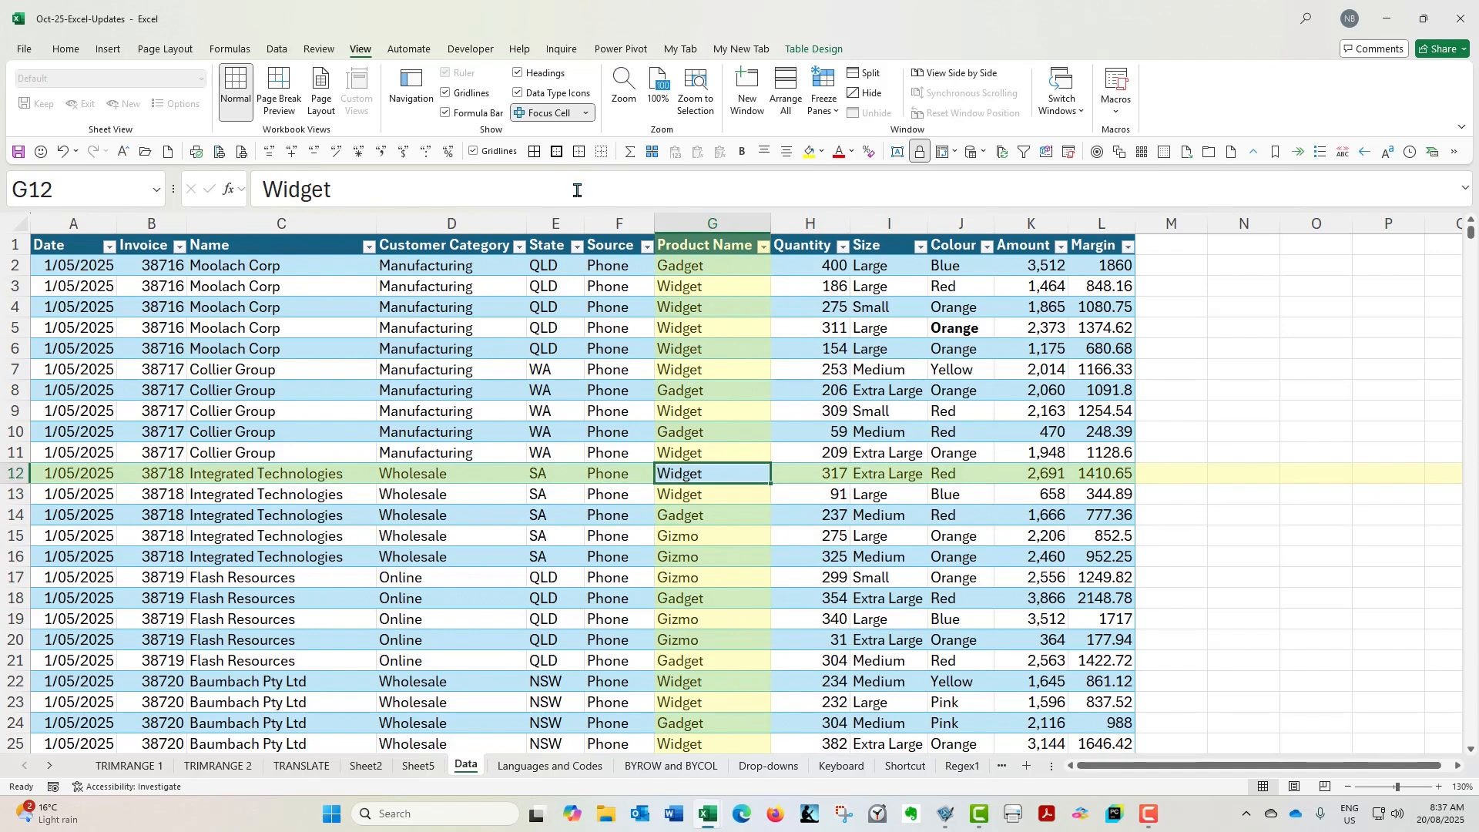
{"action": "left_click_drag", "start_coordinate": [607, 372], "coordinate": [836, 496]}
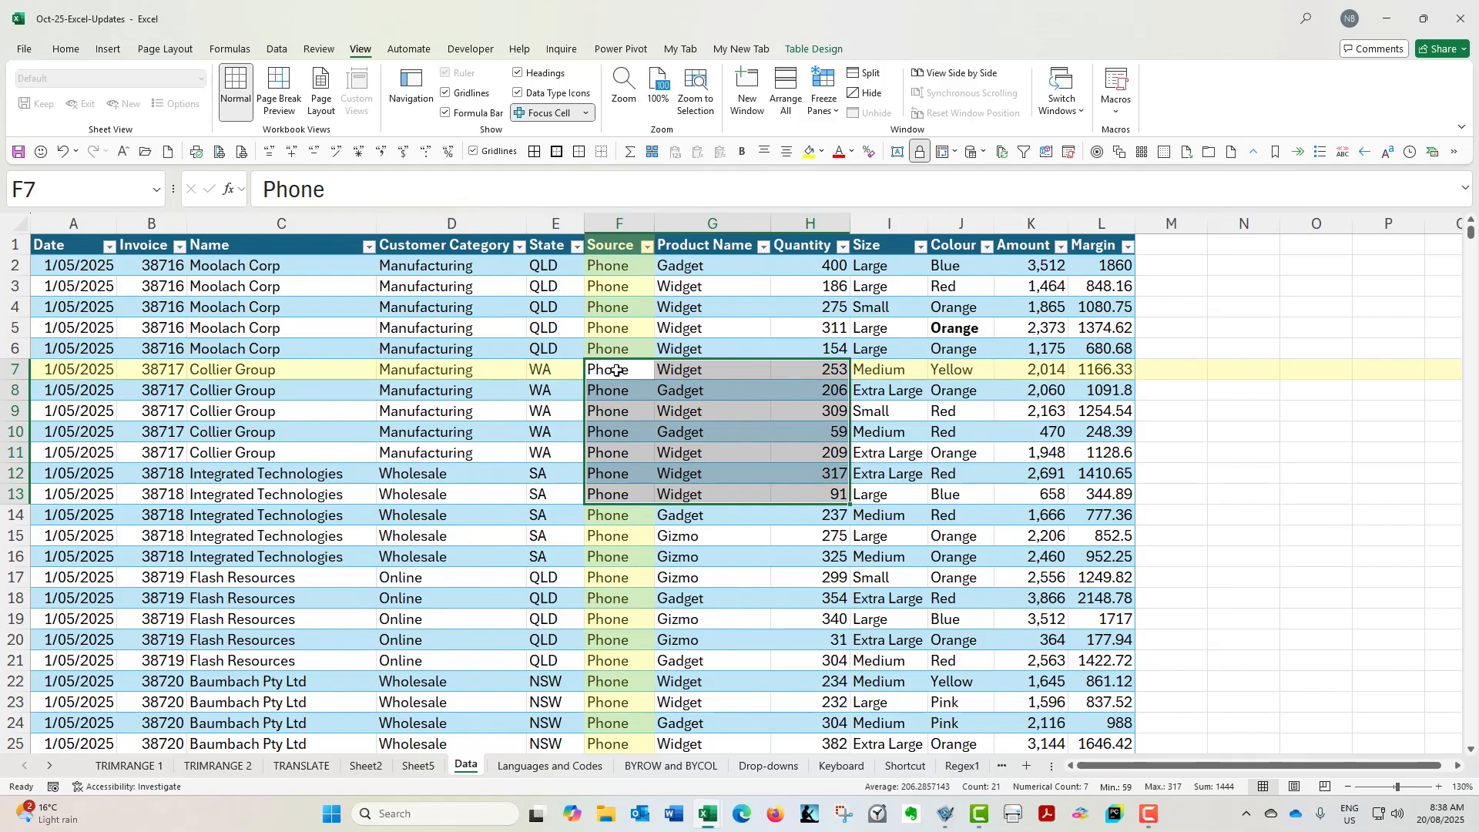
Check how the Focus Cell highlight follows the active cell through F7, C13, D16 and G11
{"action": "left_click", "coordinate": [616, 371]}
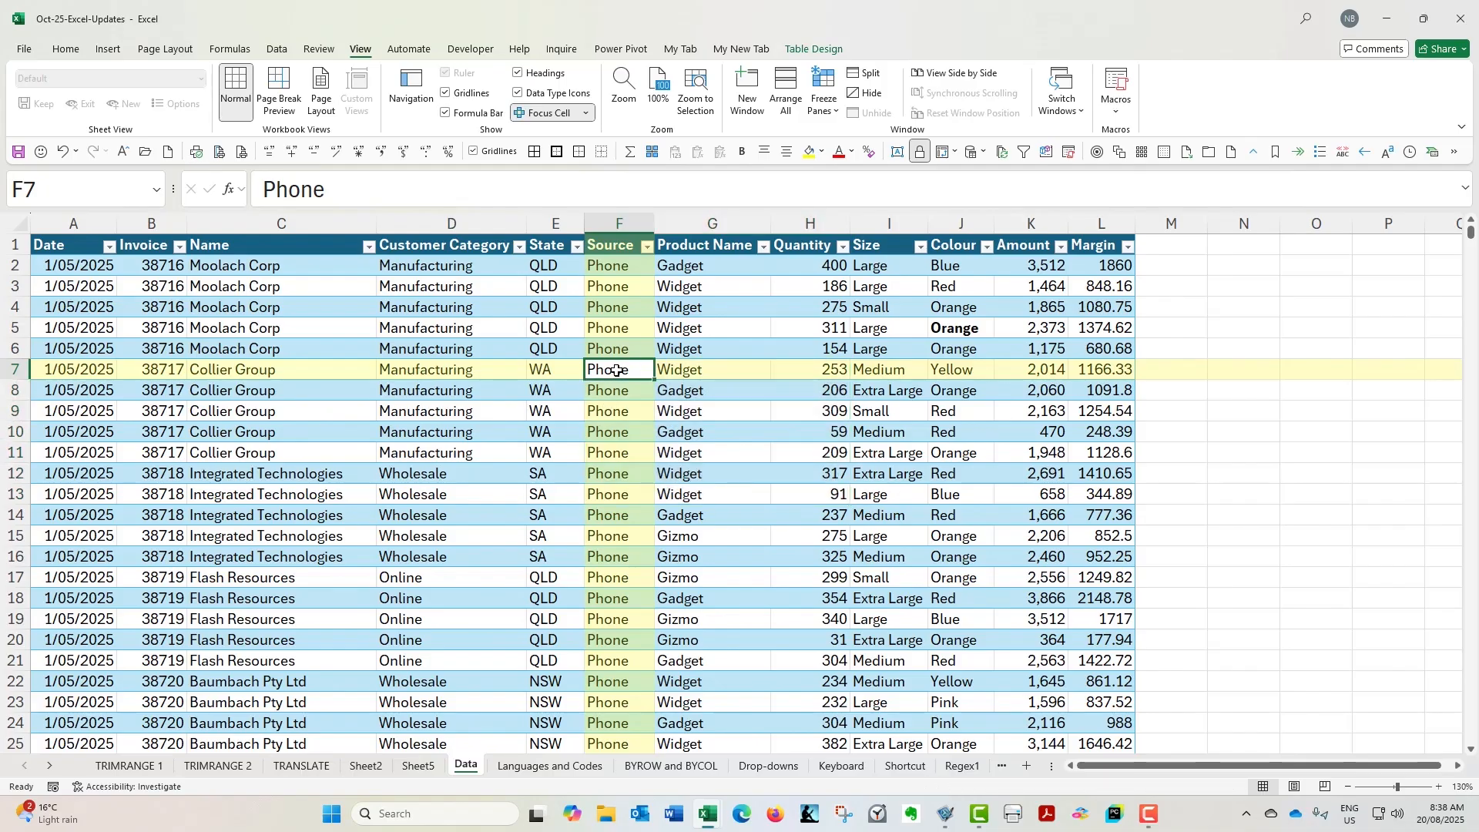
{"action": "left_click", "coordinate": [257, 489]}
{"action": "left_click", "coordinate": [439, 550]}
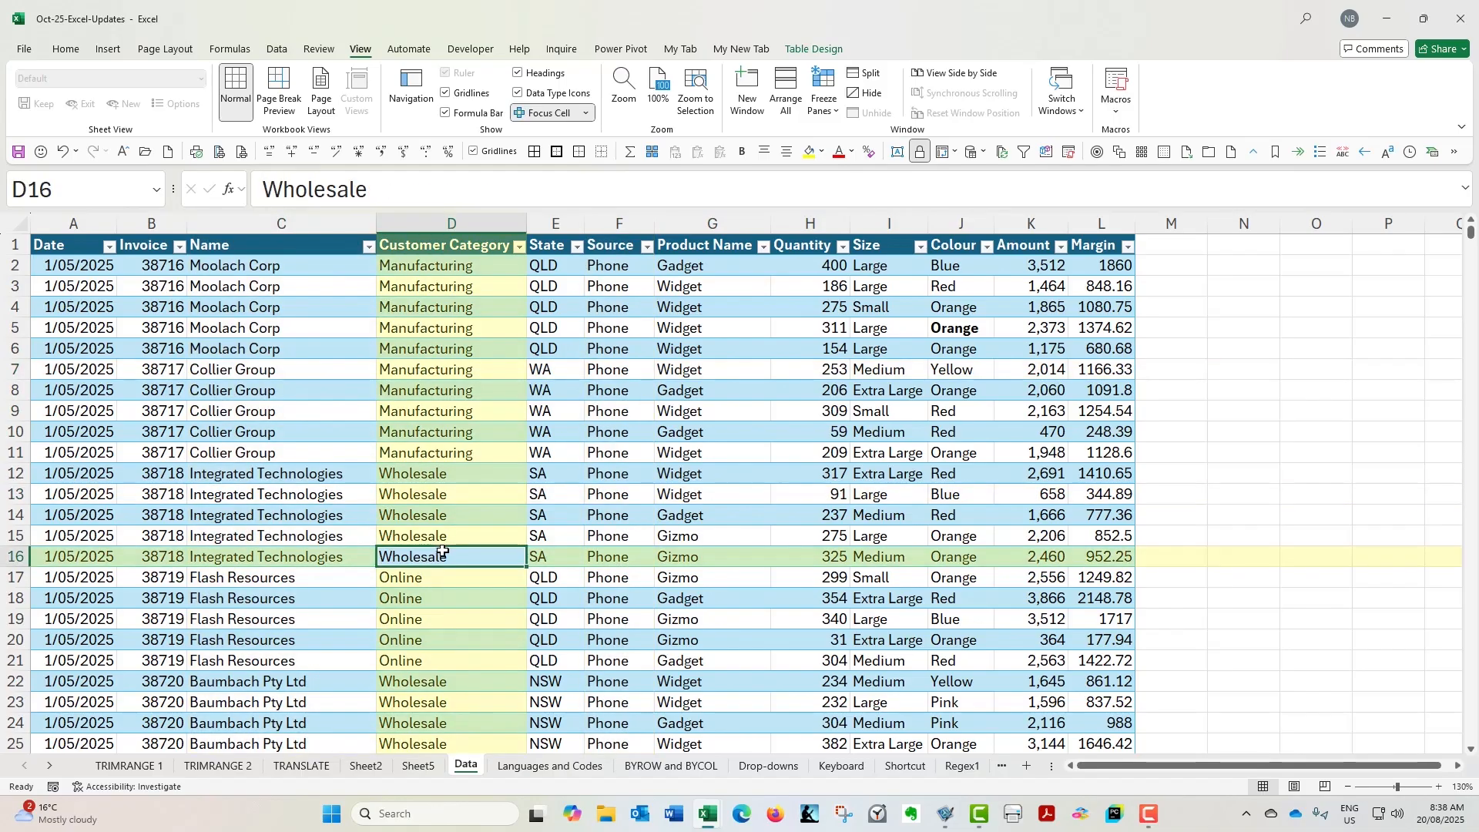
{"action": "left_click", "coordinate": [754, 444]}
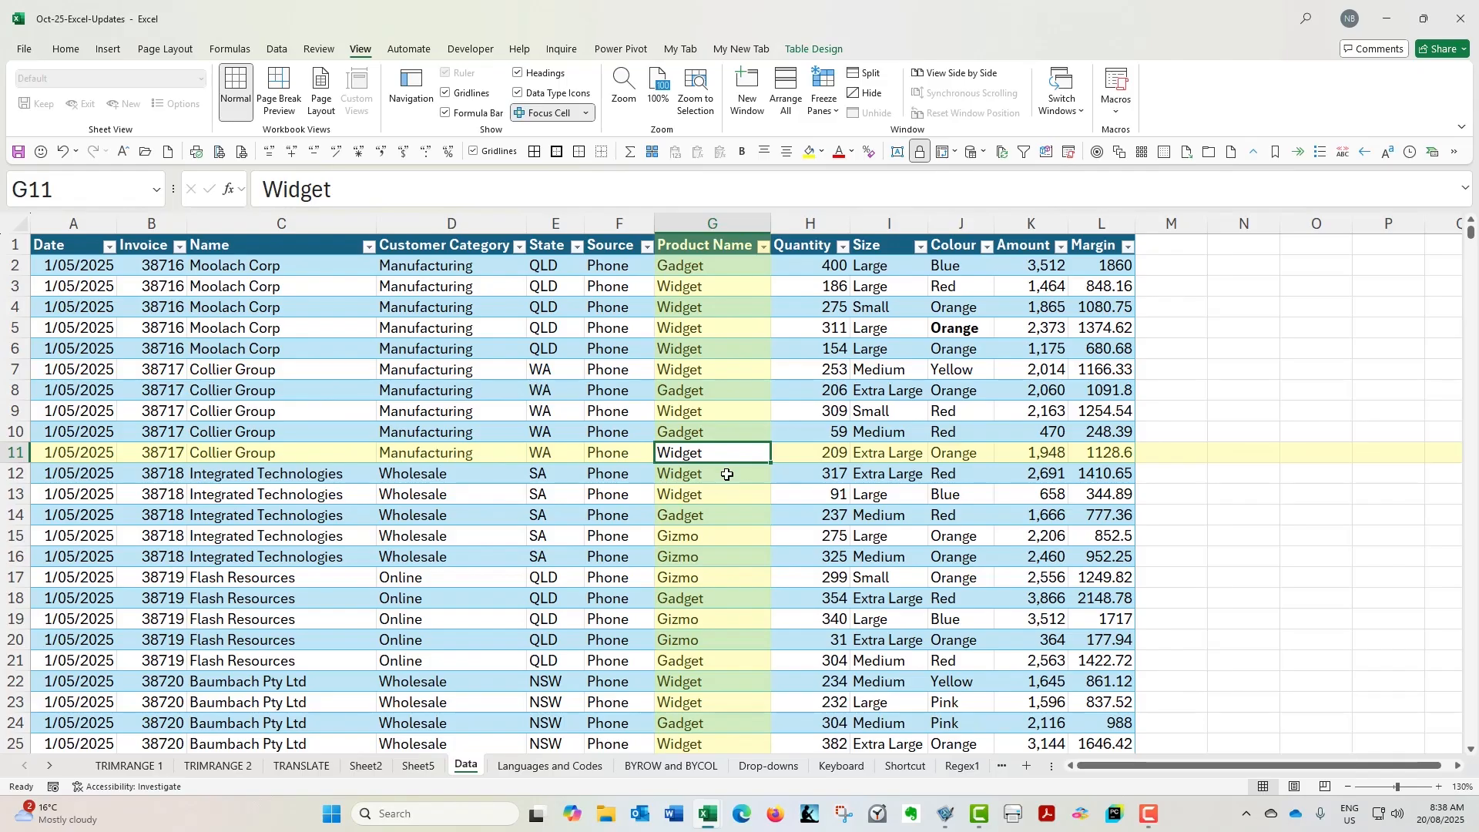
Set the Focus Cell colour to the recently used light yellow
{"action": "left_click", "coordinate": [583, 114]}
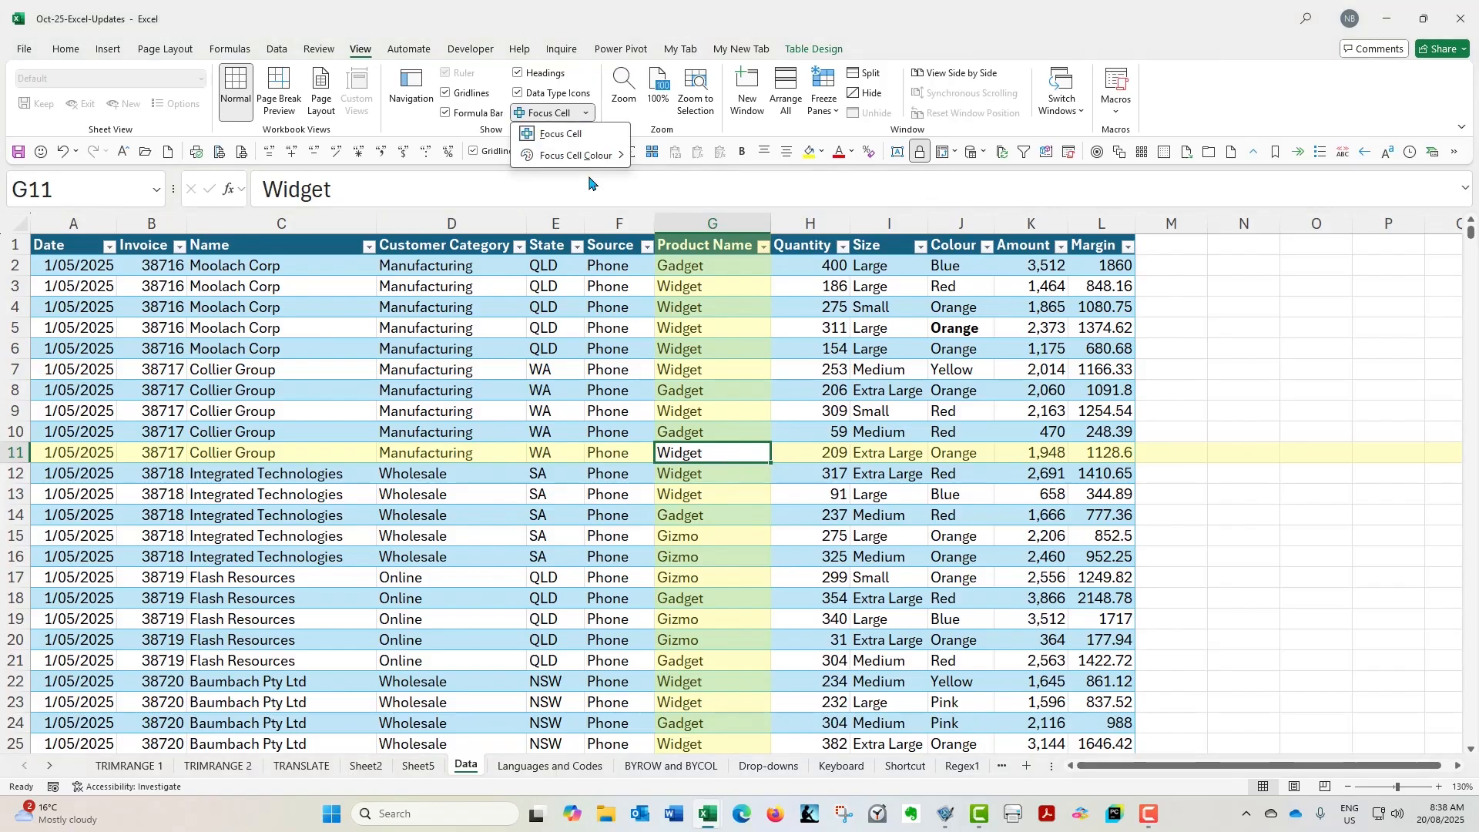
{"action": "mouse_move", "coordinate": [601, 156]}
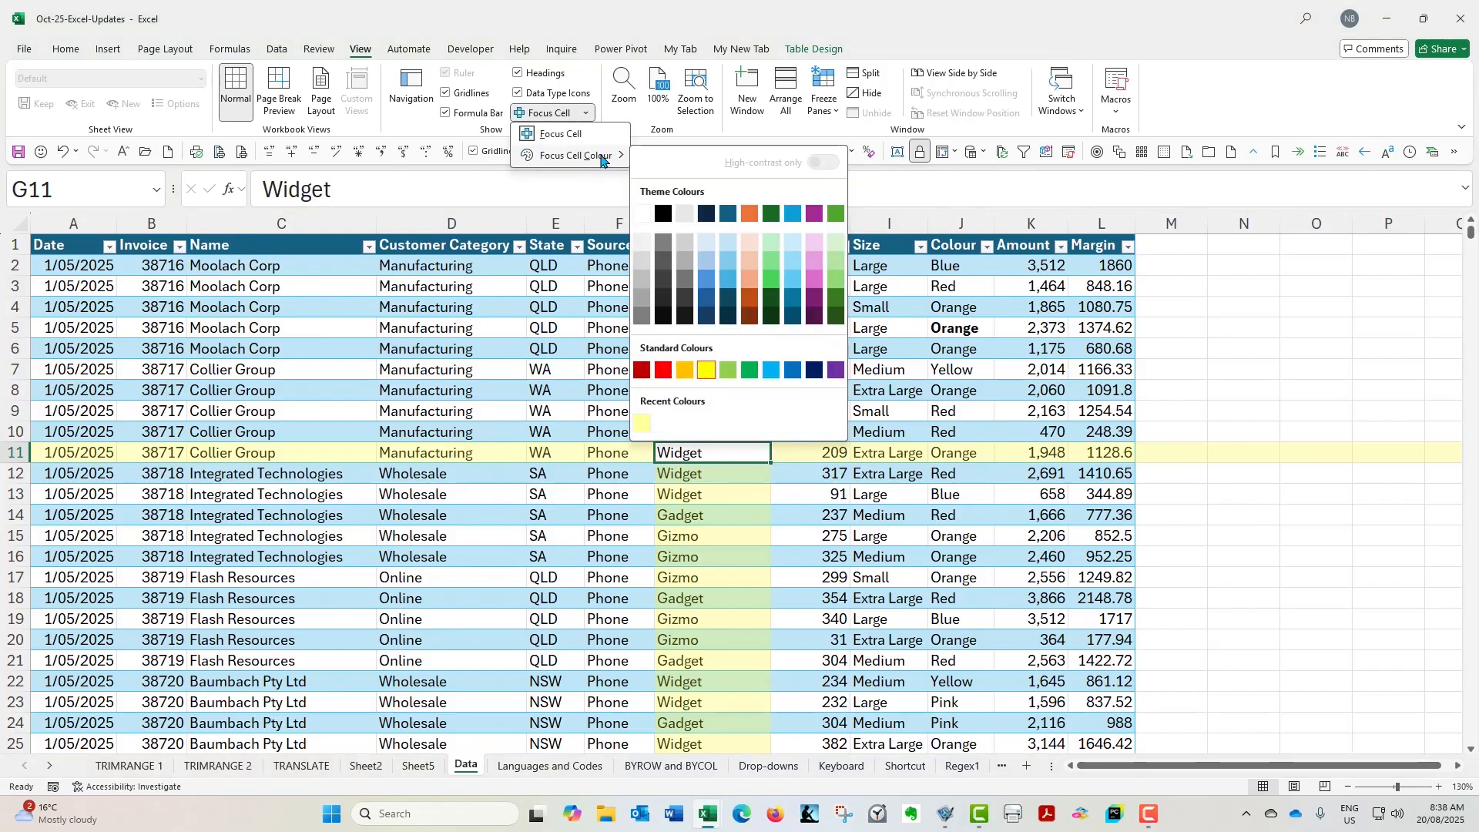
{"action": "left_click", "coordinate": [645, 425]}
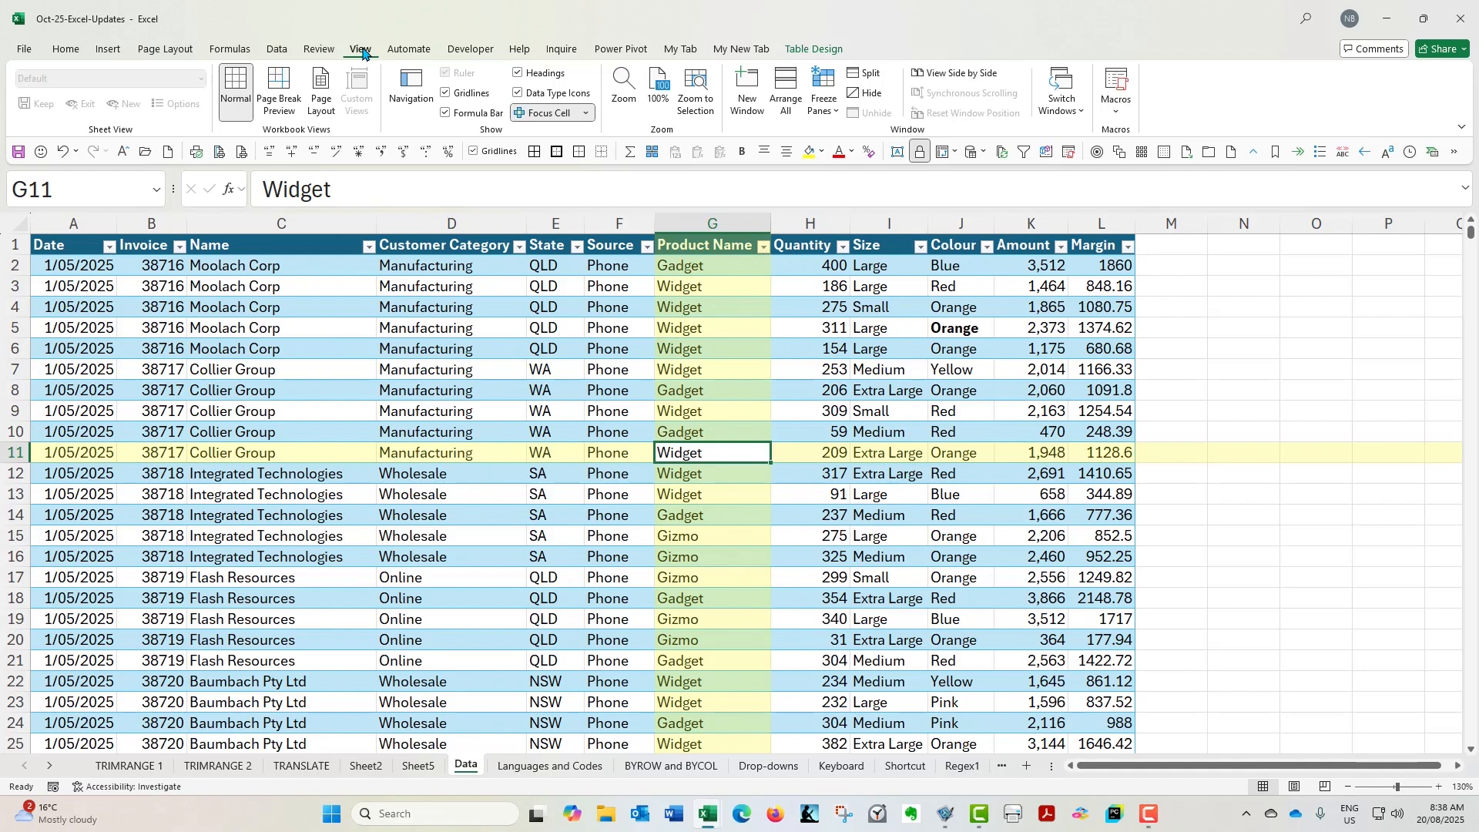
Go to the Regex1 sheet and turn off Focus Cell
{"action": "left_click", "coordinate": [50, 764]}
{"action": "left_click", "coordinate": [874, 765]}
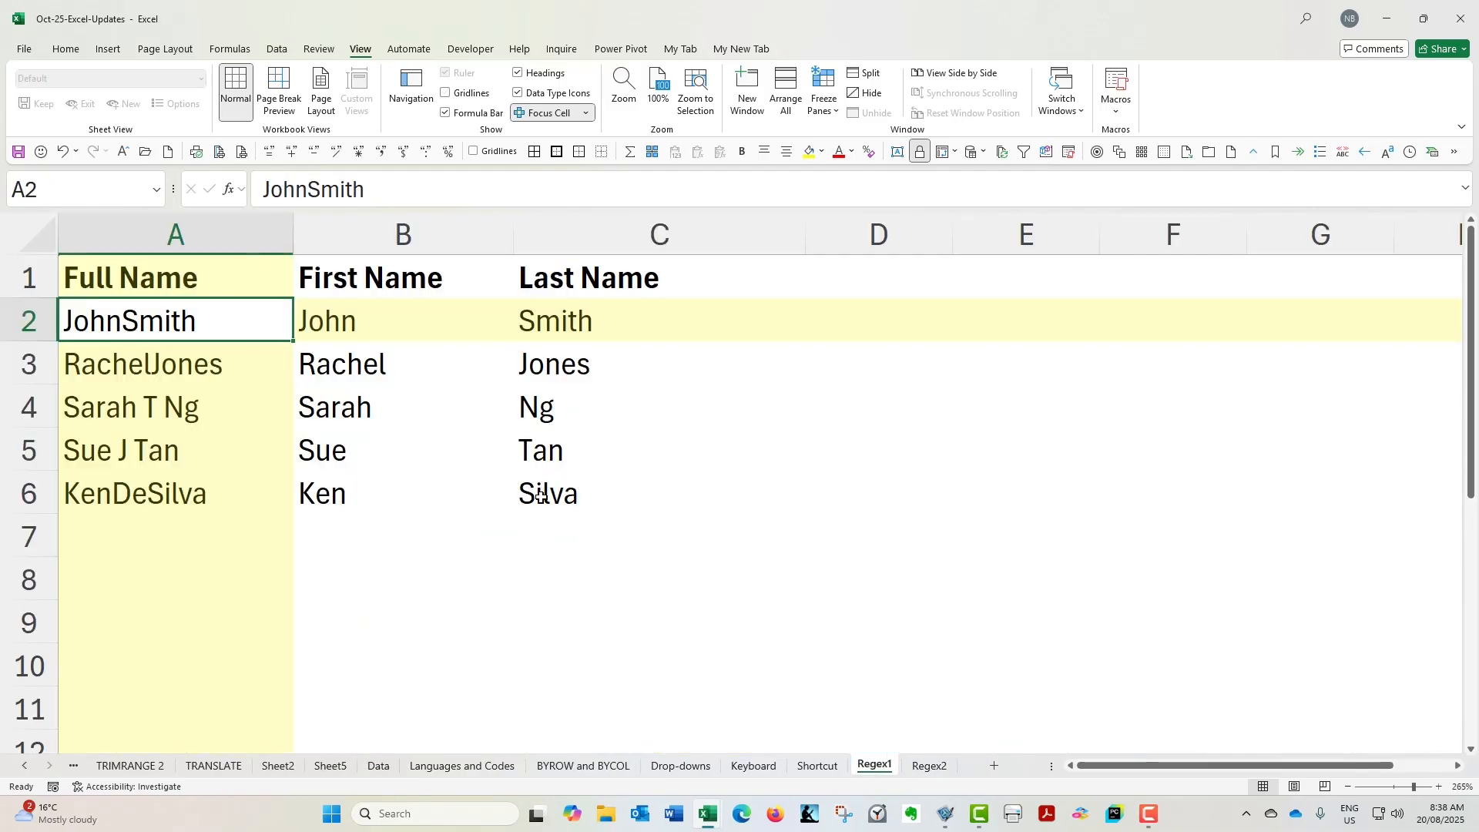
{"action": "left_click", "coordinate": [587, 114]}
{"action": "left_click", "coordinate": [562, 134]}
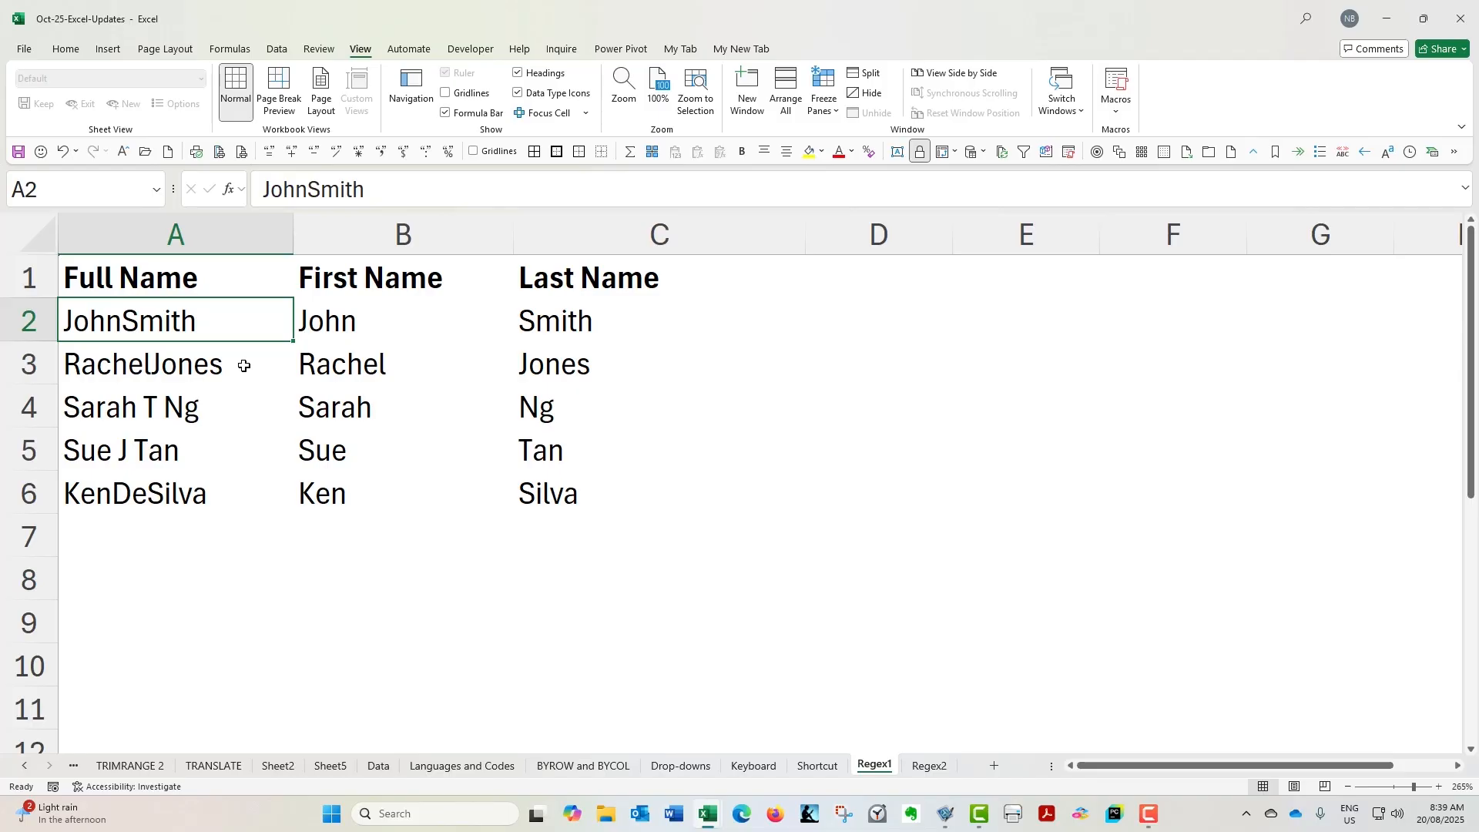
Examine the REGEXEXTRACT formula in B2, inspecting the whole pattern and its [A-Z] and [a-z]+ parts
{"action": "key", "text": "Right"}
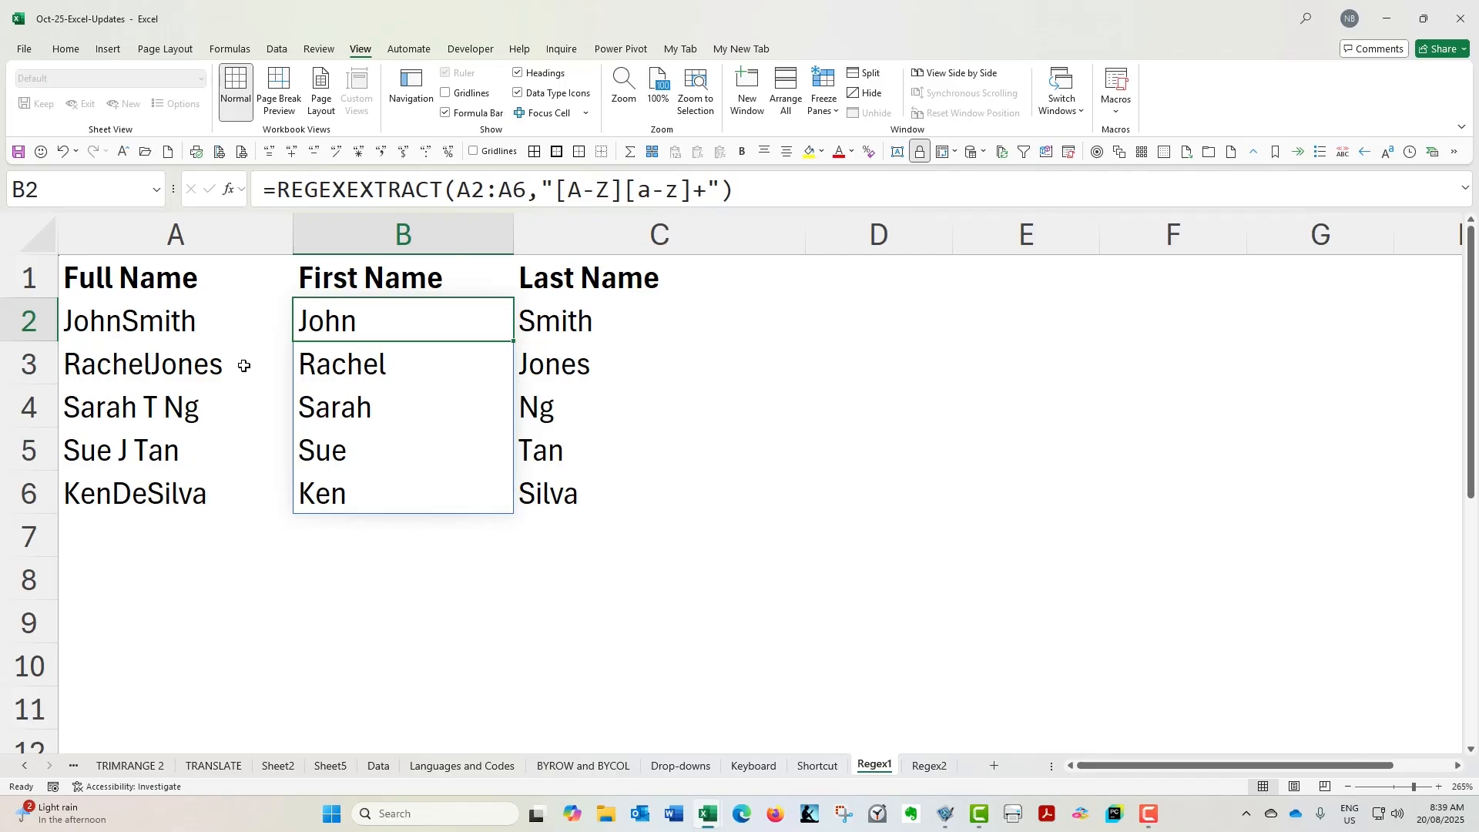
{"action": "left_click_drag", "start_coordinate": [457, 191], "coordinate": [720, 190]}
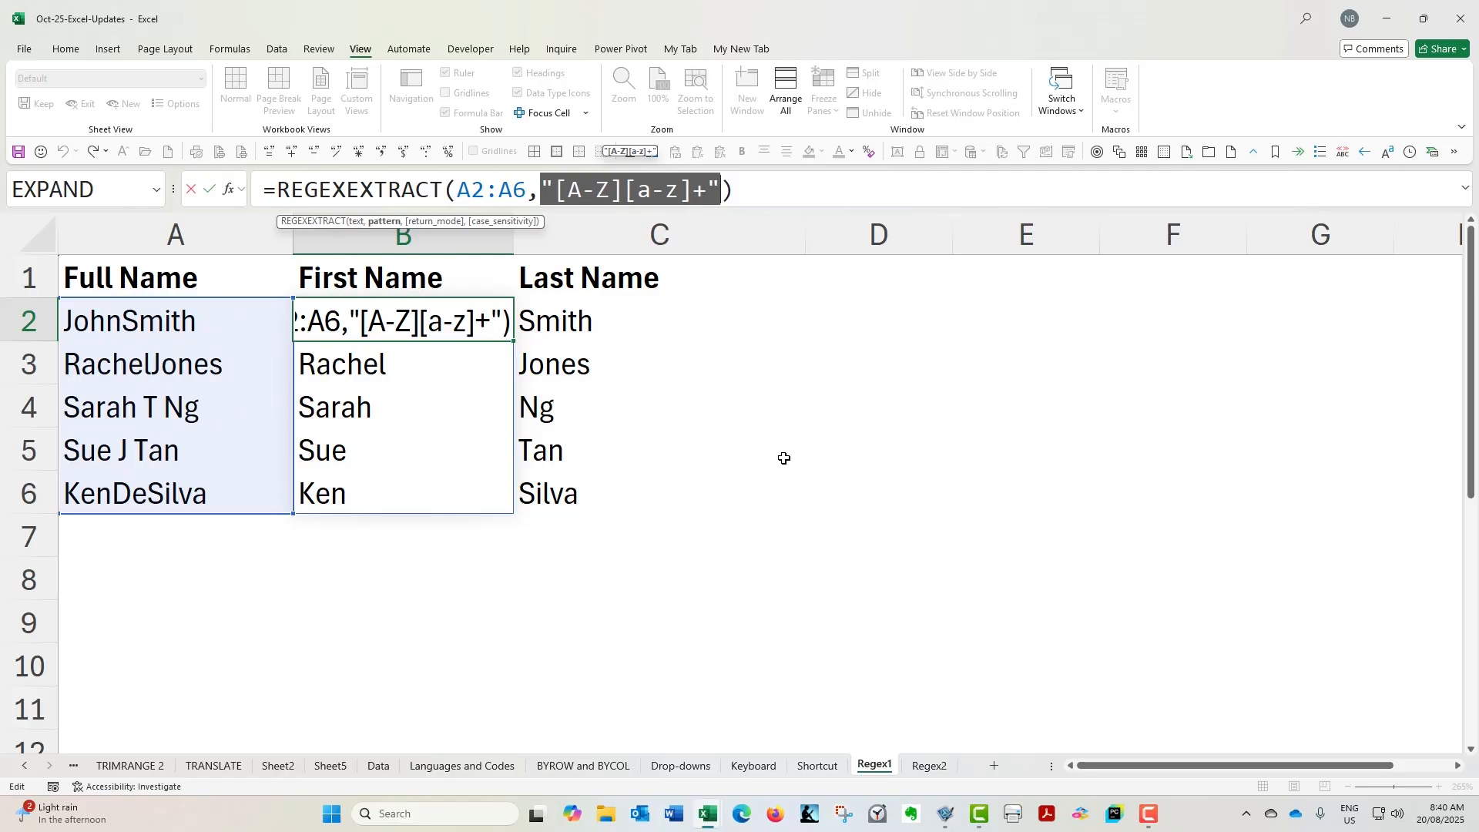
{"action": "left_click", "coordinate": [557, 190]}
{"action": "left_click_drag", "start_coordinate": [558, 190], "coordinate": [622, 190]}
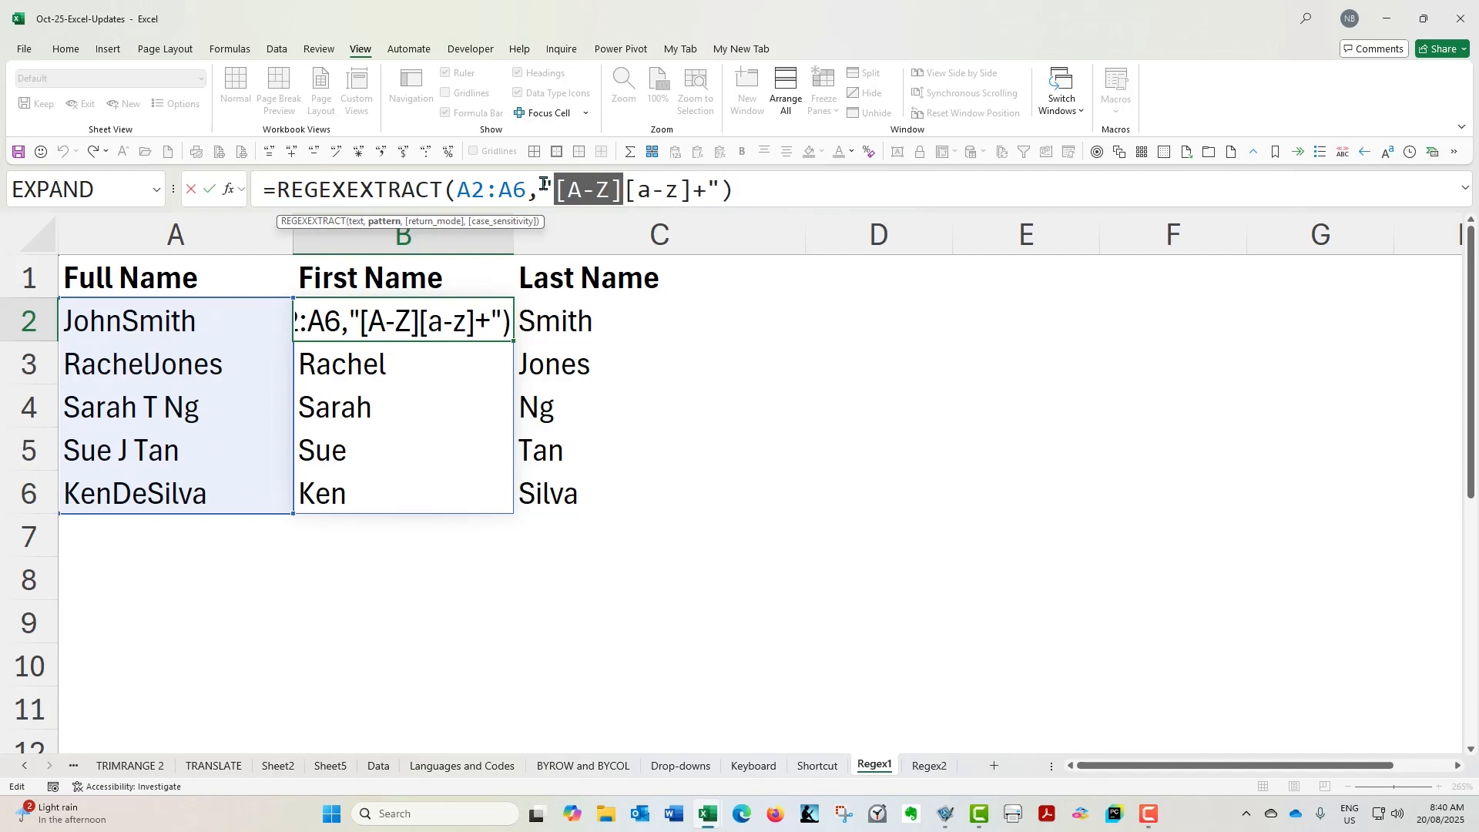
{"action": "left_click", "coordinate": [660, 188]}
{"action": "left_click_drag", "start_coordinate": [660, 188], "coordinate": [621, 189]}
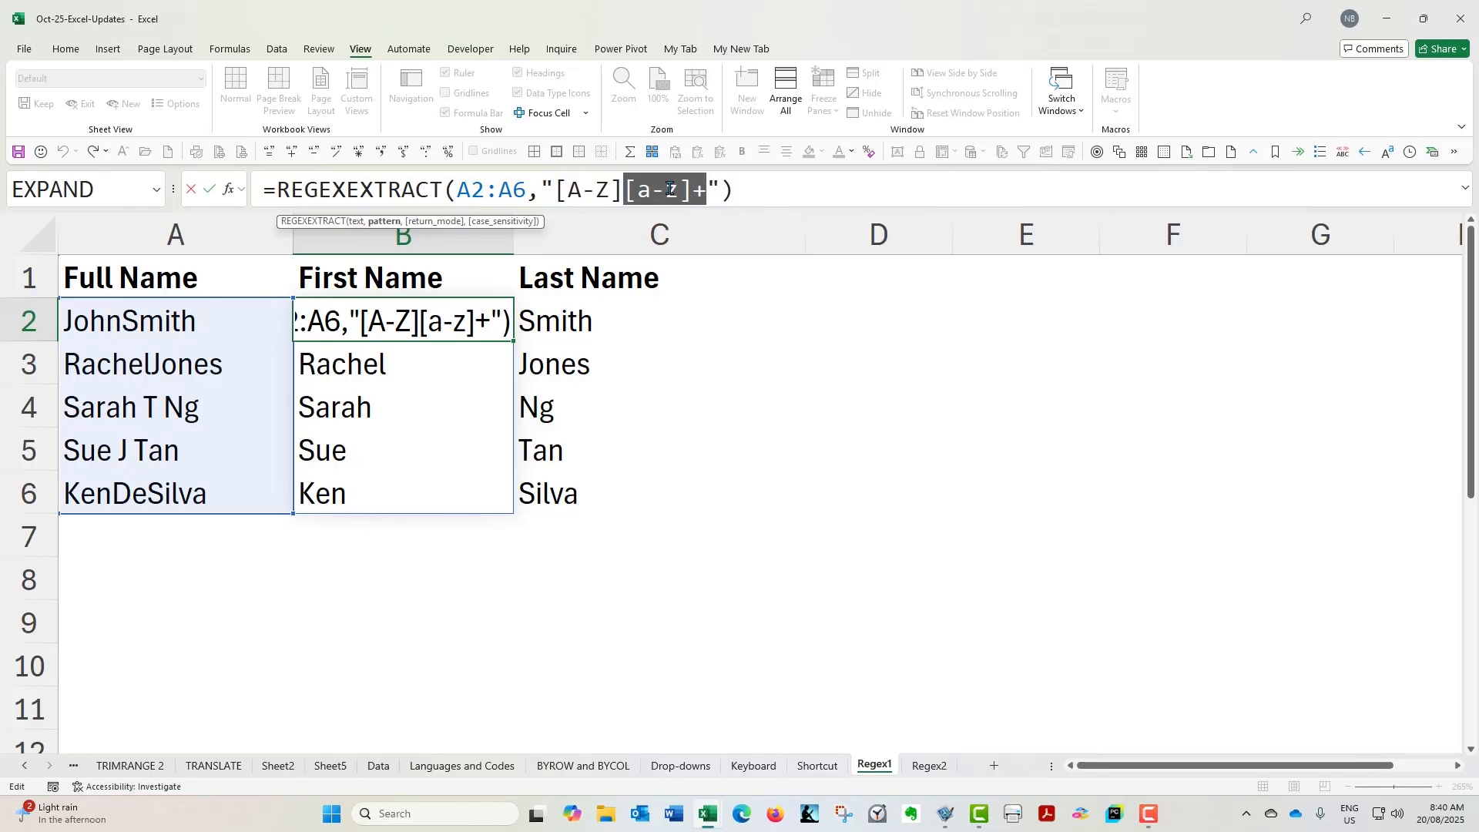
{"action": "left_click", "coordinate": [717, 191]}
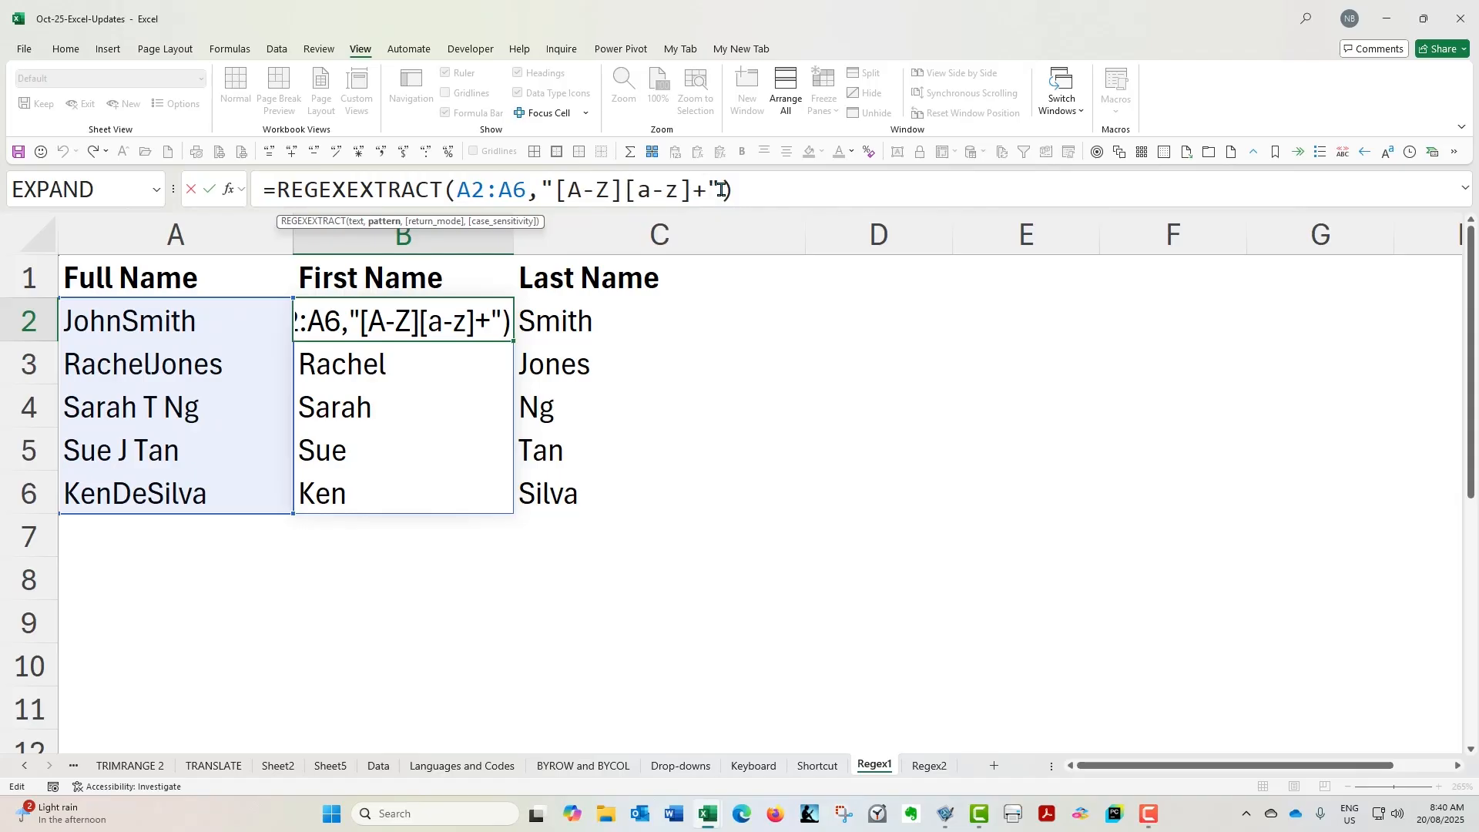
{"action": "left_click", "coordinate": [209, 189]}
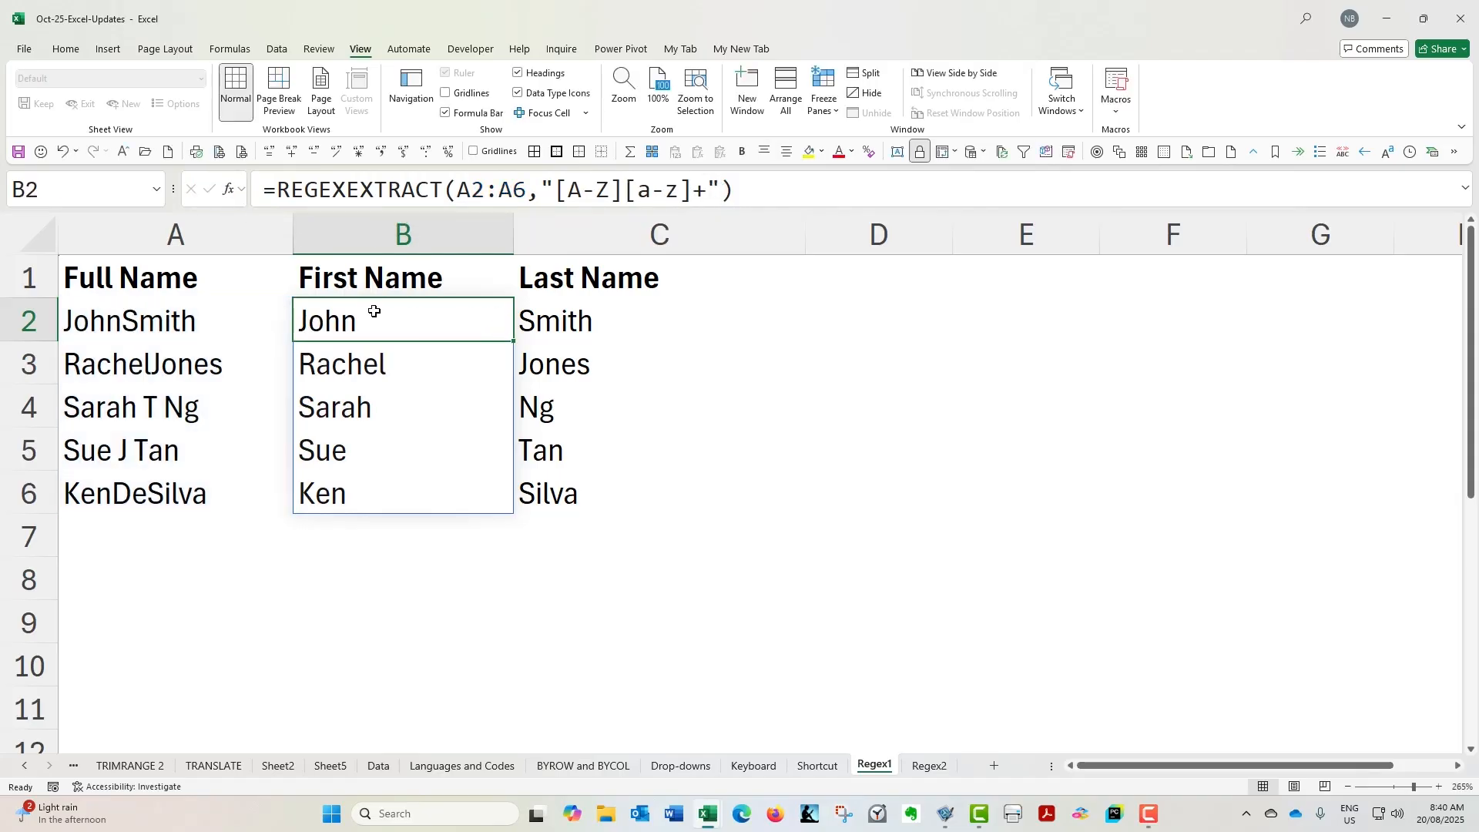
Inspect the second capital letter of the full name in A2 and compare it with the first-name result in B2
{"action": "left_click", "coordinate": [164, 318]}
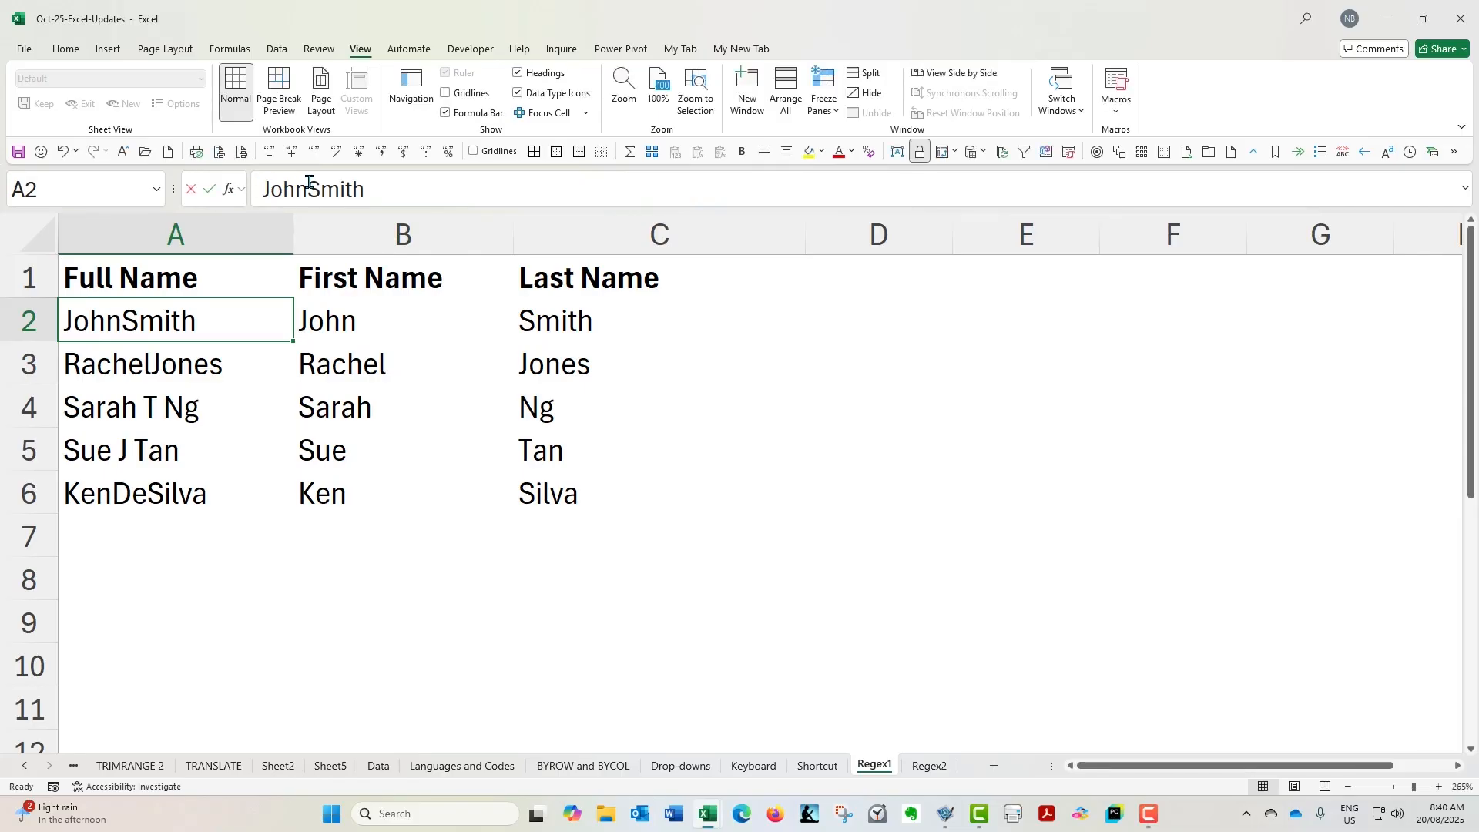
{"action": "left_click_drag", "start_coordinate": [308, 184], "coordinate": [320, 186]}
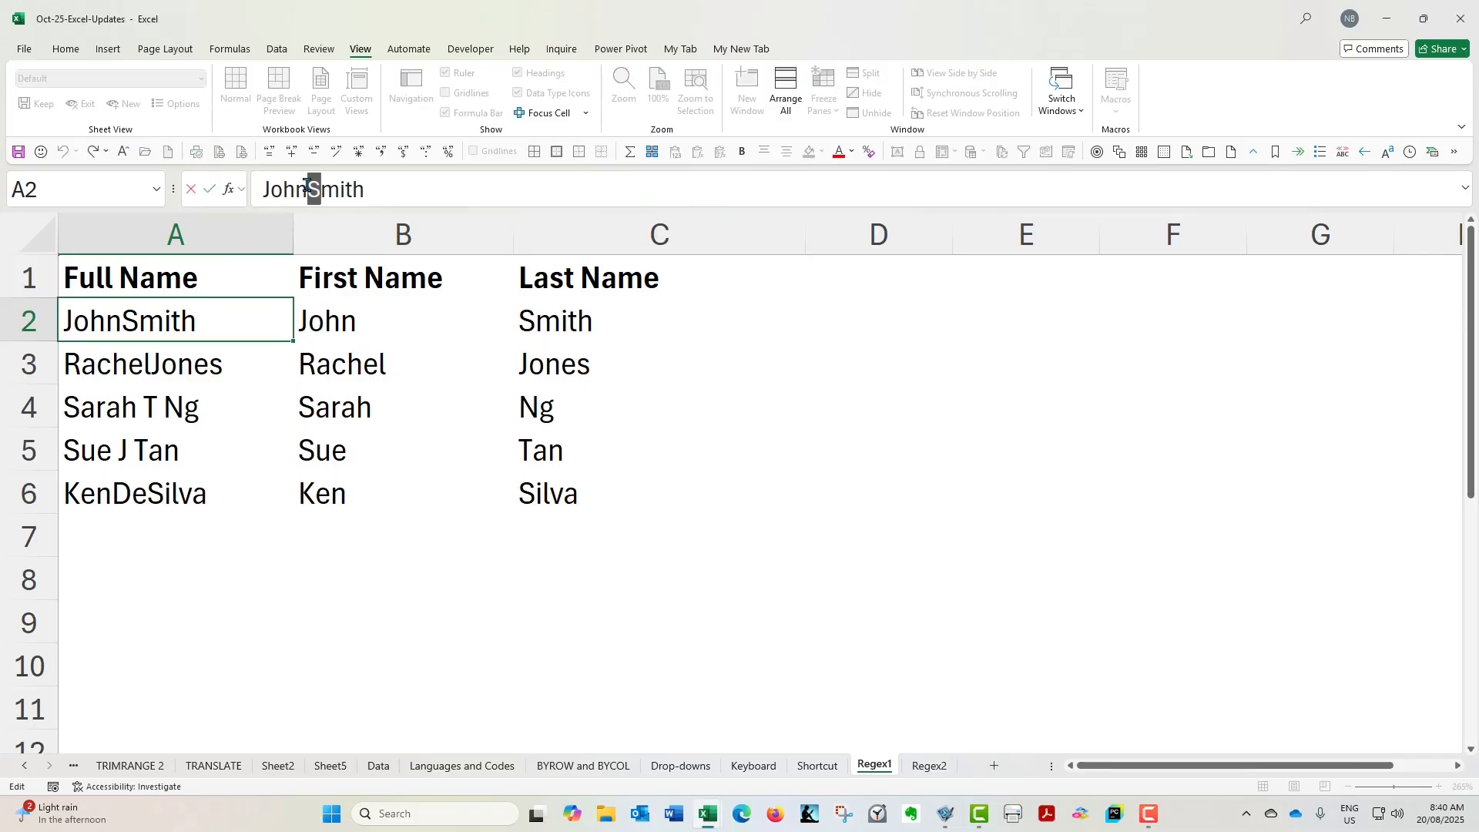
{"action": "left_click", "coordinate": [214, 189]}
{"action": "left_click", "coordinate": [344, 312]}
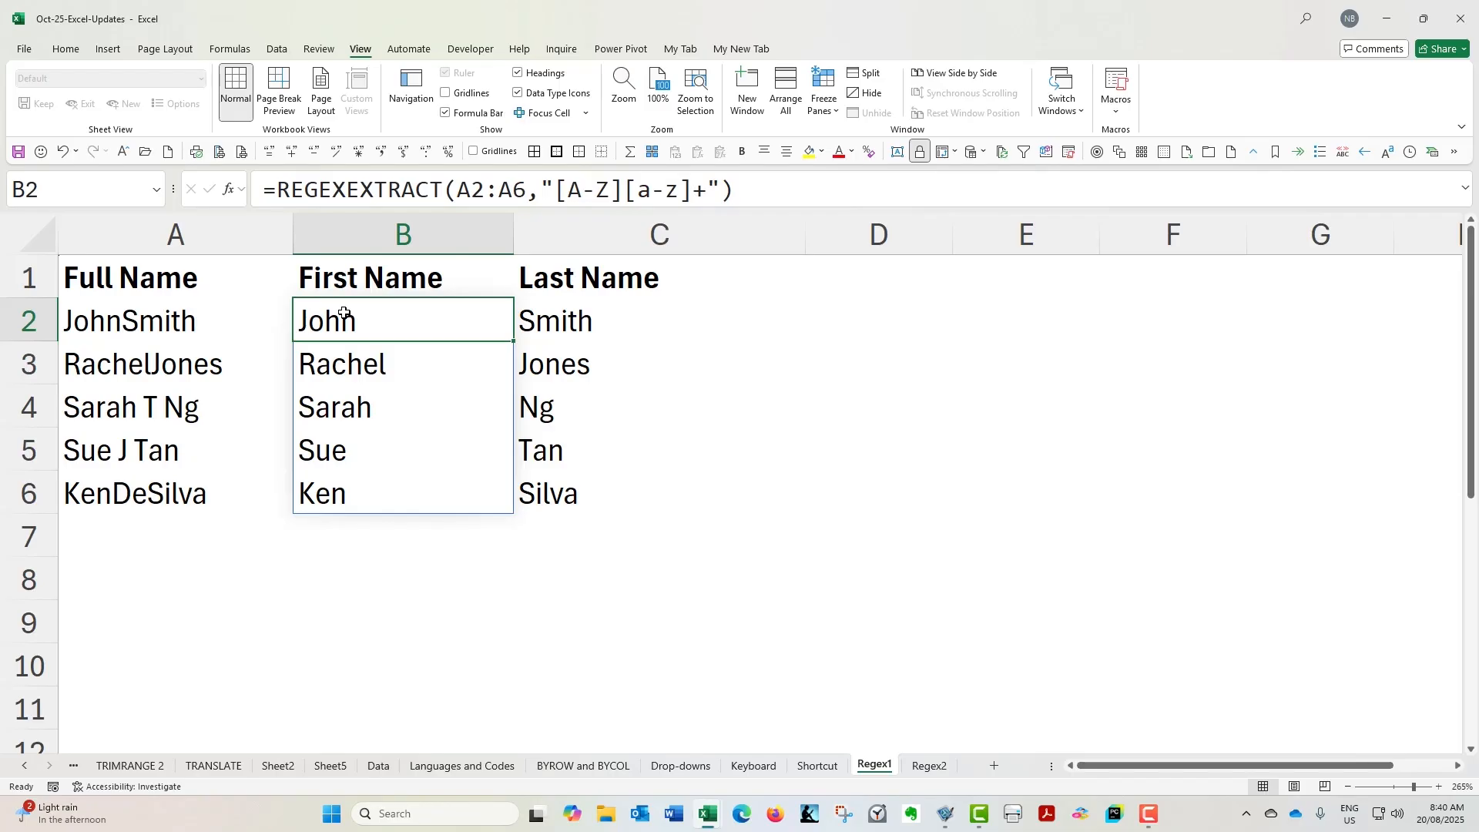
Examine the last-name REGEXEXTRACT formula in C2, focusing on the $ at the end of its pattern
{"action": "left_click", "coordinate": [607, 327]}
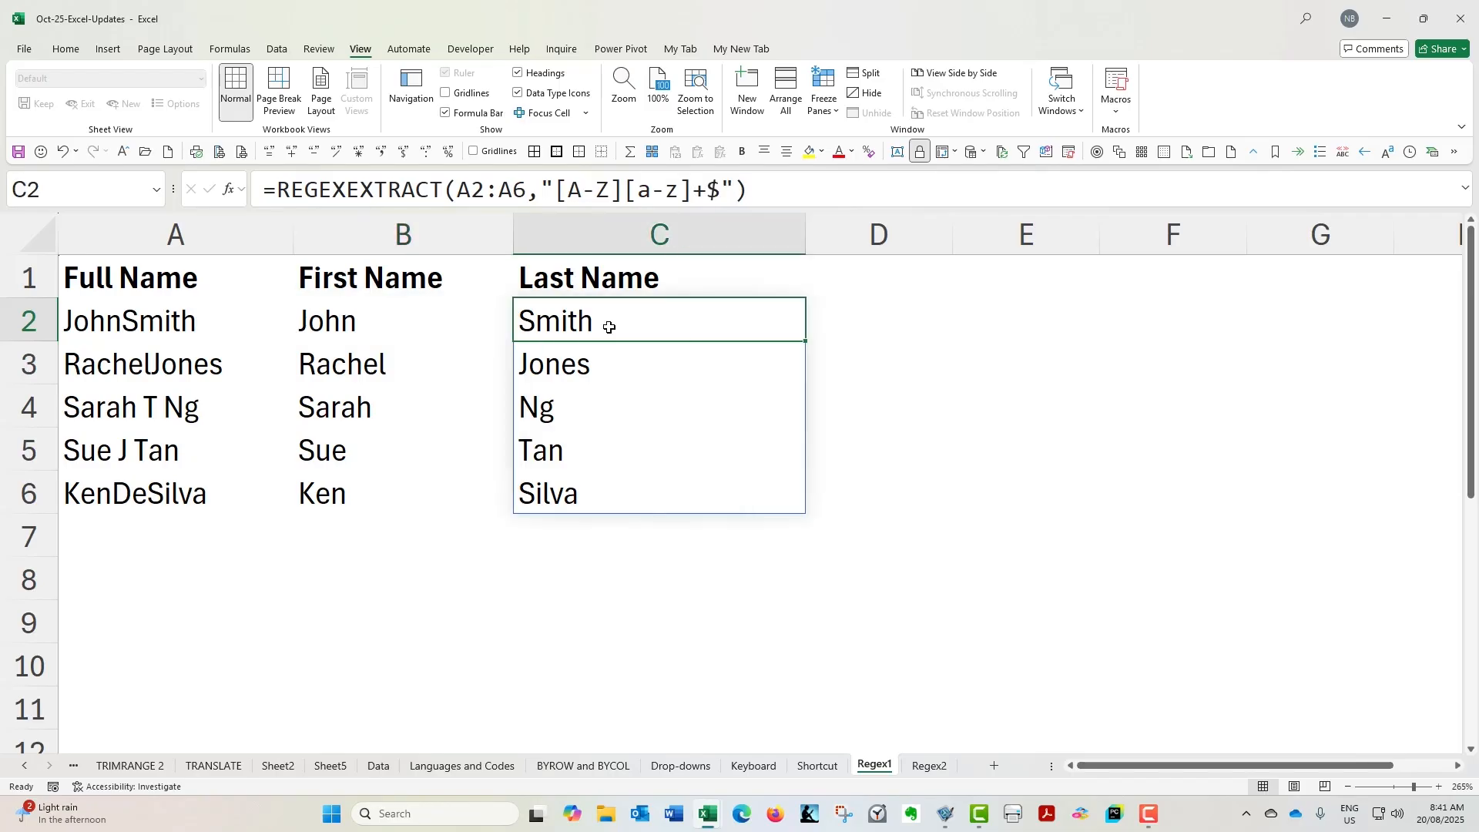
{"action": "left_click_drag", "start_coordinate": [707, 188], "coordinate": [723, 188]}
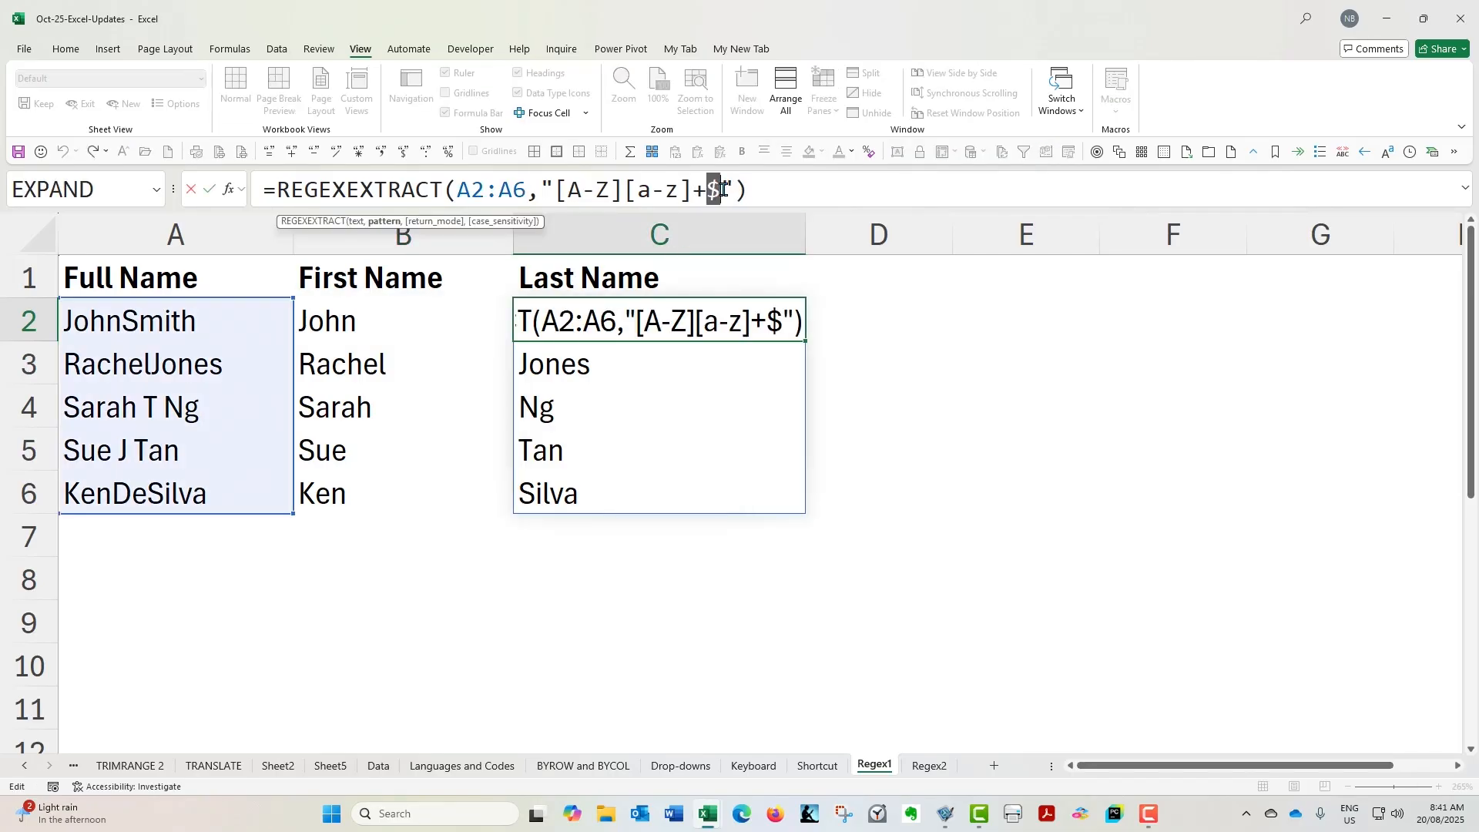
{"action": "left_click", "coordinate": [208, 188]}
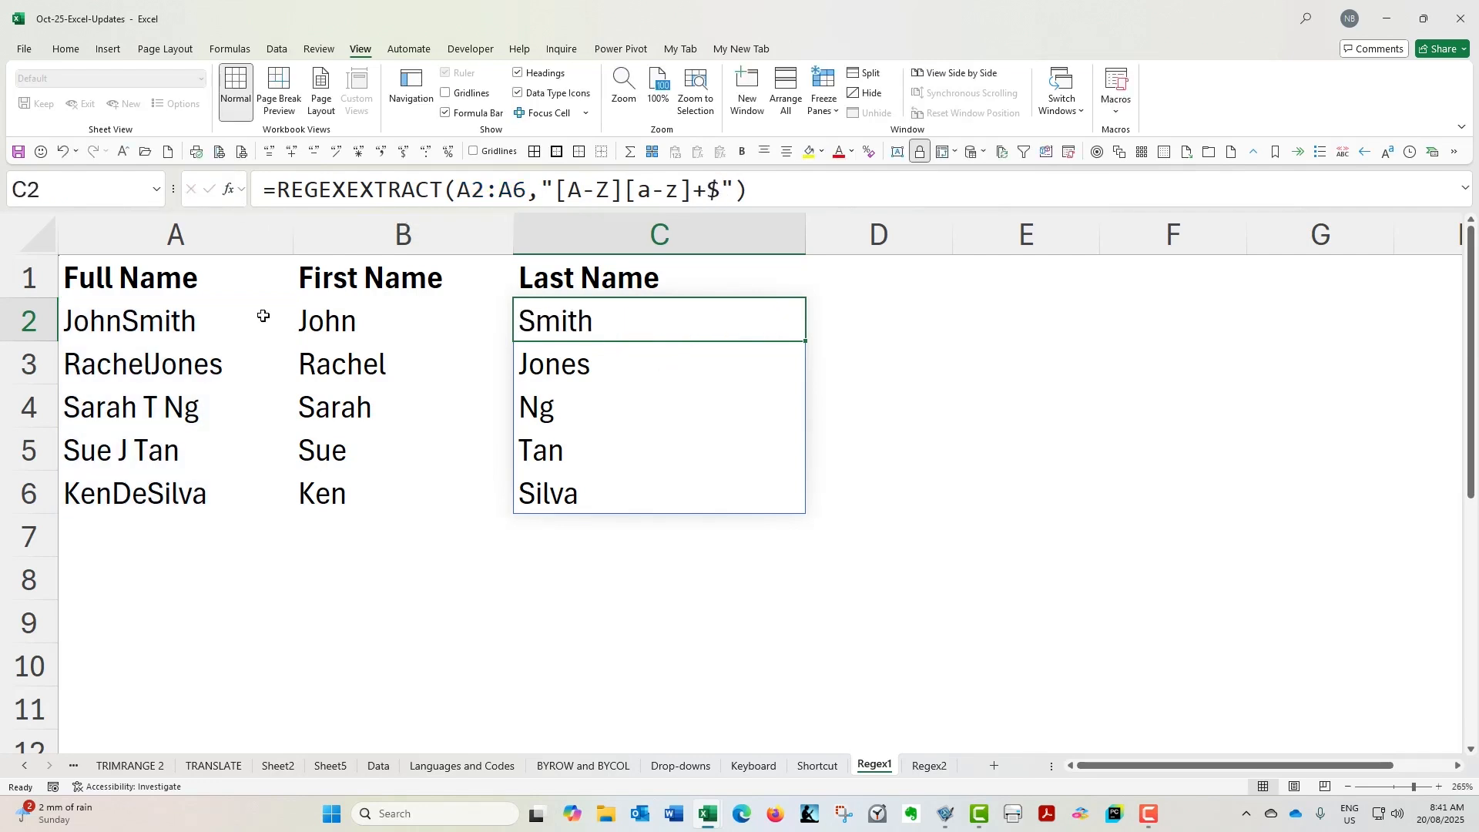
{"action": "left_click", "coordinate": [201, 316]}
{"action": "left_click", "coordinate": [582, 315]}
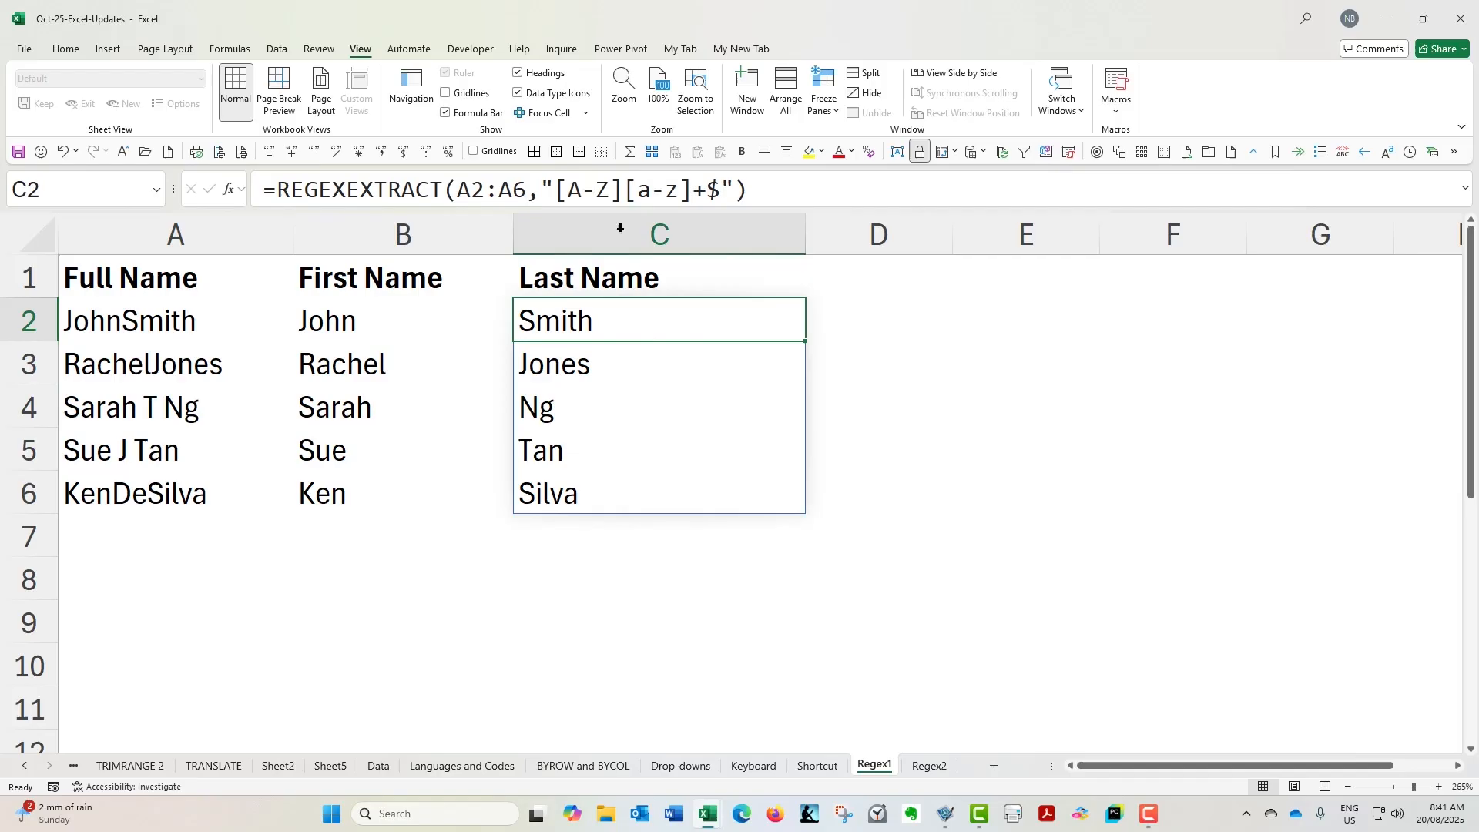
{"action": "double_click", "coordinate": [710, 189]}
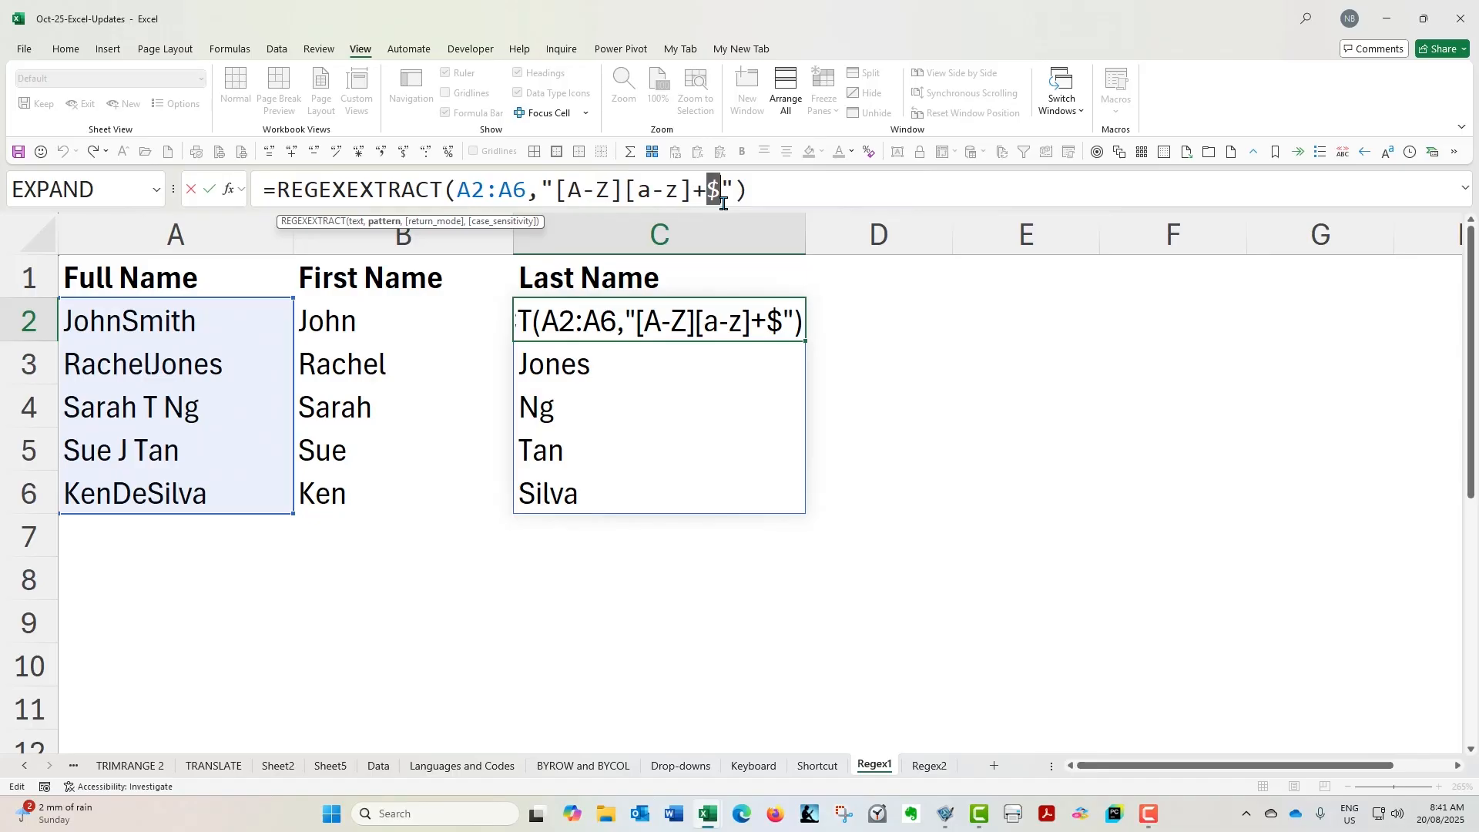
{"action": "left_click", "coordinate": [566, 310]}
Review the extracted first names in B2:B6 and the last name in C6
{"action": "left_click", "coordinate": [372, 326]}
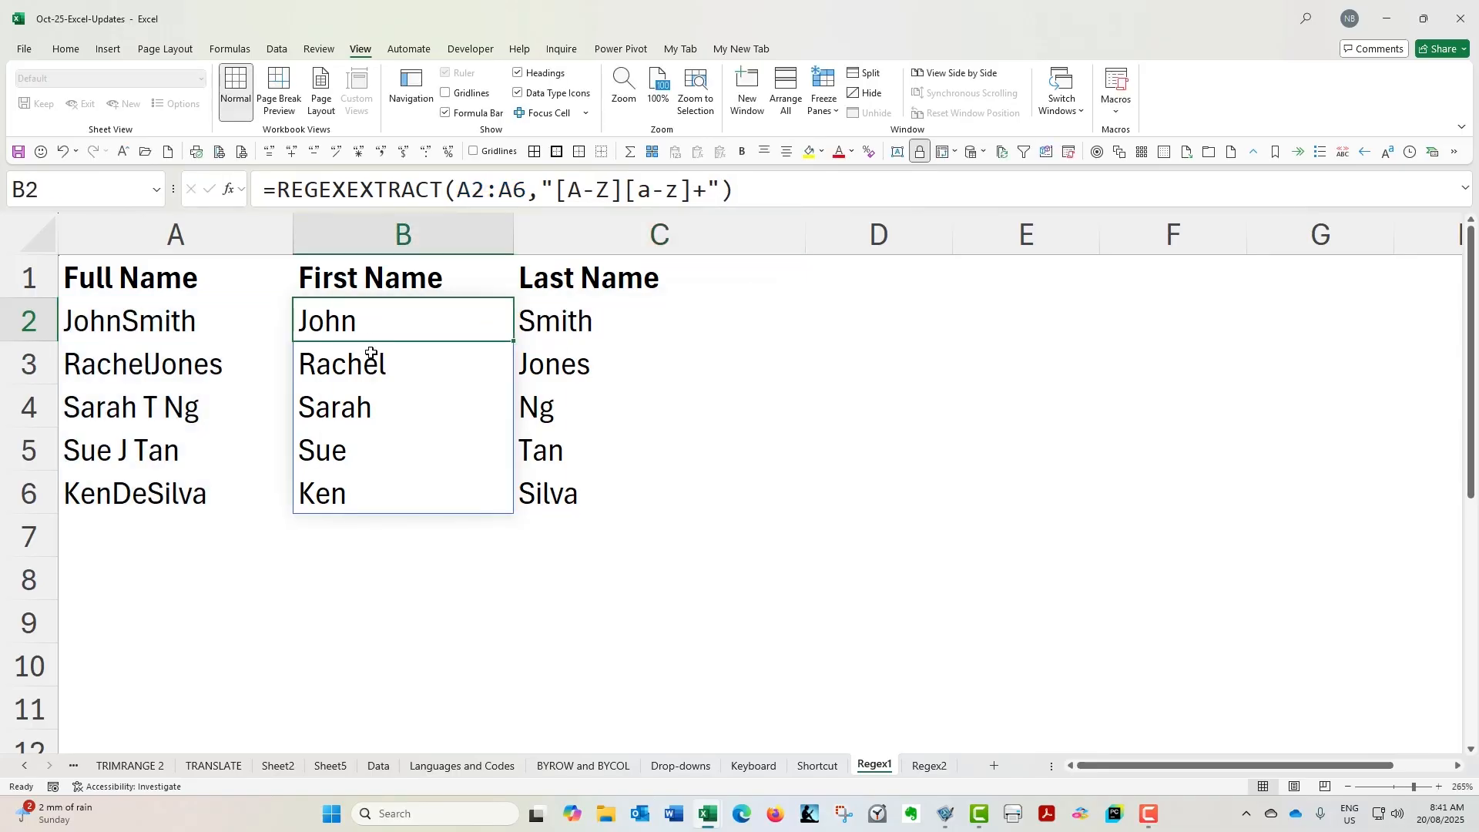
{"action": "left_click", "coordinate": [371, 362]}
{"action": "left_click", "coordinate": [370, 407]}
{"action": "left_click", "coordinate": [369, 449]}
{"action": "left_click", "coordinate": [374, 496]}
{"action": "left_click", "coordinate": [574, 495]}
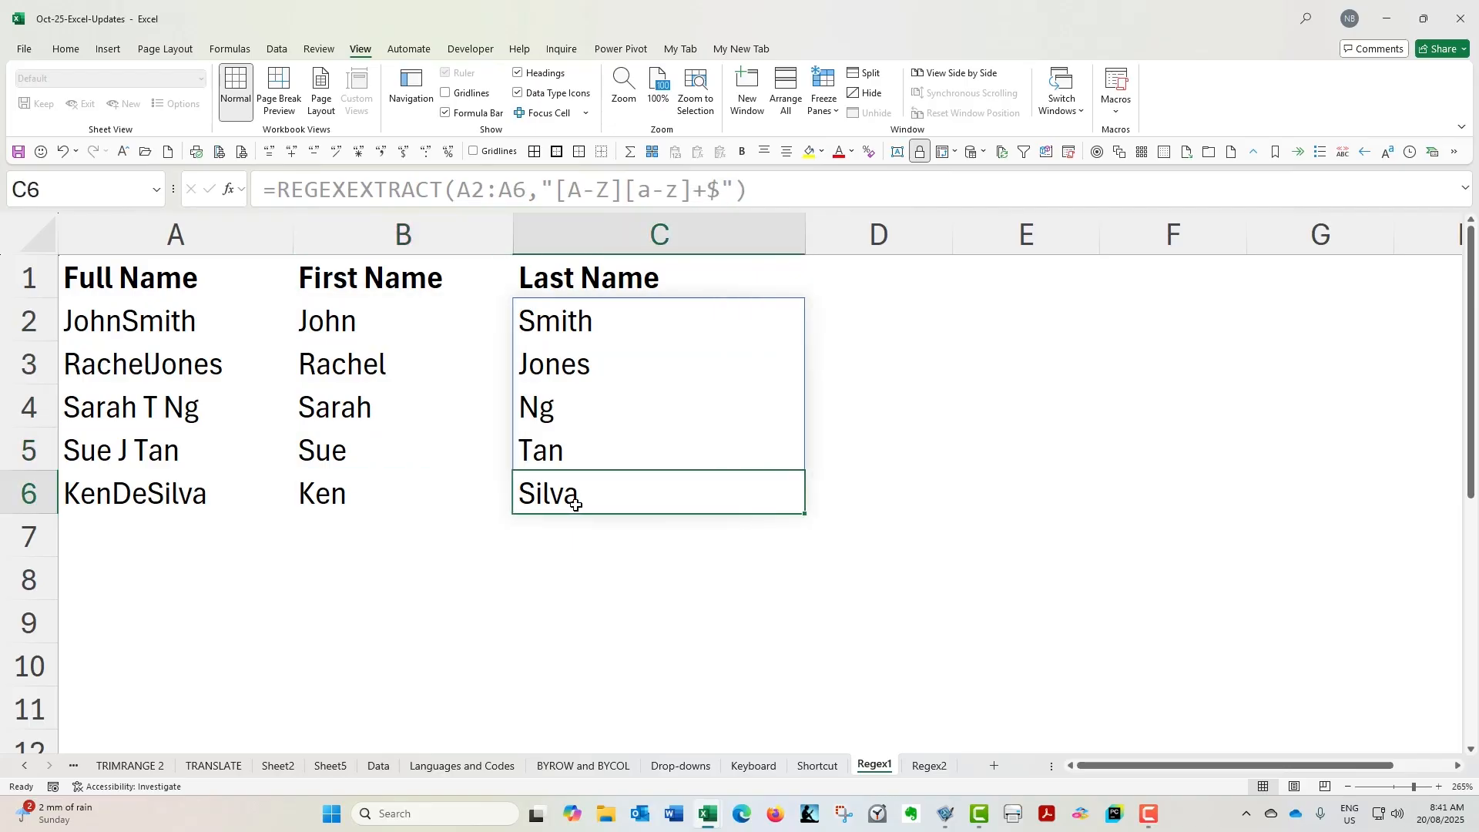
Compare the full name in A6, which has three capital letters, with its extracted parts in C6 and B6
{"action": "left_click", "coordinate": [163, 493]}
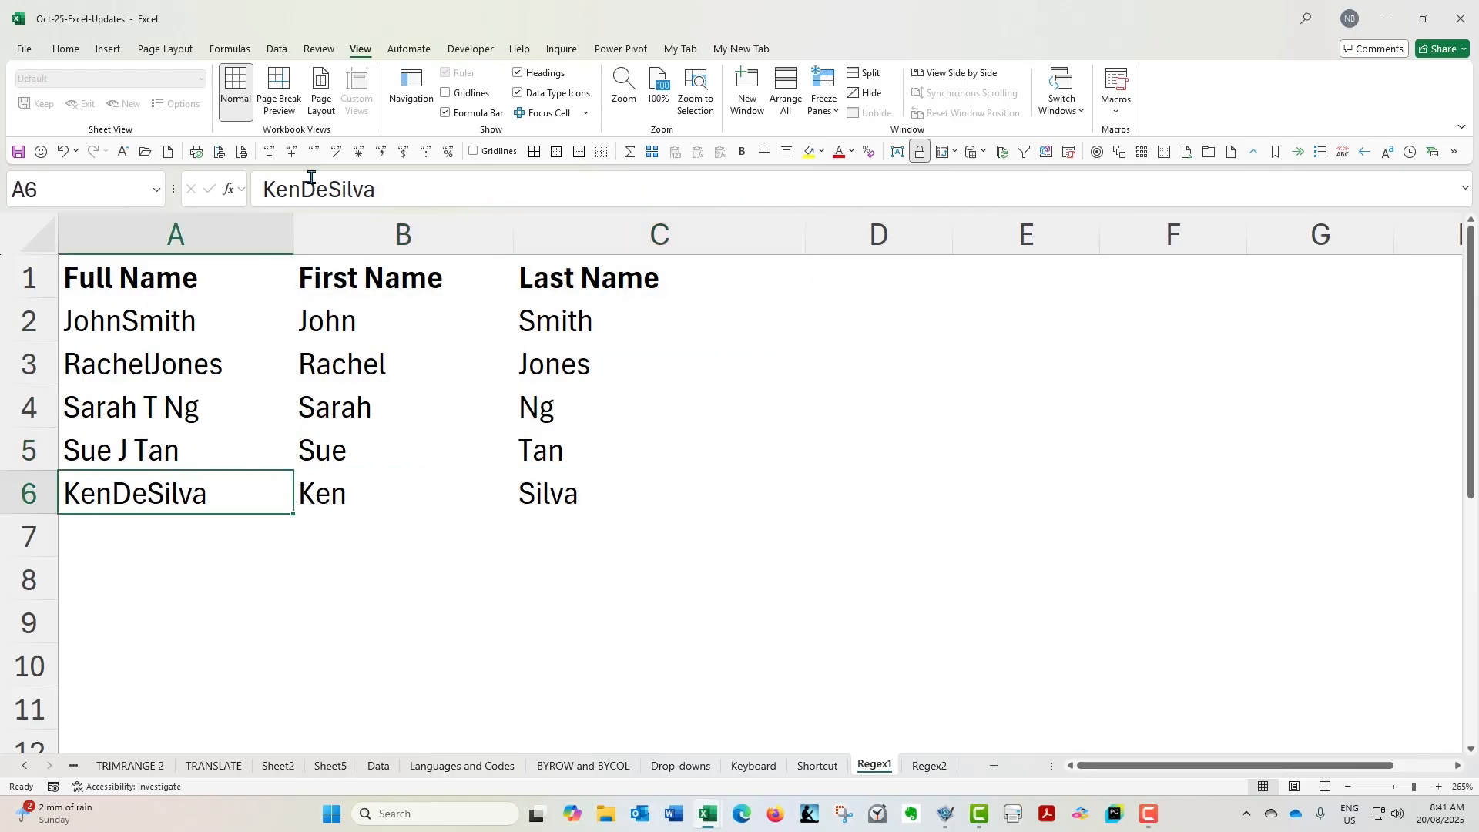
{"action": "left_click", "coordinate": [567, 497]}
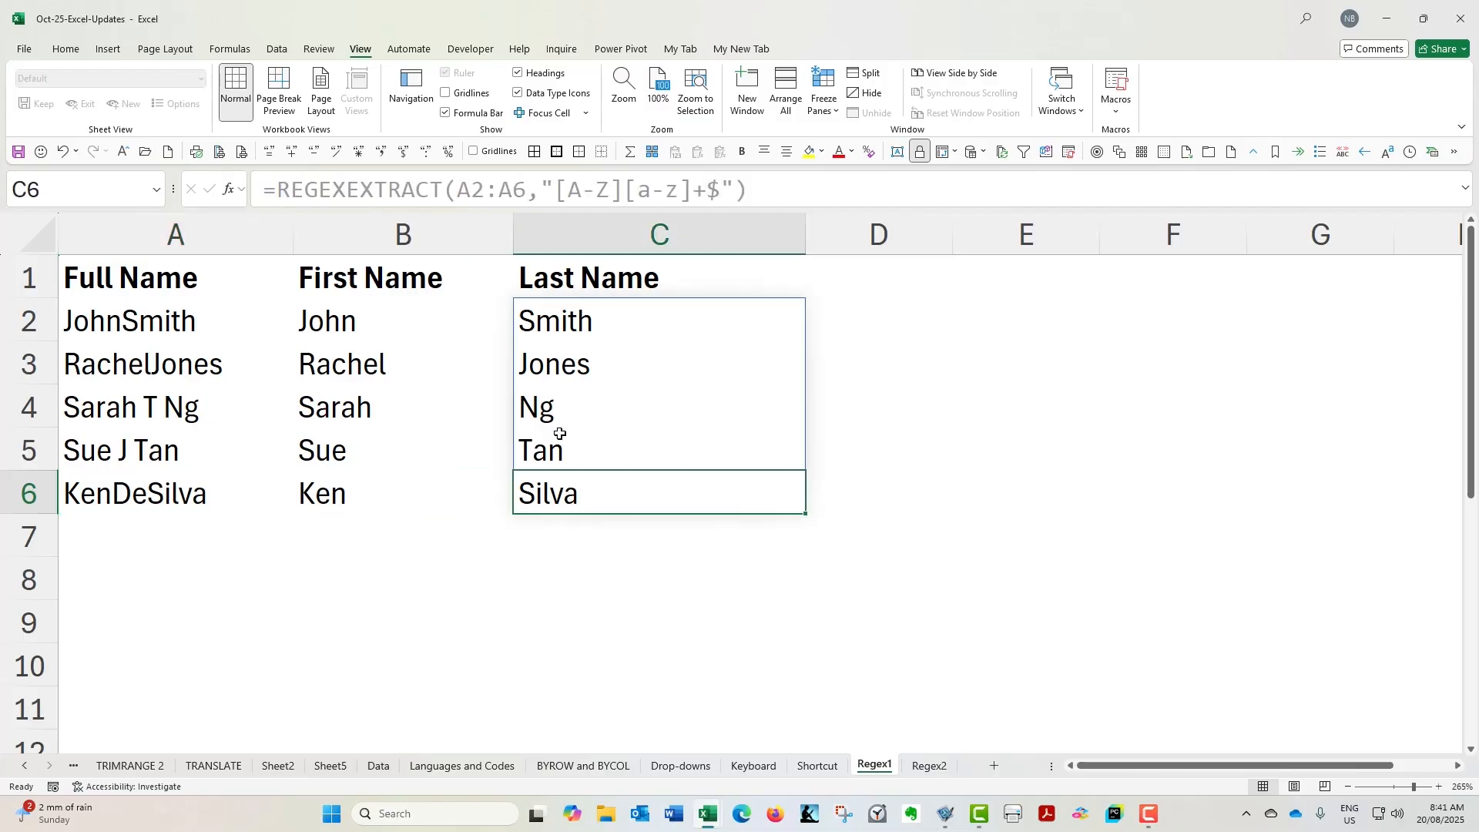
{"action": "left_click", "coordinate": [172, 481]}
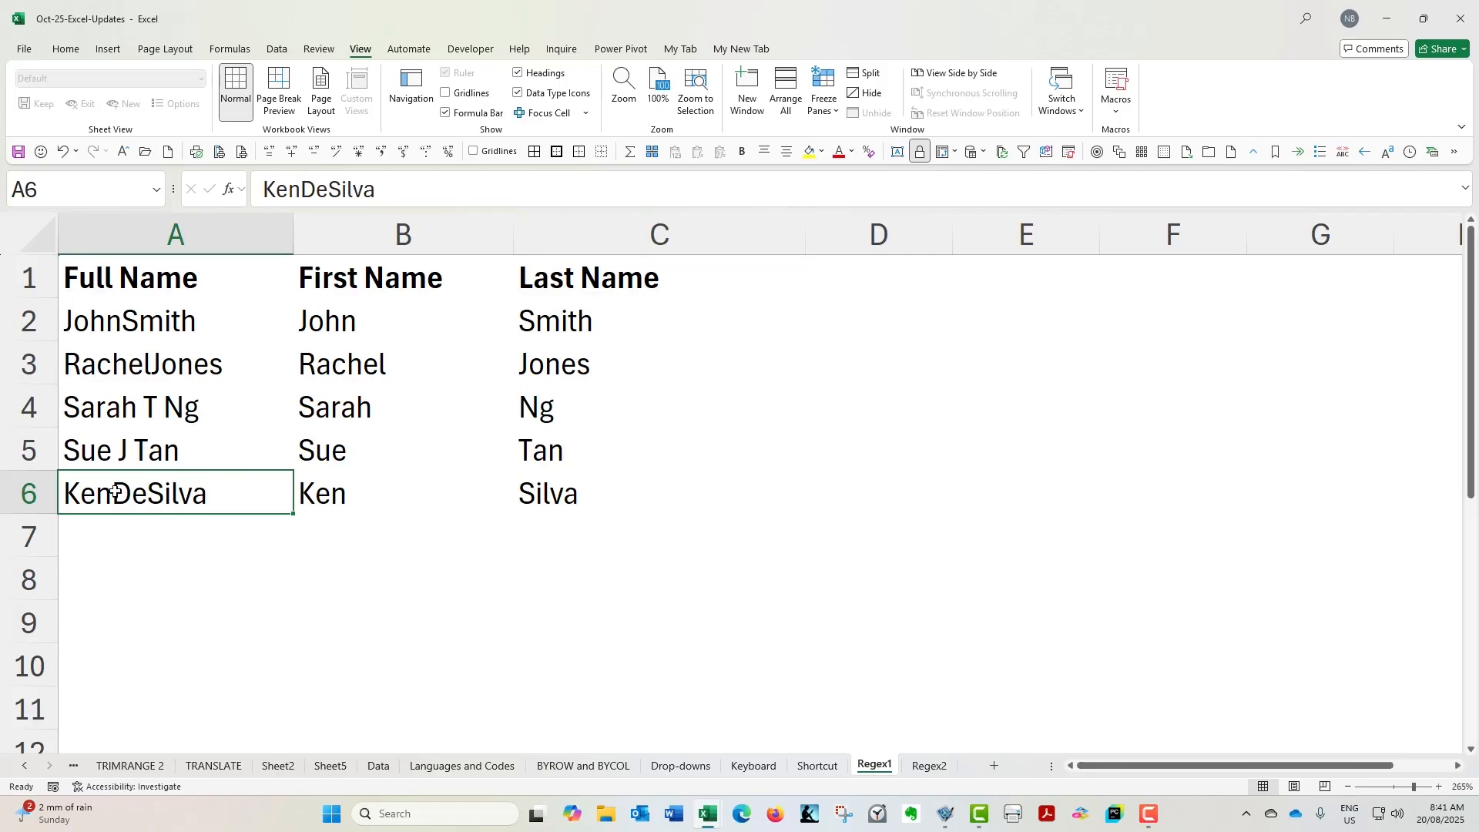
{"action": "left_click", "coordinate": [635, 492]}
{"action": "left_click", "coordinate": [344, 496]}
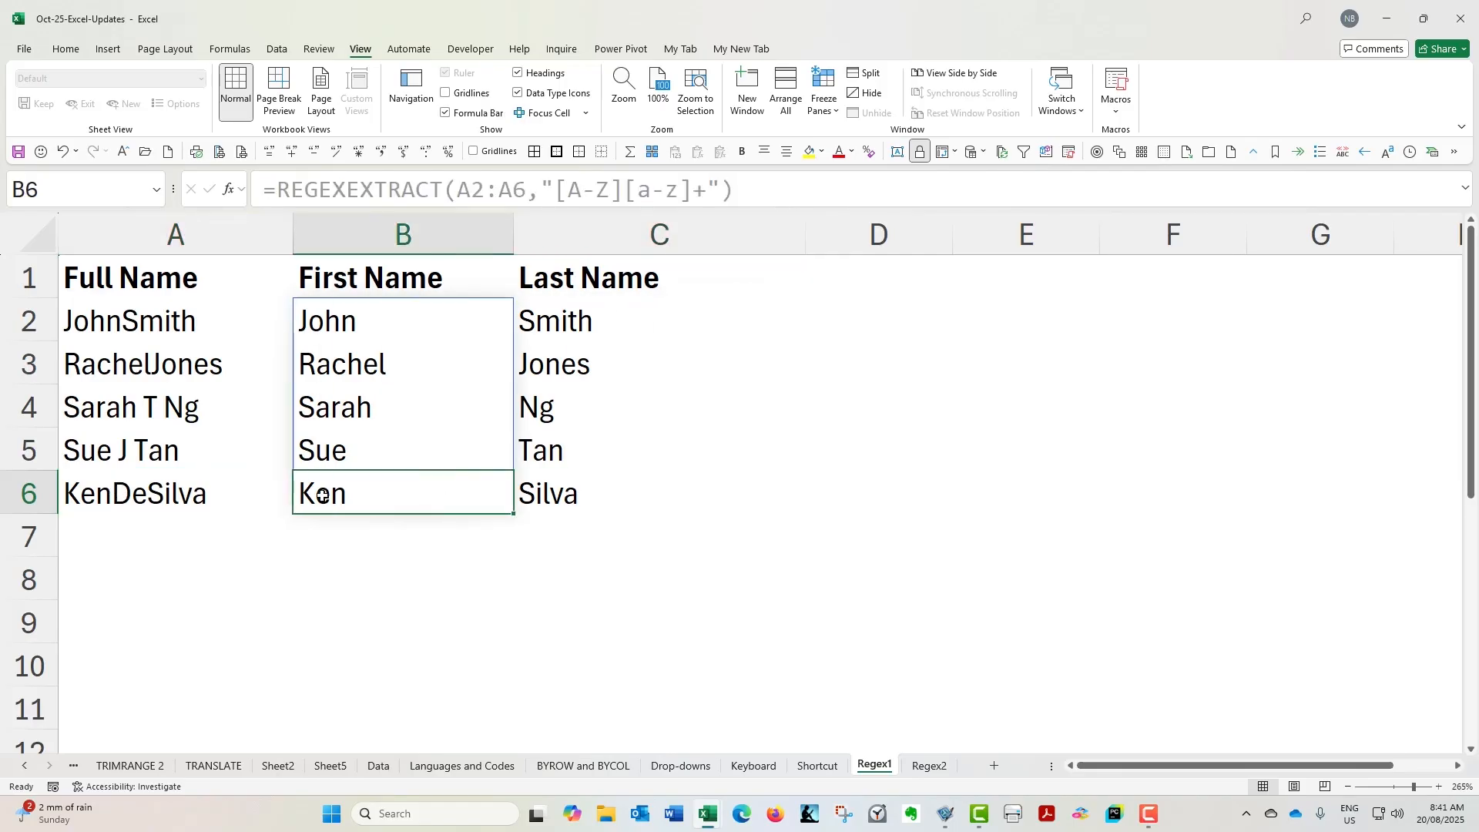
Recheck where the second capital letter falls in A2's text against the first-name formula in B2
{"action": "left_click", "coordinate": [157, 319]}
{"action": "left_click", "coordinate": [377, 317]}
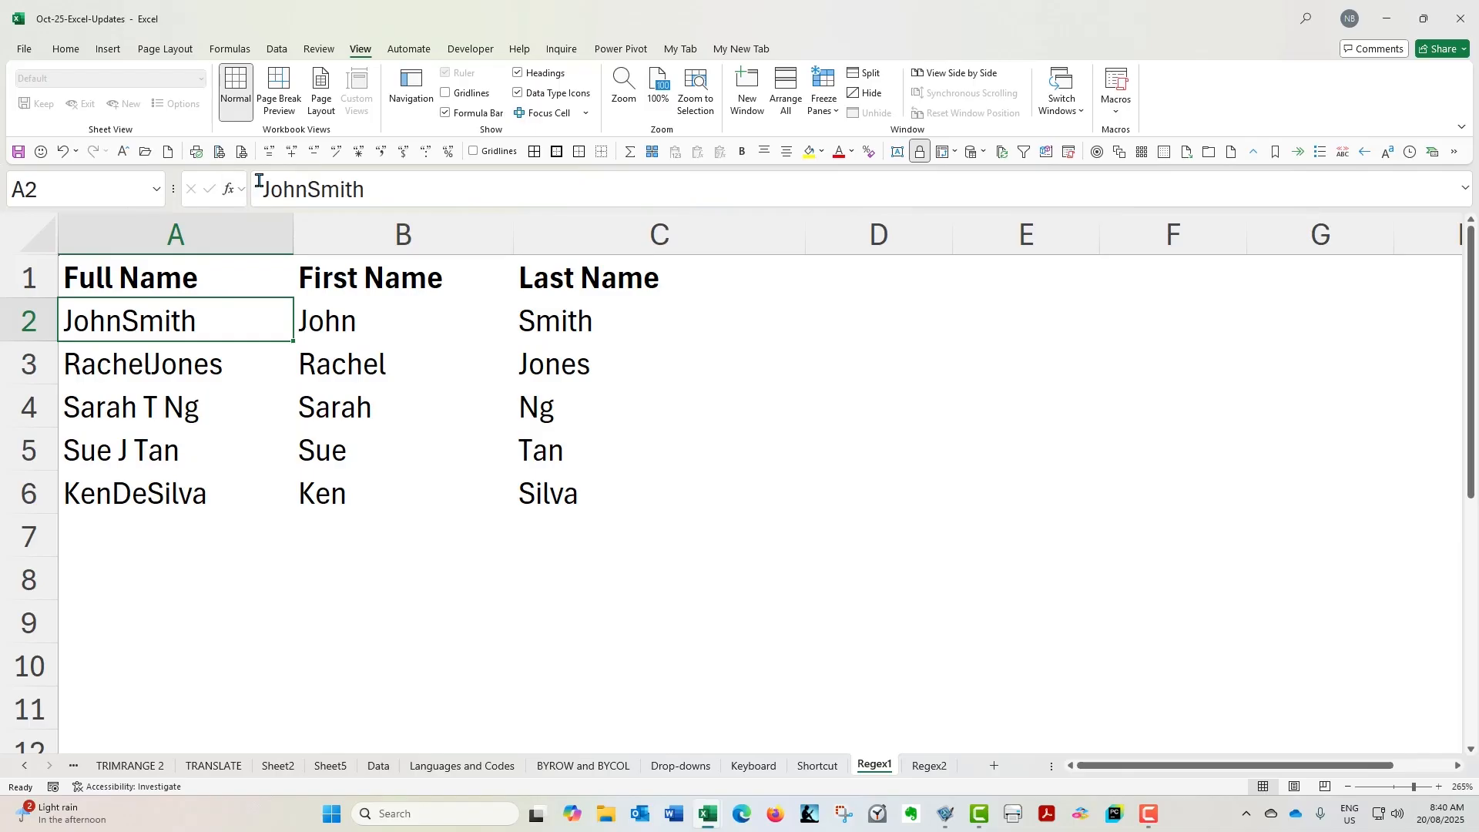
{"action": "left_click", "coordinate": [266, 188]}
{"action": "left_click", "coordinate": [309, 188]}
{"action": "left_click_drag", "start_coordinate": [308, 183], "coordinate": [319, 186]}
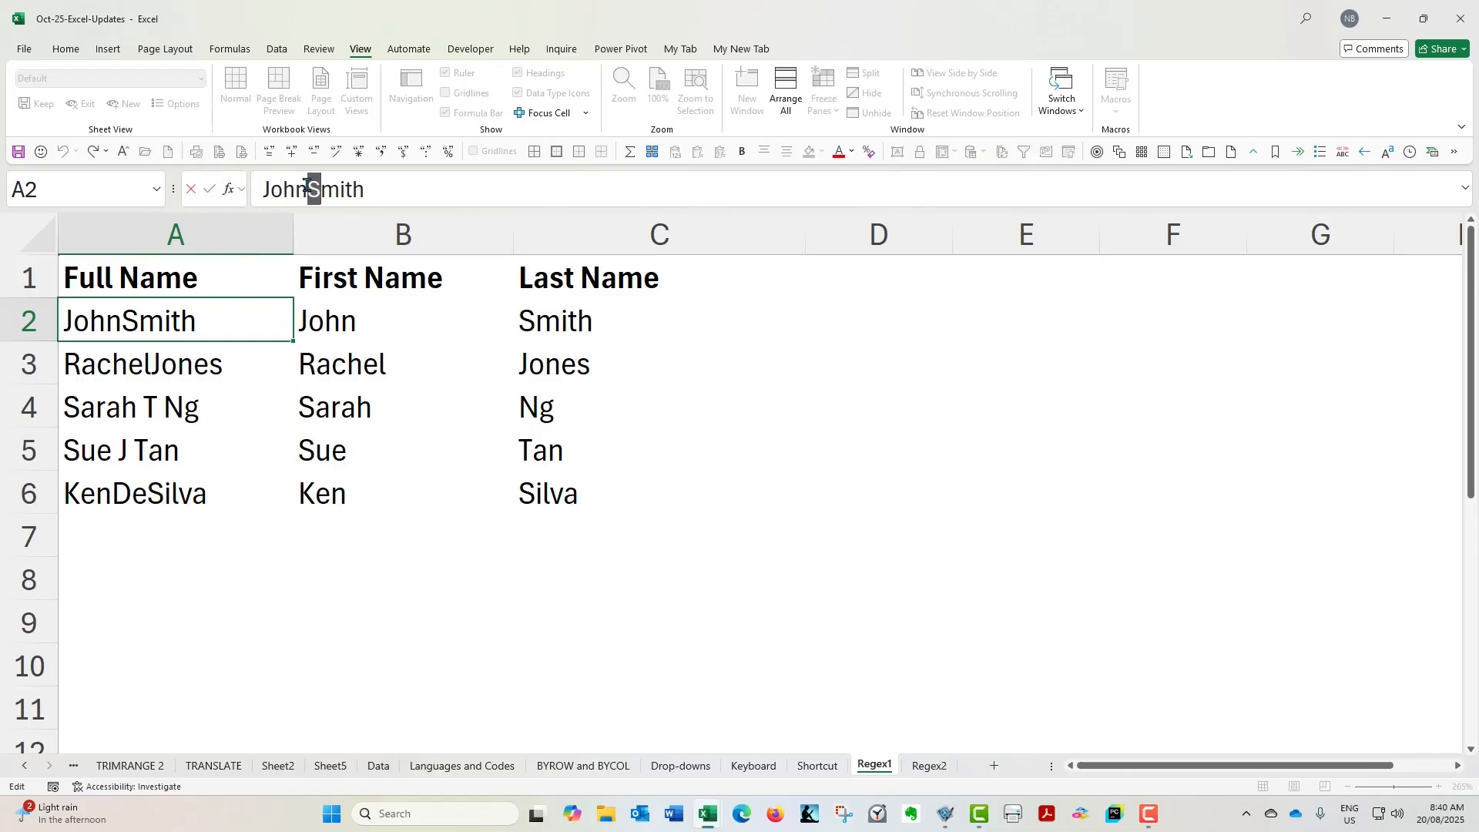
{"action": "left_click", "coordinate": [211, 190]}
{"action": "left_click", "coordinate": [344, 313]}
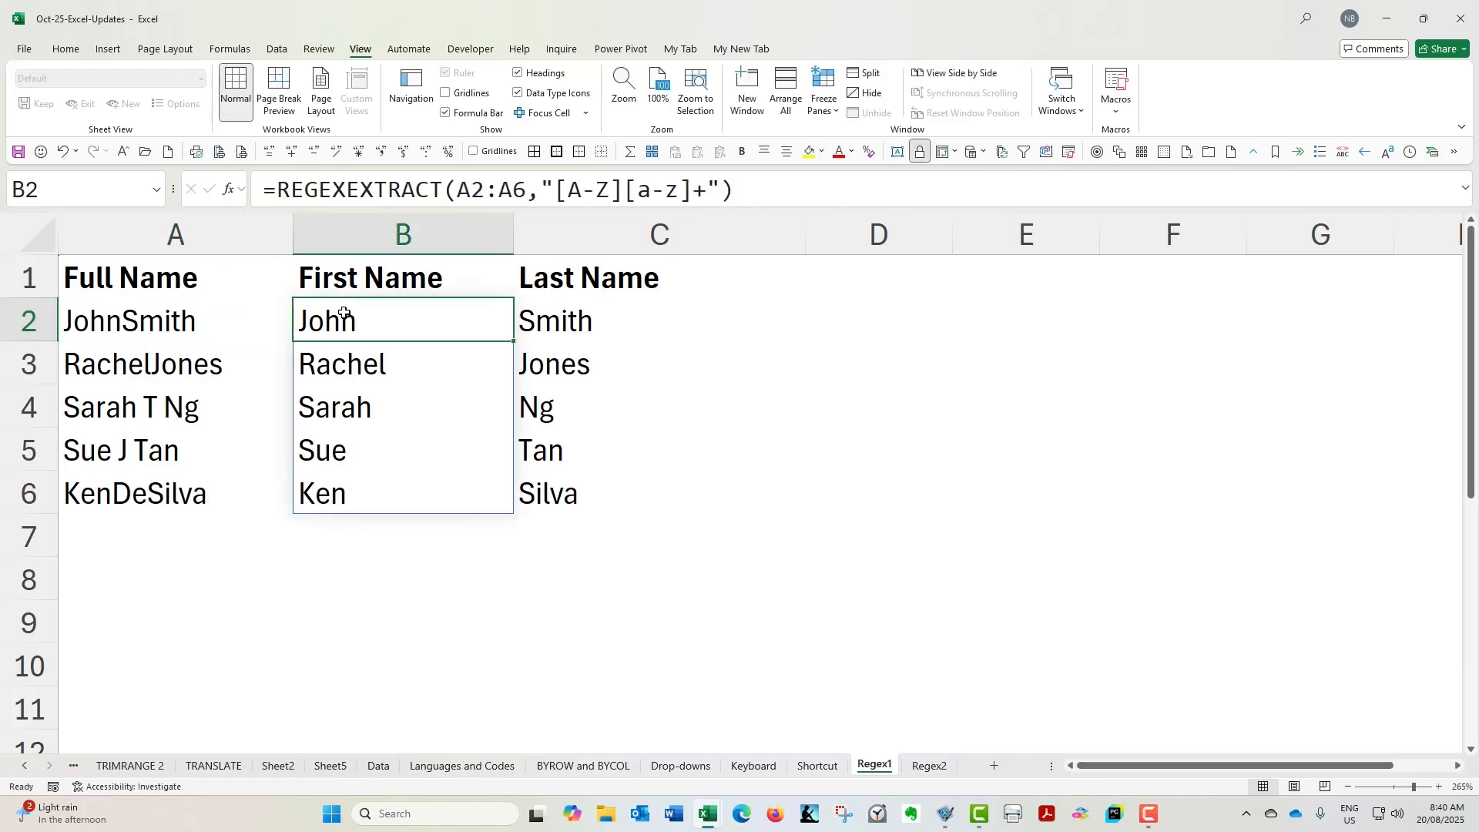